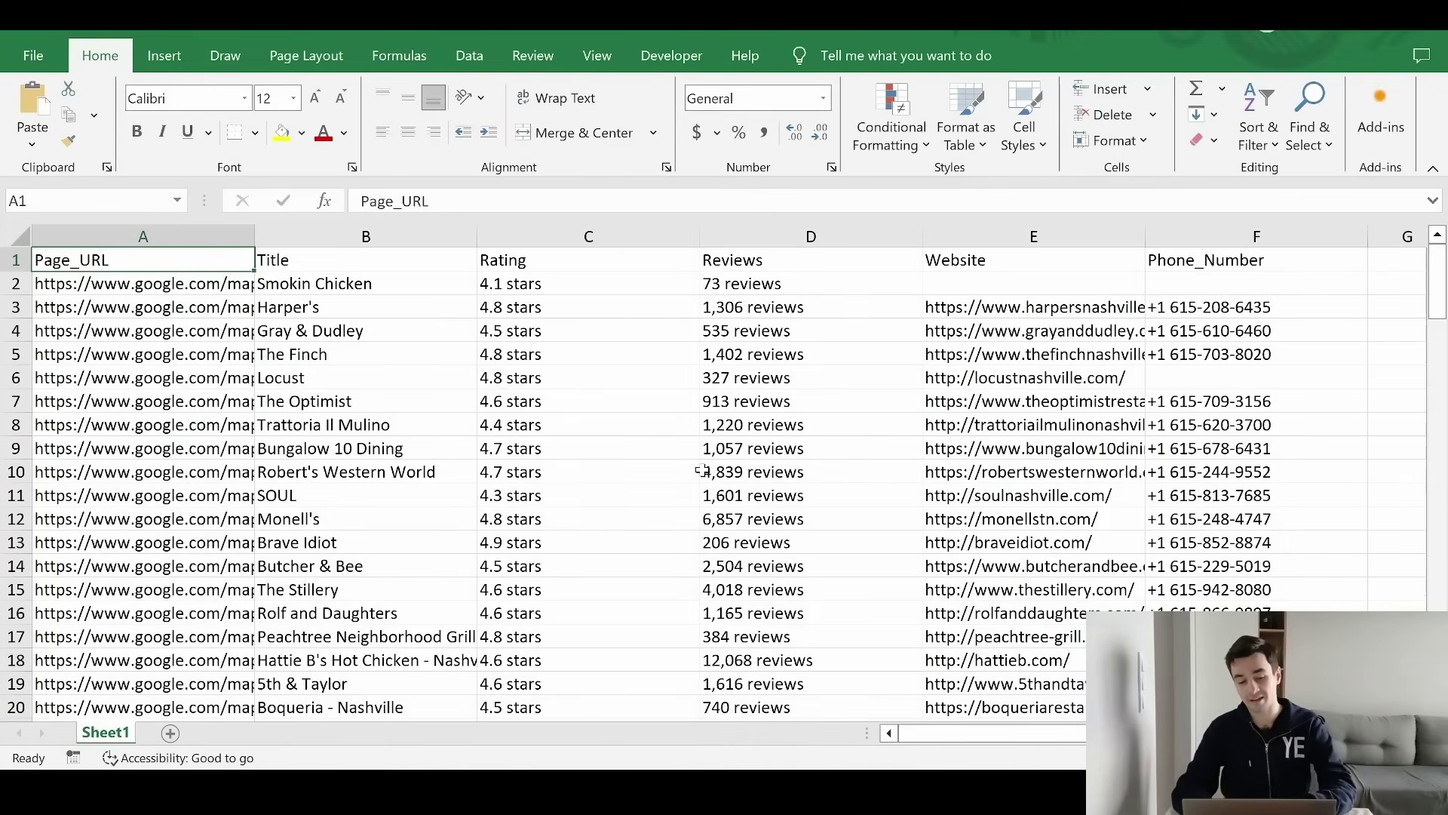
Review the scraped restaurant sheet down to its last row and across the headers from Page_URL to Phone_Number.
{"action": "scroll", "coordinate": [700, 469], "scroll_direction": "down", "scroll_amount": 20}
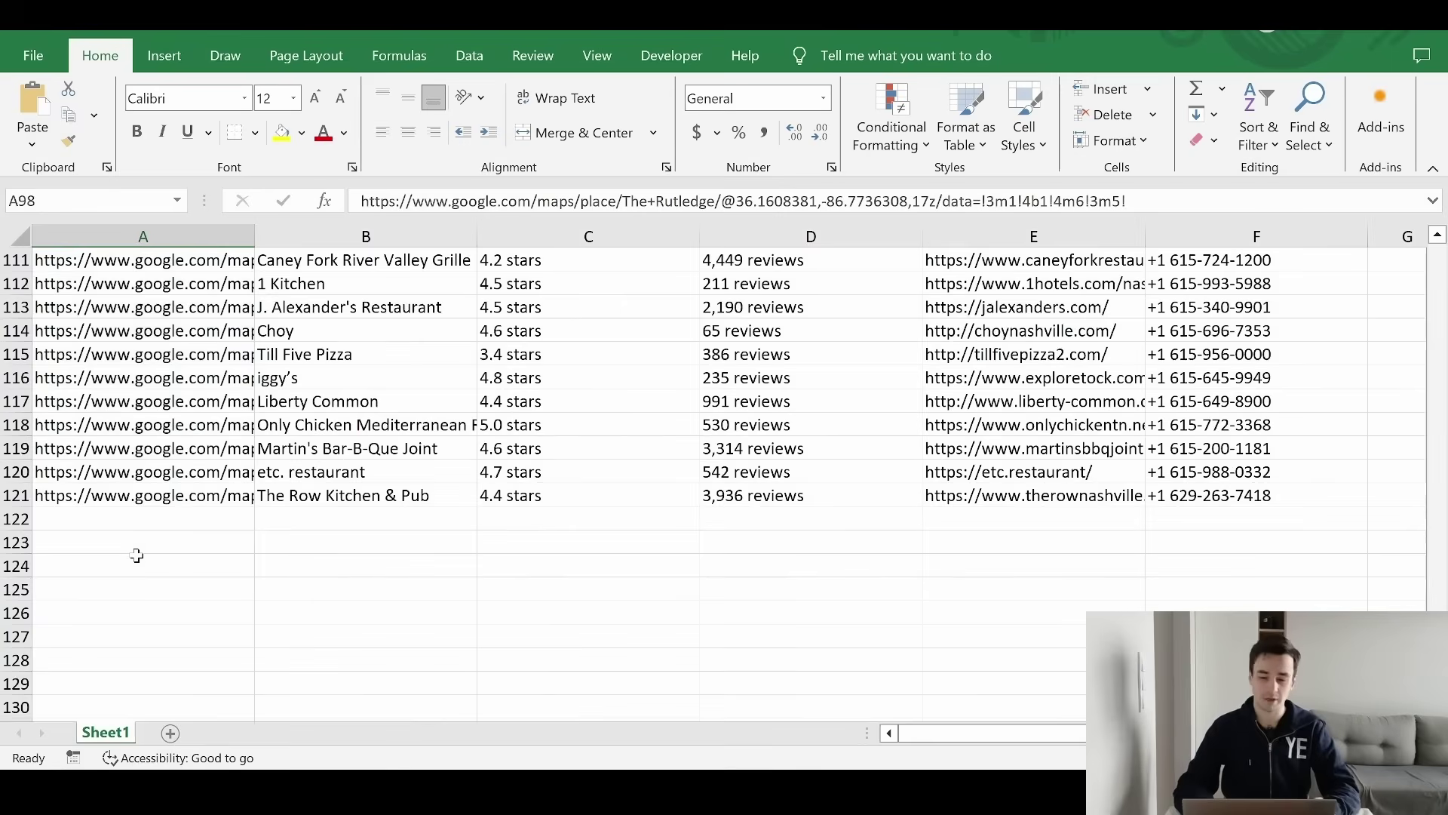
{"action": "scroll", "coordinate": [136, 556], "scroll_direction": "up", "scroll_amount": 4}
{"action": "scroll", "coordinate": [142, 461], "scroll_direction": "up", "scroll_amount": 20}
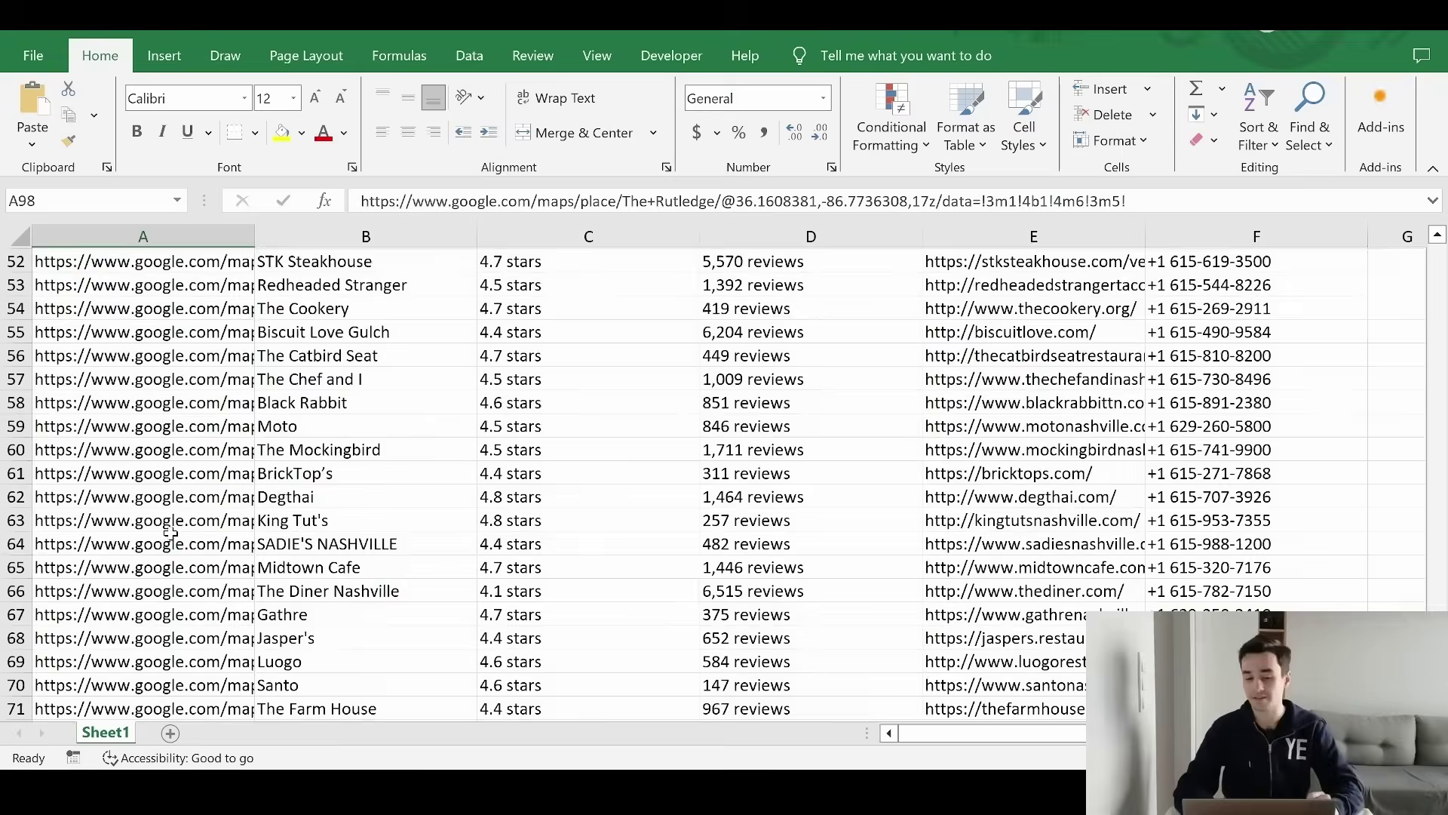
{"action": "left_click", "coordinate": [118, 285]}
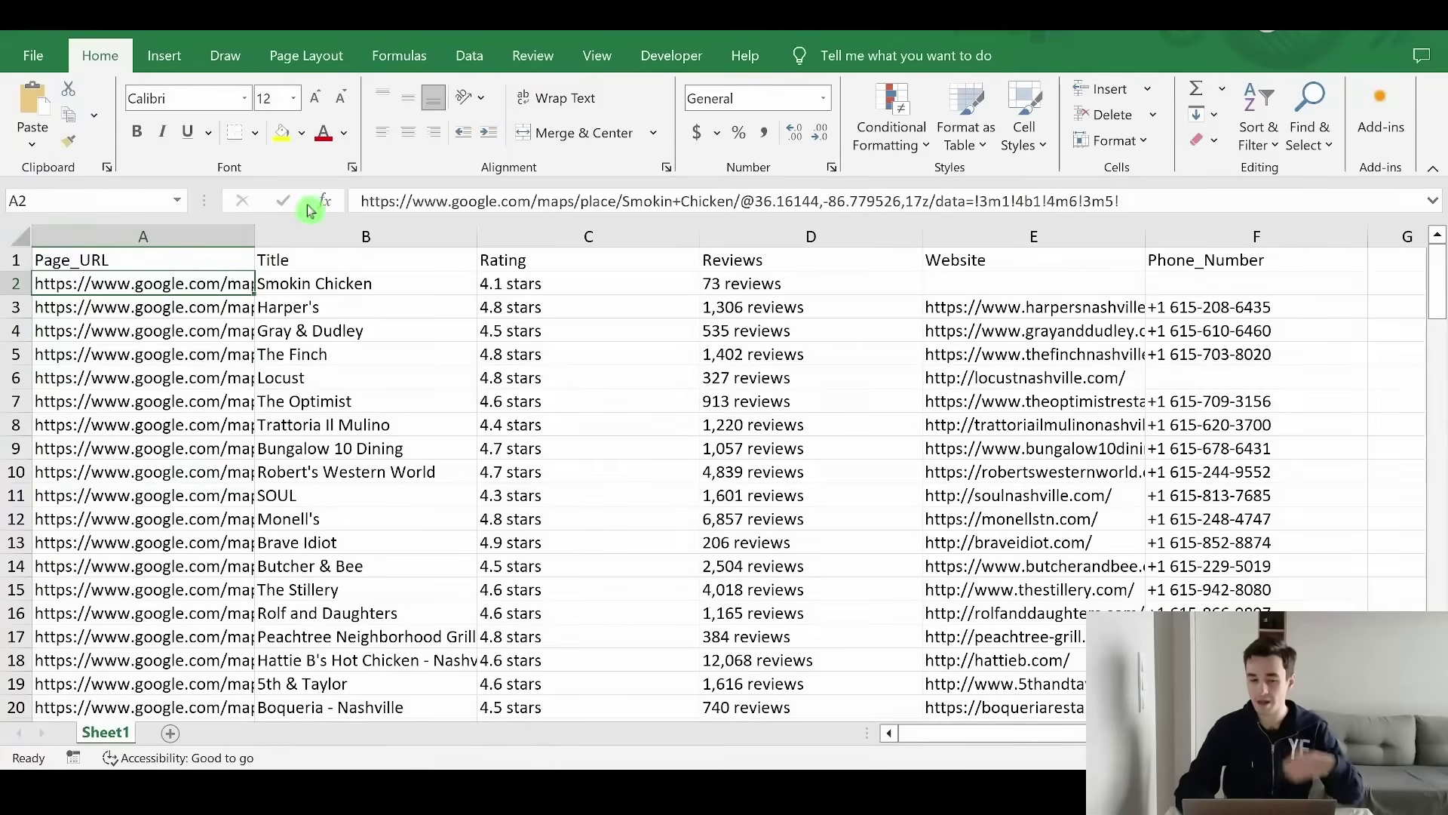
{"action": "key", "text": "Up"}
{"action": "key", "text": "Right"}
{"action": "key", "text": "Right"}
{"action": "key", "text": "Right"}
{"action": "key", "text": "Right"}
{"action": "key", "text": "Right"}
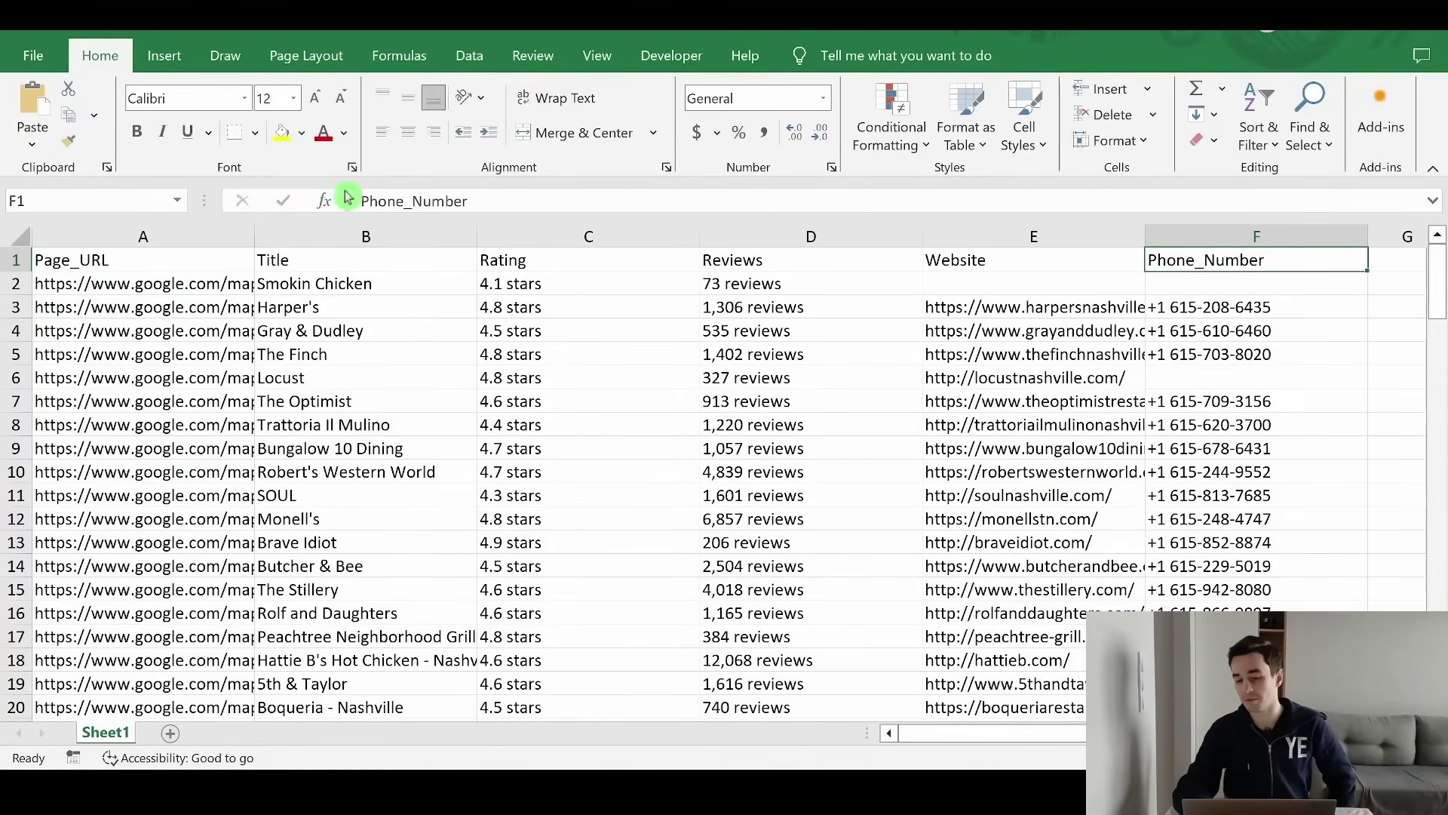
{"action": "key", "text": "Left"}
{"action": "key", "text": "Left"}
{"action": "key", "text": "Left"}
{"action": "key", "text": "Left"}
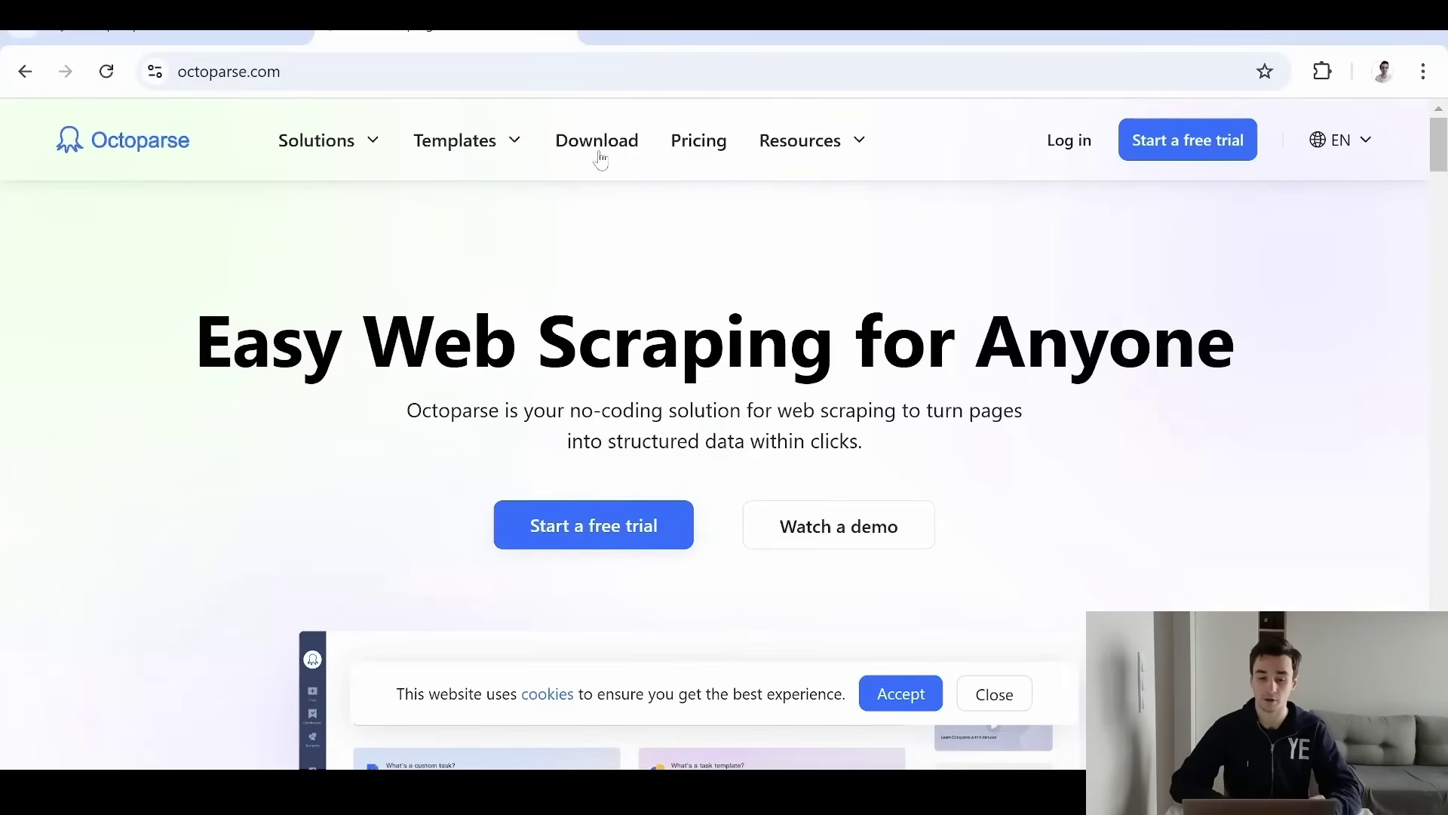
Open the Download page on the Octoparse website.
{"action": "left_click", "coordinate": [600, 156]}
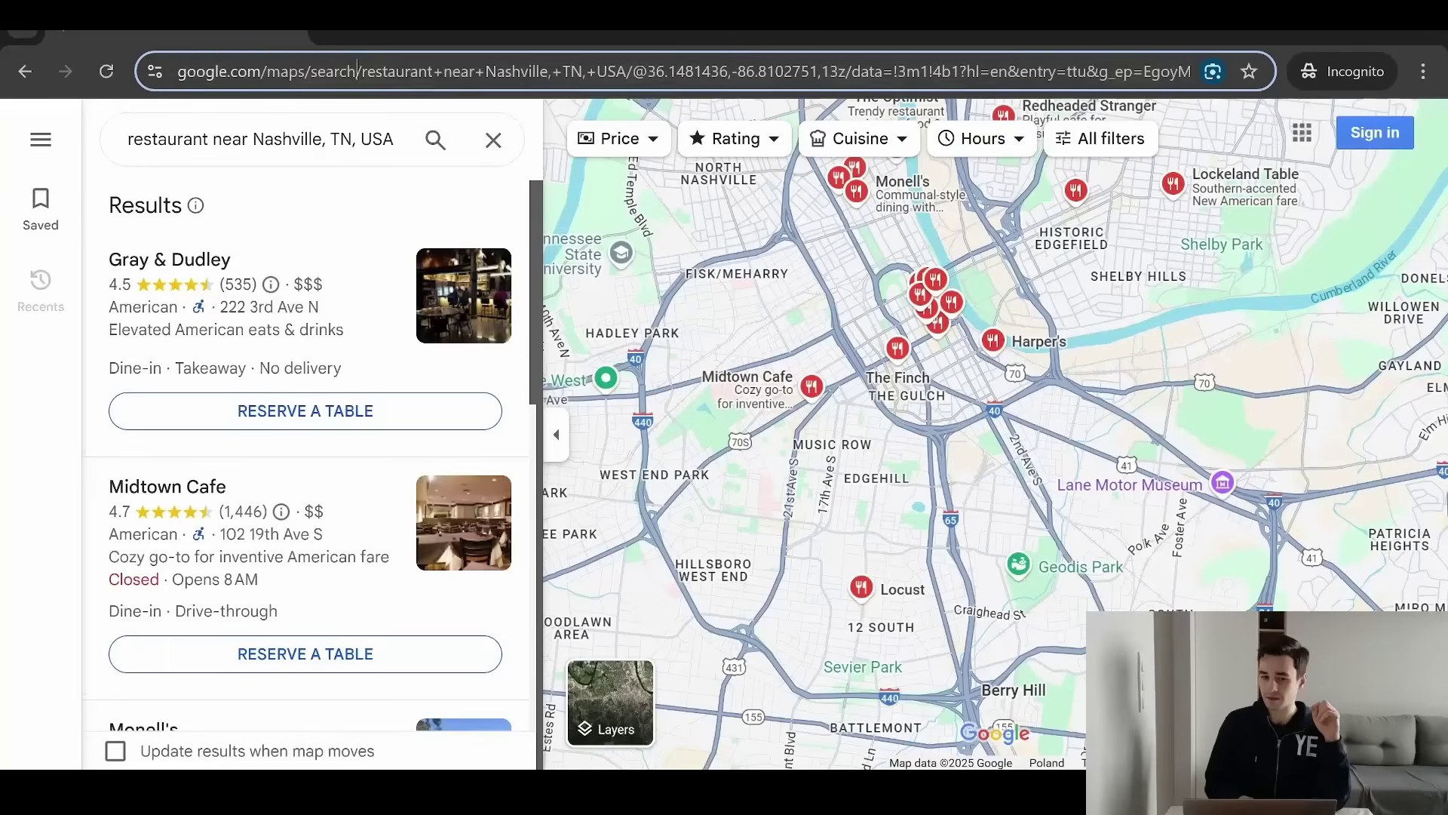
Look through the Google Maps results for restaurants near Nashville, TN, USA, and check the corresponding result count on Scrap.io.
{"action": "key", "text": "ctrl+l"}
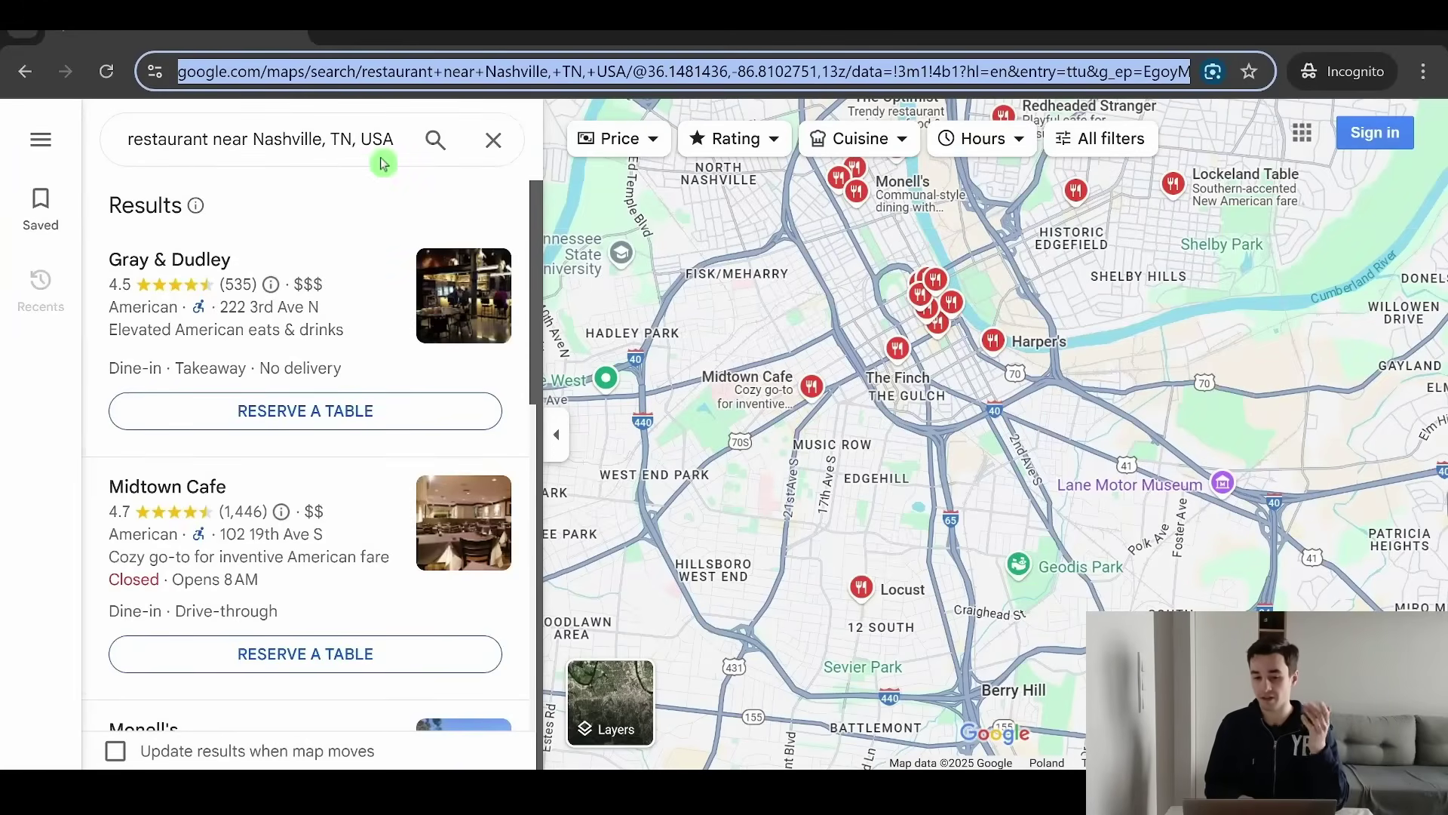
{"action": "key", "text": "Escape"}
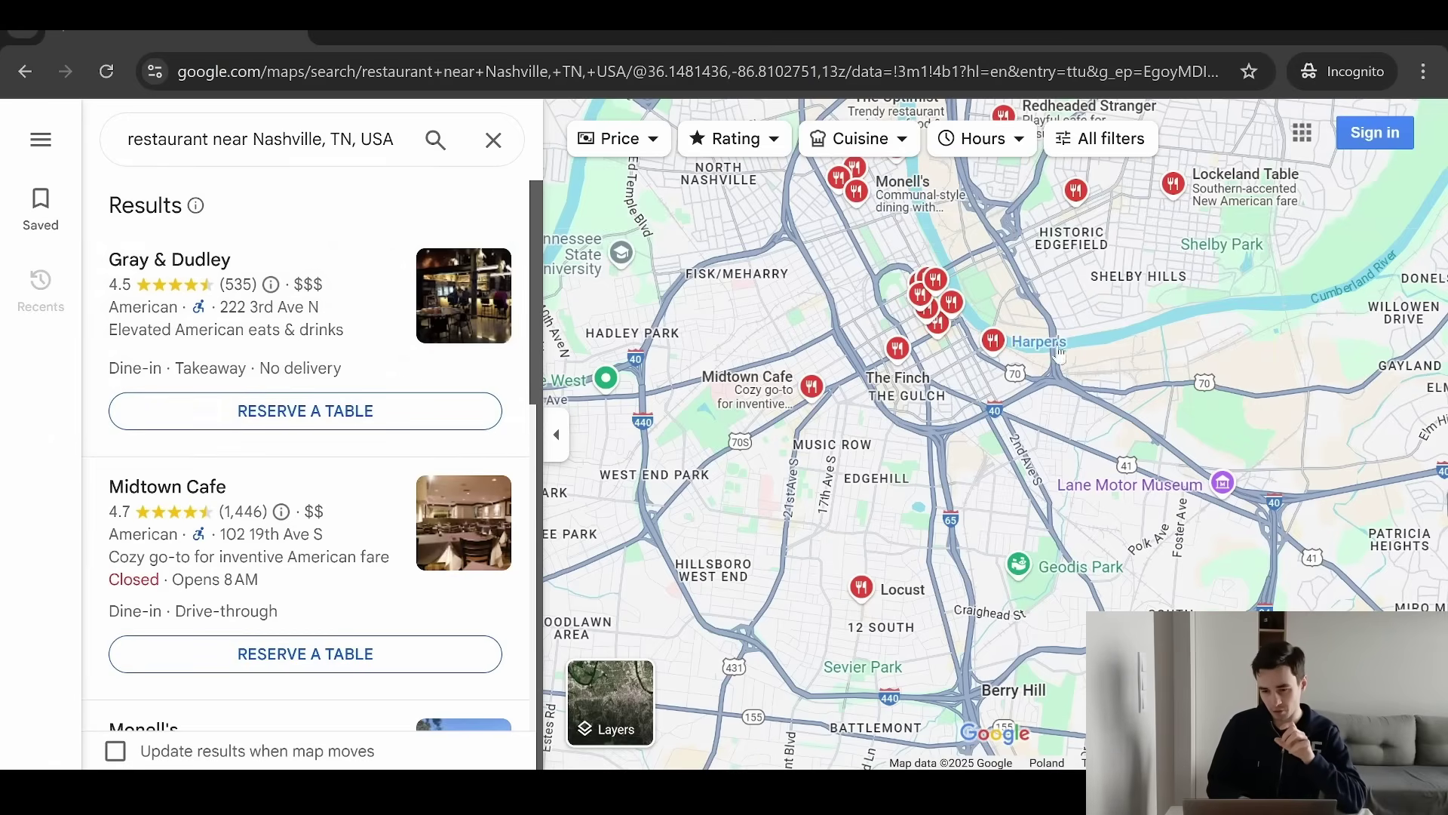
{"action": "scroll", "coordinate": [1060, 355], "scroll_direction": "down", "scroll_amount": 5}
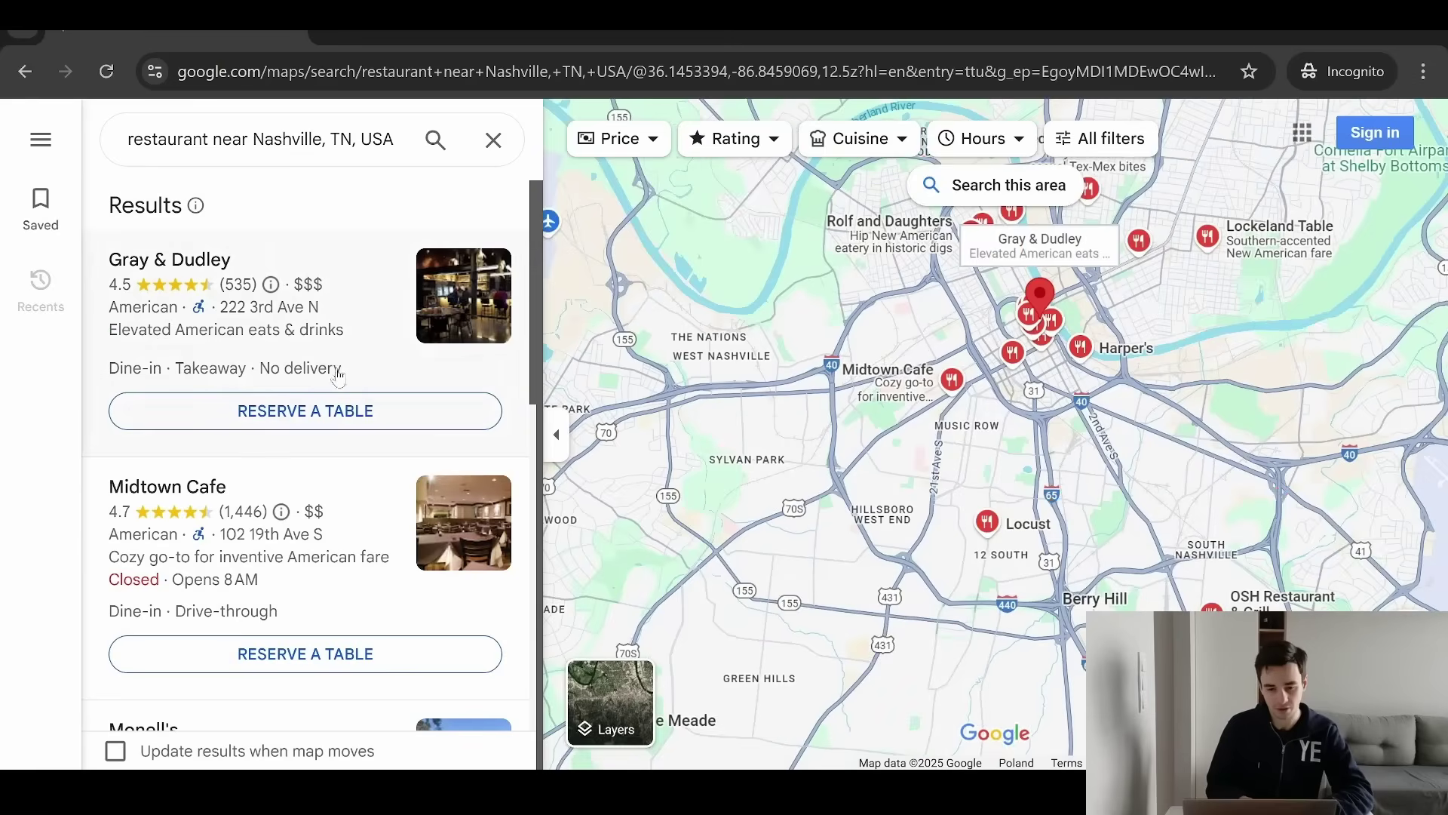
{"action": "scroll", "coordinate": [338, 377], "scroll_direction": "down", "scroll_amount": 5}
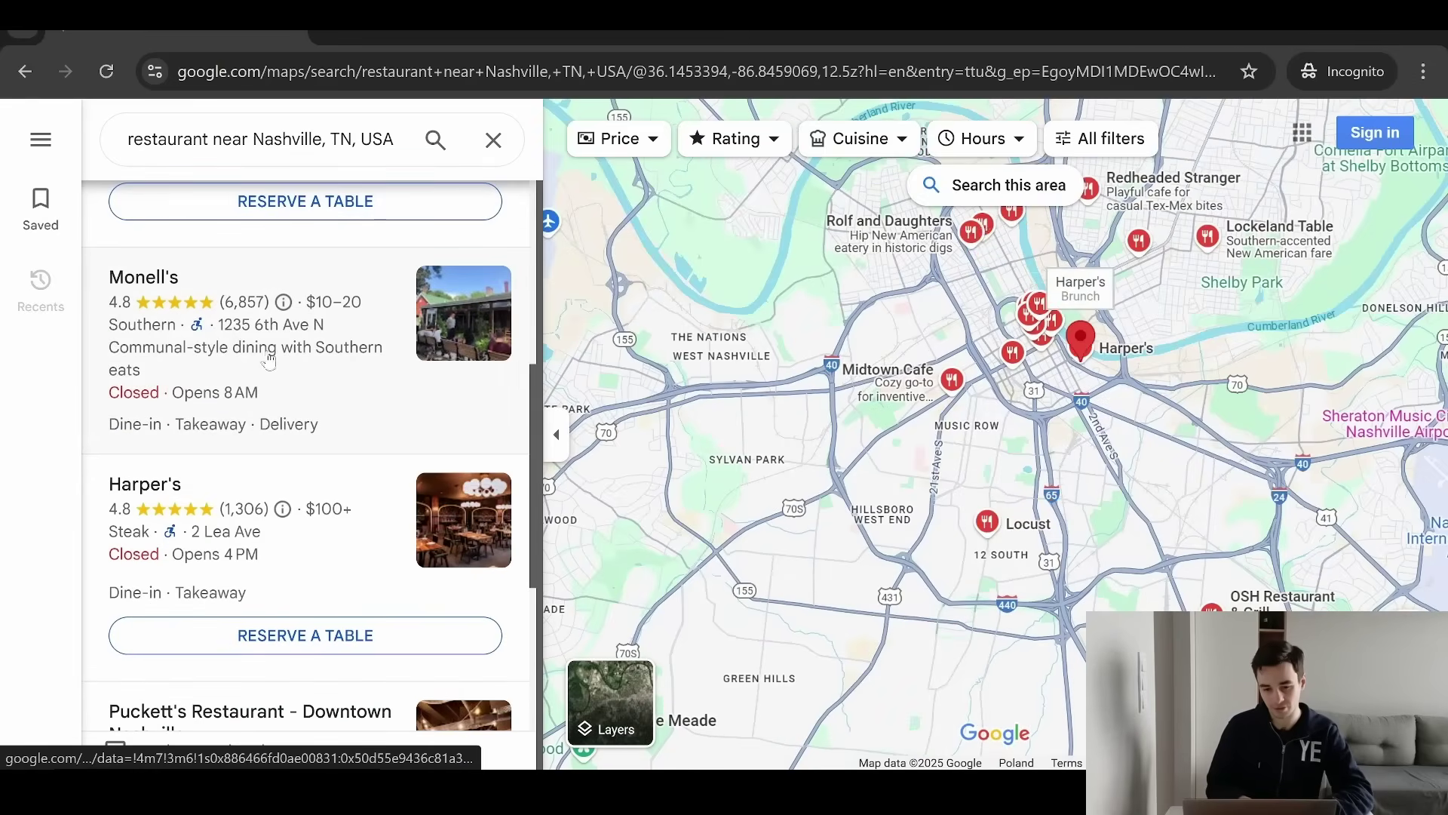
{"action": "scroll", "coordinate": [321, 436], "scroll_direction": "down", "scroll_amount": 5}
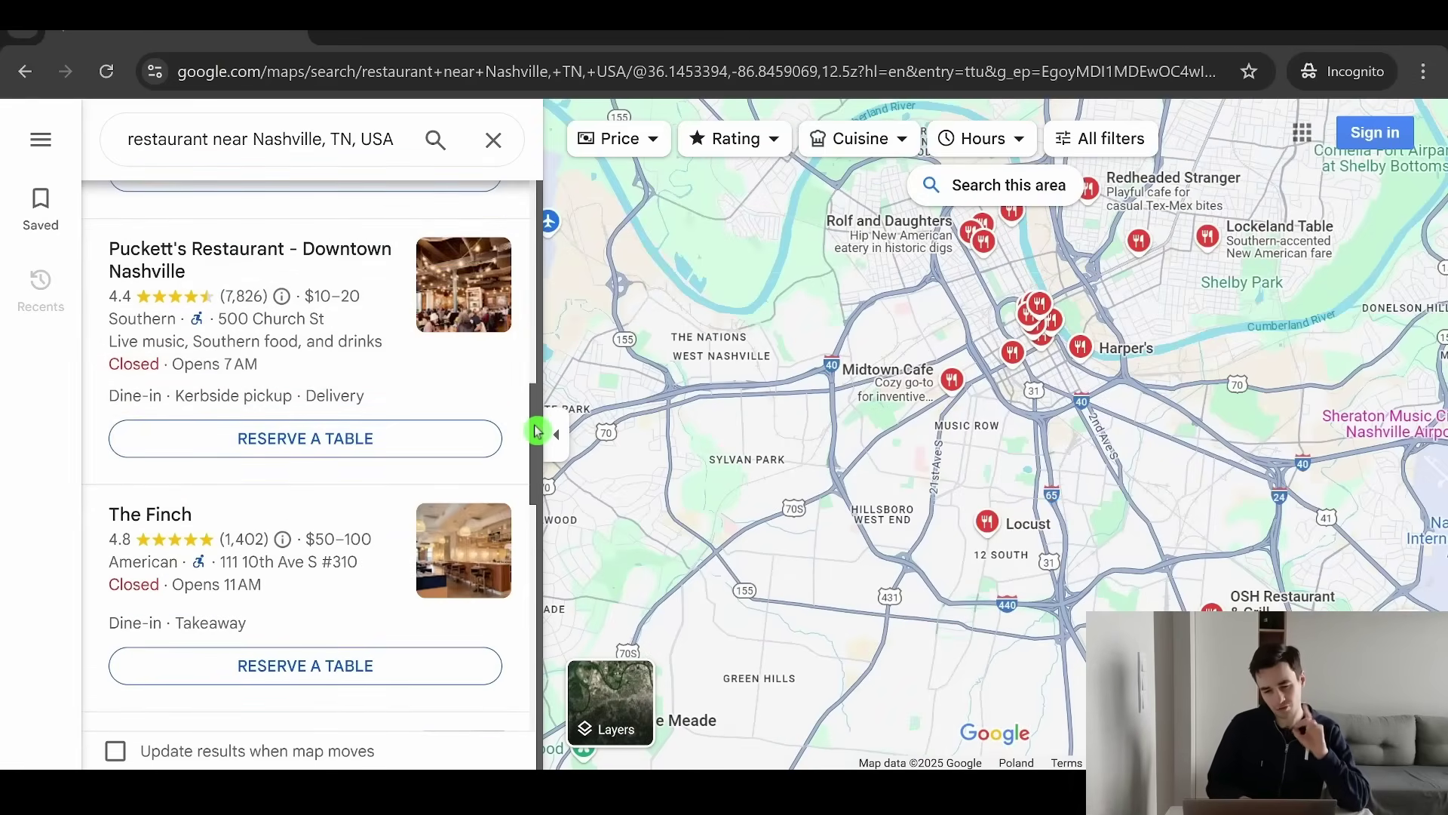
{"action": "left_click_drag", "start_coordinate": [536, 431], "coordinate": [530, 558]}
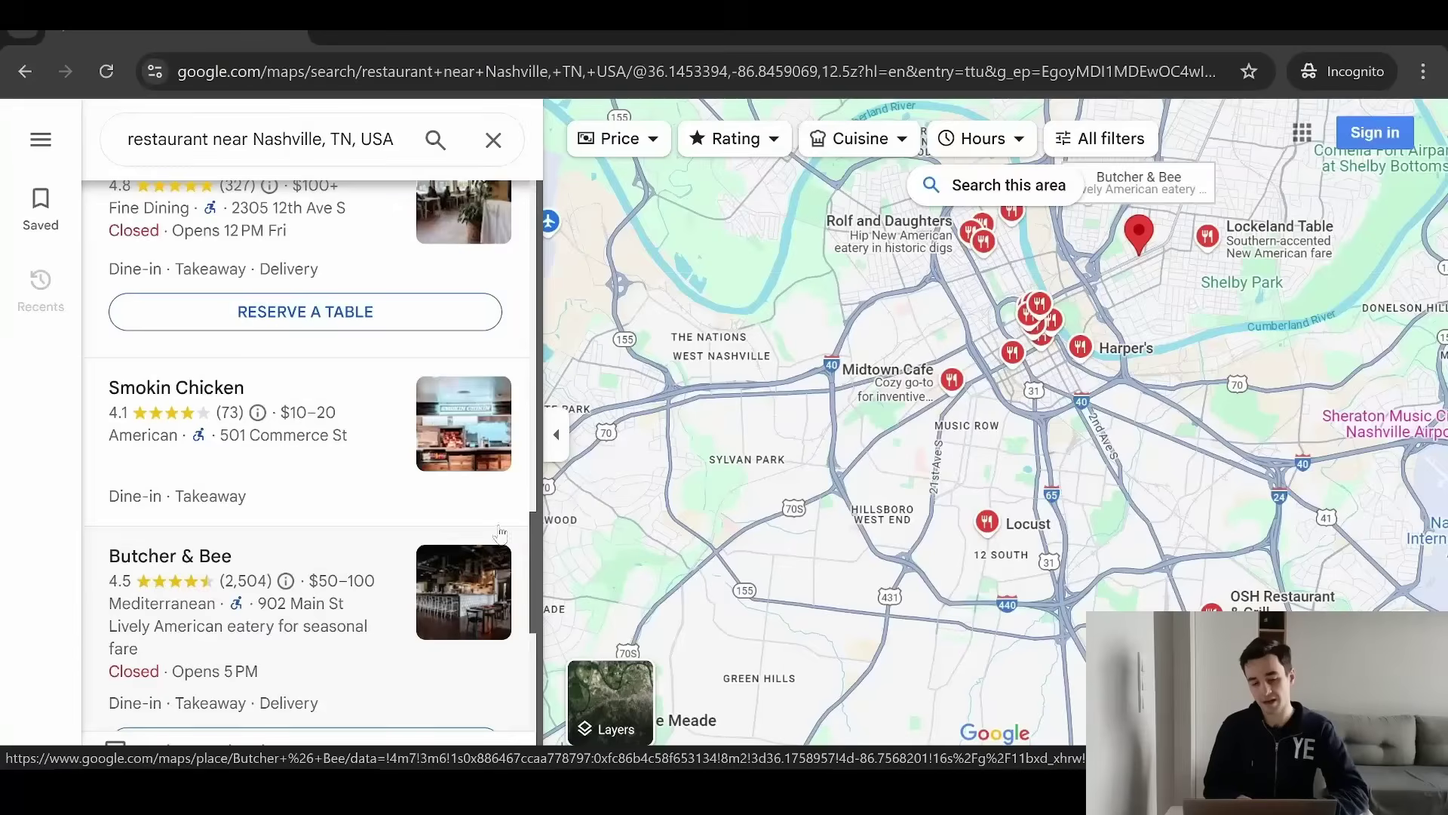
{"action": "scroll", "coordinate": [500, 534], "scroll_direction": "down", "scroll_amount": 5}
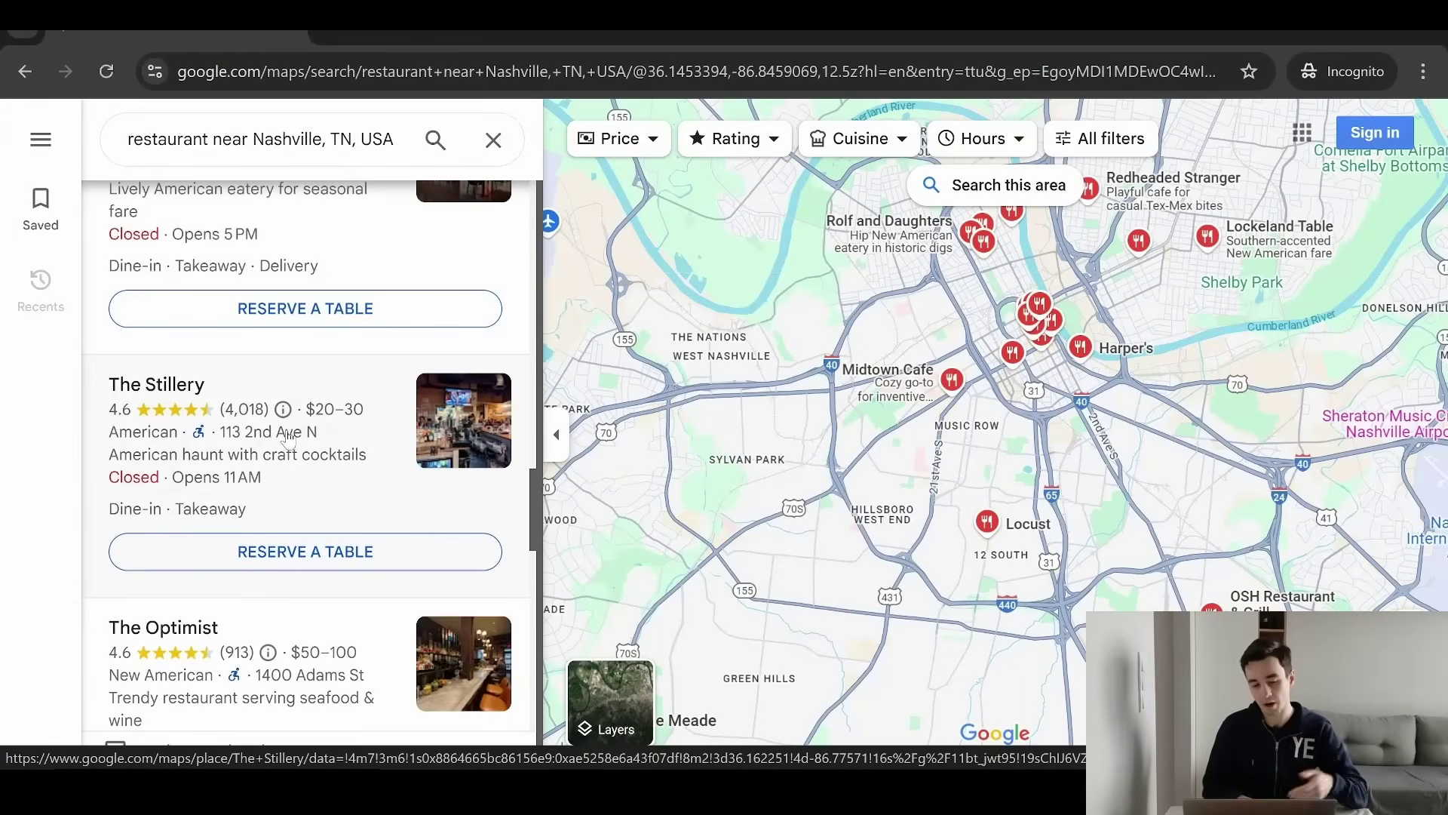
{"action": "scroll", "coordinate": [290, 428], "scroll_direction": "down", "scroll_amount": 5}
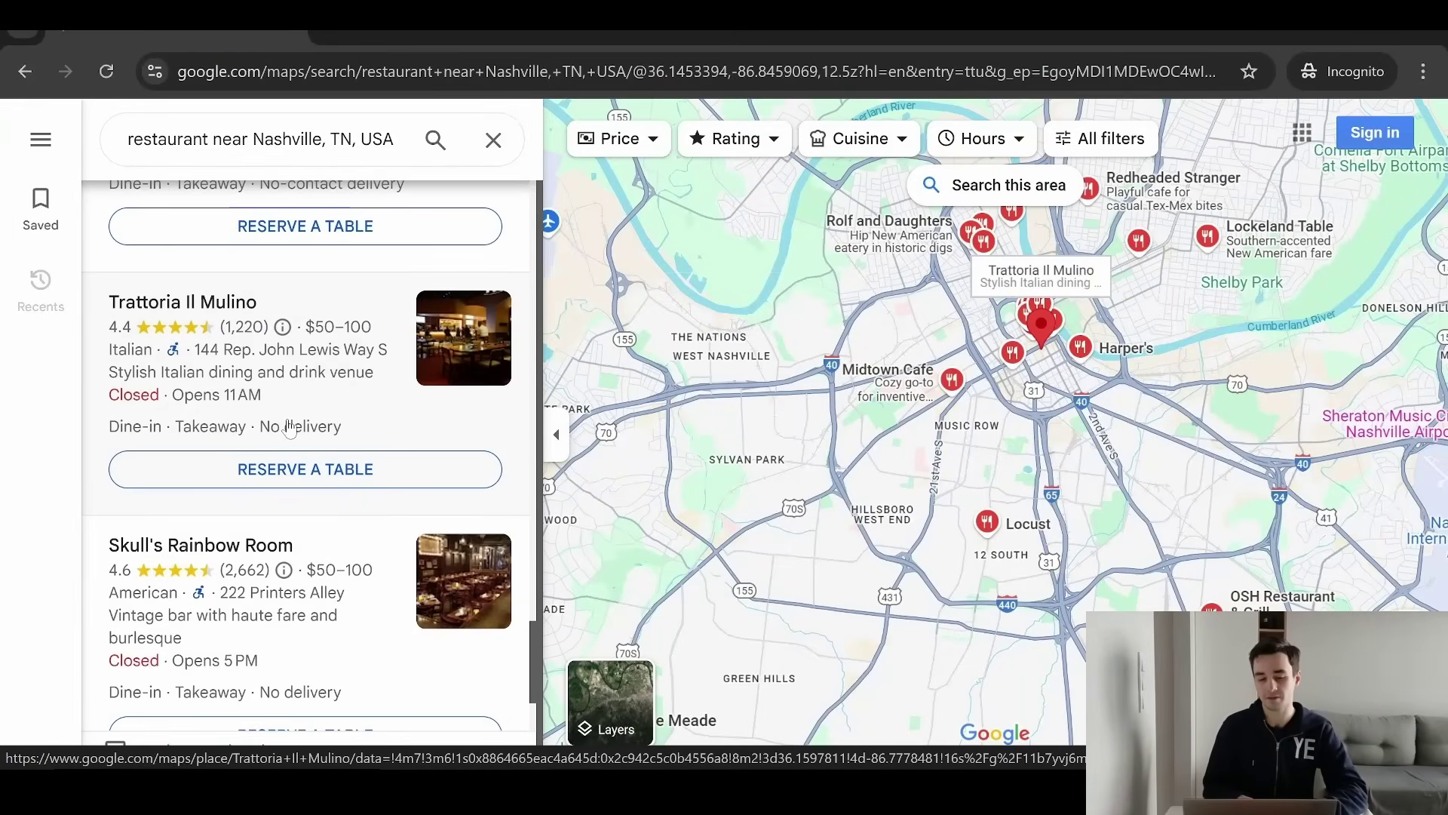
{"action": "scroll", "coordinate": [288, 430], "scroll_direction": "down", "scroll_amount": 10}
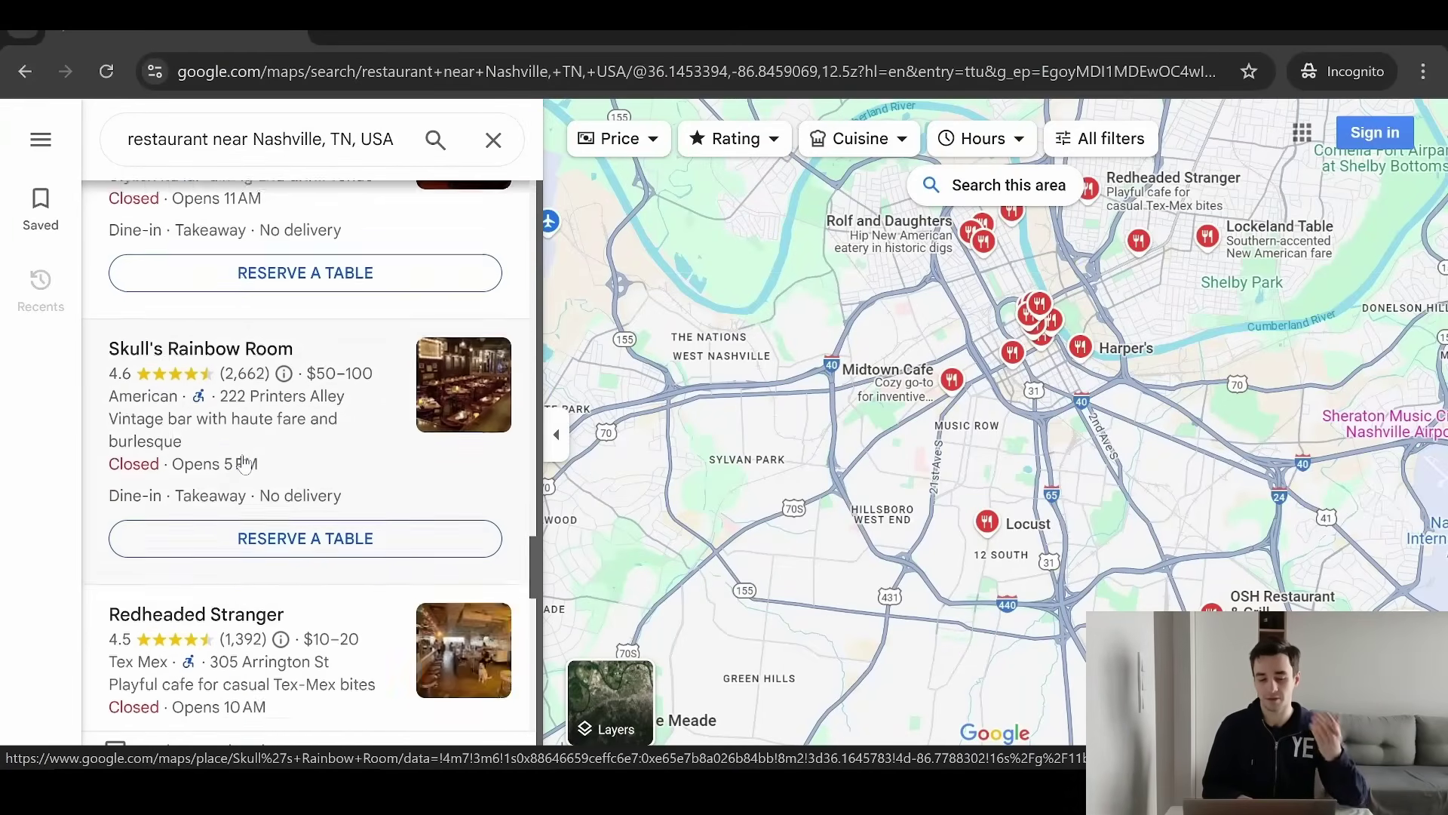
{"action": "scroll", "coordinate": [243, 464], "scroll_direction": "down", "scroll_amount": 5}
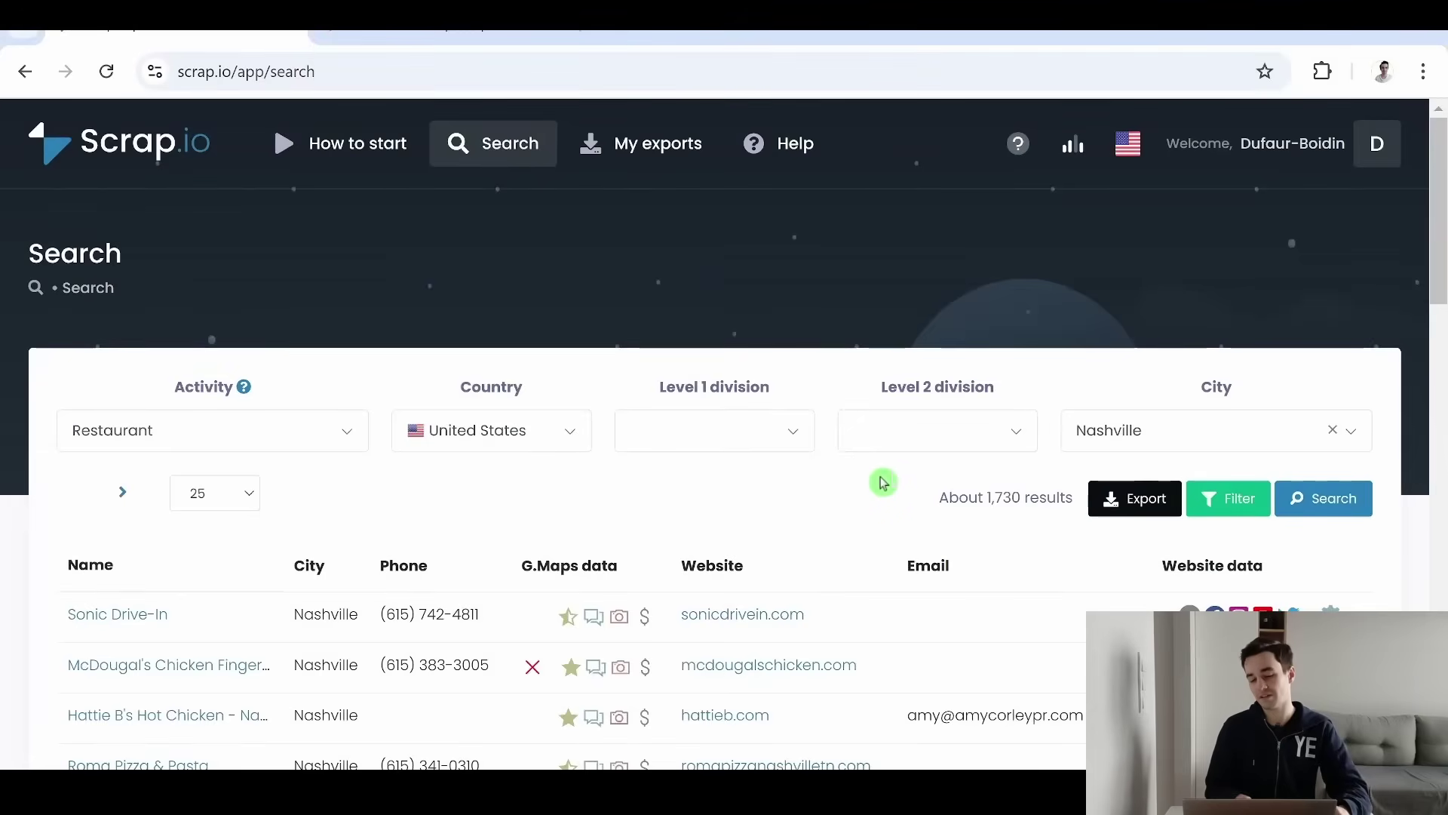
{"action": "left_click_drag", "start_coordinate": [882, 482], "coordinate": [1047, 498]}
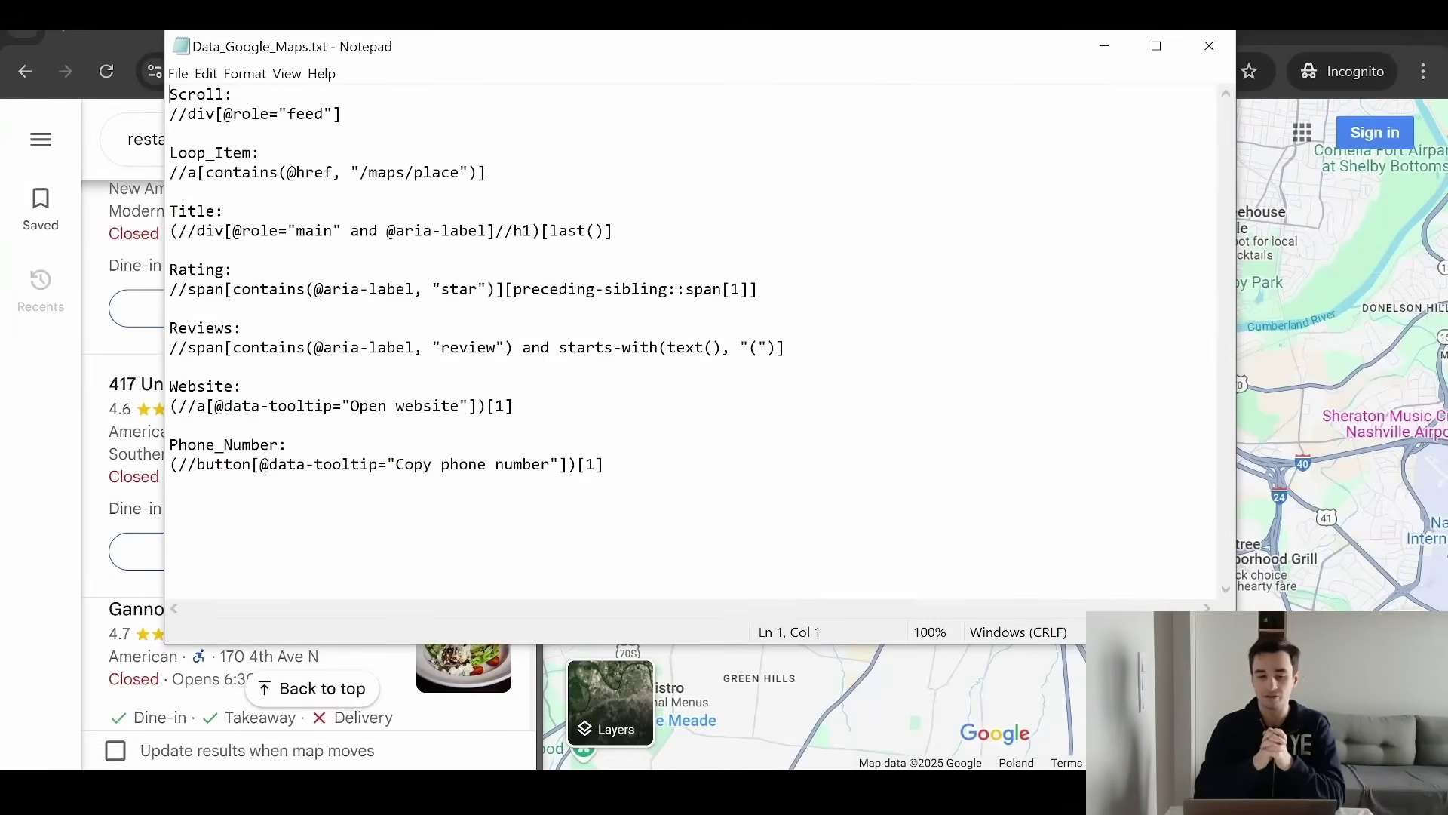
Review the XPath notes in Data_Google_Maps.txt for Scroll, Loop_Item, Title, Rating, Reviews, Website and Phone_Number beside the Google Maps results.
{"action": "key", "text": "Down"}
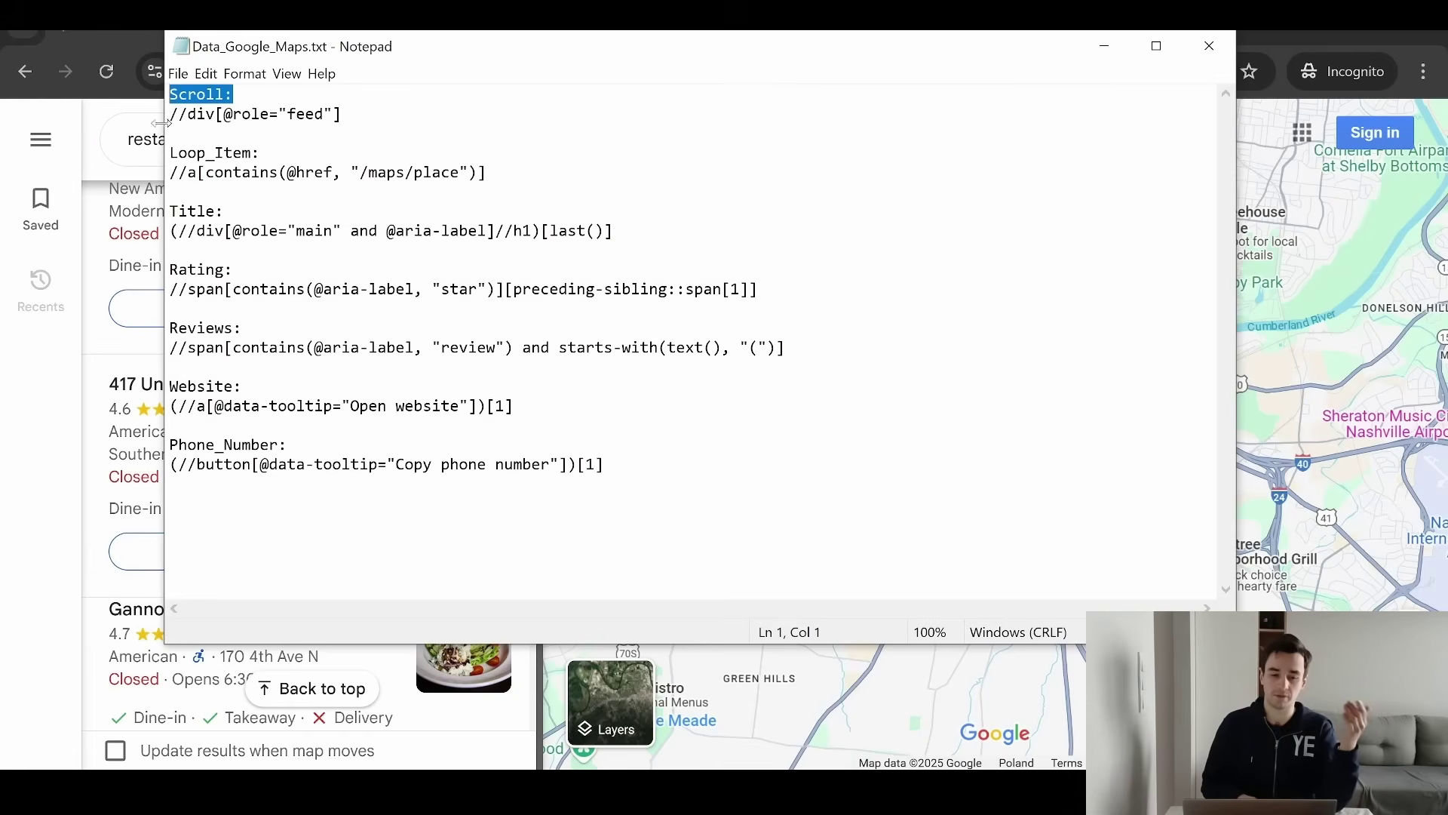
{"action": "left_click_drag", "start_coordinate": [398, 60], "coordinate": [718, 92]}
{"action": "scroll", "coordinate": [287, 452], "scroll_direction": "down", "scroll_amount": 3}
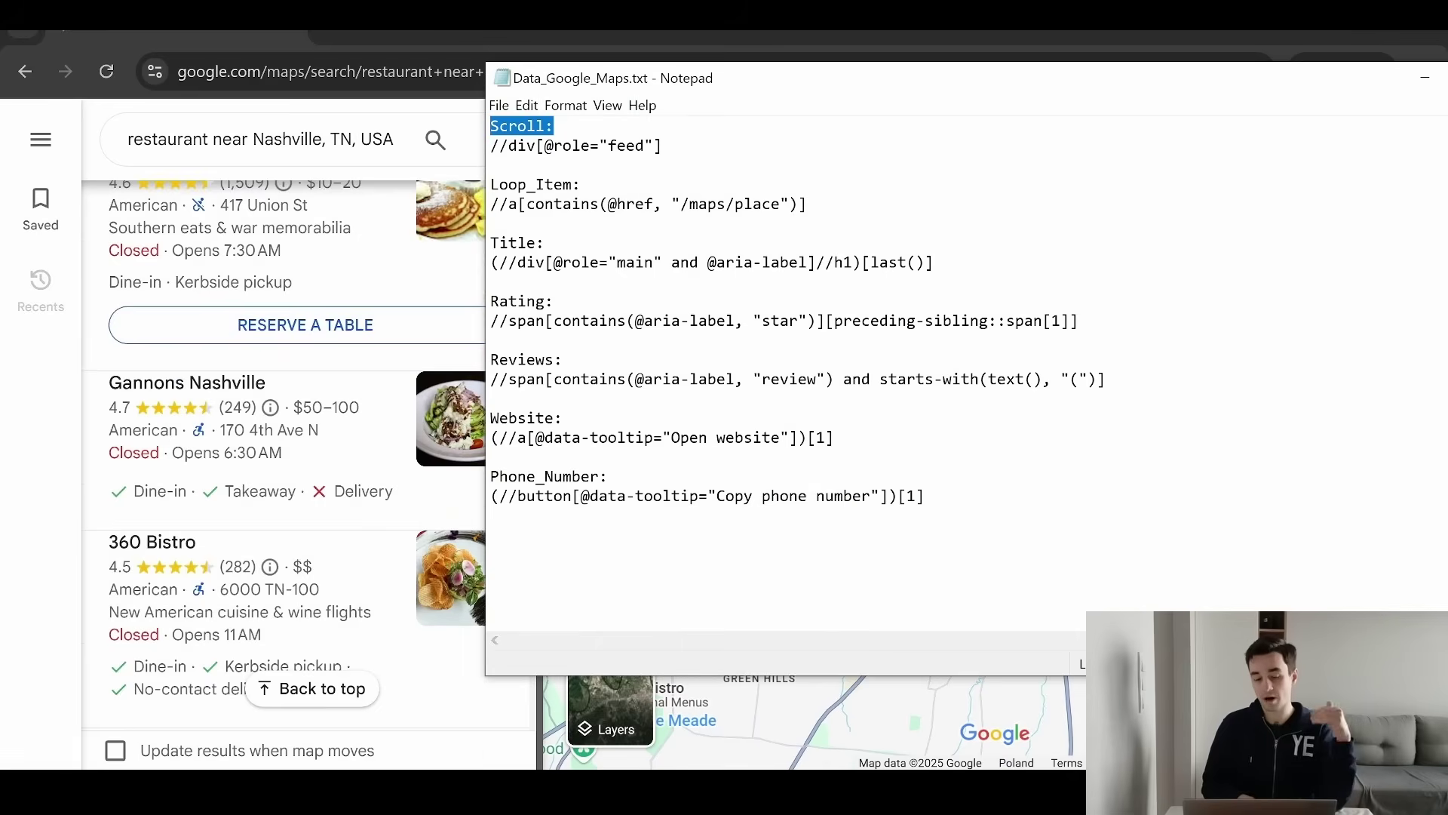
{"action": "key", "text": "Down"}
{"action": "key", "text": "Down"}
{"action": "key", "text": "Down"}
{"action": "key", "text": "Down"}
{"action": "key", "text": "shift+End"}
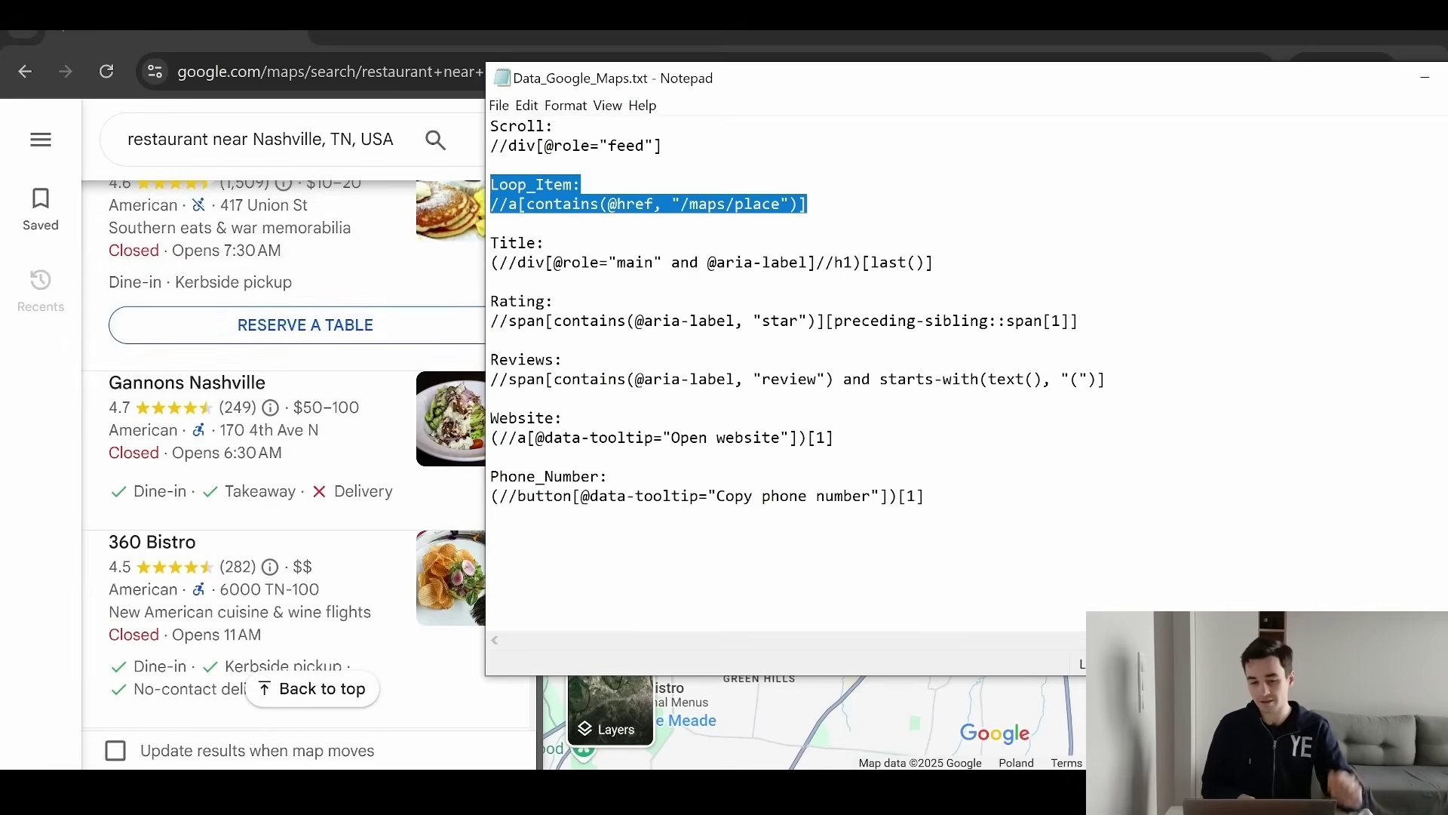
{"action": "left_click_drag", "start_coordinate": [492, 261], "coordinate": [926, 495]}
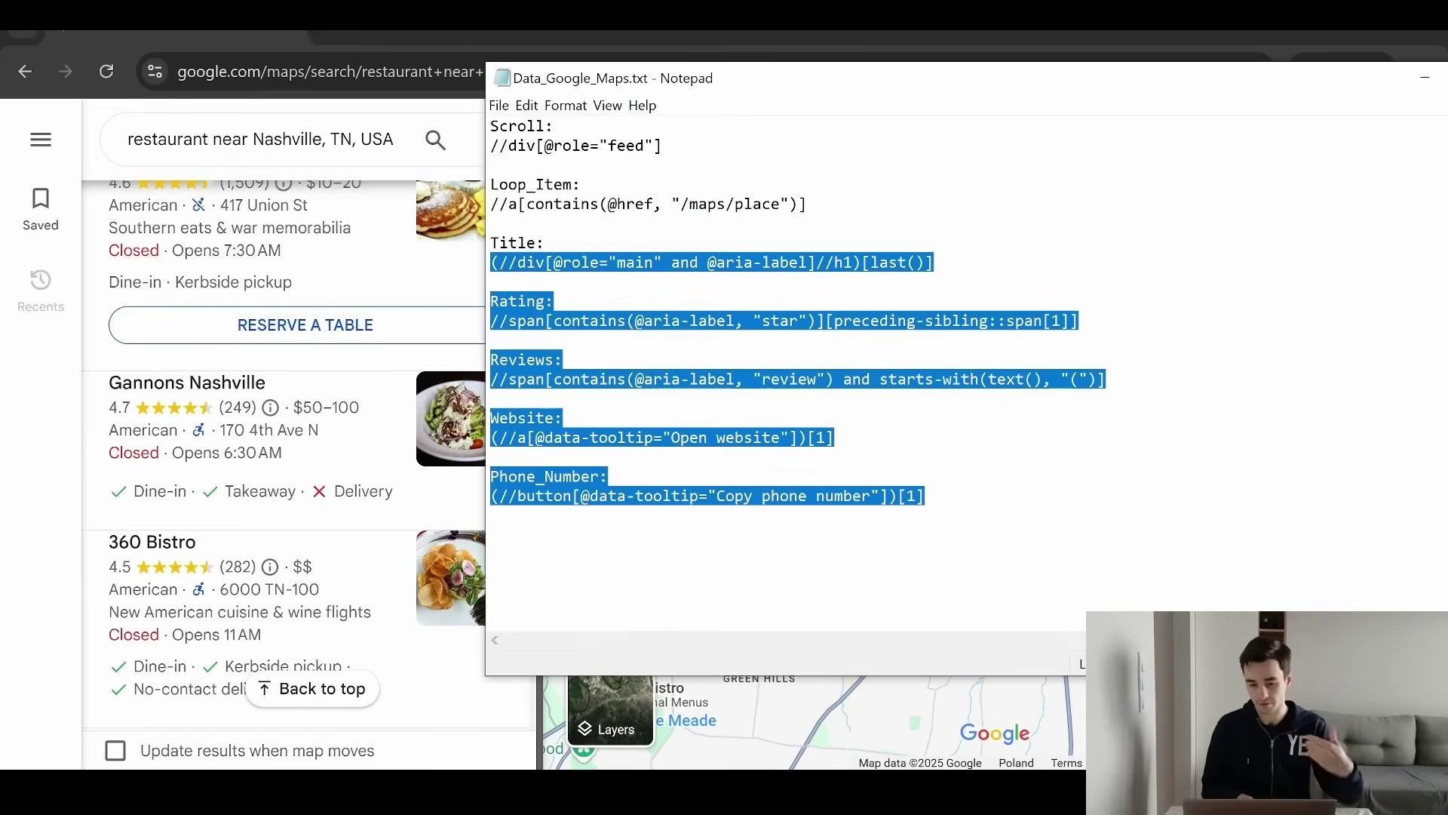
{"action": "left_click_drag", "start_coordinate": [1109, 88], "coordinate": [870, 109]}
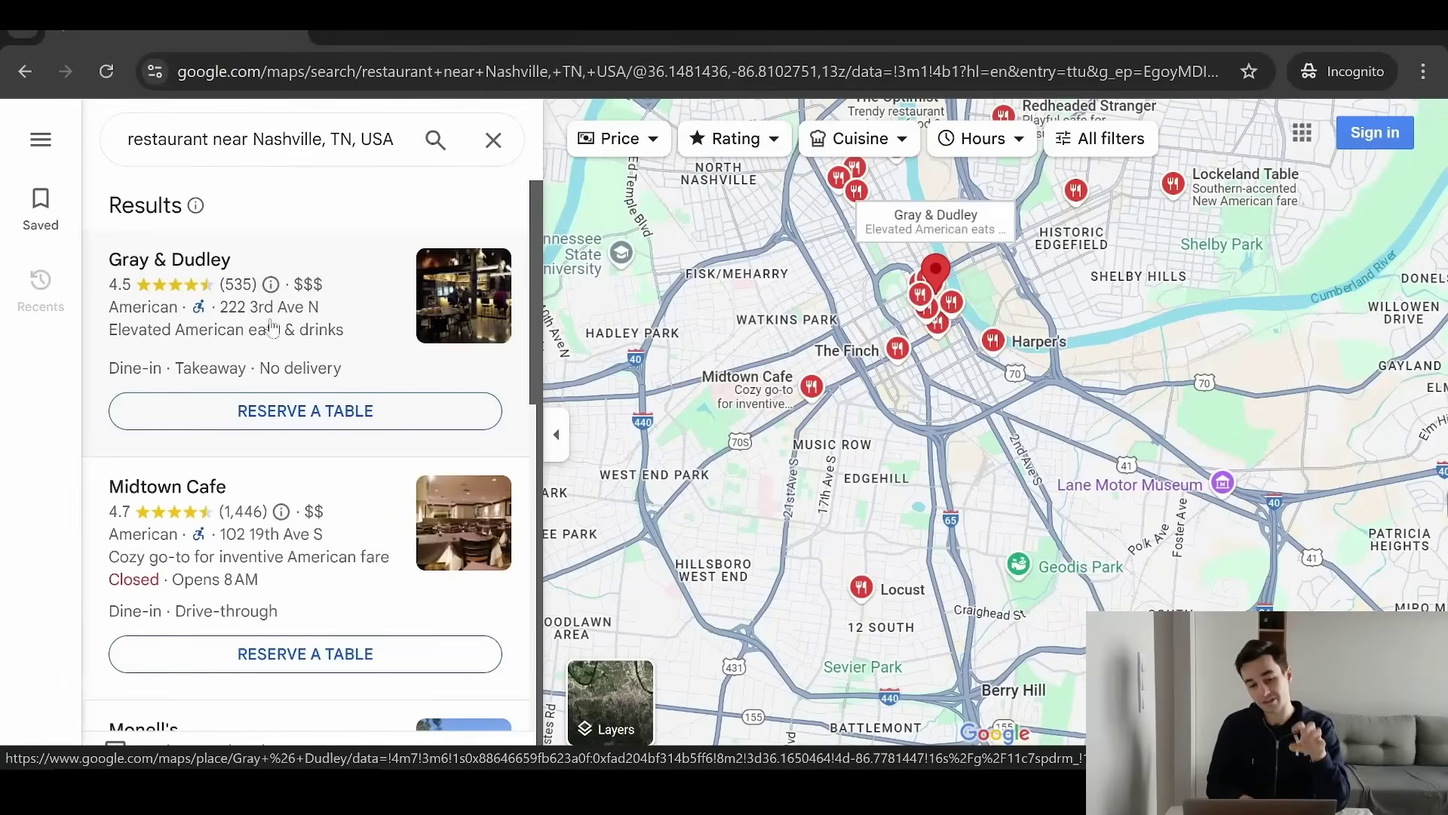
Copy the URL of the Google Maps search for restaurants near Nashville and switch to Octoparse.
{"action": "scroll", "coordinate": [271, 326], "scroll_direction": "down", "scroll_amount": 6}
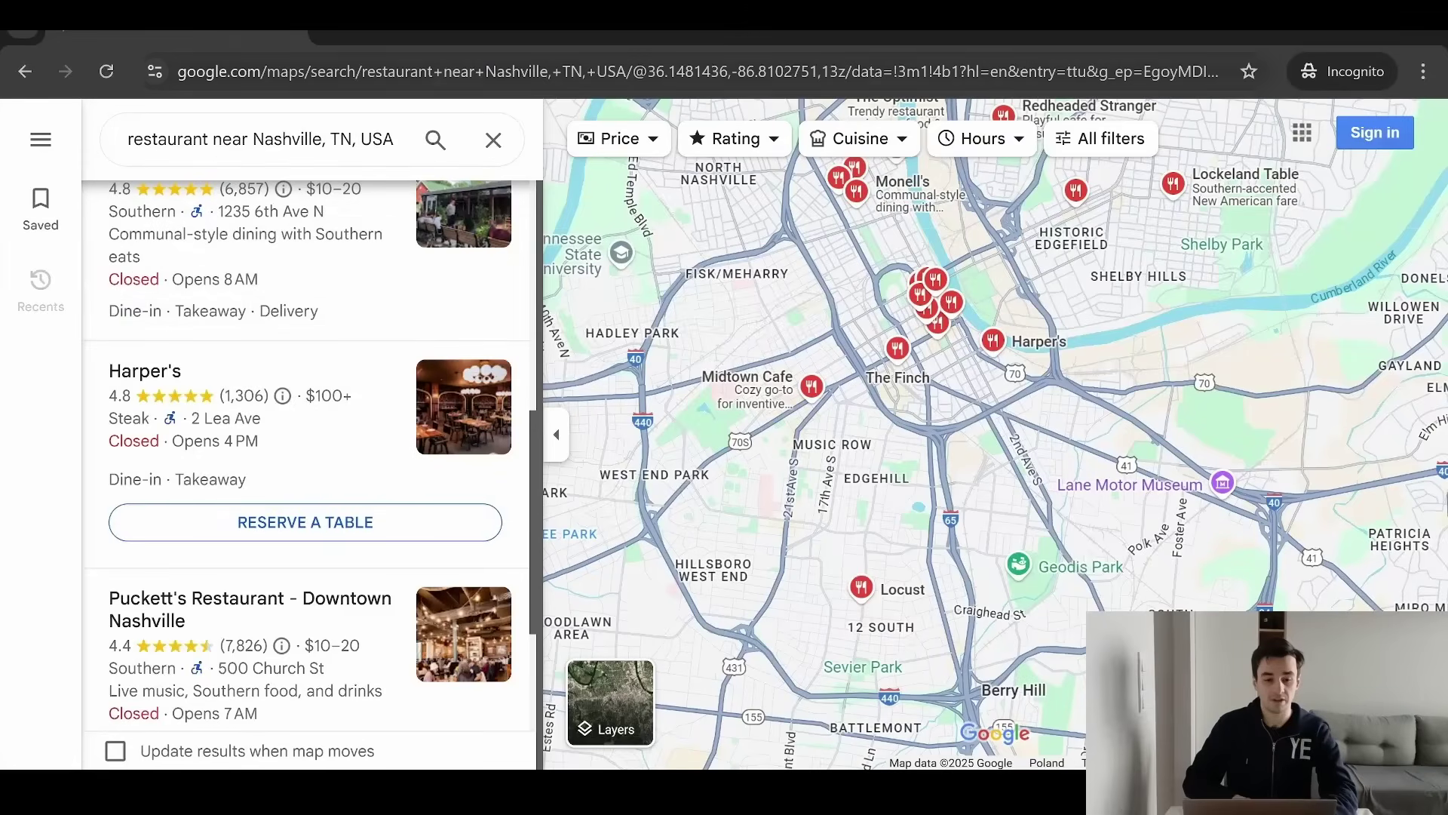
{"action": "key", "text": "ctrl+l"}
{"action": "key", "text": "alt+Tab"}
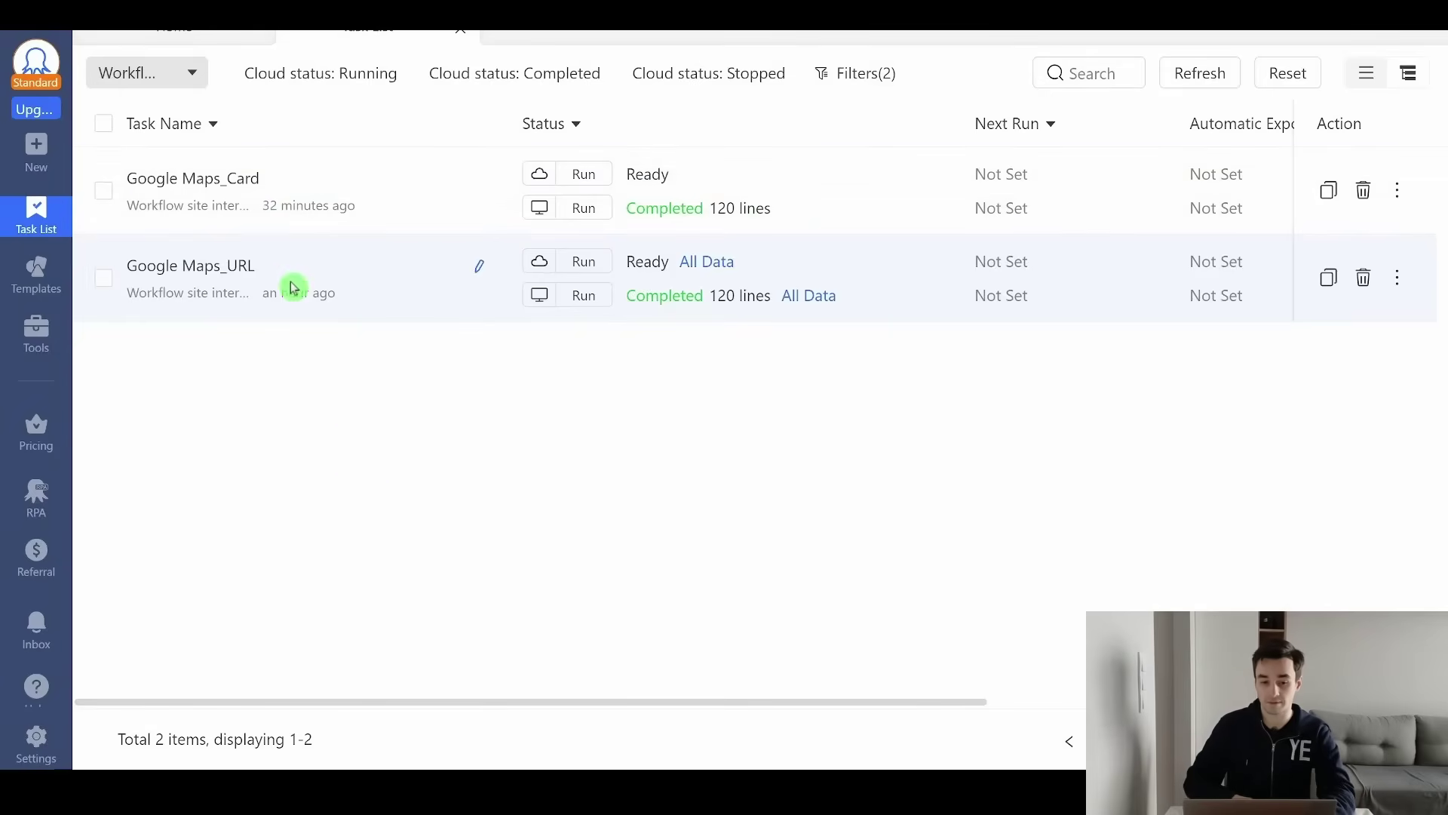
Delete the Google Maps_URL task from the task list.
{"action": "left_click", "coordinate": [1363, 278]}
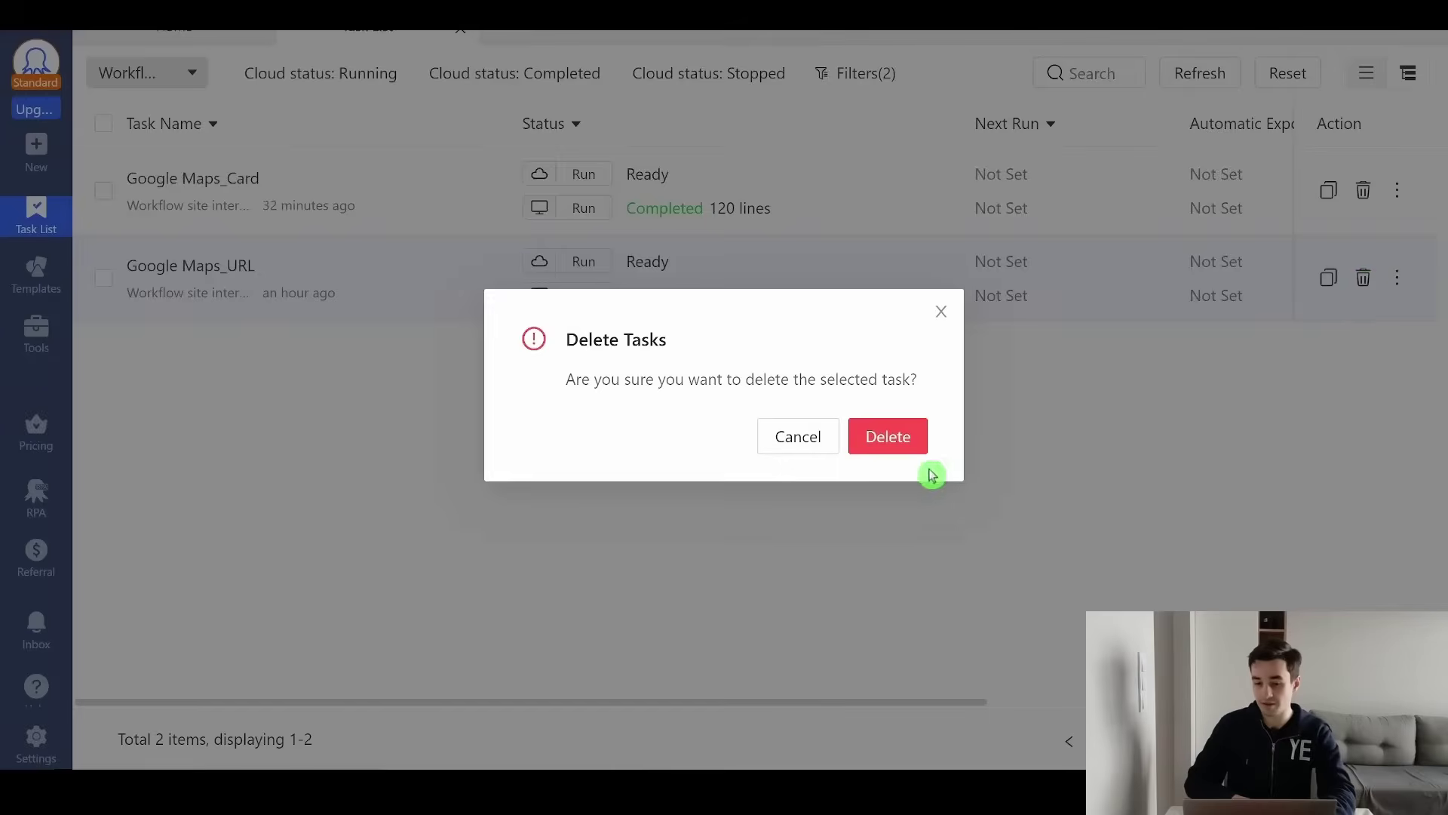
{"action": "left_click", "coordinate": [890, 436]}
Start a new task from the Home page using the copied Google Maps search URL.
{"action": "left_click", "coordinate": [53, 100]}
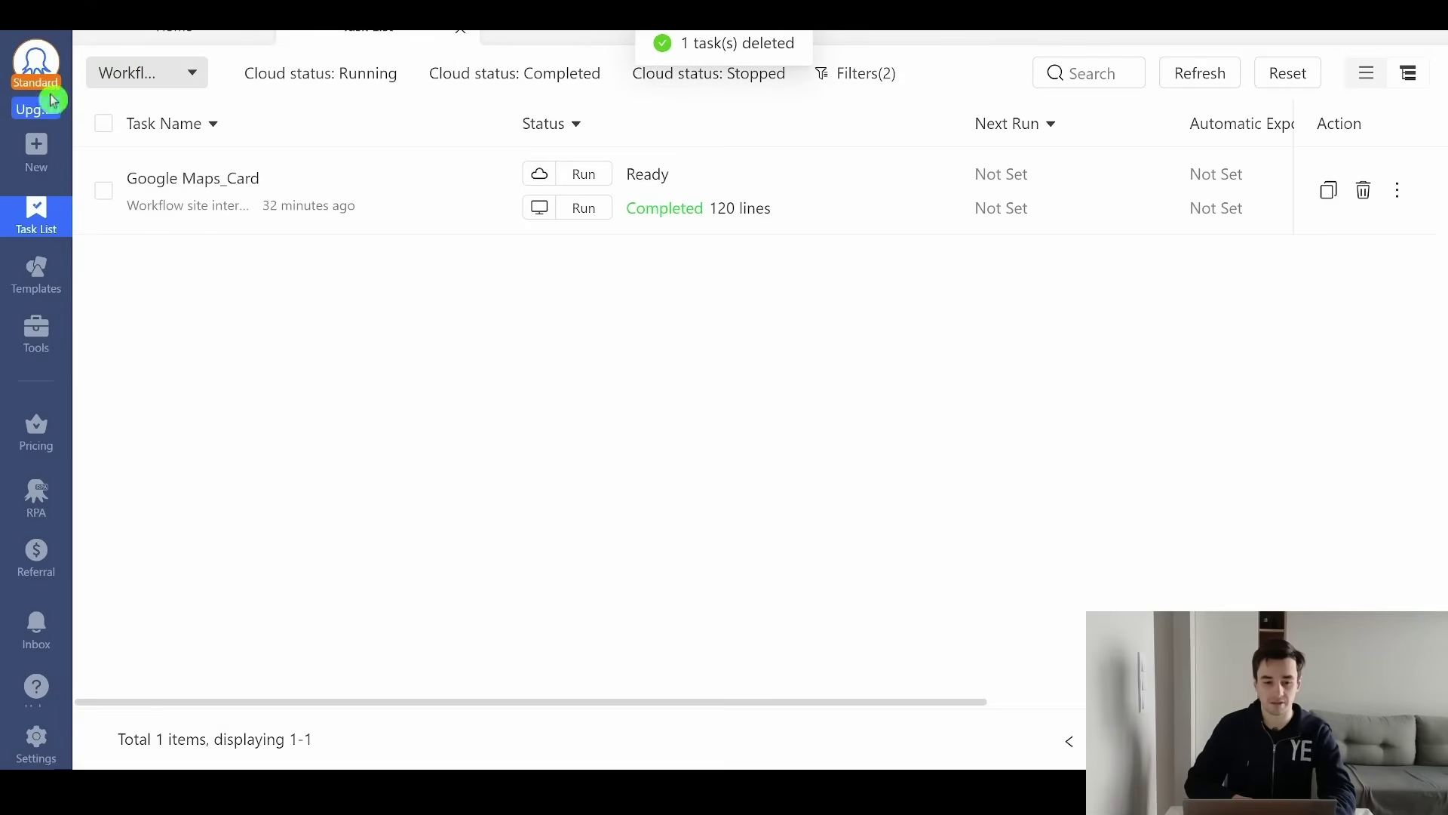
{"action": "left_click", "coordinate": [37, 145]}
{"action": "left_click", "coordinate": [913, 196]}
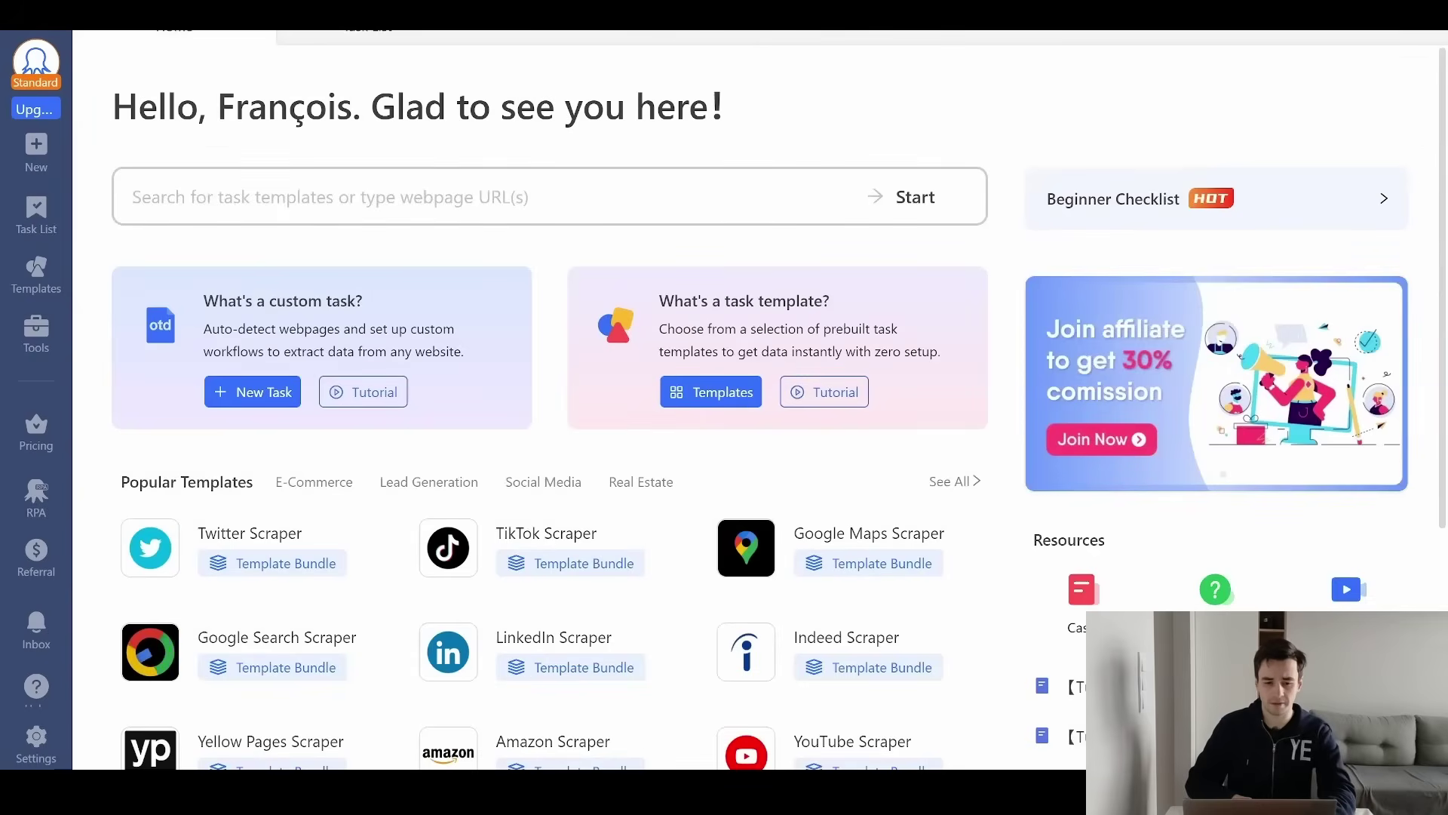
{"action": "key", "text": "ctrl+v"}
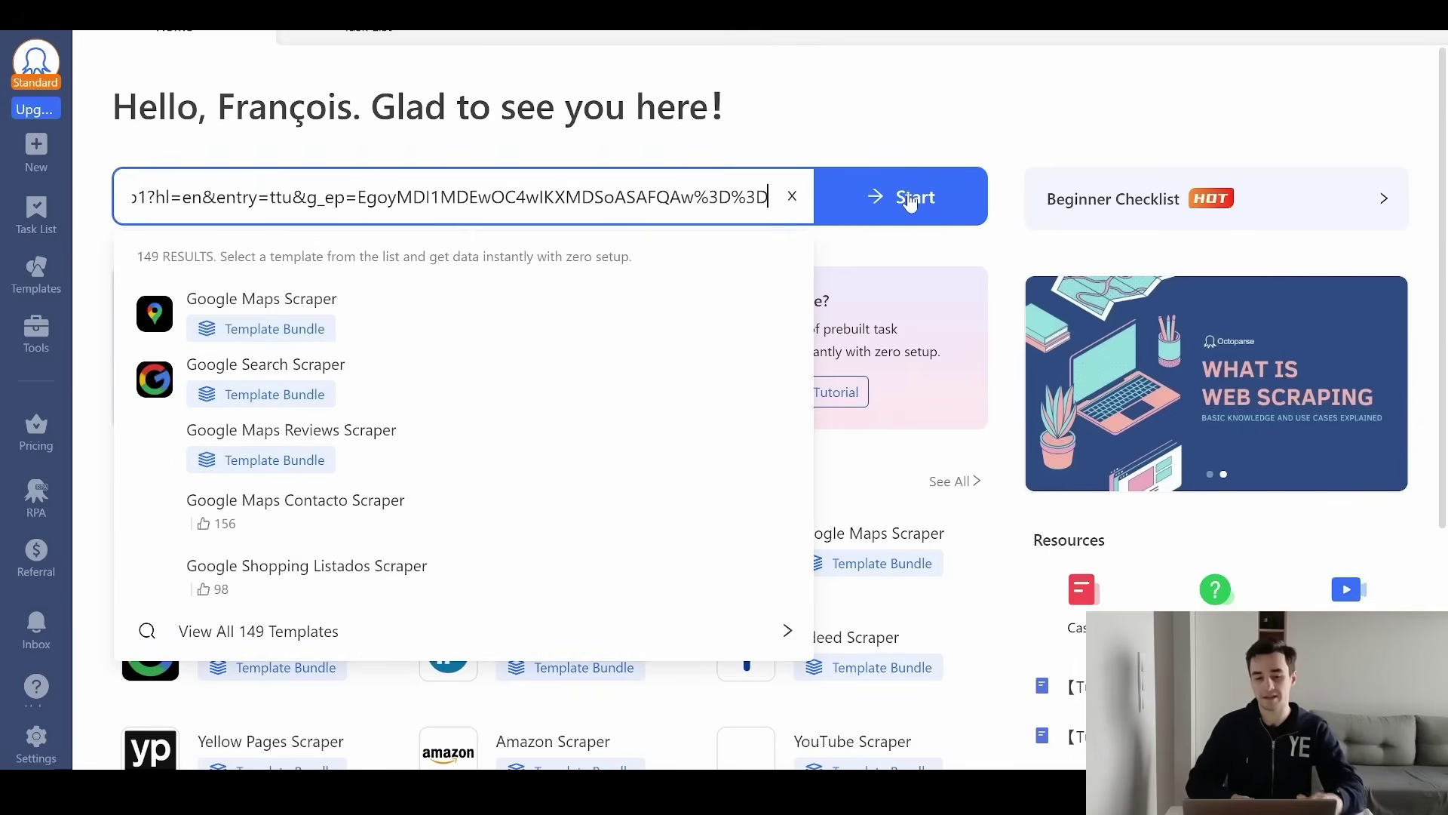
{"action": "left_click", "coordinate": [911, 197]}
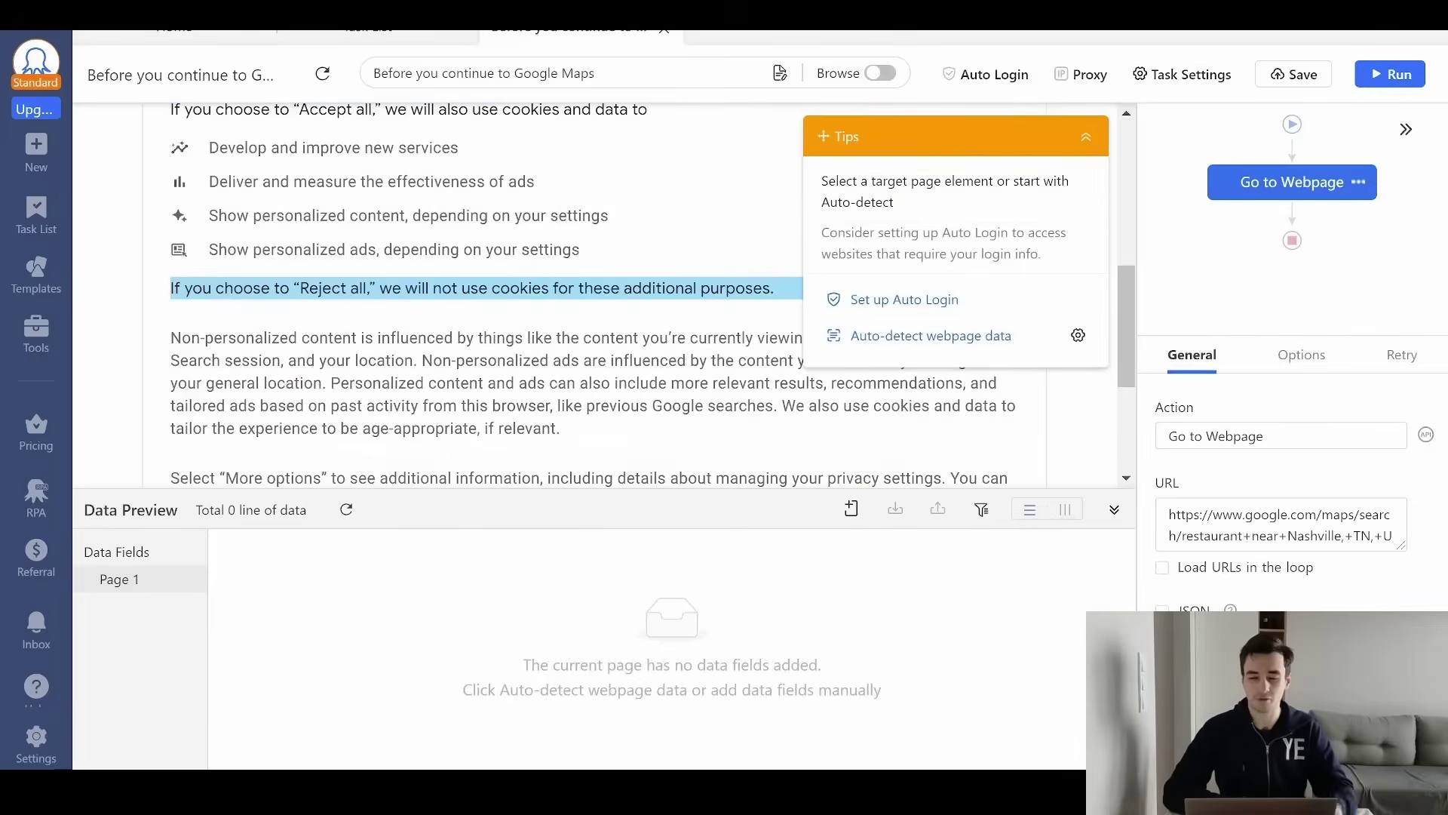
Accept all cookies on Google's consent page in Browse mode, and turn Browse mode off again.
{"action": "scroll", "coordinate": [504, 285], "scroll_direction": "down", "scroll_amount": 3}
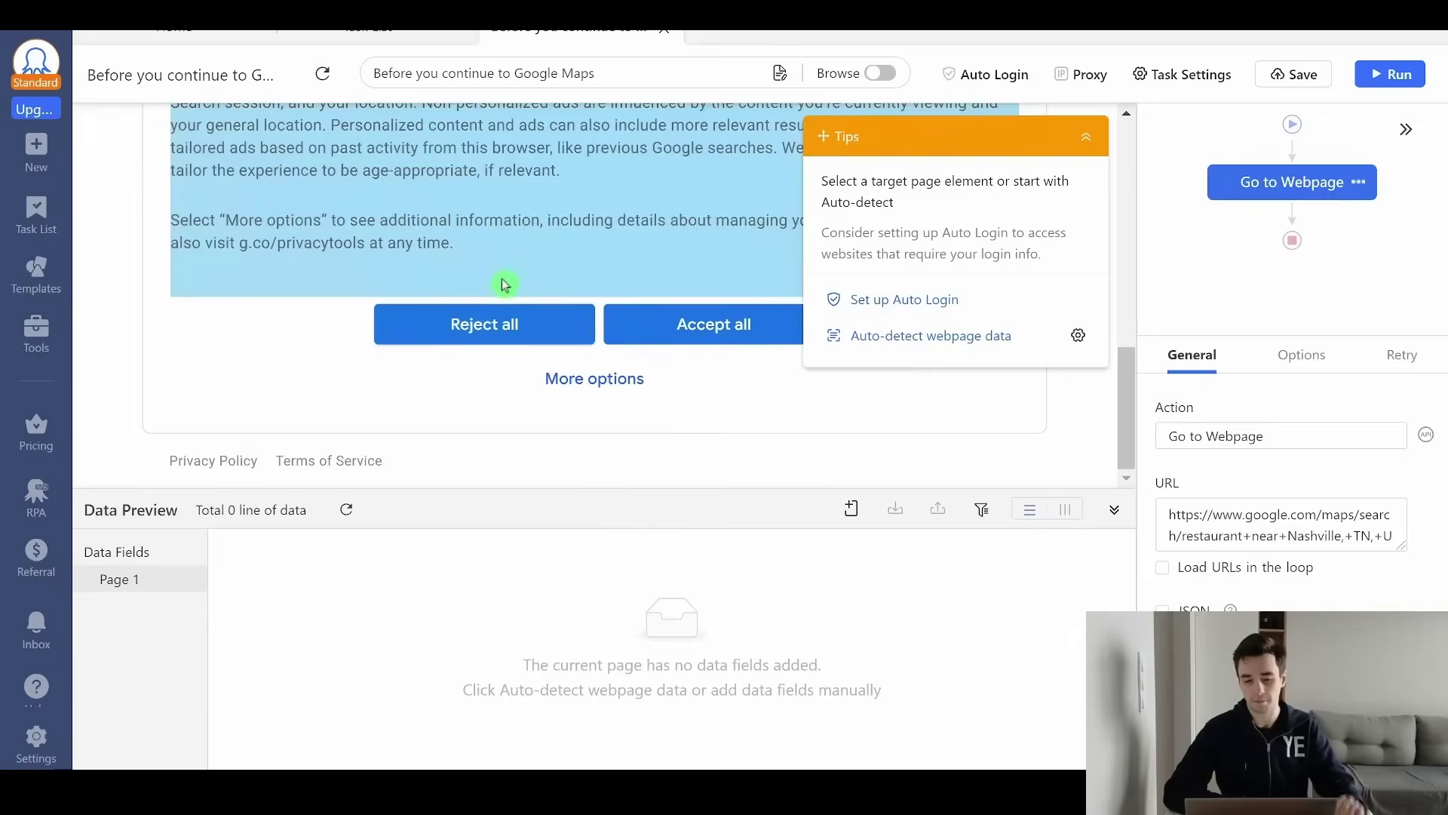
{"action": "left_click", "coordinate": [880, 74]}
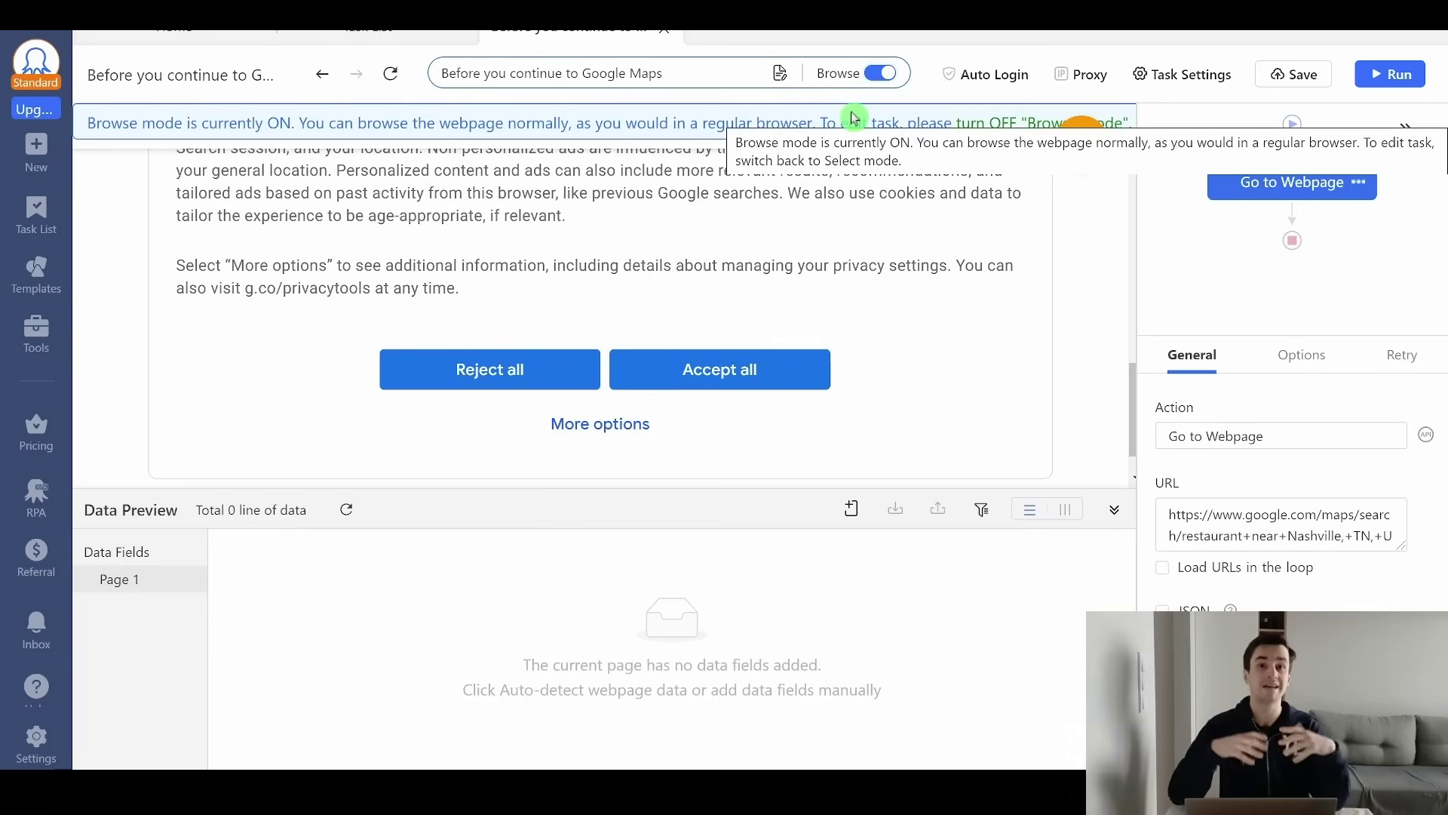
{"action": "left_click", "coordinate": [720, 373]}
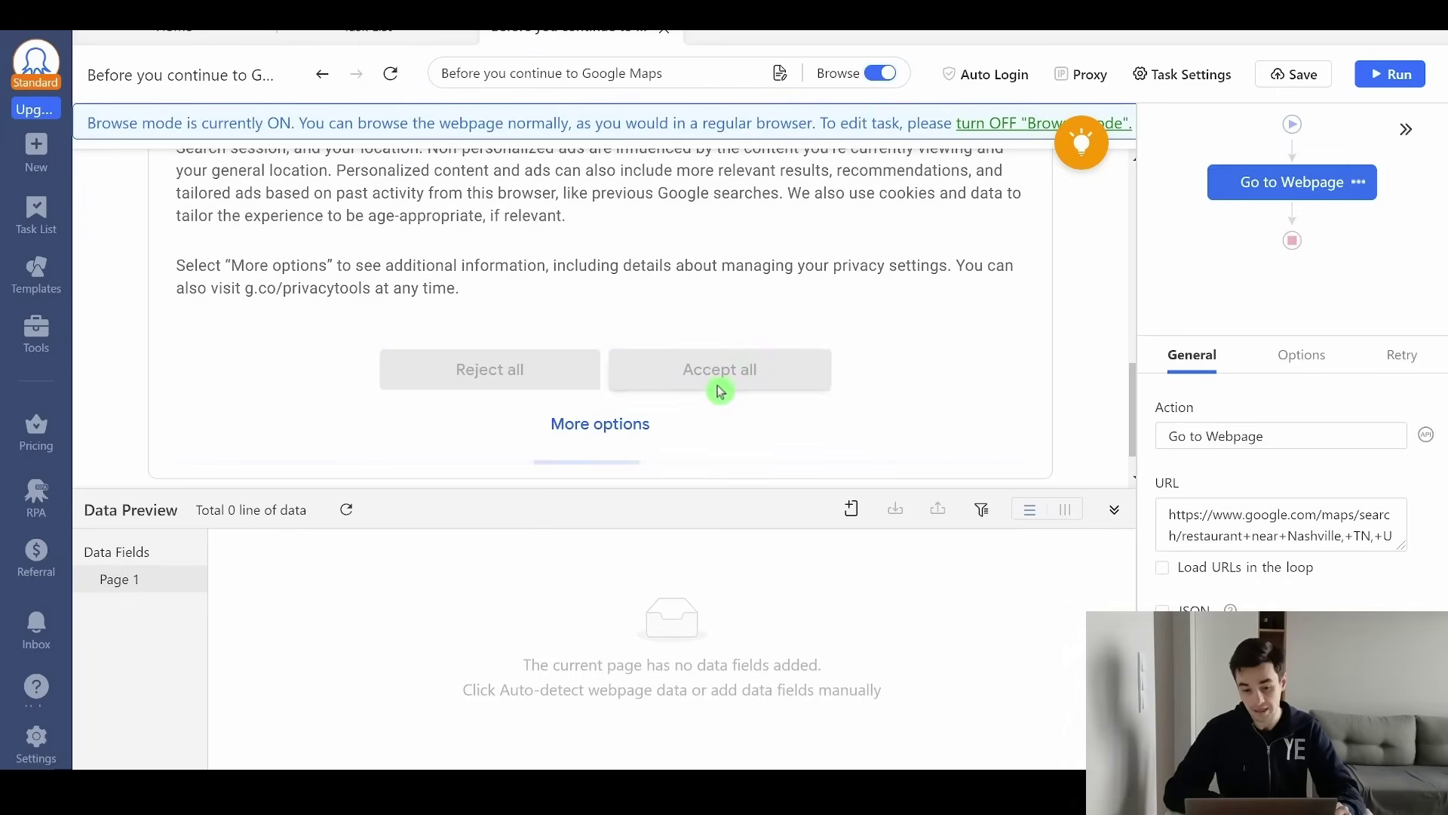
{"action": "left_click", "coordinate": [880, 74]}
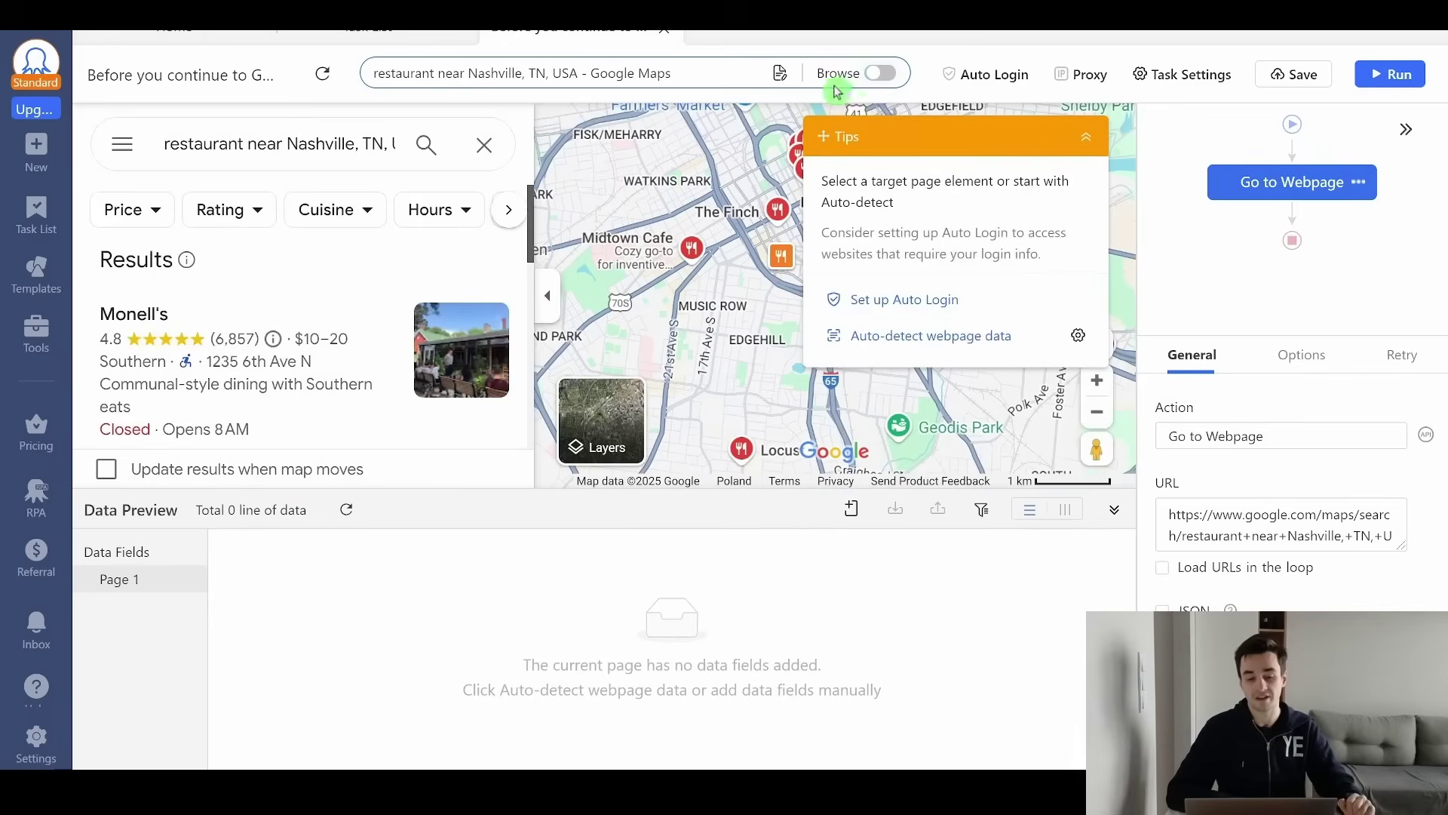
Check that the restaurant results list scrolls in the task's page preview, and collapse the Tips box covering the map.
{"action": "scroll", "coordinate": [362, 317], "scroll_direction": "down", "scroll_amount": 5}
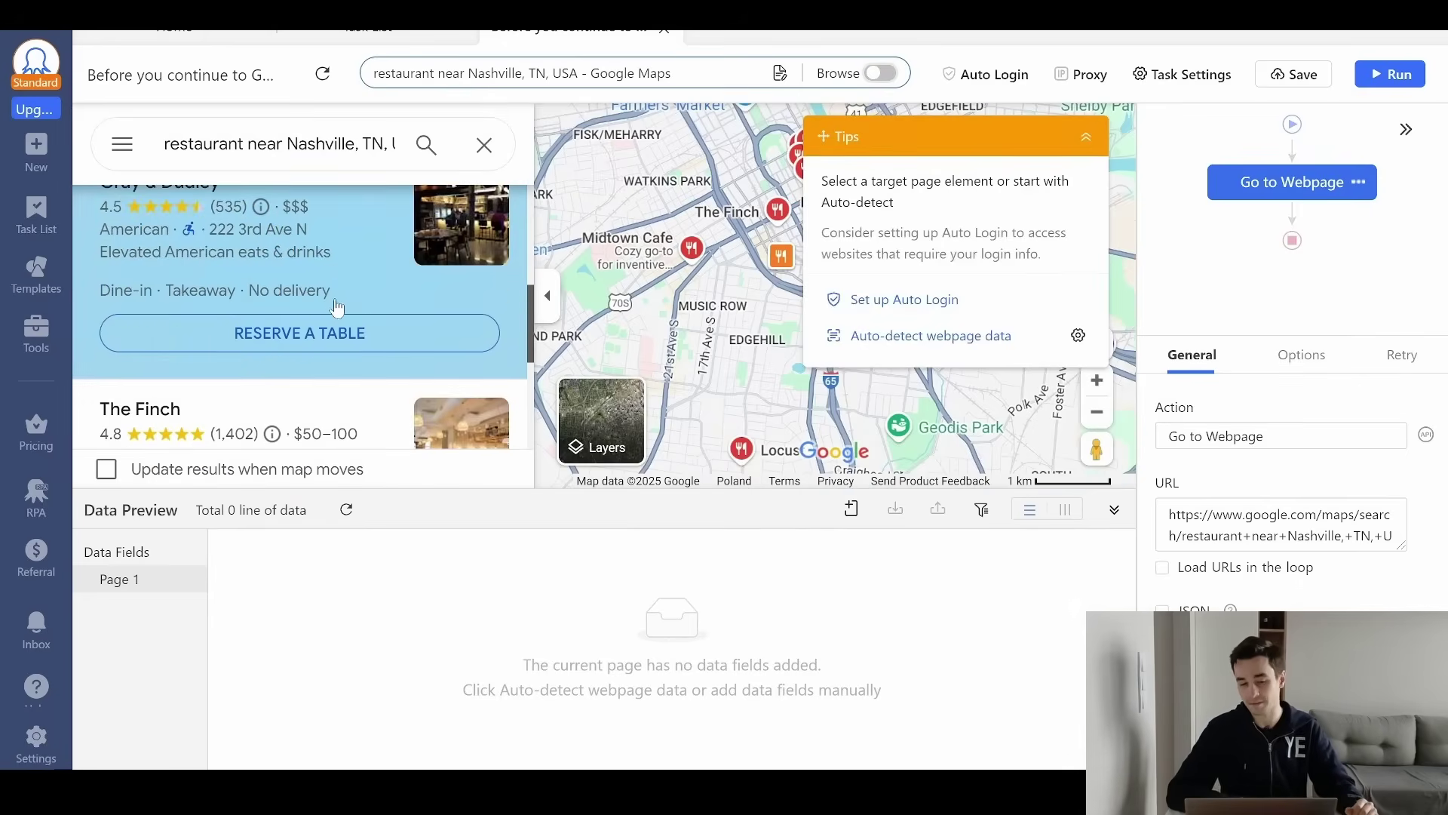
{"action": "scroll", "coordinate": [333, 301], "scroll_direction": "up", "scroll_amount": 3}
{"action": "left_click", "coordinate": [1050, 123]}
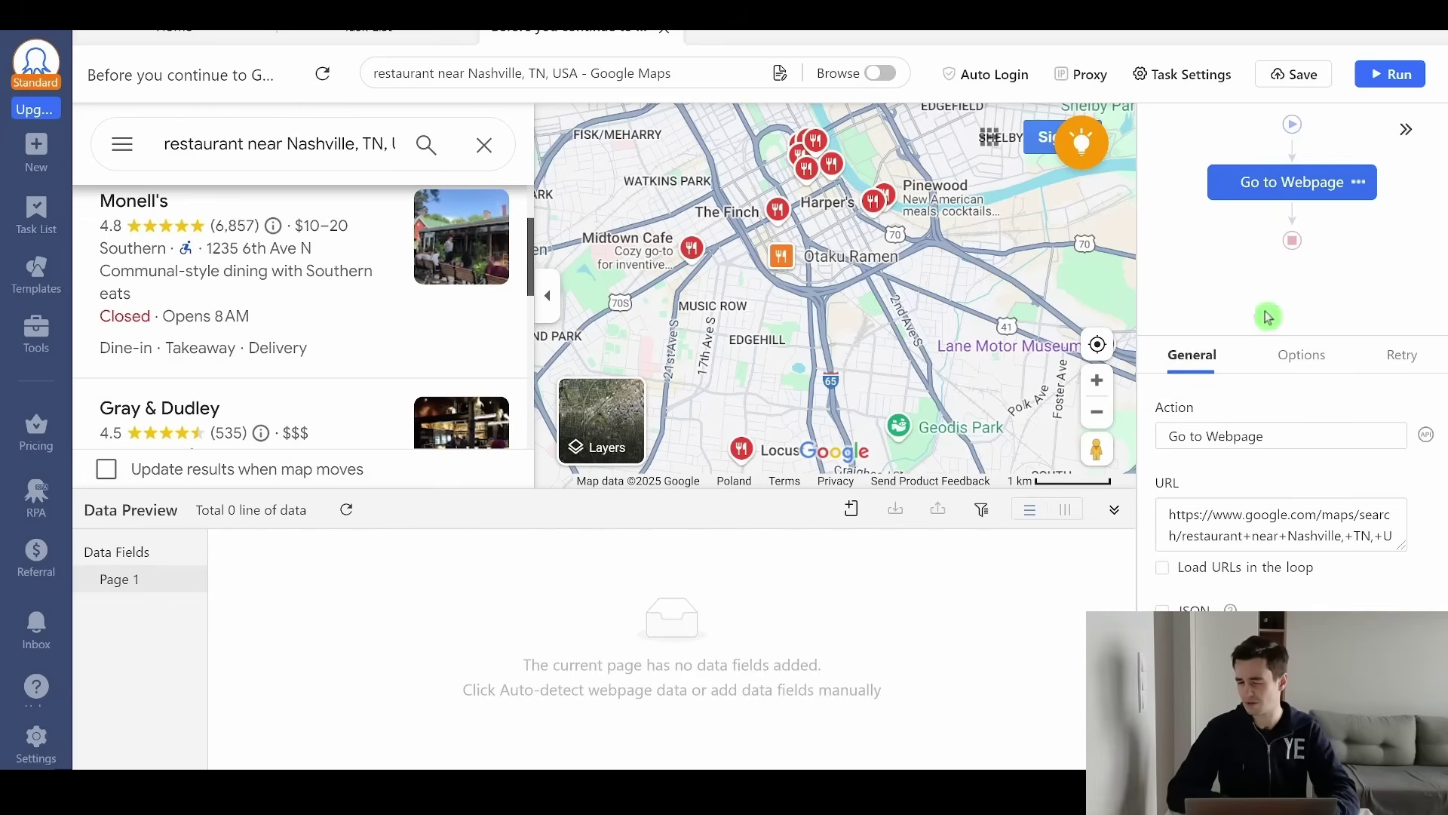
Add a loop named Scroll after Go to Webpage, using Scroll Page mode with a Partial scroll area.
{"action": "left_click", "coordinate": [1292, 213]}
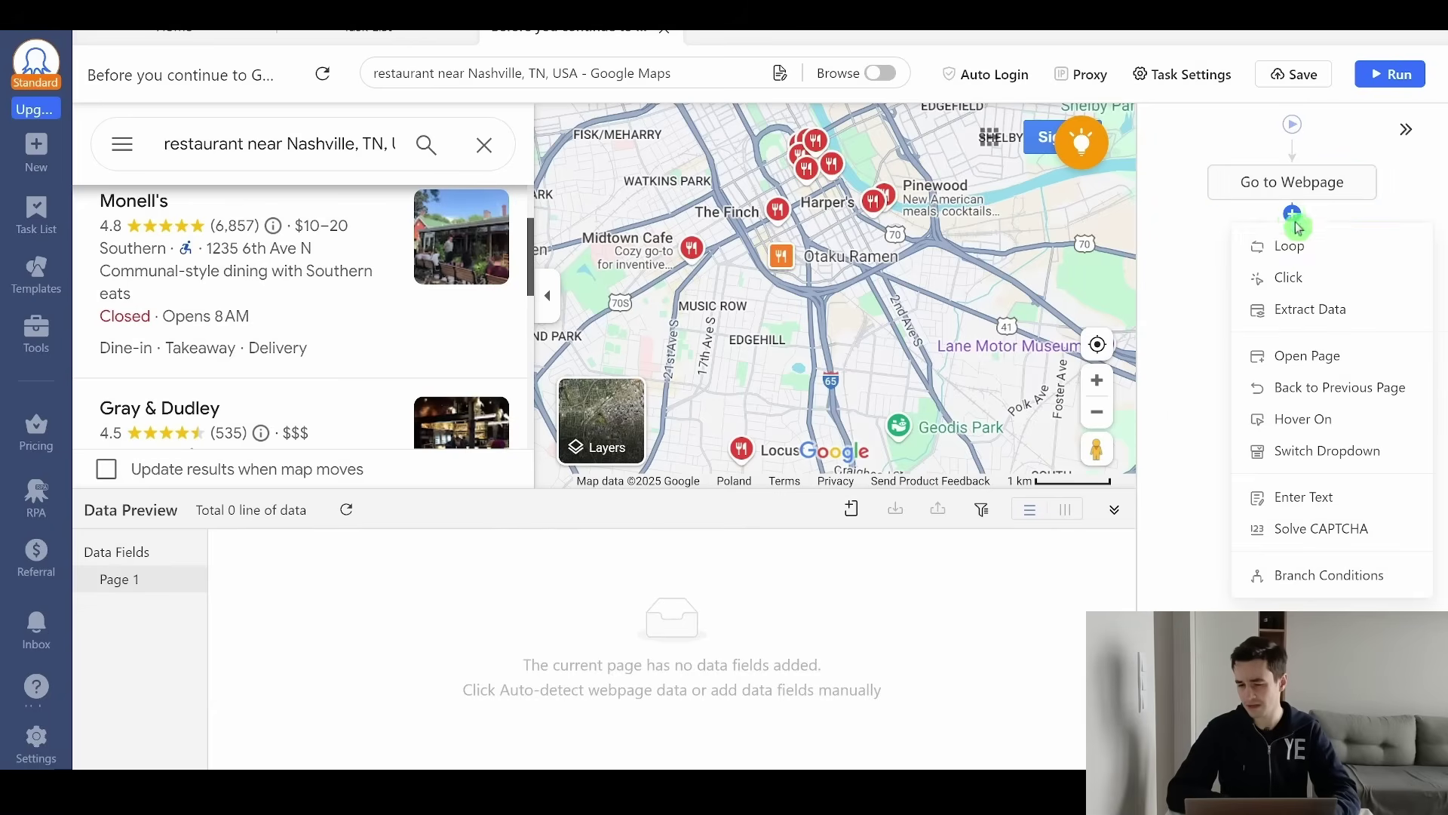
{"action": "left_click", "coordinate": [1301, 249]}
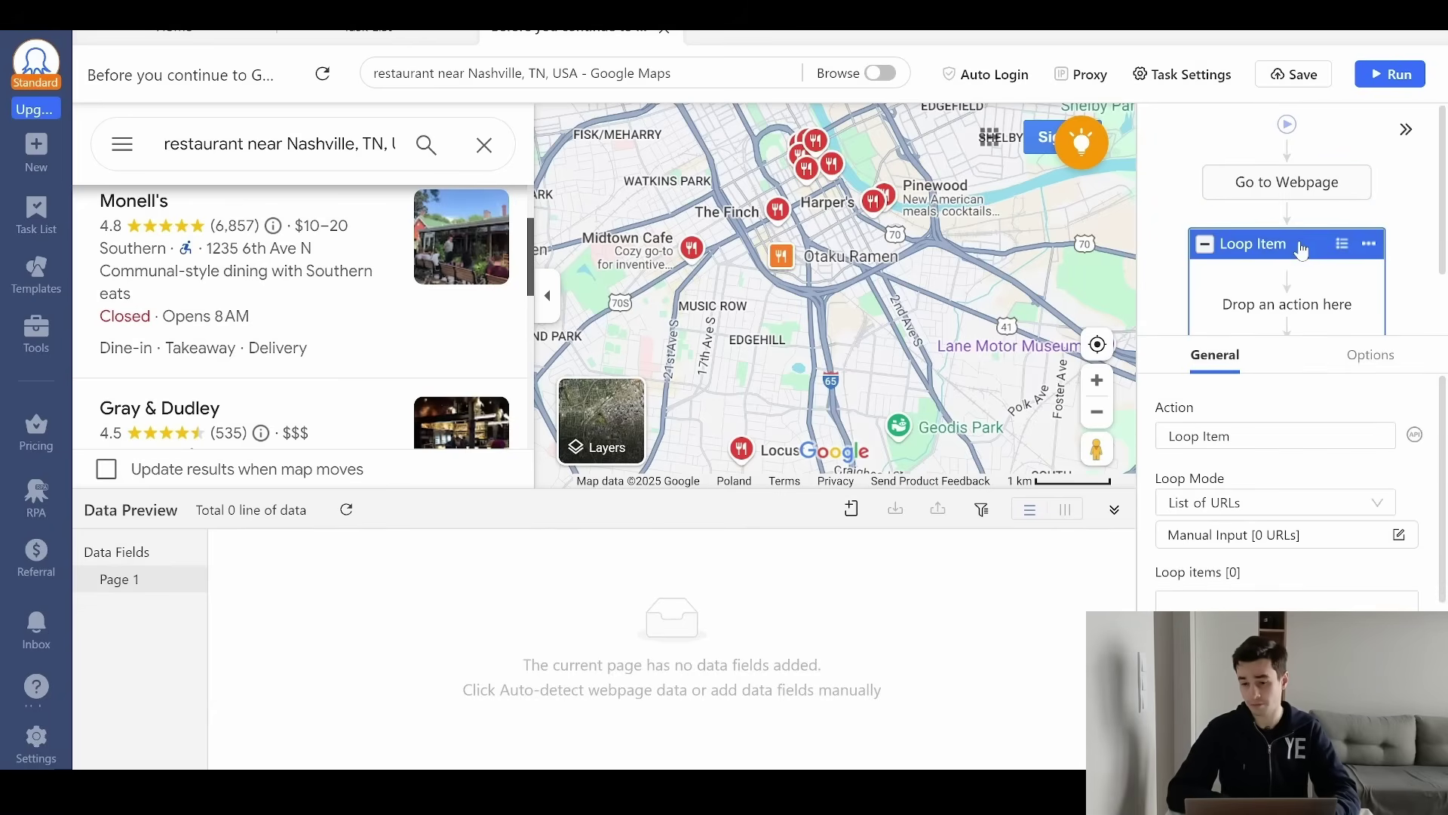
{"action": "left_click_drag", "start_coordinate": [1252, 438], "coordinate": [1023, 466]}
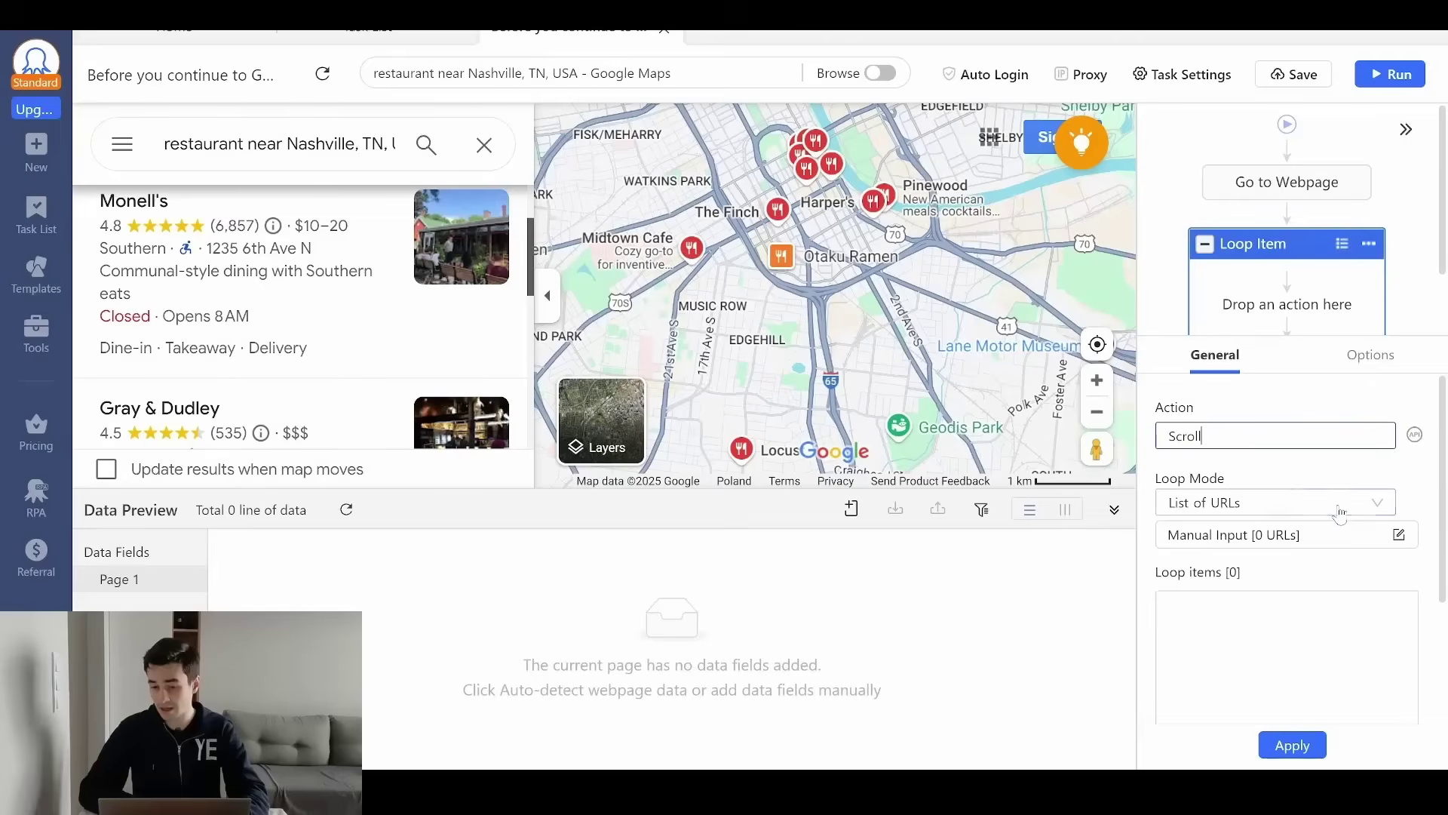
{"action": "left_click", "coordinate": [1340, 510]}
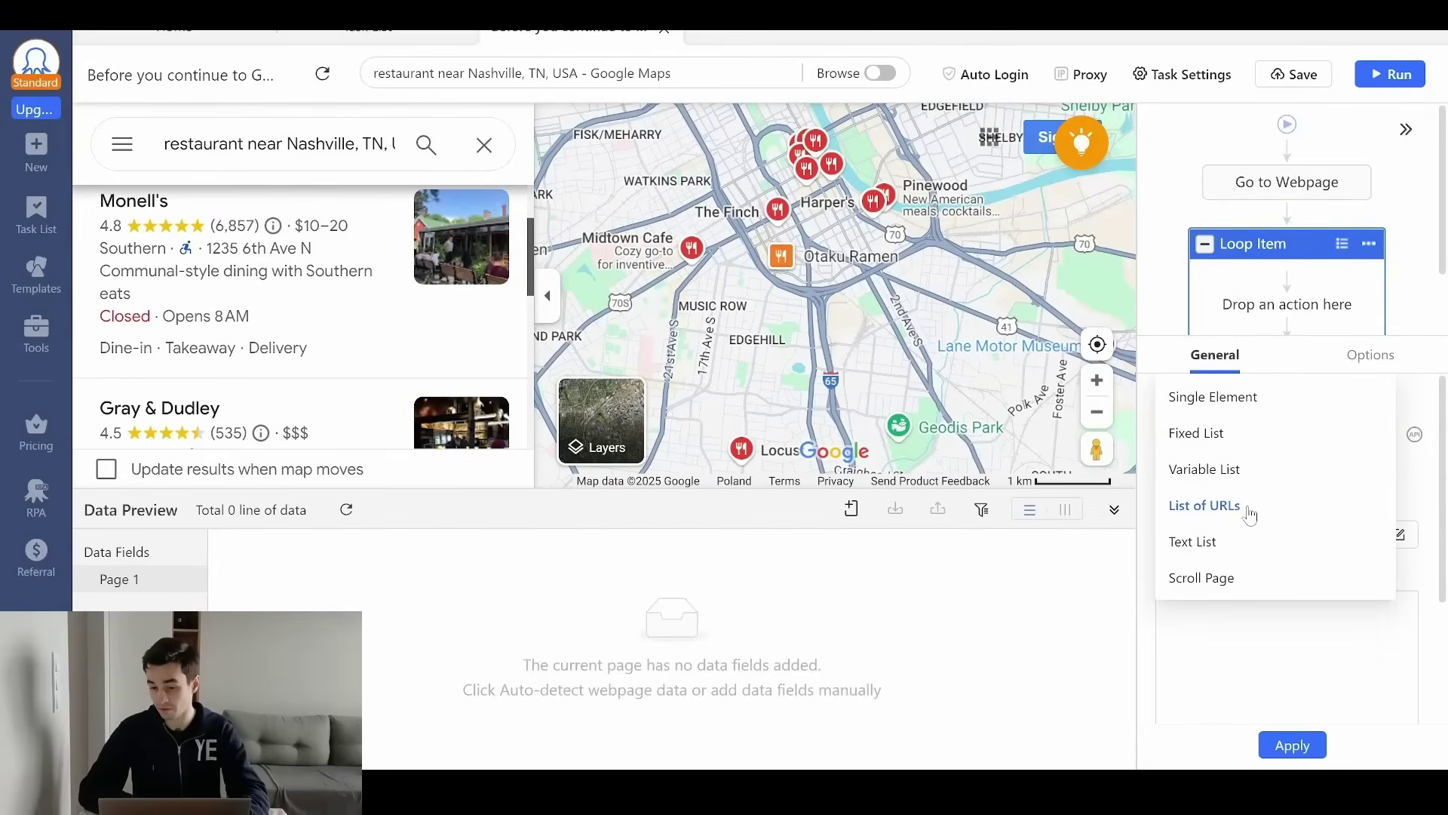
{"action": "left_click", "coordinate": [1206, 576]}
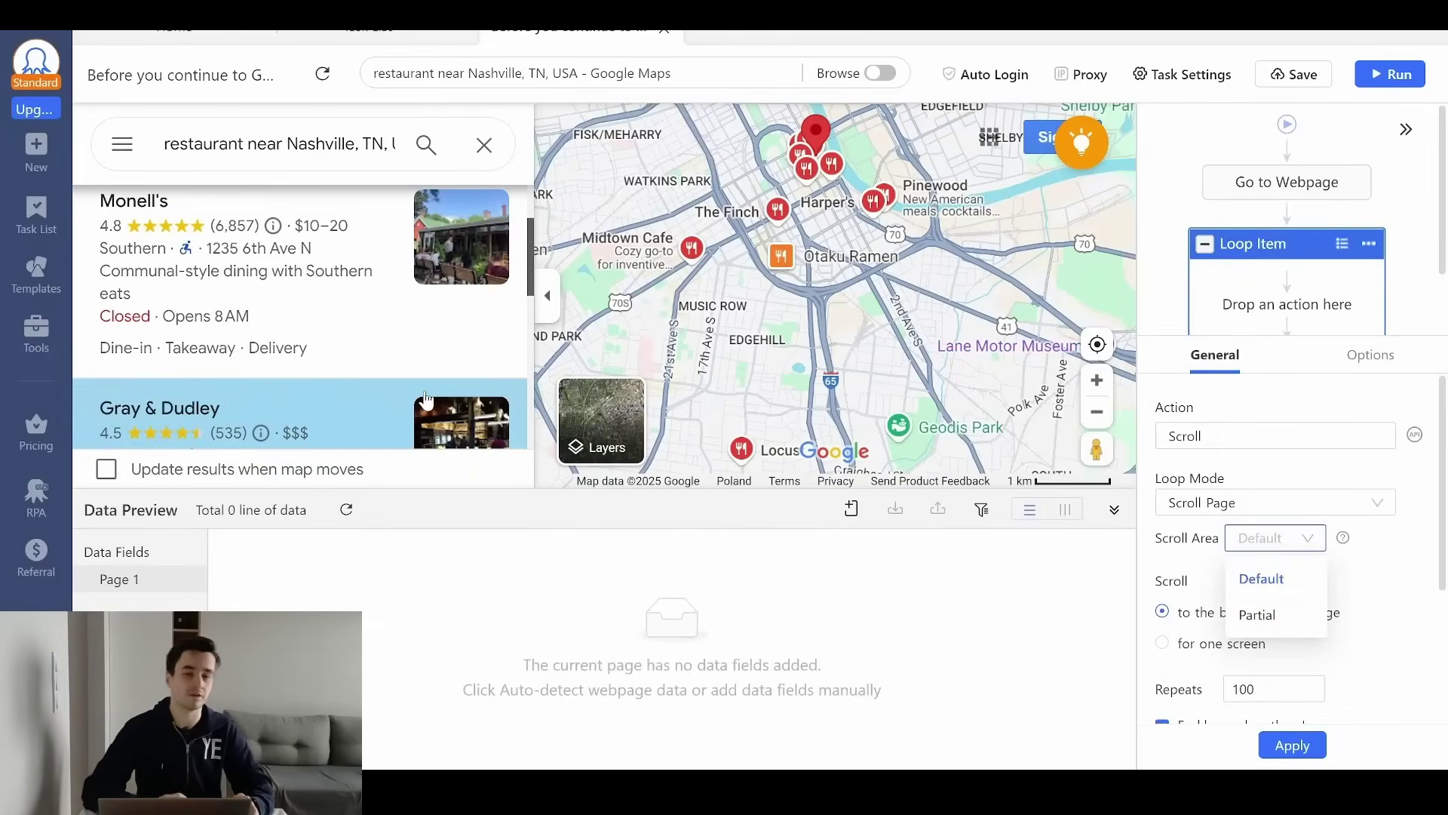
{"action": "left_click", "coordinate": [1258, 615]}
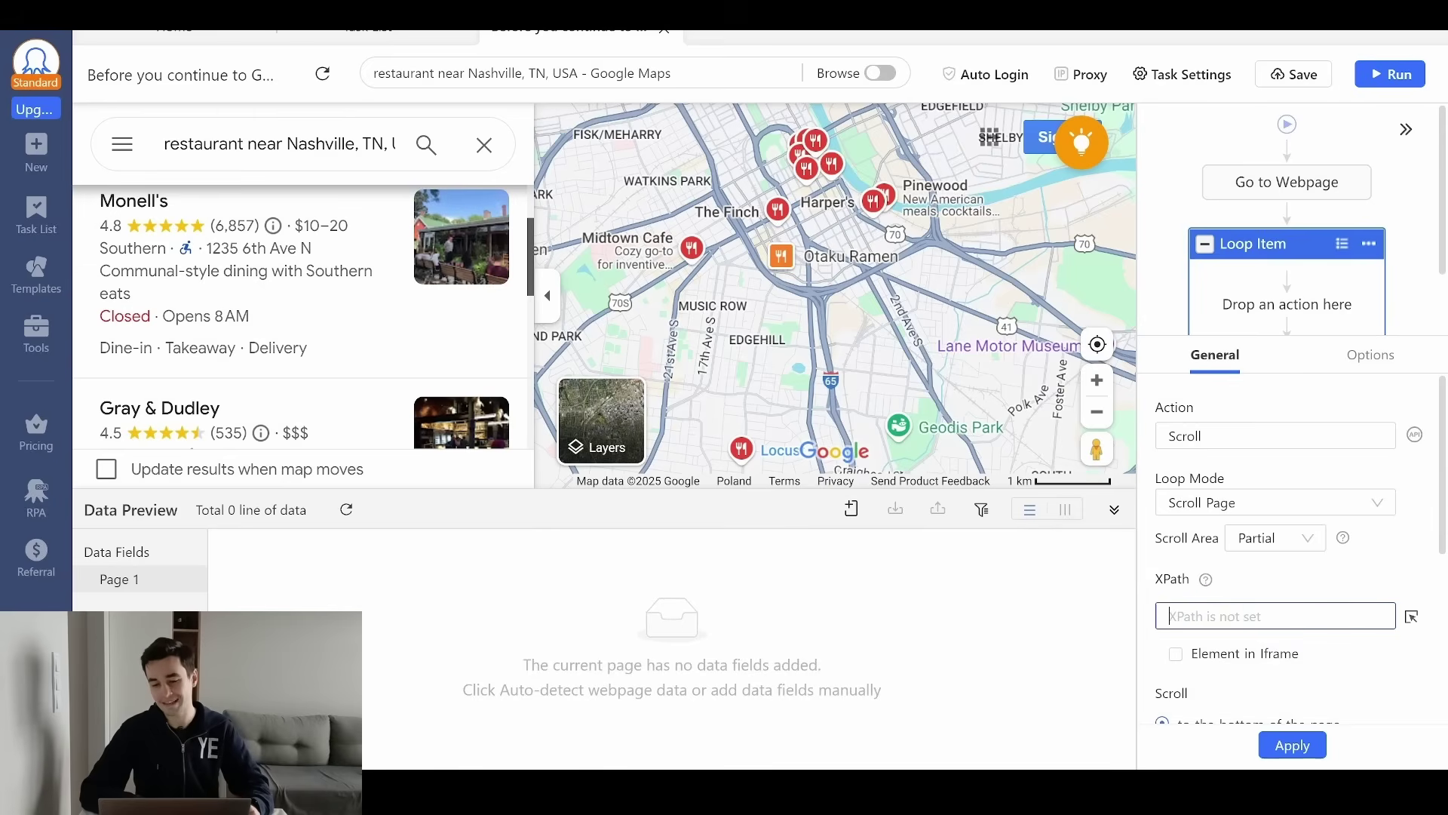
{"action": "key", "text": "alt+Tab"}
{"action": "left_click", "coordinate": [424, 167]}
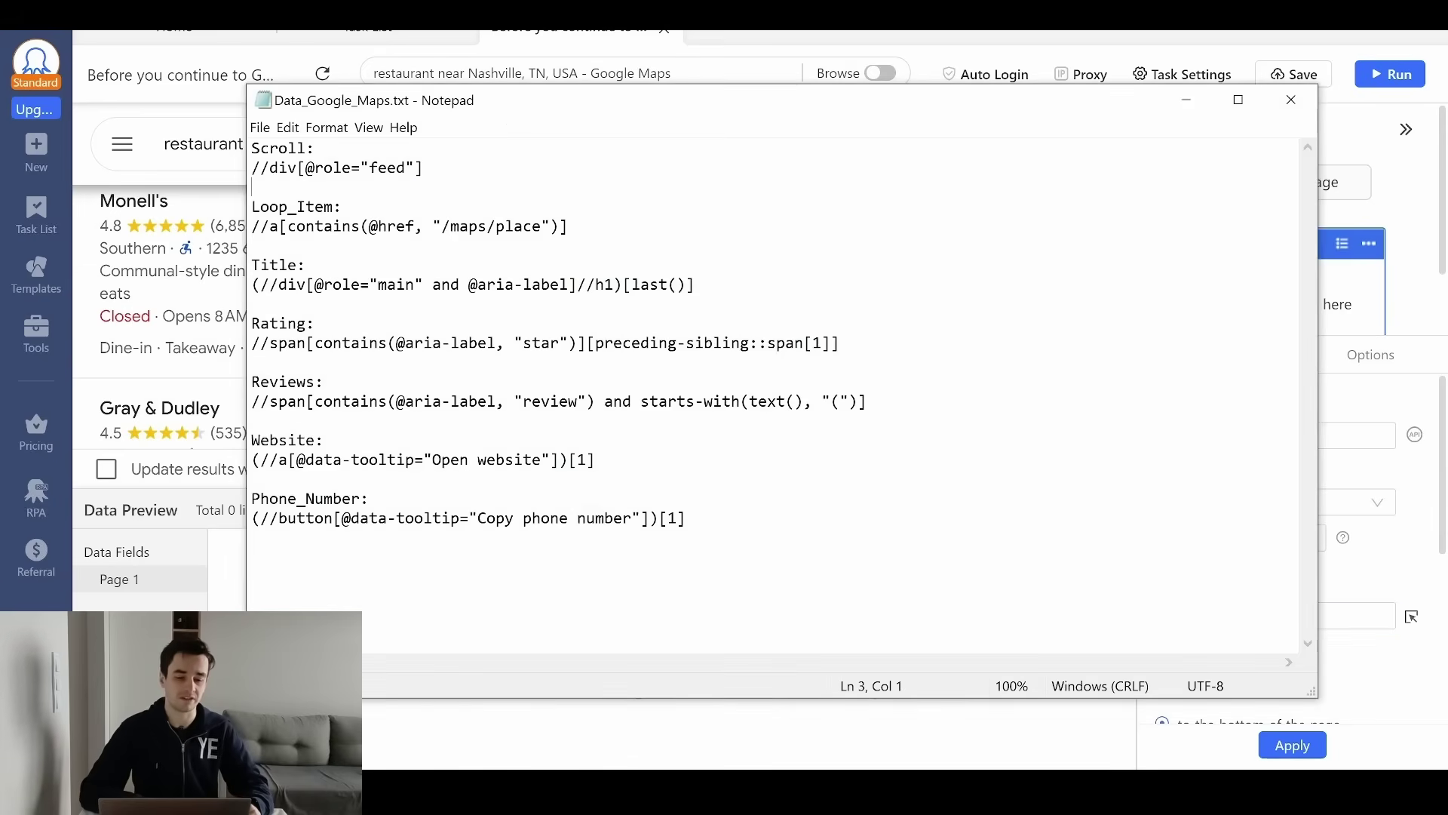
{"action": "key", "text": "shift+Home"}
{"action": "key", "text": "ctrl+c"}
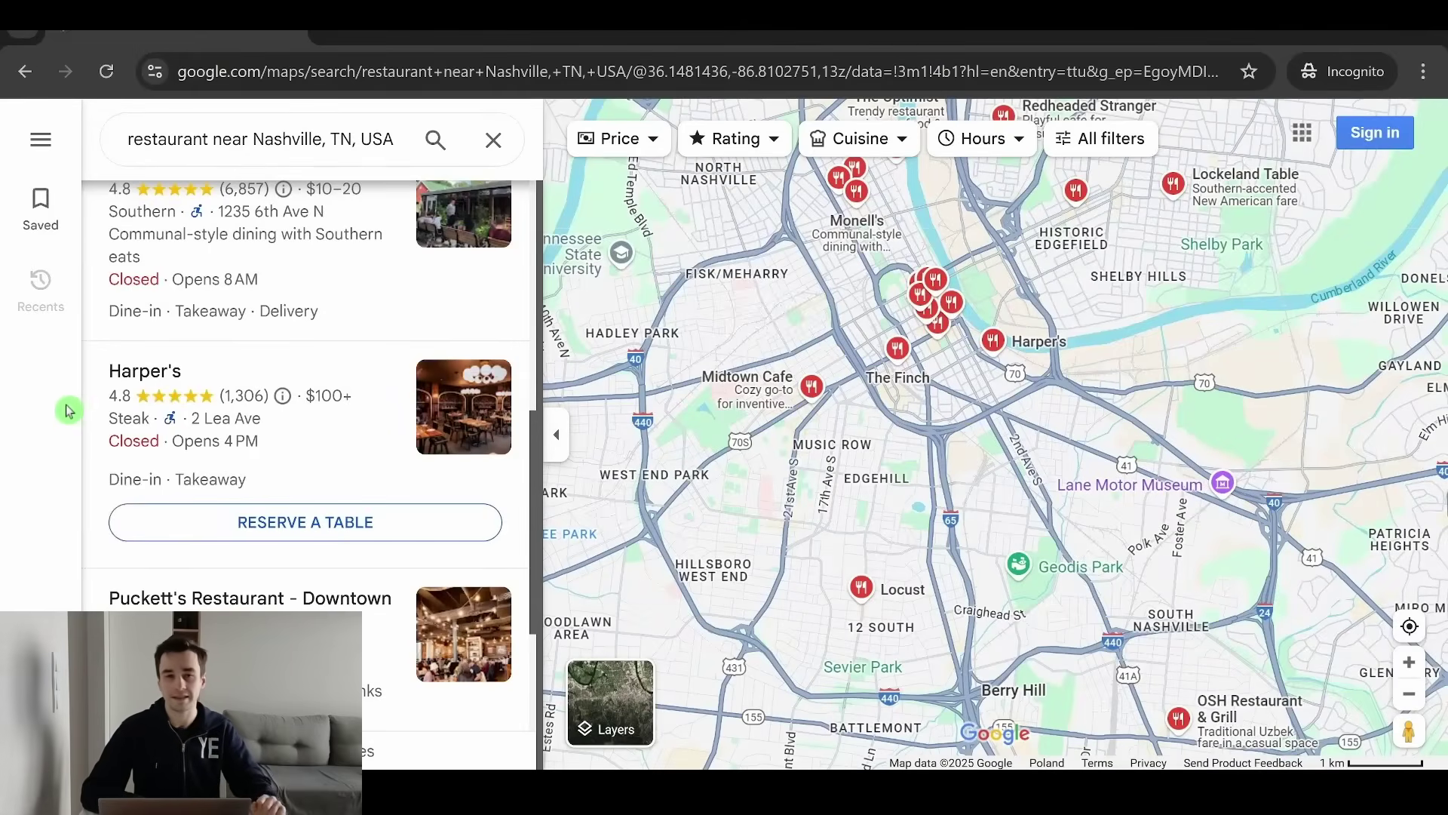
{"action": "right_click", "coordinate": [19, 387]}
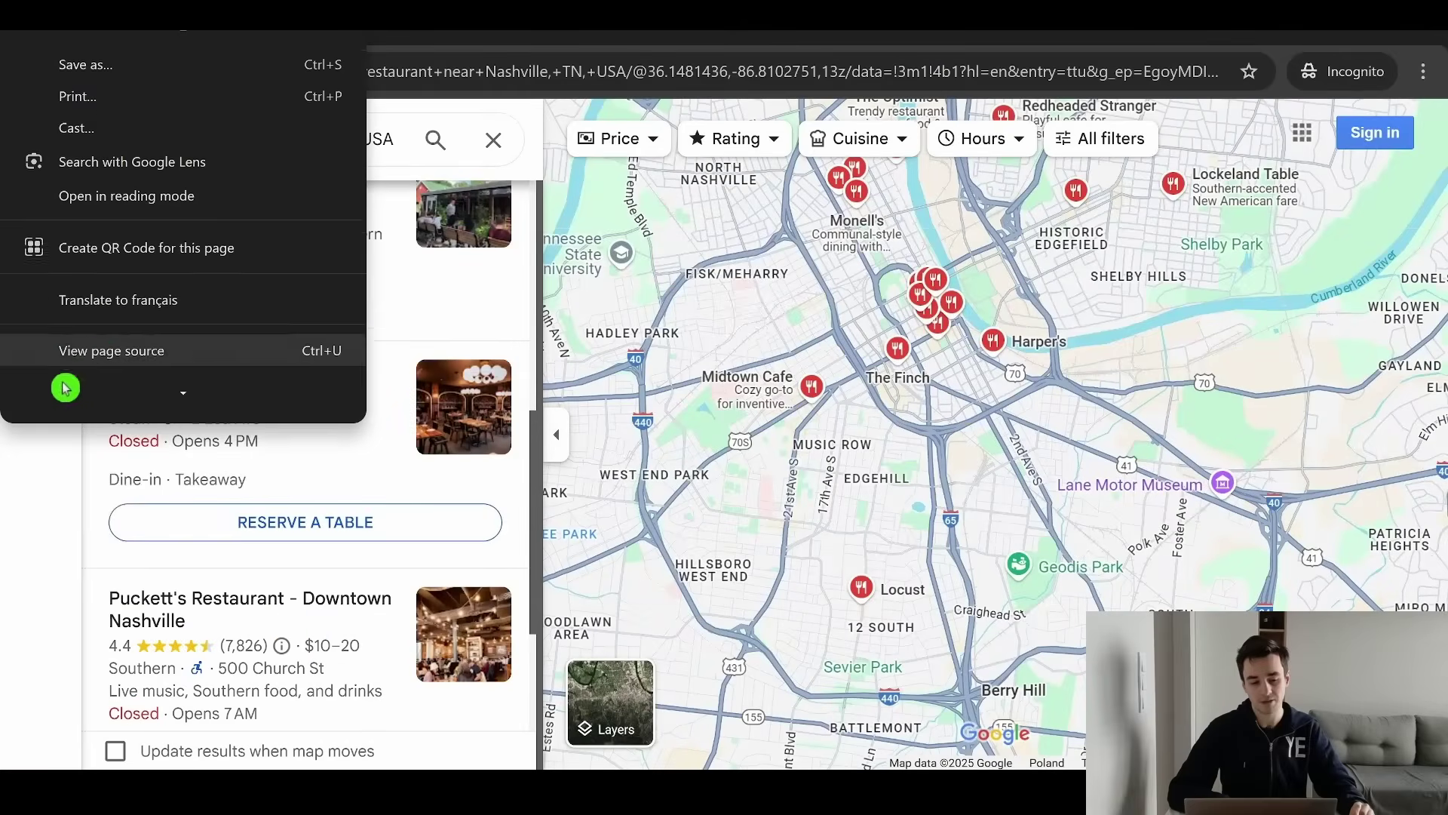
{"action": "key", "text": "Escape"}
{"action": "key", "text": "ctrl+shift+i"}
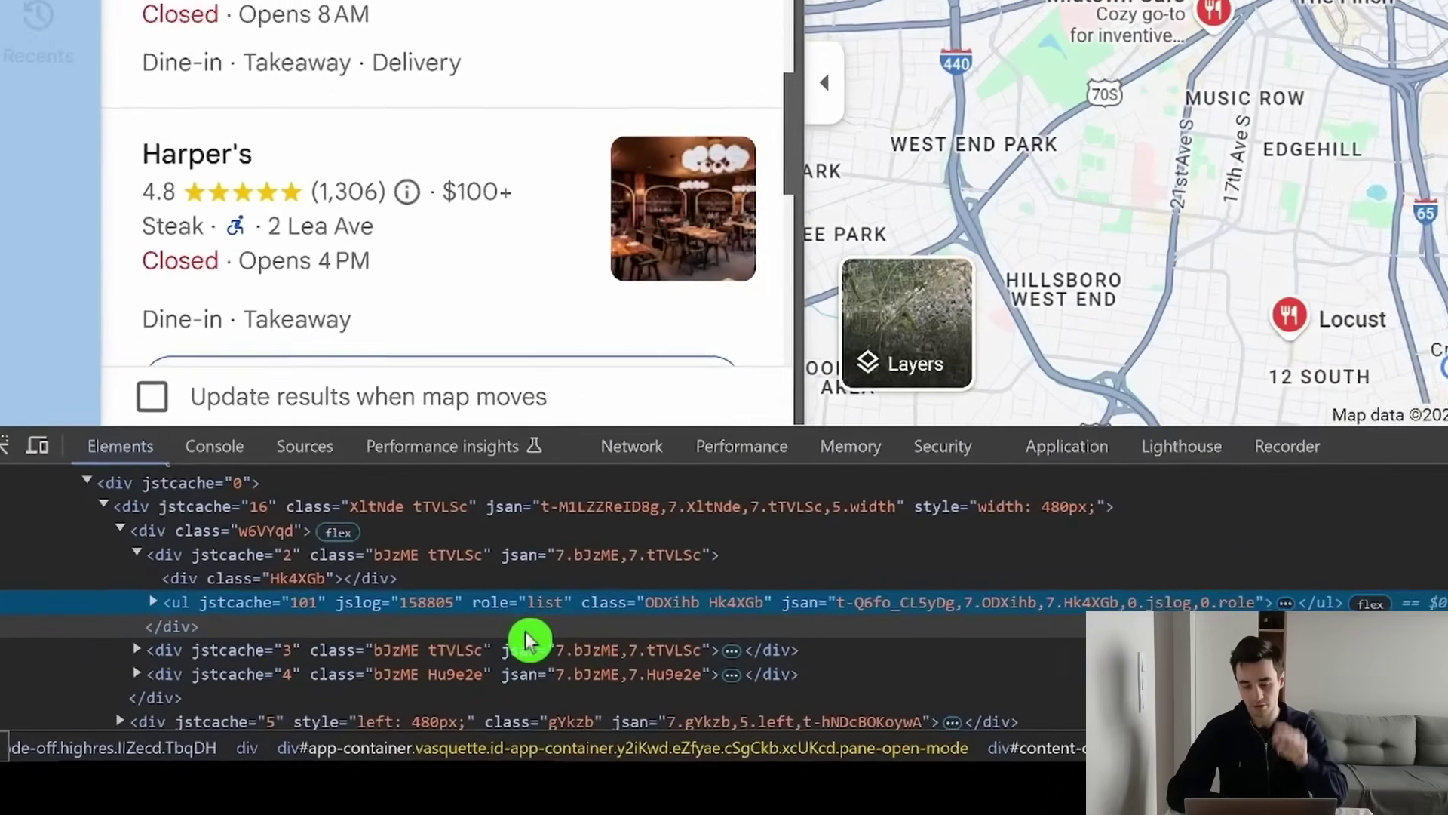
{"action": "key", "text": "ctrl+f"}
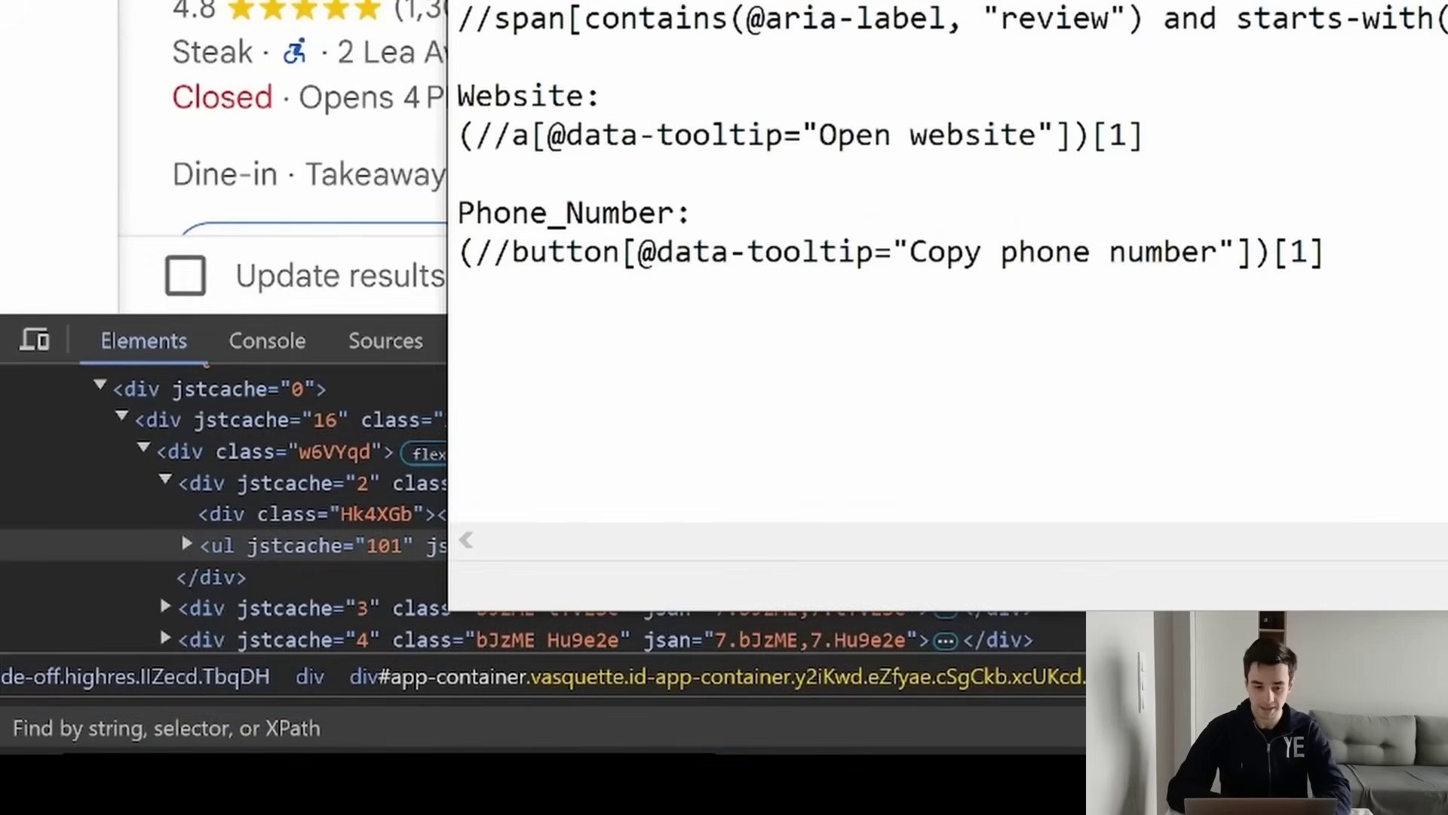
{"action": "key", "text": "ctrl+v"}
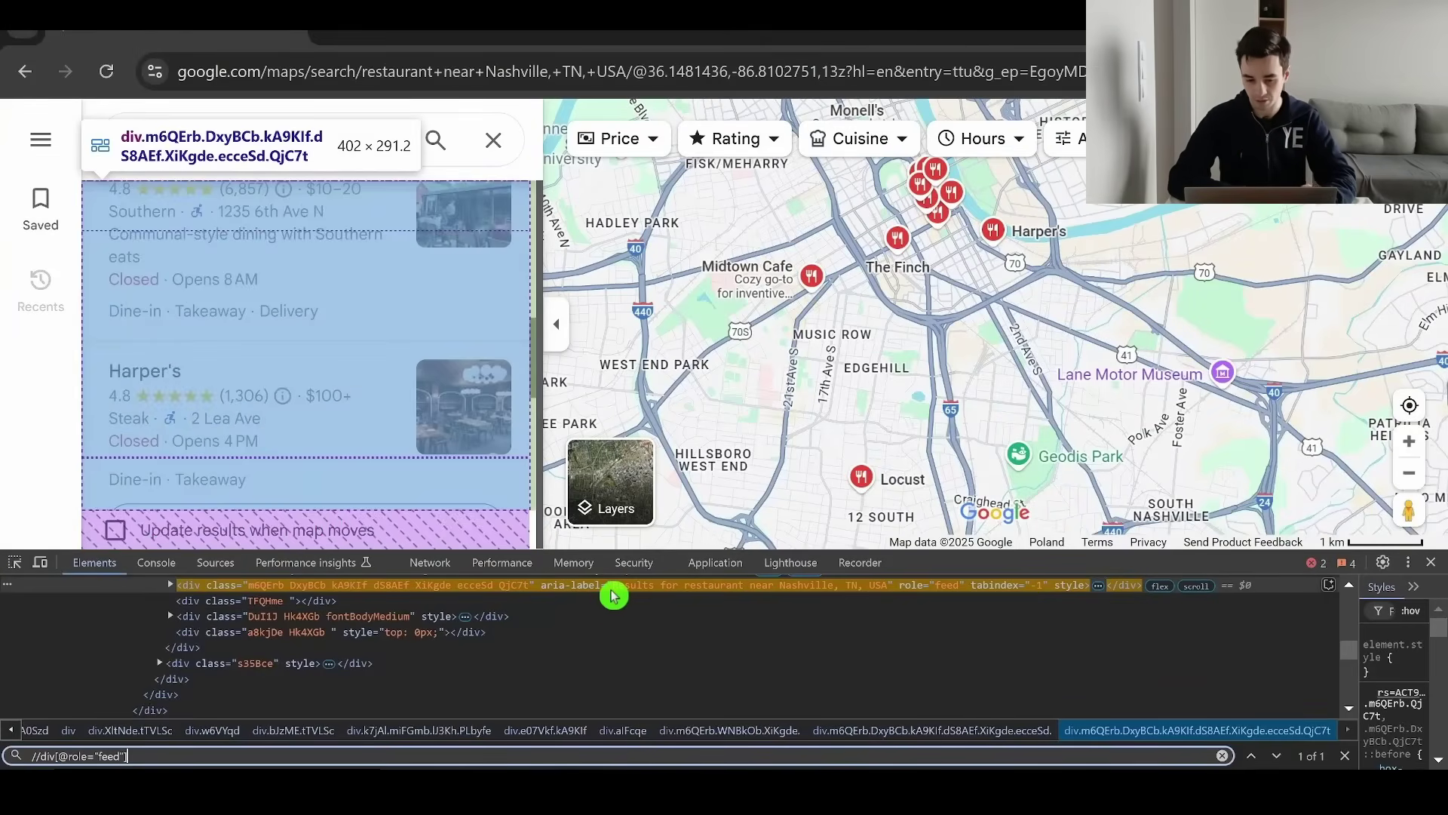
{"action": "scroll", "coordinate": [603, 603], "scroll_direction": "up", "scroll_amount": 1}
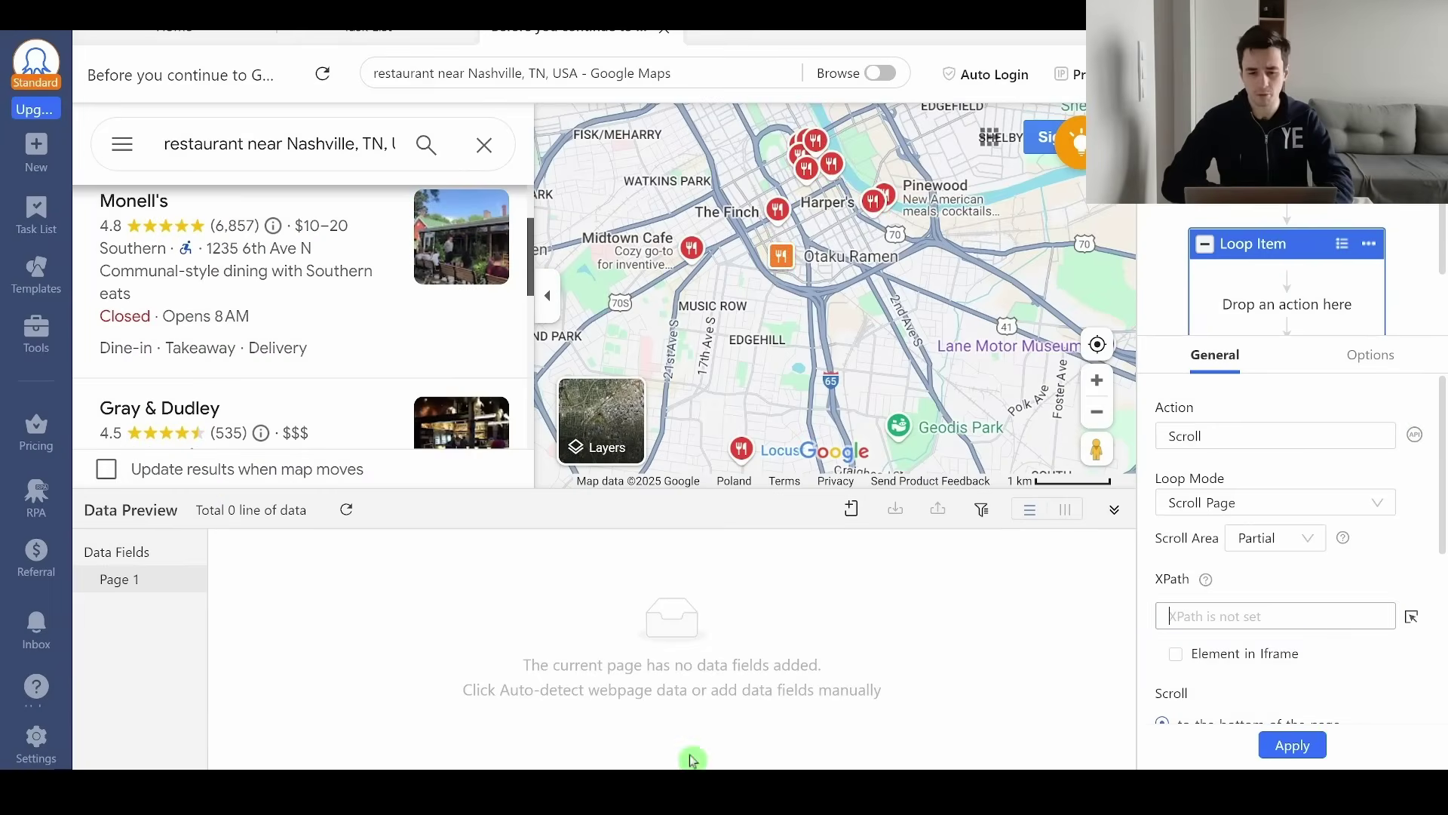
{"action": "scroll", "coordinate": [1288, 601], "scroll_direction": "down", "scroll_amount": 3}
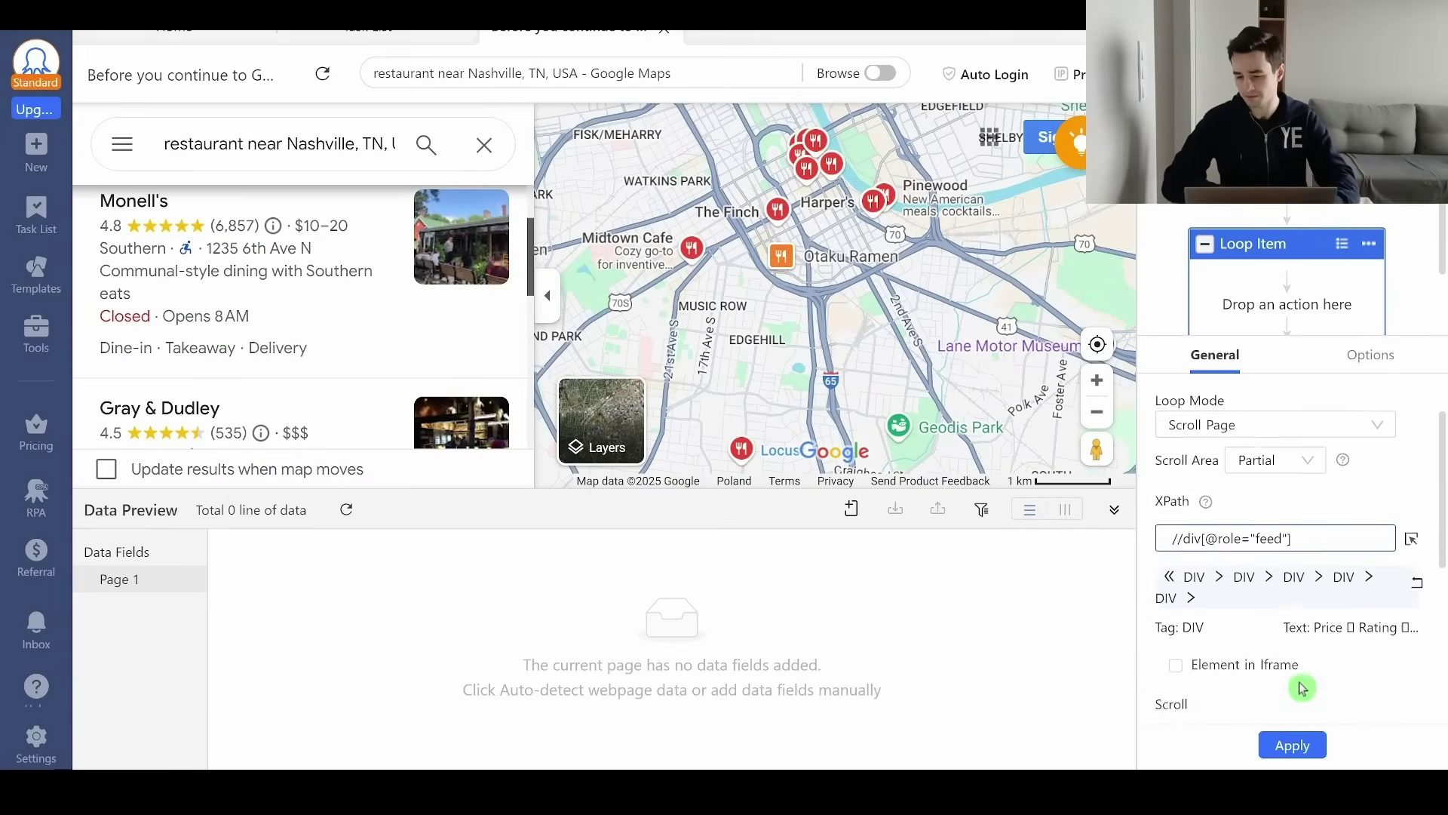
{"action": "scroll", "coordinate": [1288, 601], "scroll_direction": "down", "scroll_amount": 2}
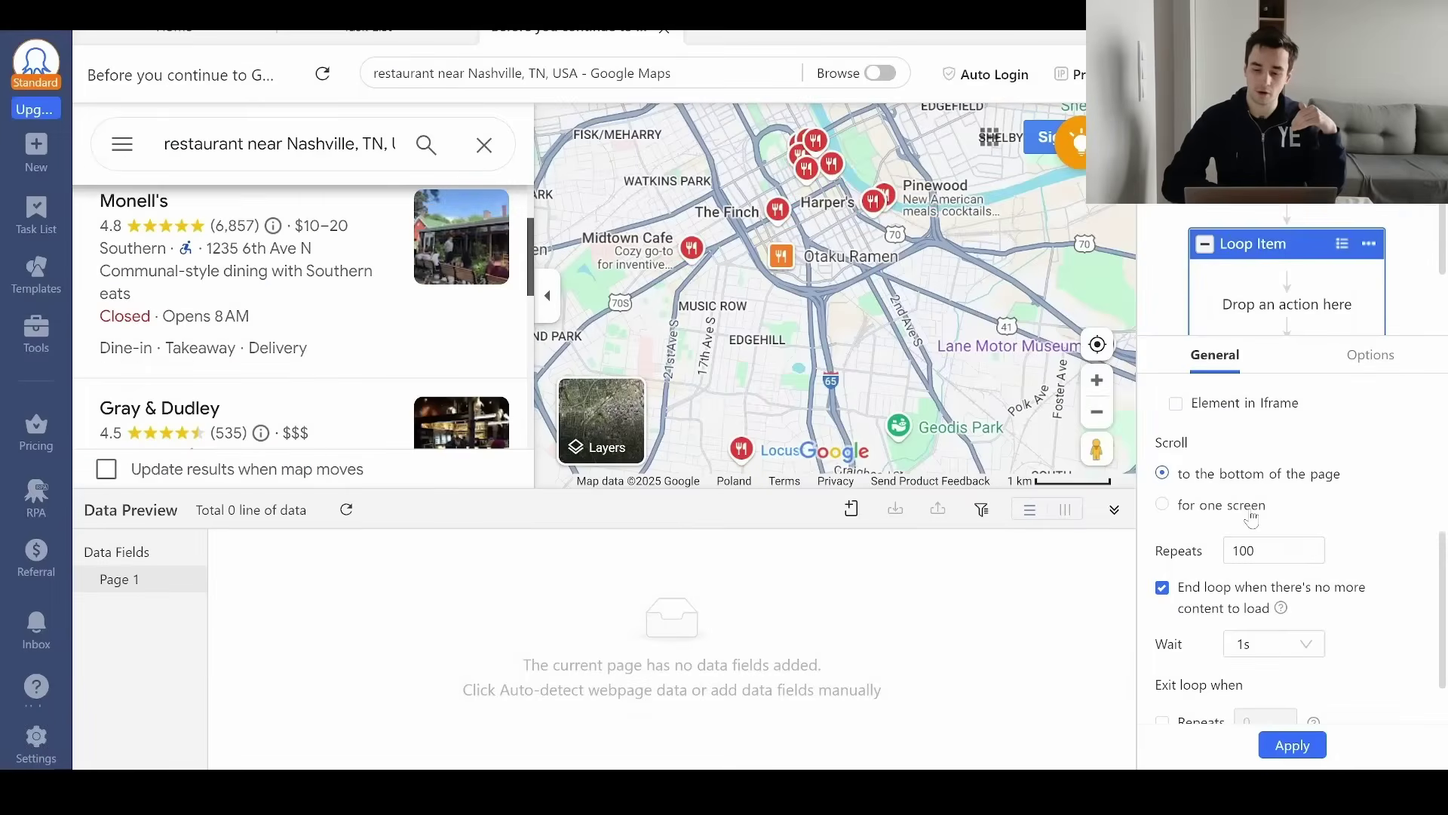
{"action": "left_click", "coordinate": [1223, 505]}
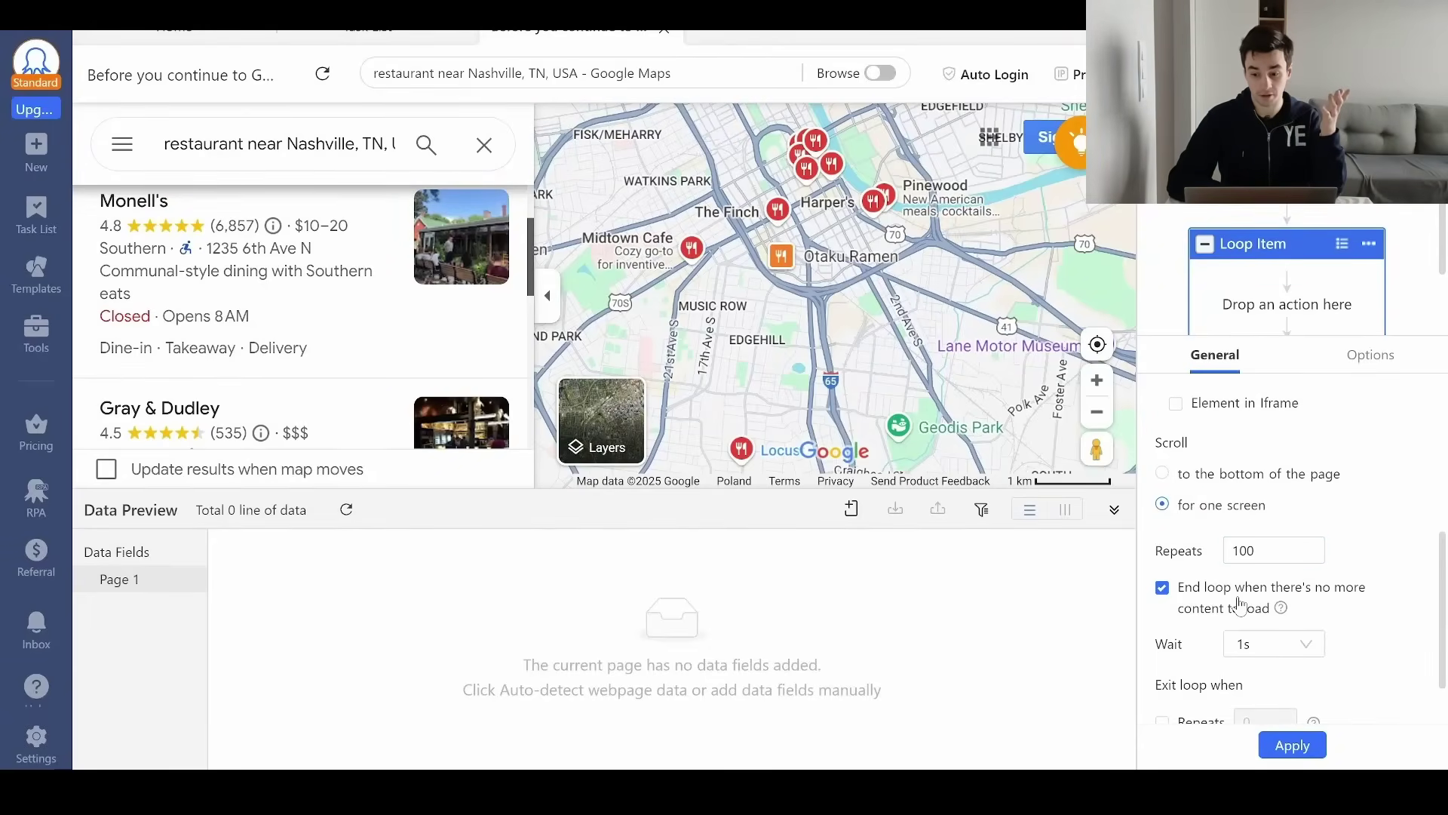
Set the wait time between the loop's scrolls to 5s.
{"action": "left_click", "coordinate": [1297, 653]}
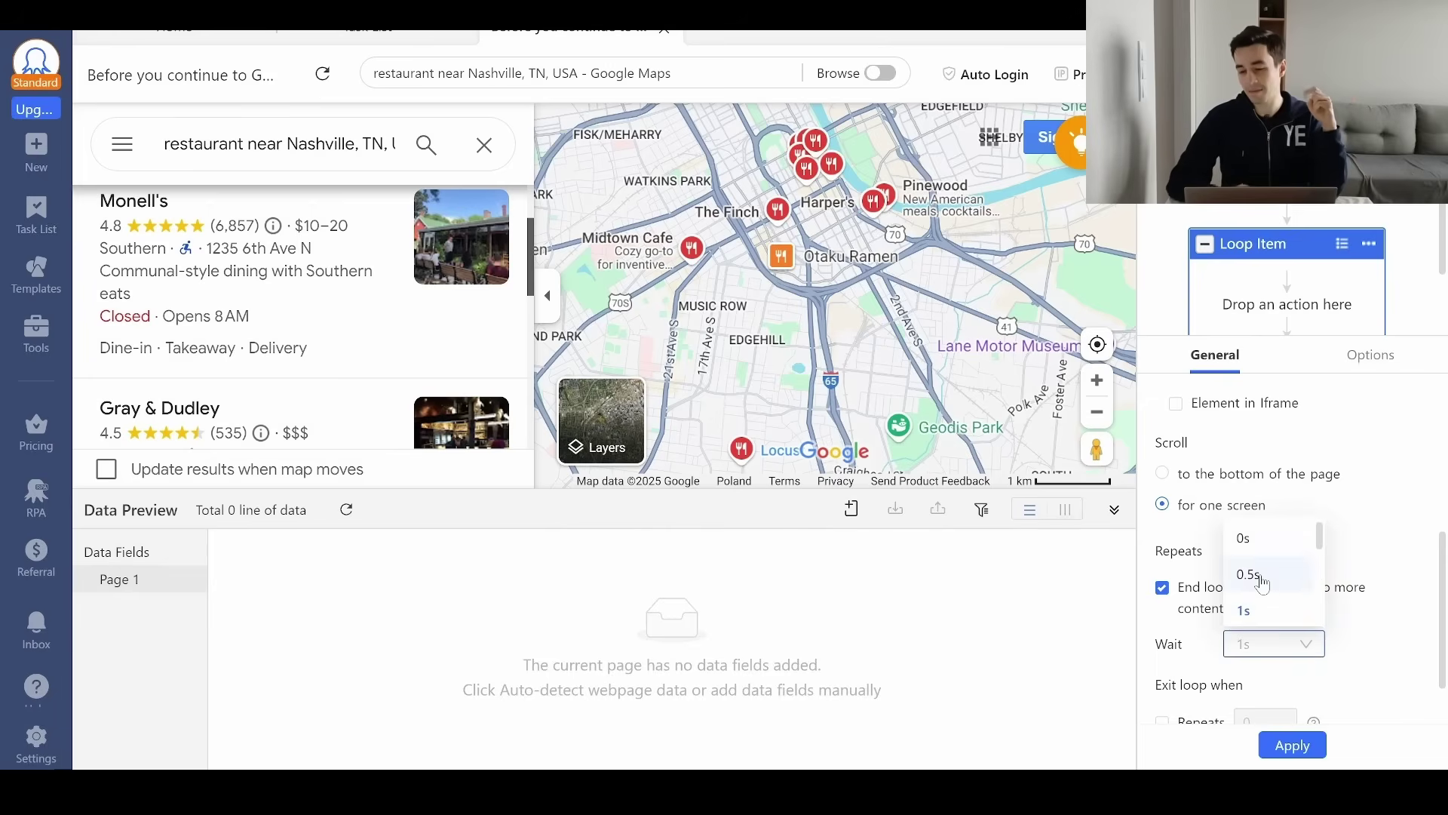
{"action": "scroll", "coordinate": [1263, 585], "scroll_direction": "down", "scroll_amount": 1}
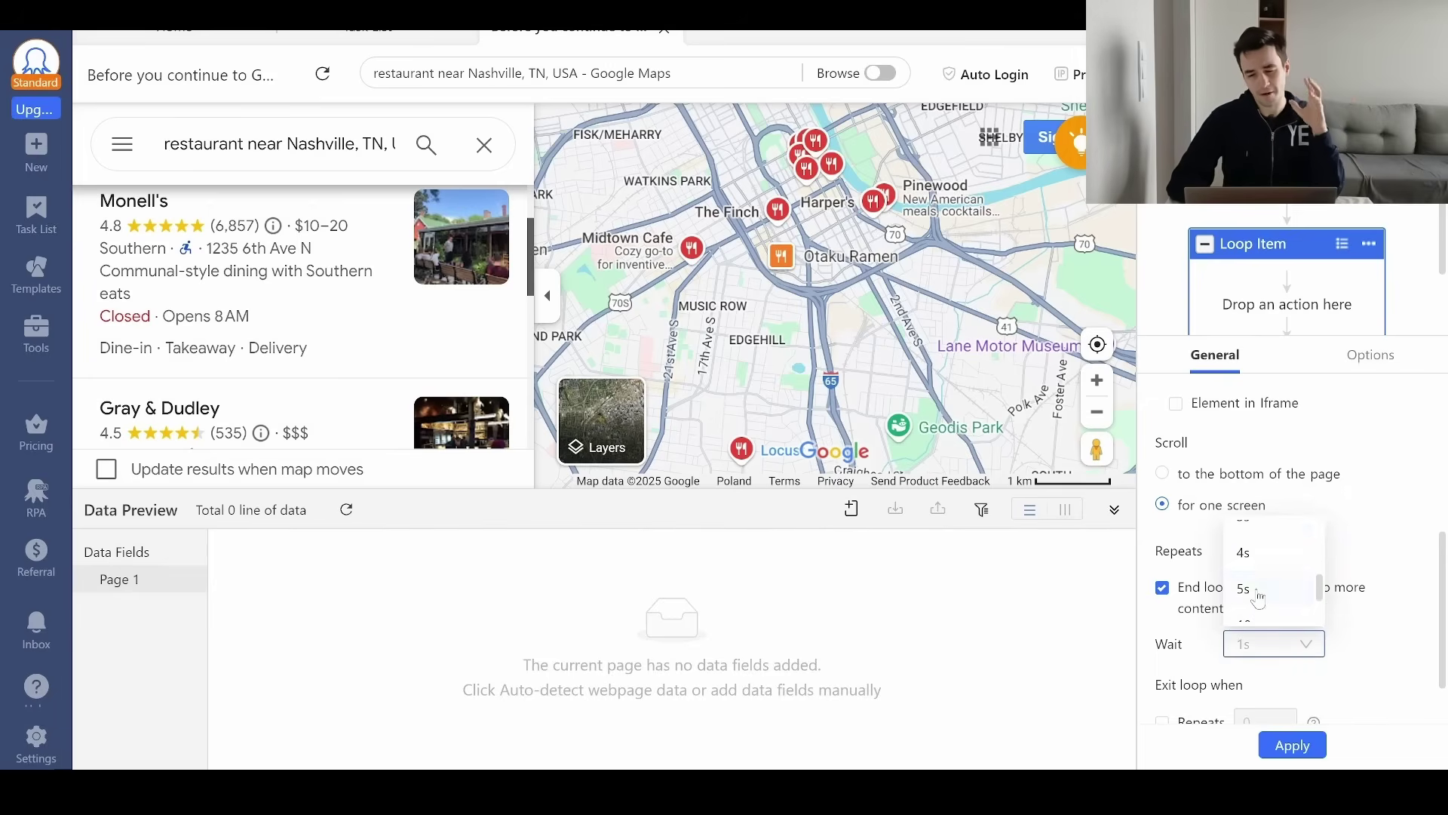
{"action": "left_click", "coordinate": [1258, 596]}
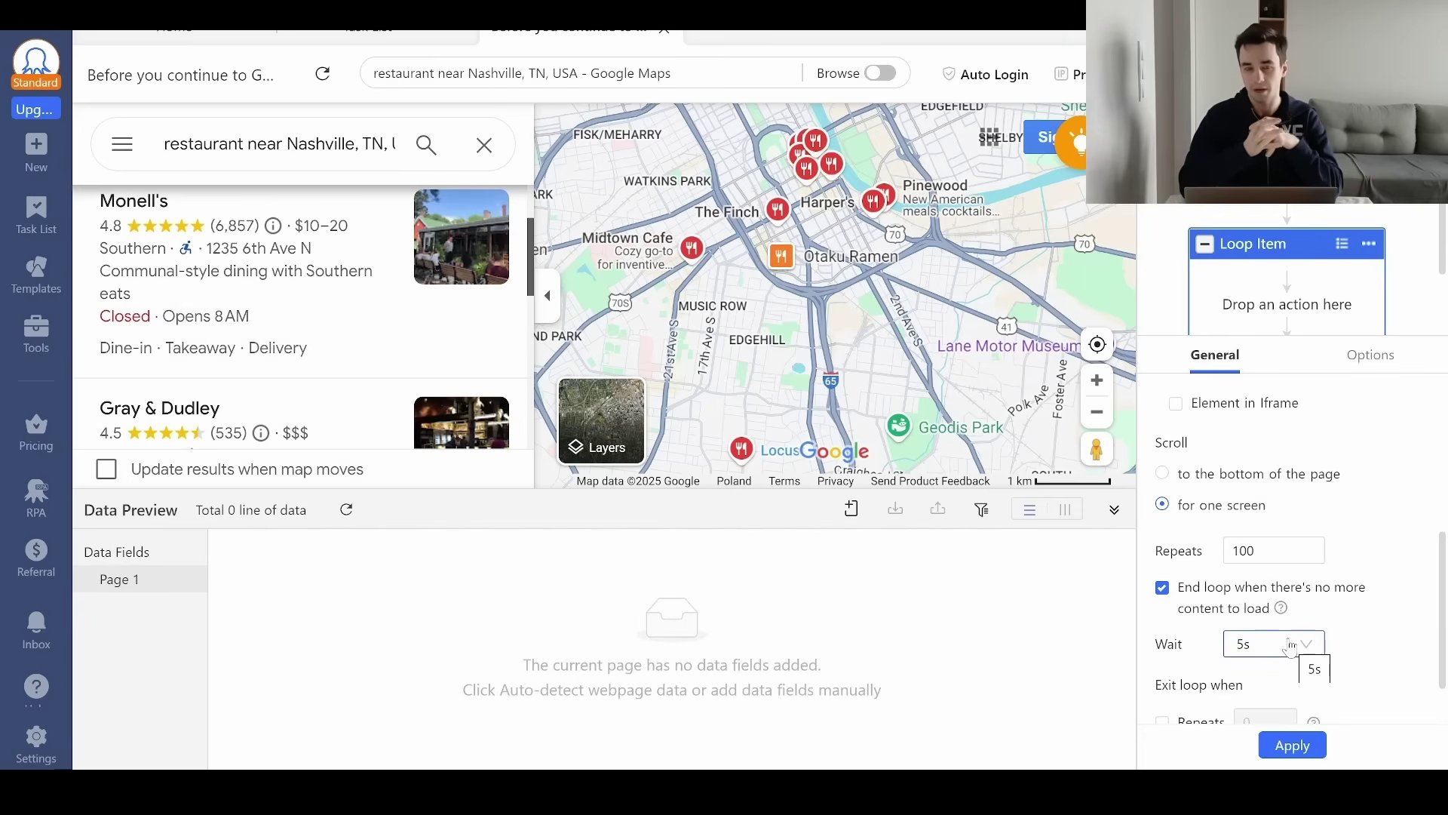
Switch to the Google Maps page in the browser, close its developer tools and examine how the restaurant list loads while scrolling.
{"action": "left_click", "coordinate": [664, 663]}
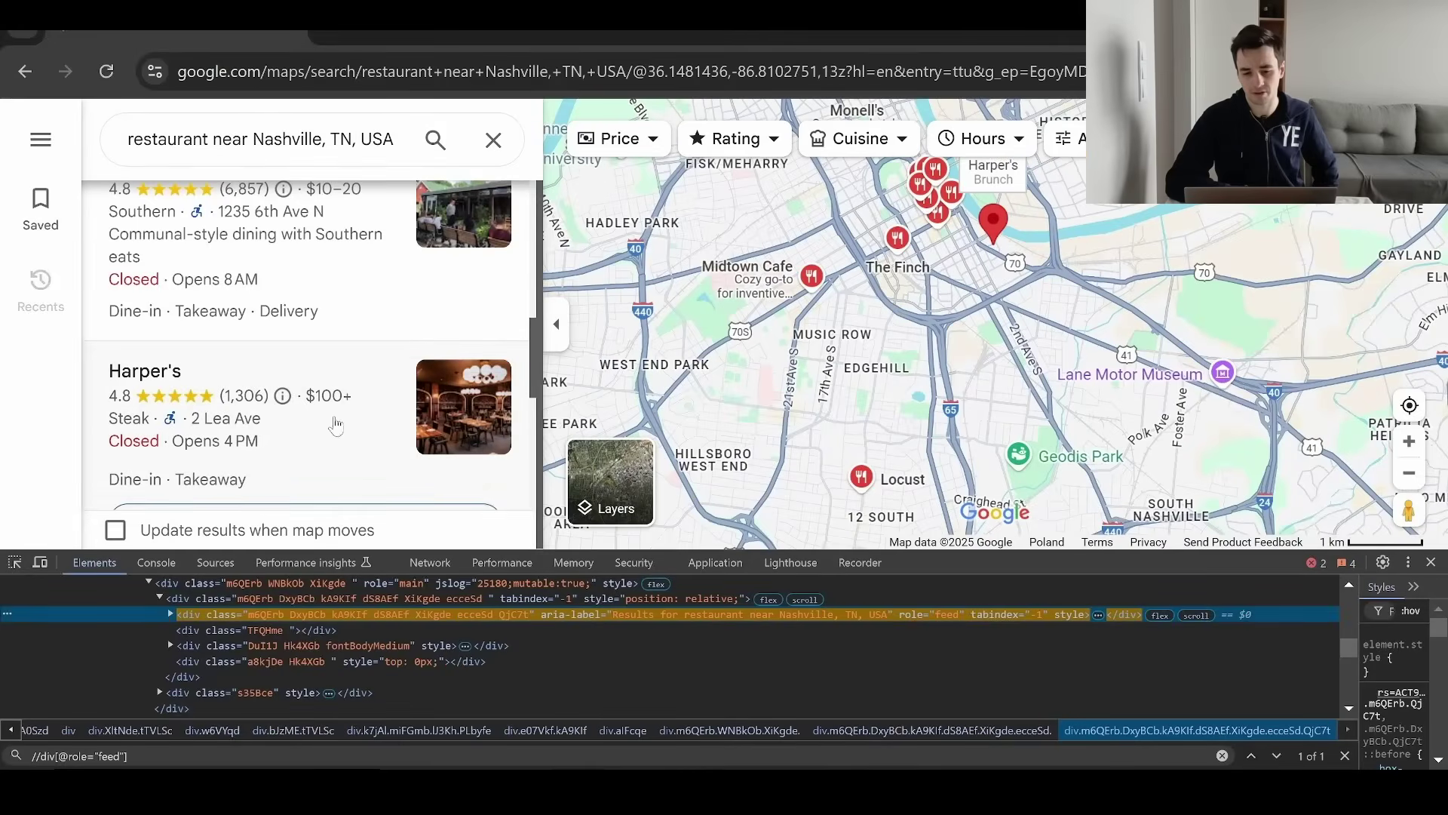
{"action": "key", "text": "F12"}
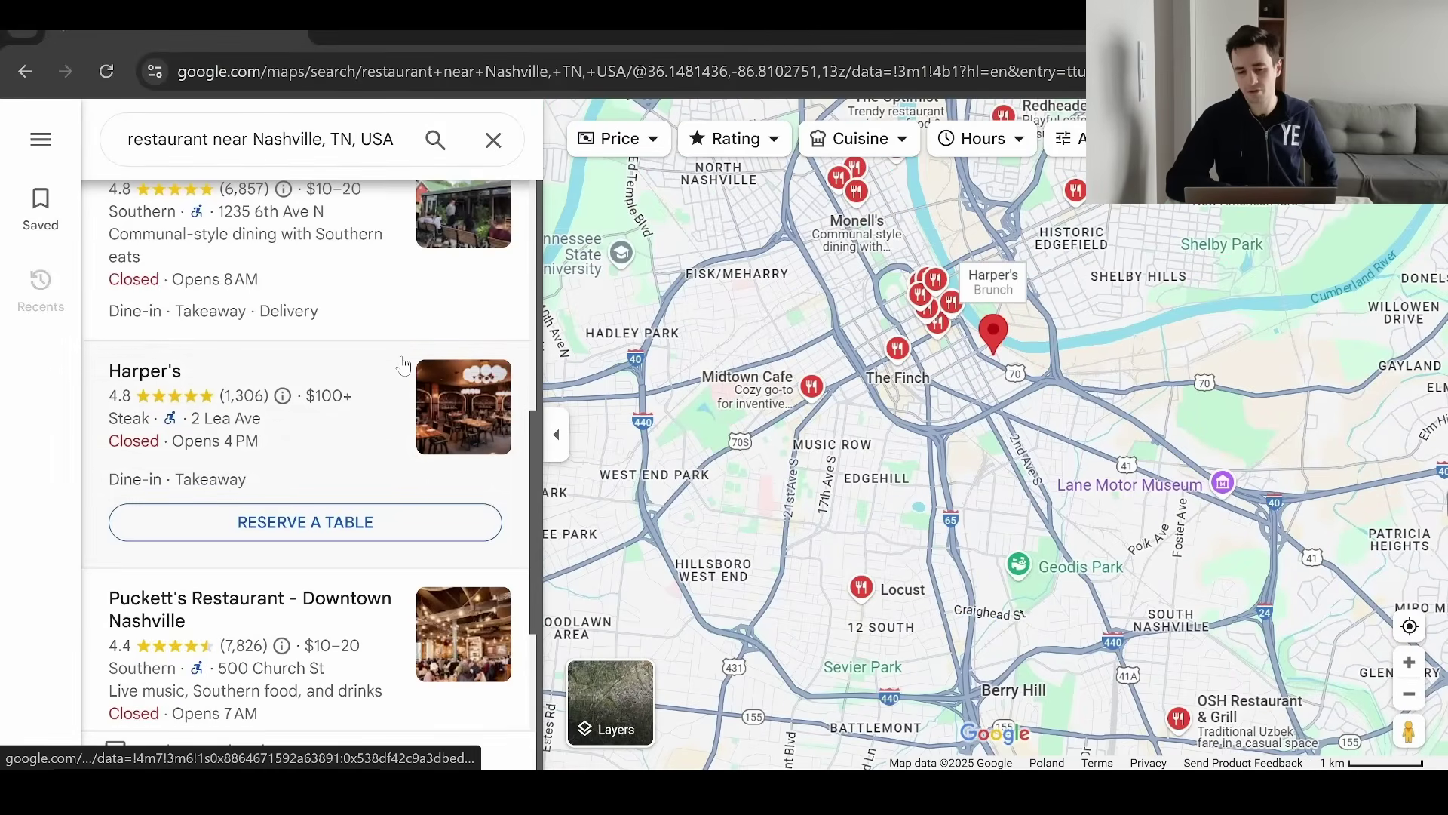
{"action": "scroll", "coordinate": [281, 411], "scroll_direction": "down", "scroll_amount": 3}
{"action": "scroll", "coordinate": [324, 453], "scroll_direction": "down", "scroll_amount": 5}
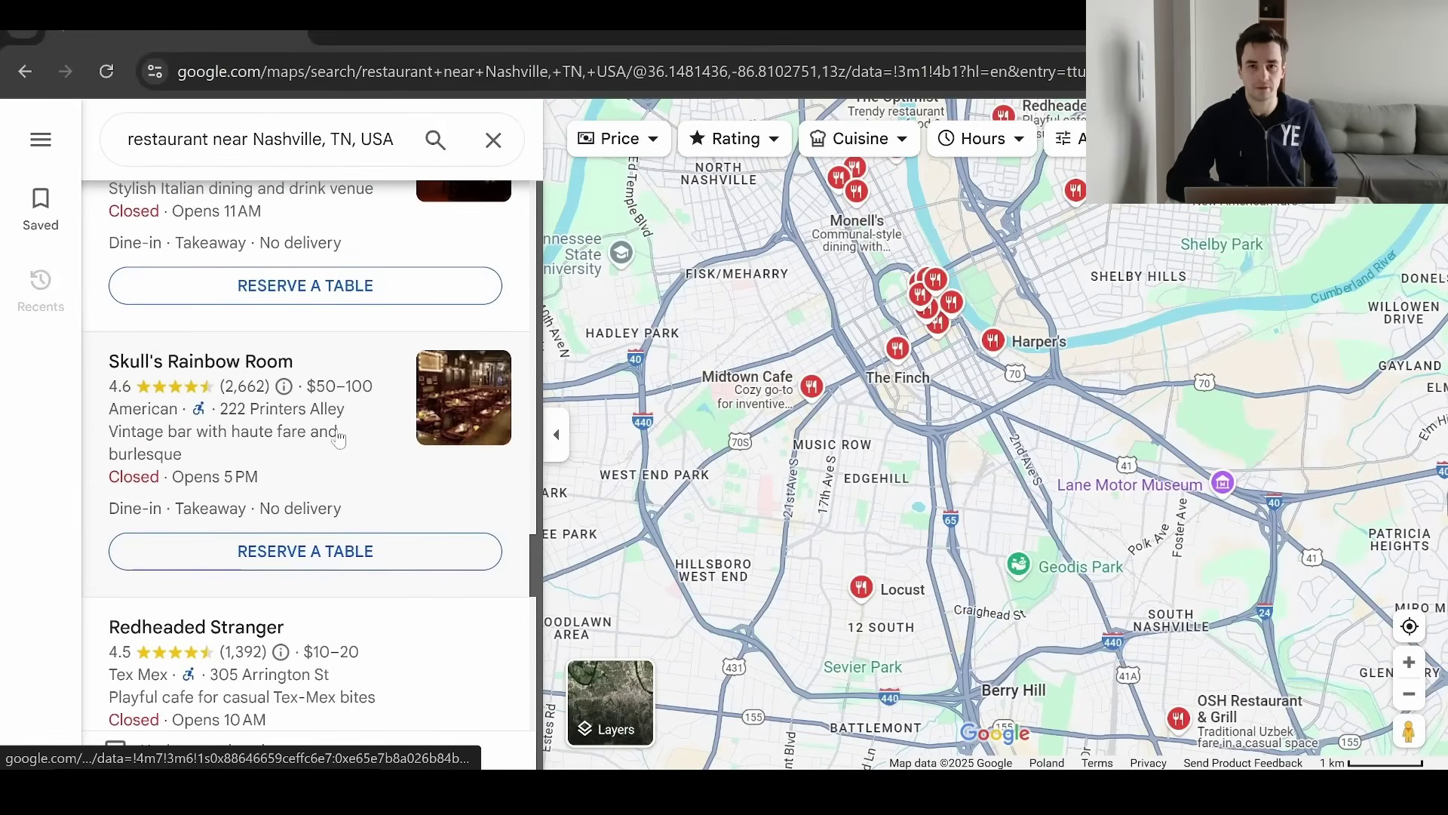
{"action": "scroll", "coordinate": [346, 452], "scroll_direction": "down", "scroll_amount": 5}
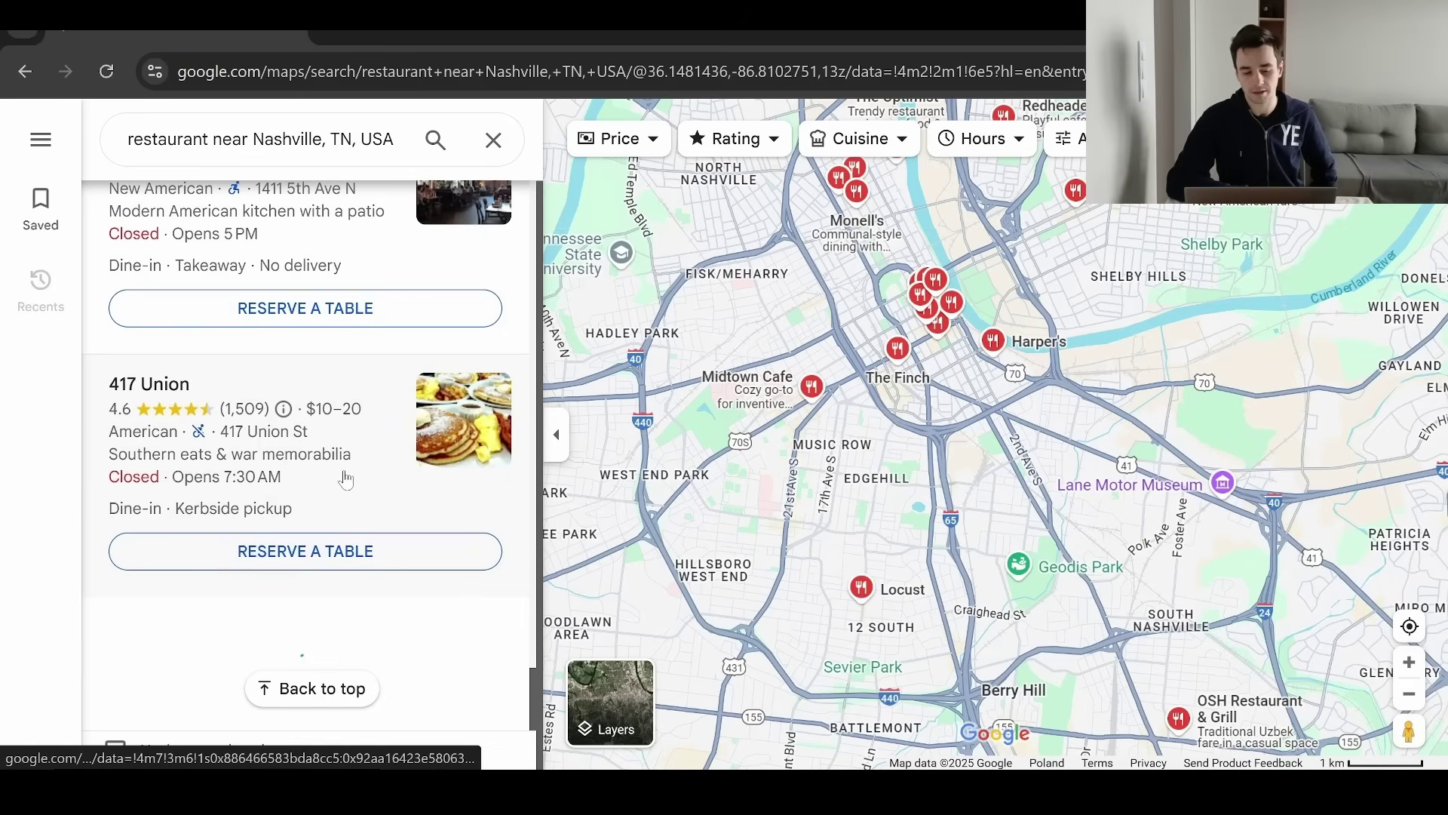
{"action": "scroll", "coordinate": [325, 513], "scroll_direction": "down", "scroll_amount": 12}
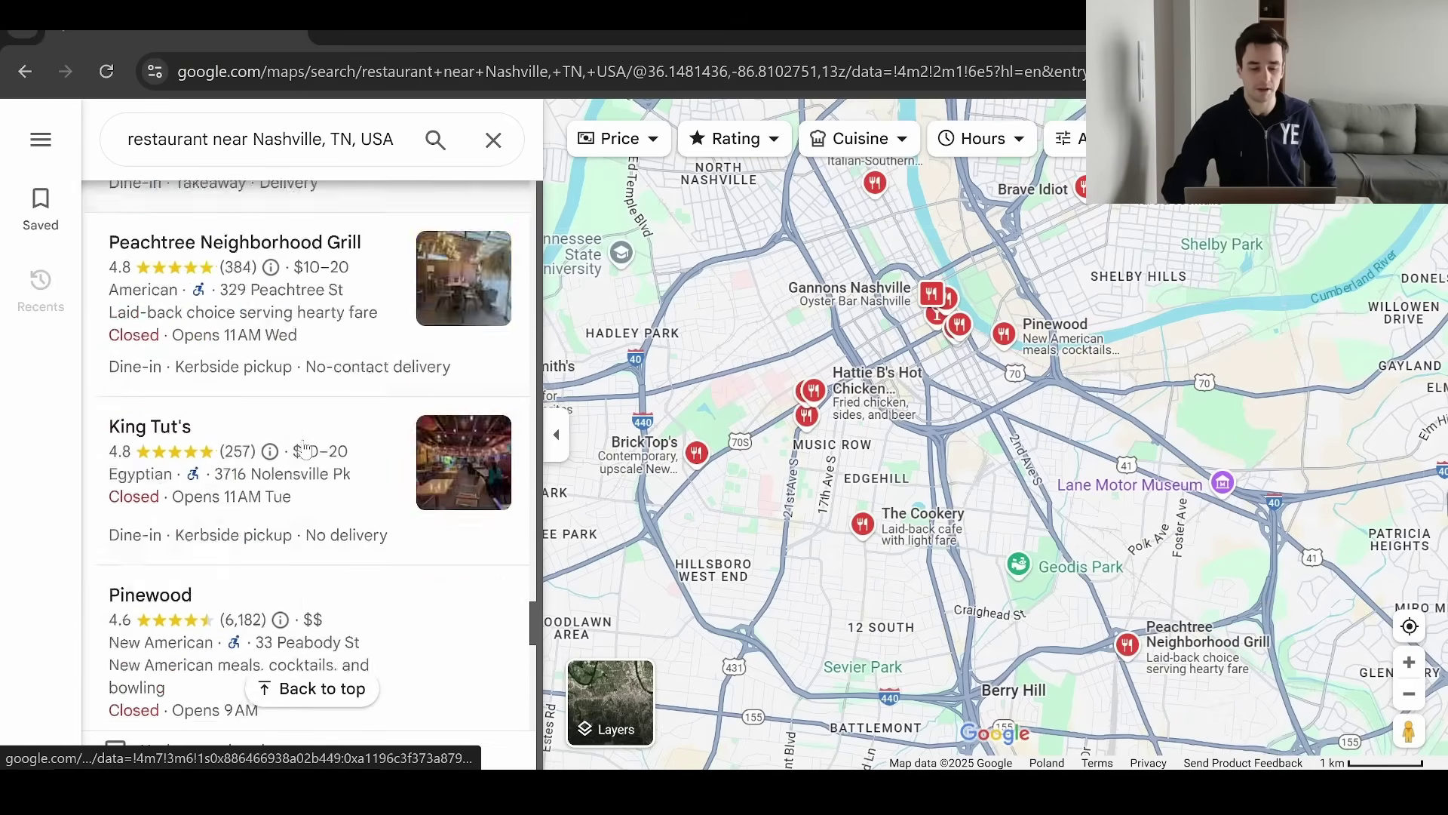
{"action": "scroll", "coordinate": [305, 452], "scroll_direction": "down", "scroll_amount": 15}
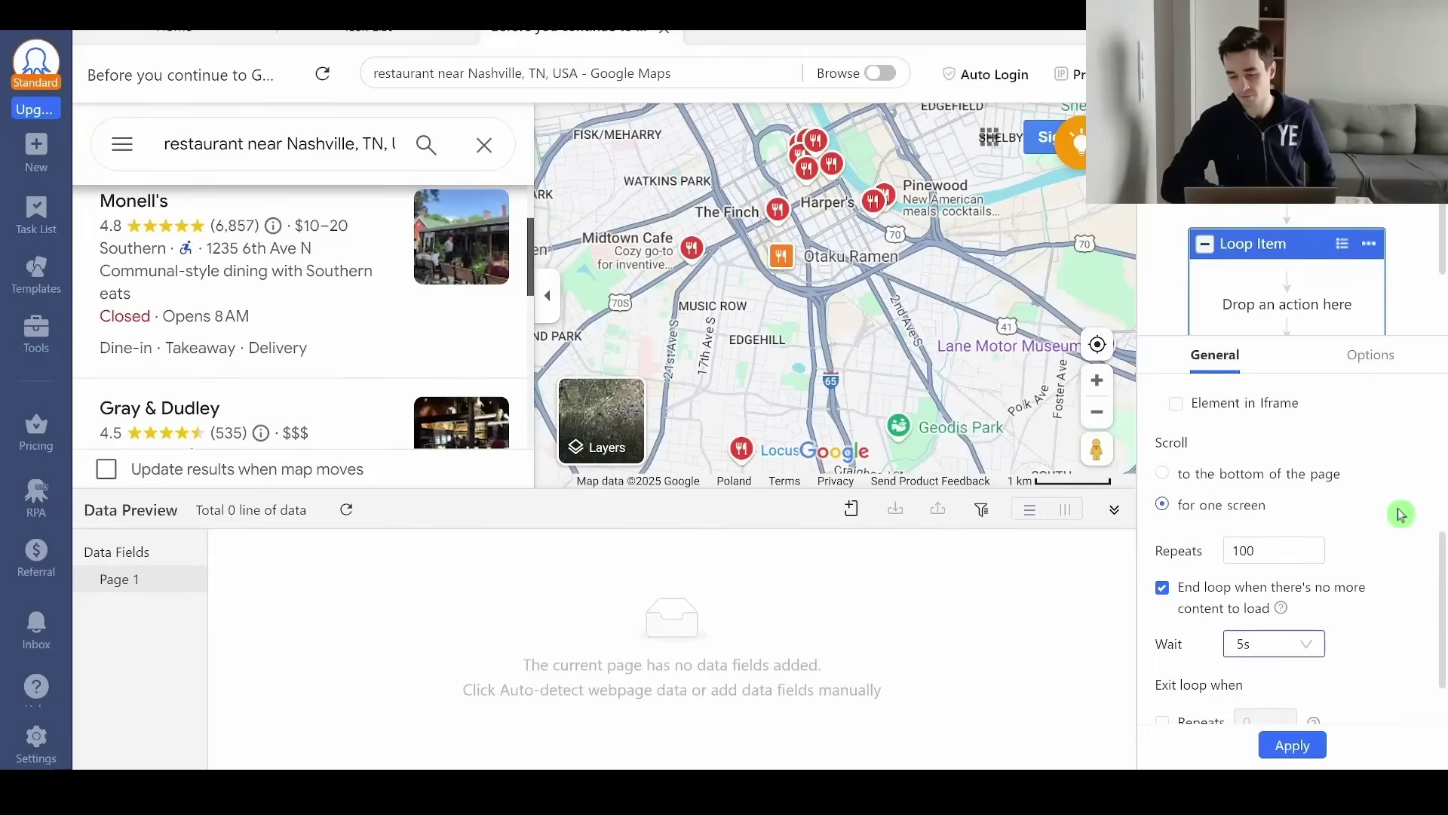
In Octoparse, make the Scroll loop wait 1s before the action and apply its settings.
{"action": "scroll", "coordinate": [1239, 585], "scroll_direction": "down", "scroll_amount": 1}
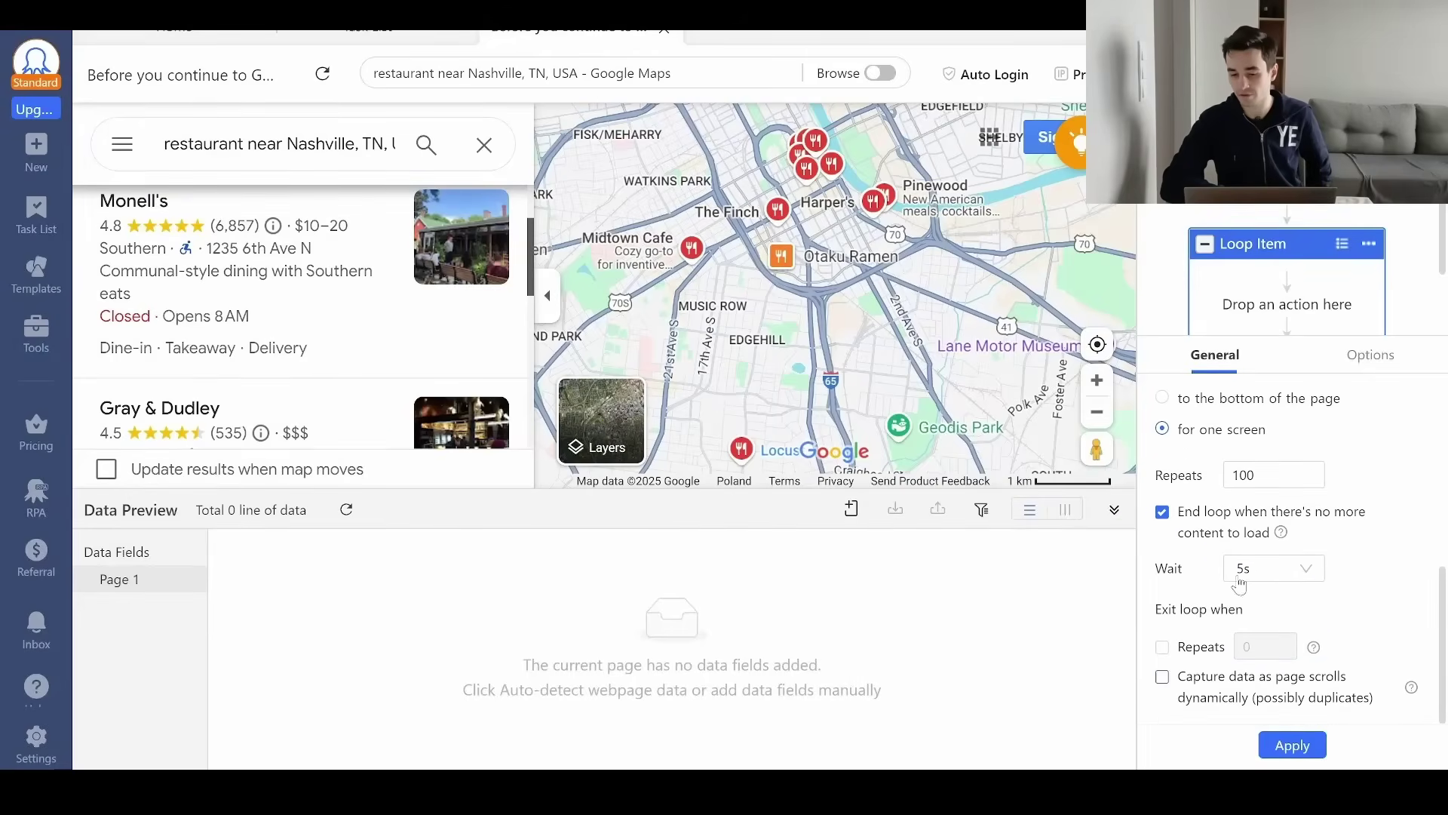
{"action": "left_click", "coordinate": [1371, 355]}
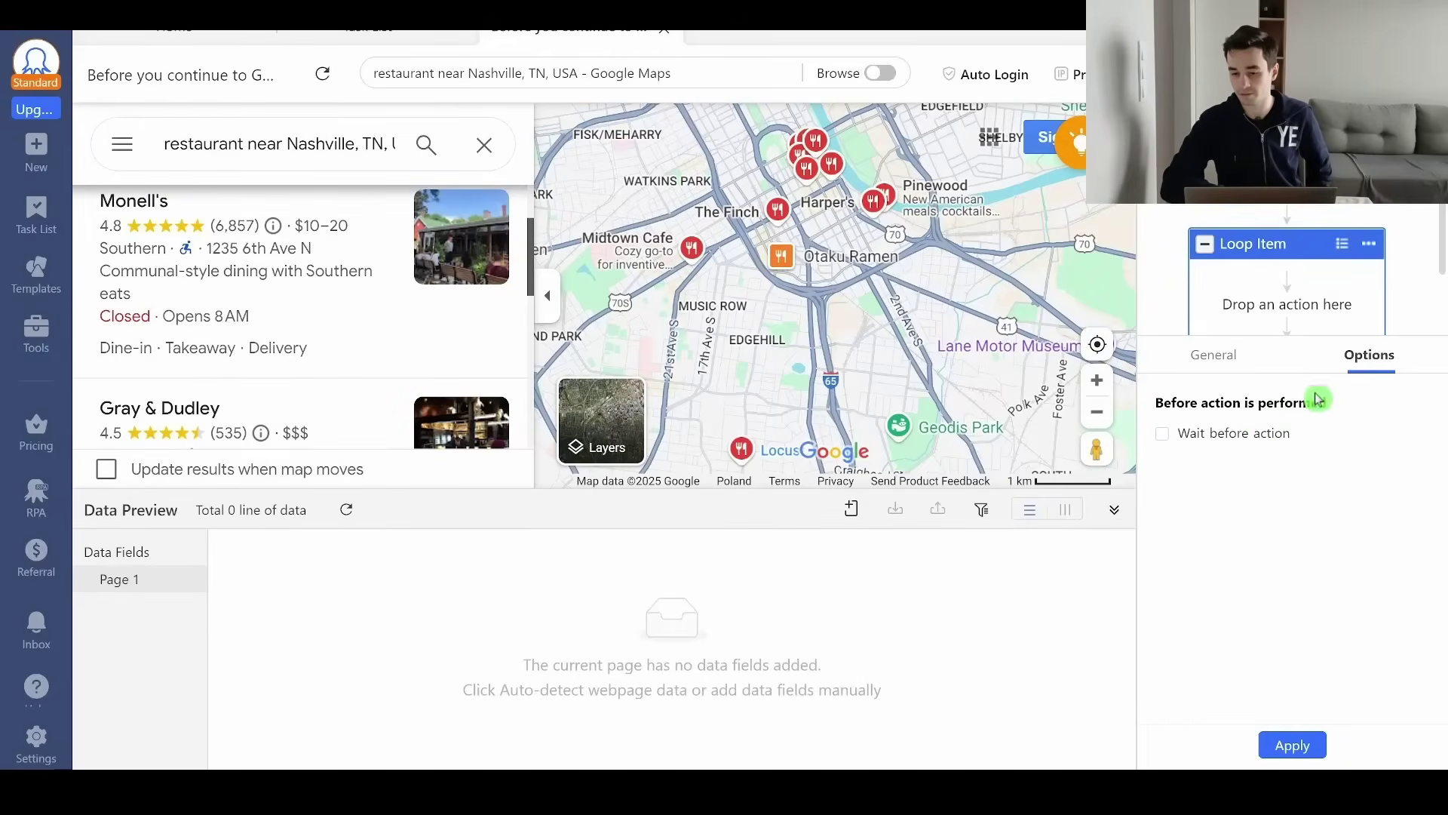
{"action": "left_click", "coordinate": [1370, 357]}
{"action": "left_click", "coordinate": [1285, 468]}
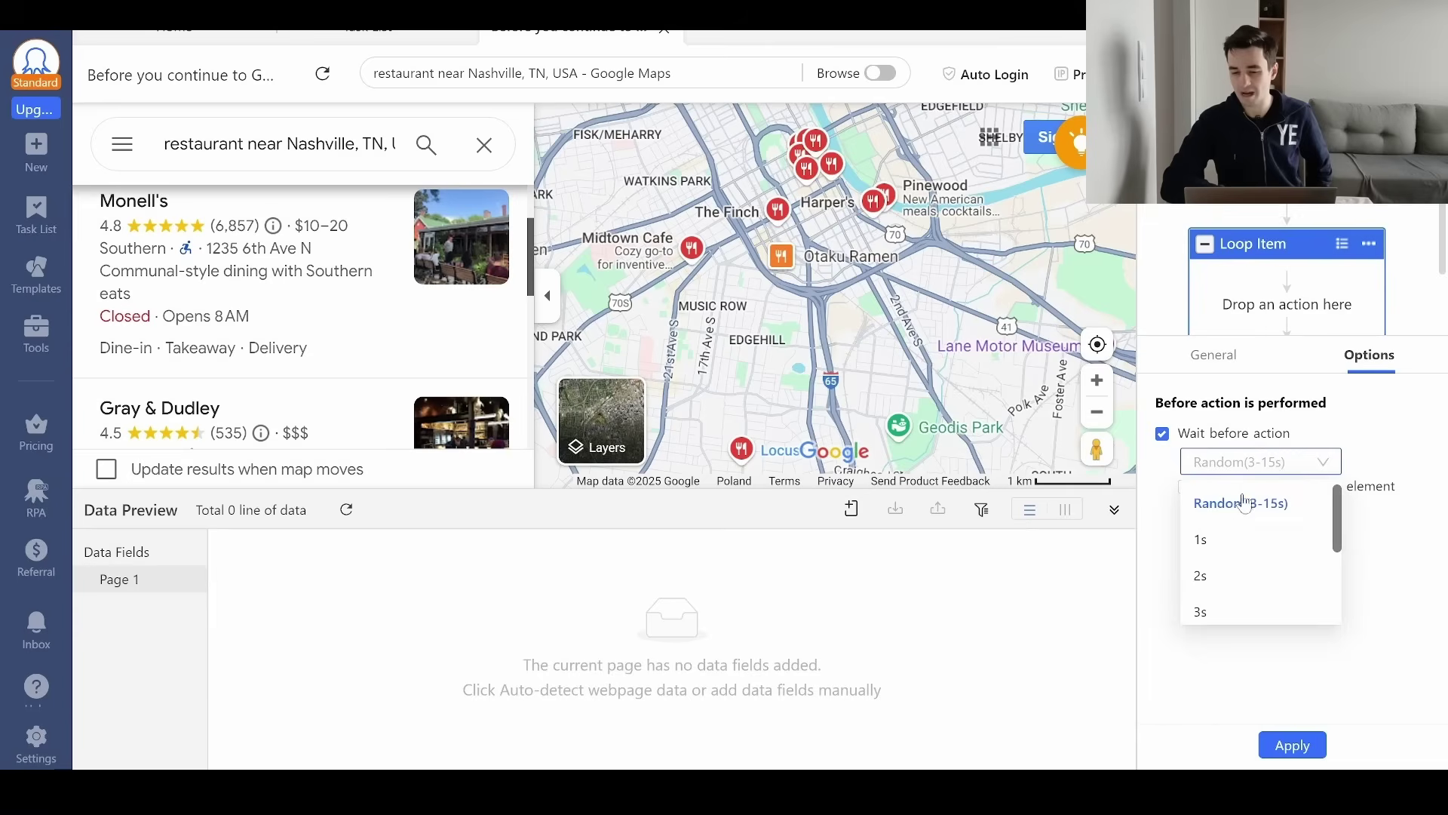
{"action": "left_click", "coordinate": [1236, 541]}
{"action": "left_click", "coordinate": [1292, 745]}
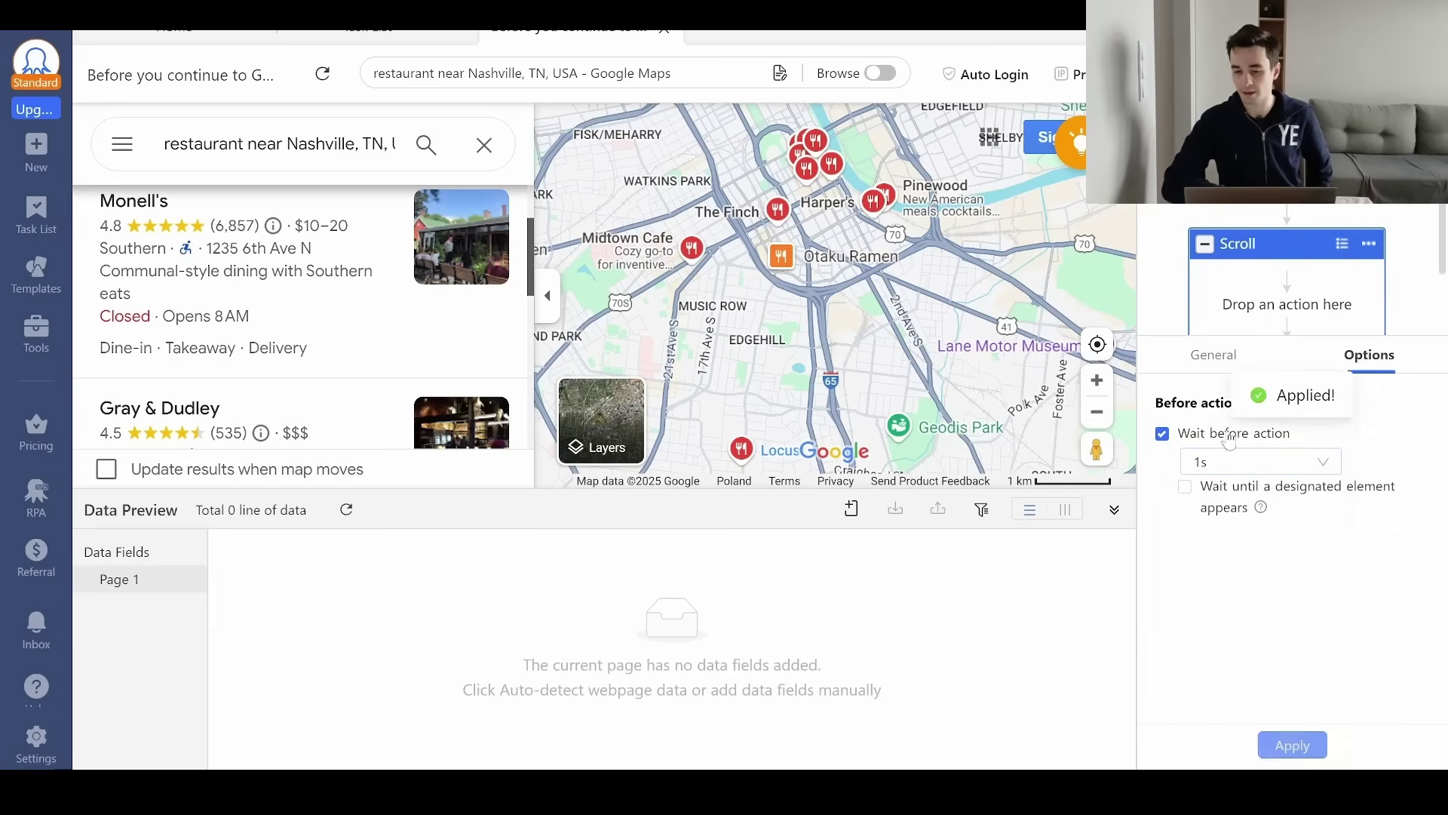
{"action": "left_click", "coordinate": [1375, 79]}
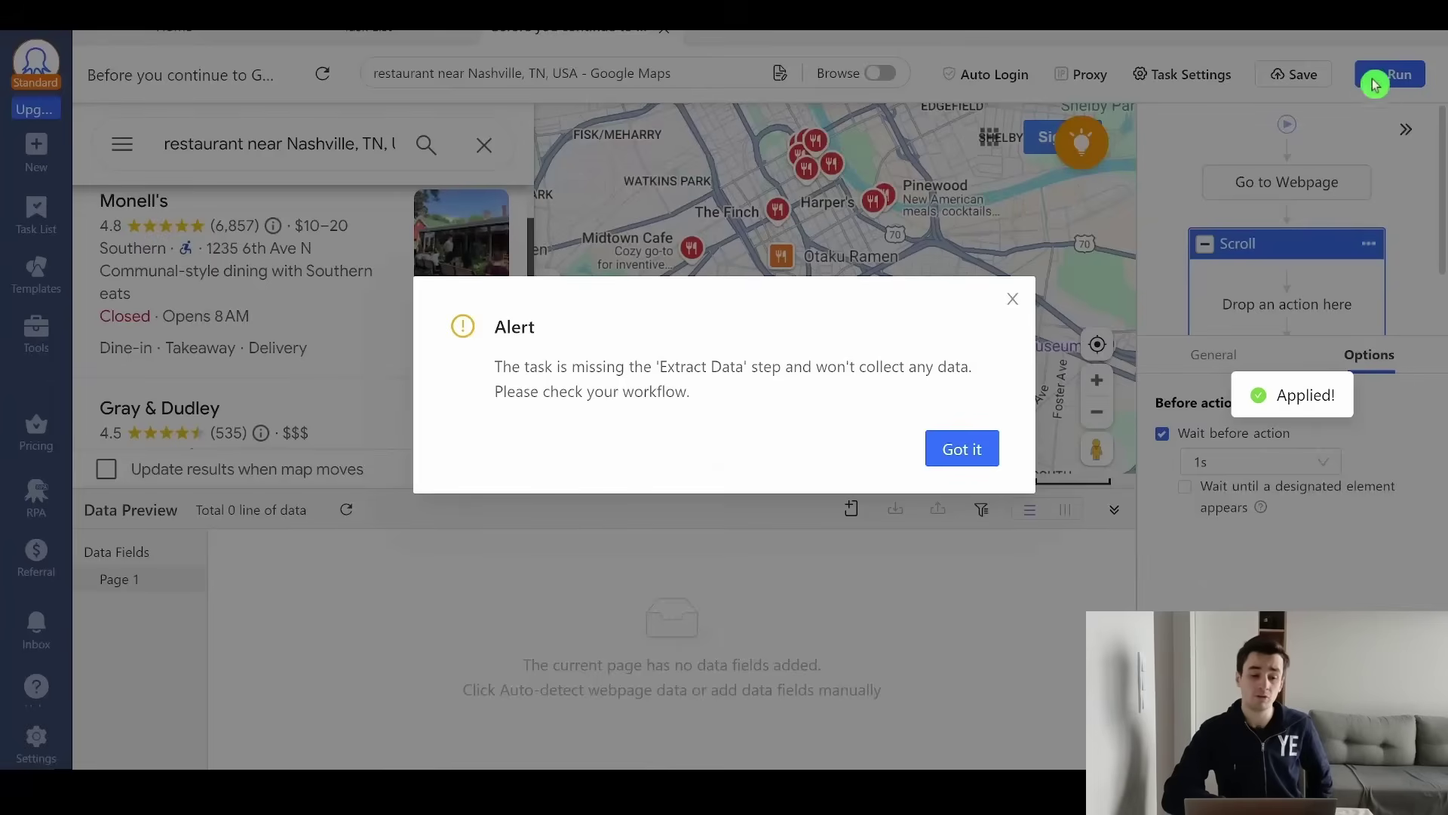
{"action": "left_click", "coordinate": [1012, 299]}
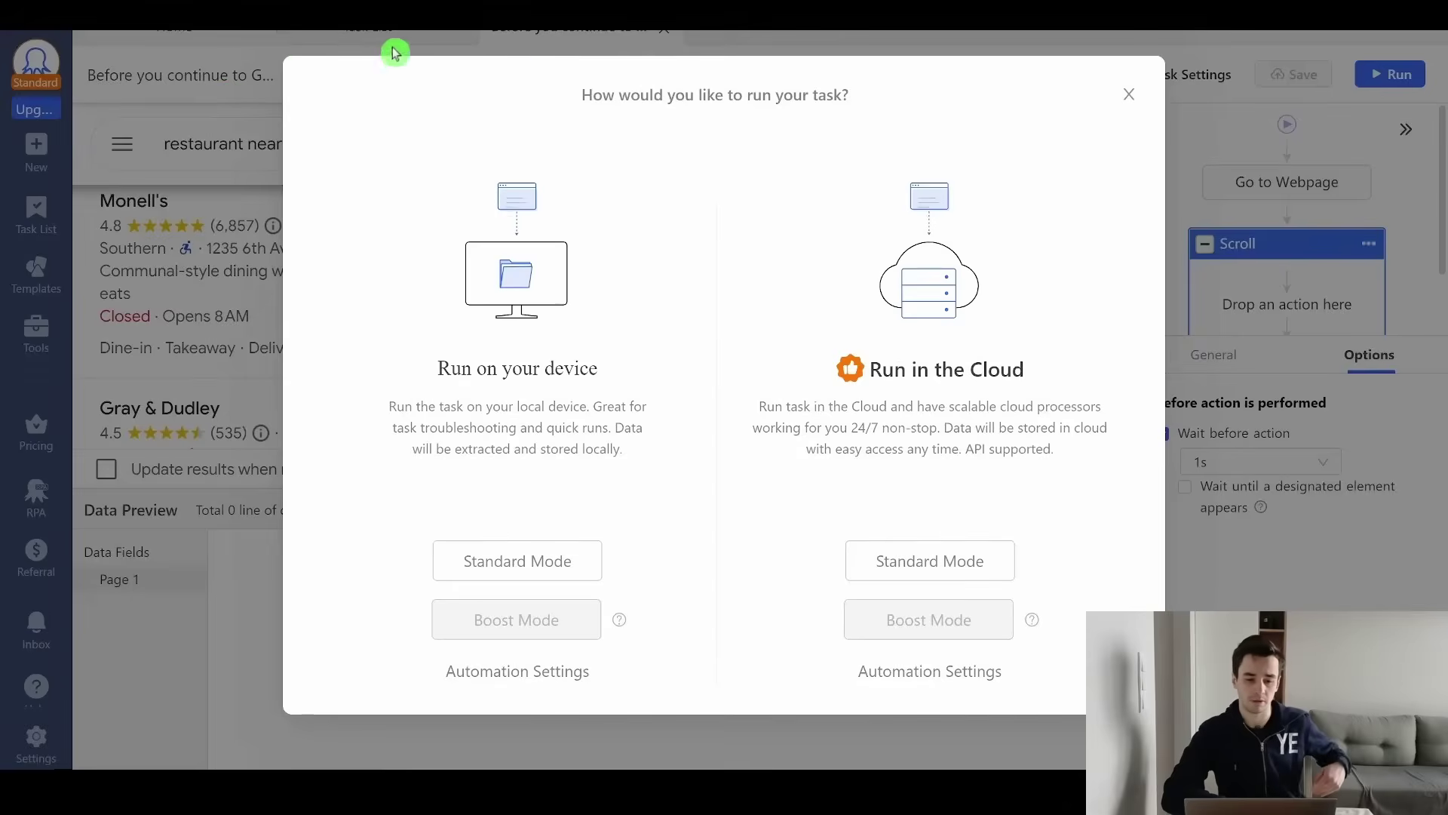
{"action": "left_click", "coordinate": [1128, 94]}
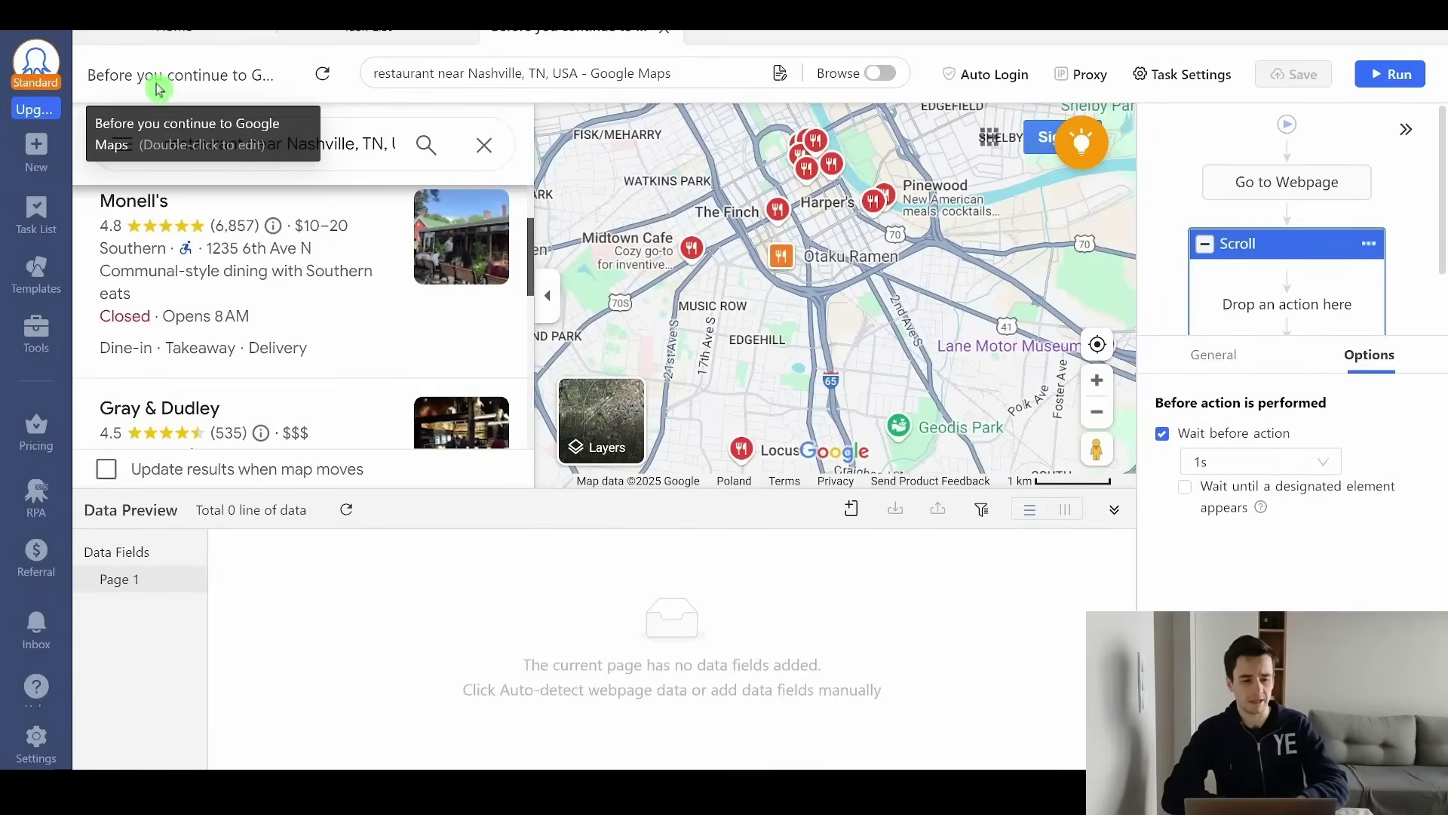
Rename the task as Google Maps Test URL.
{"action": "double_click", "coordinate": [163, 80]}
{"action": "key", "text": "BackSpace"}
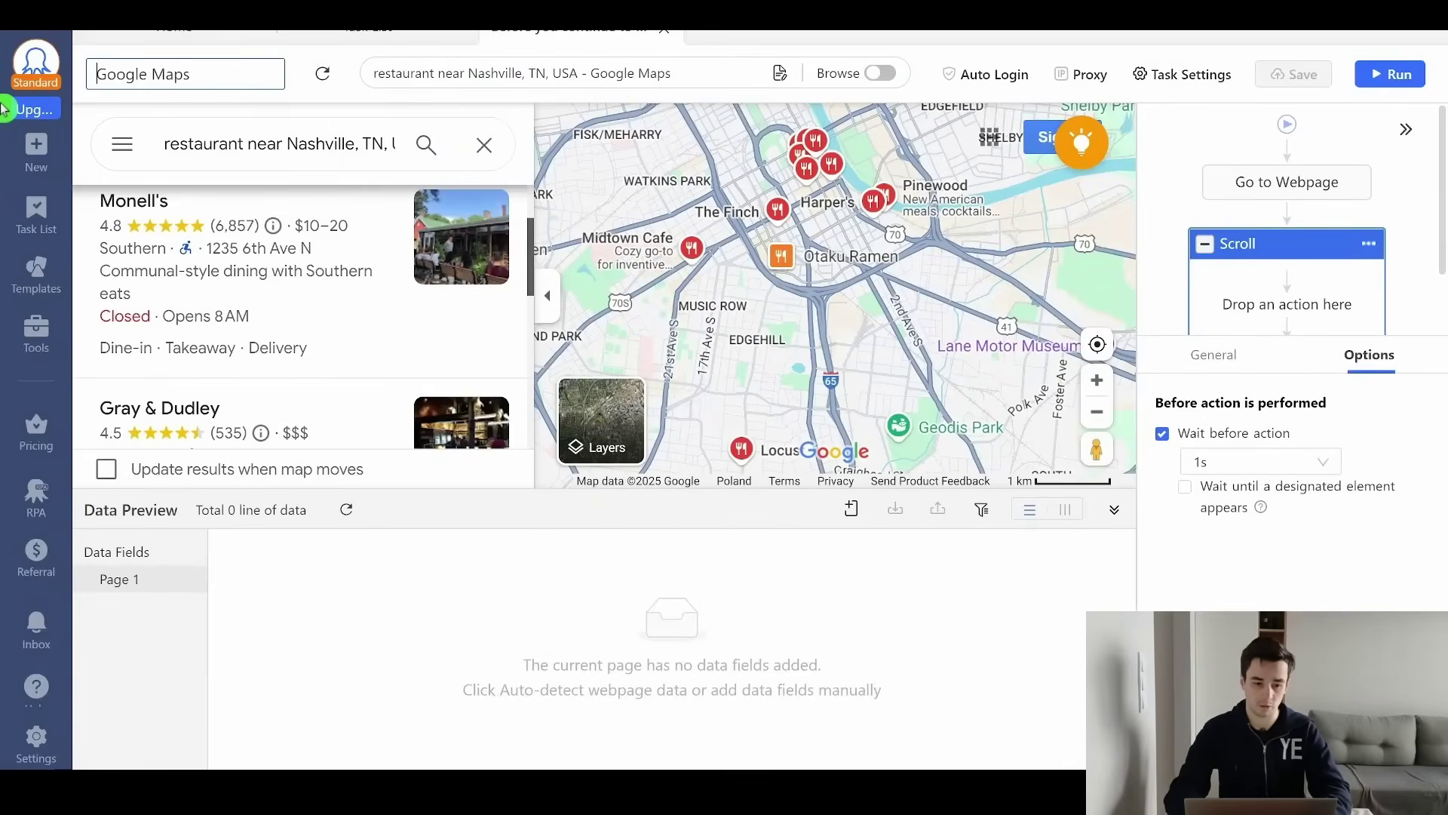
{"action": "type", "text": "Test"}
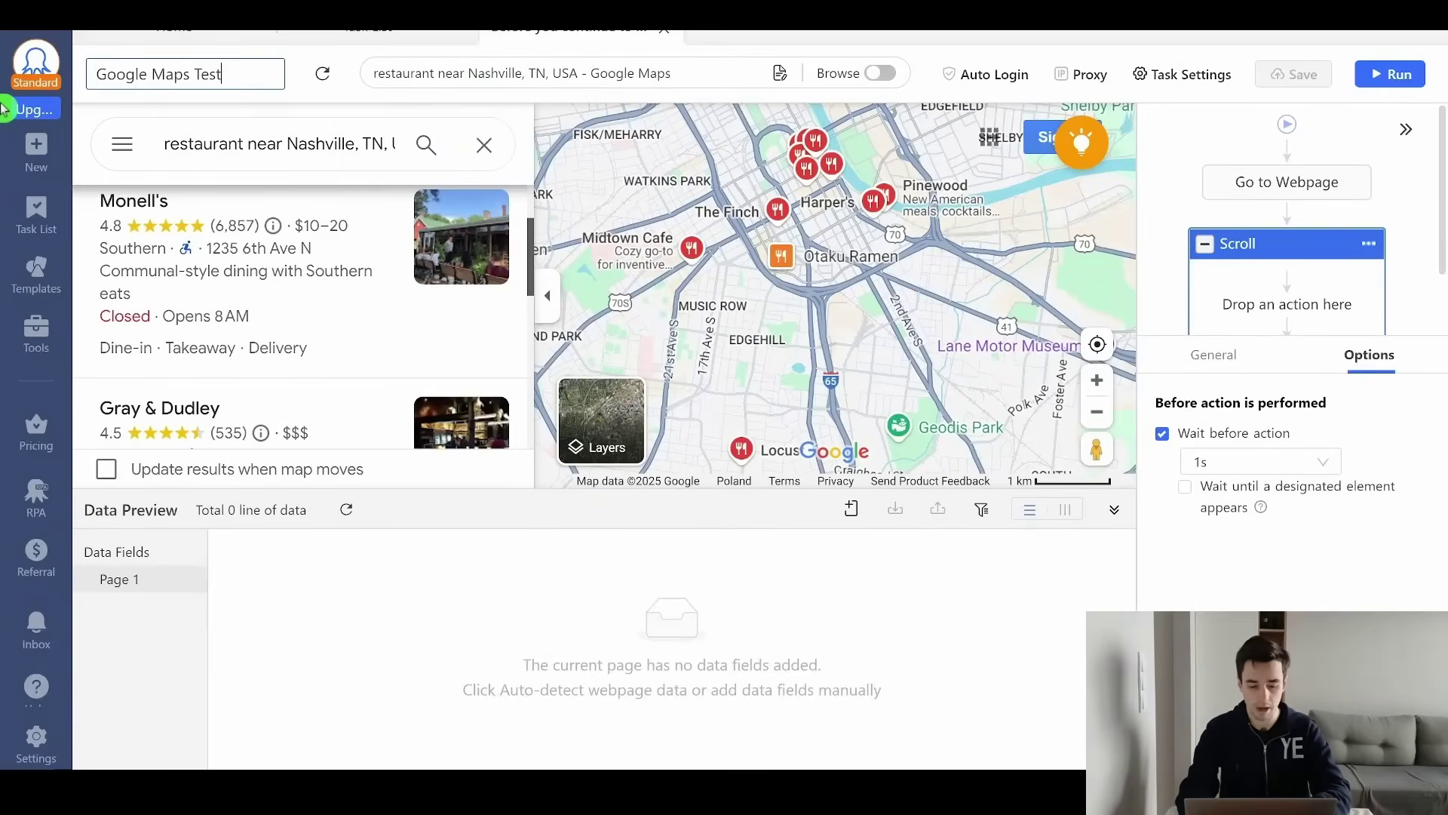
{"action": "type", "text": " URL"}
Test-run the task on the device in Standard Mode, check the loaded page in the run's browser view and end the run.
{"action": "left_click", "coordinate": [1391, 74]}
{"action": "left_click", "coordinate": [958, 449]}
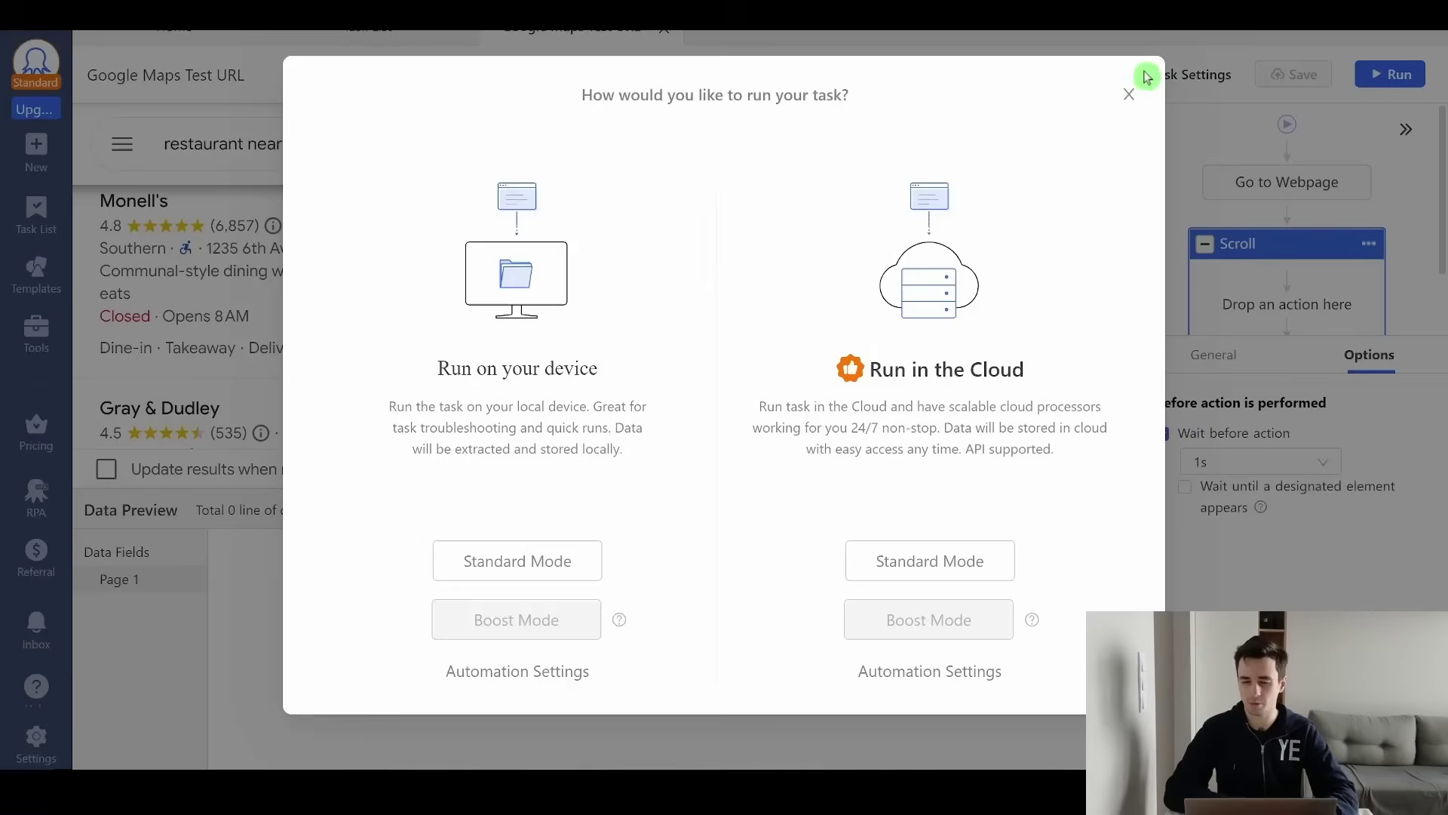
{"action": "left_click", "coordinate": [492, 567]}
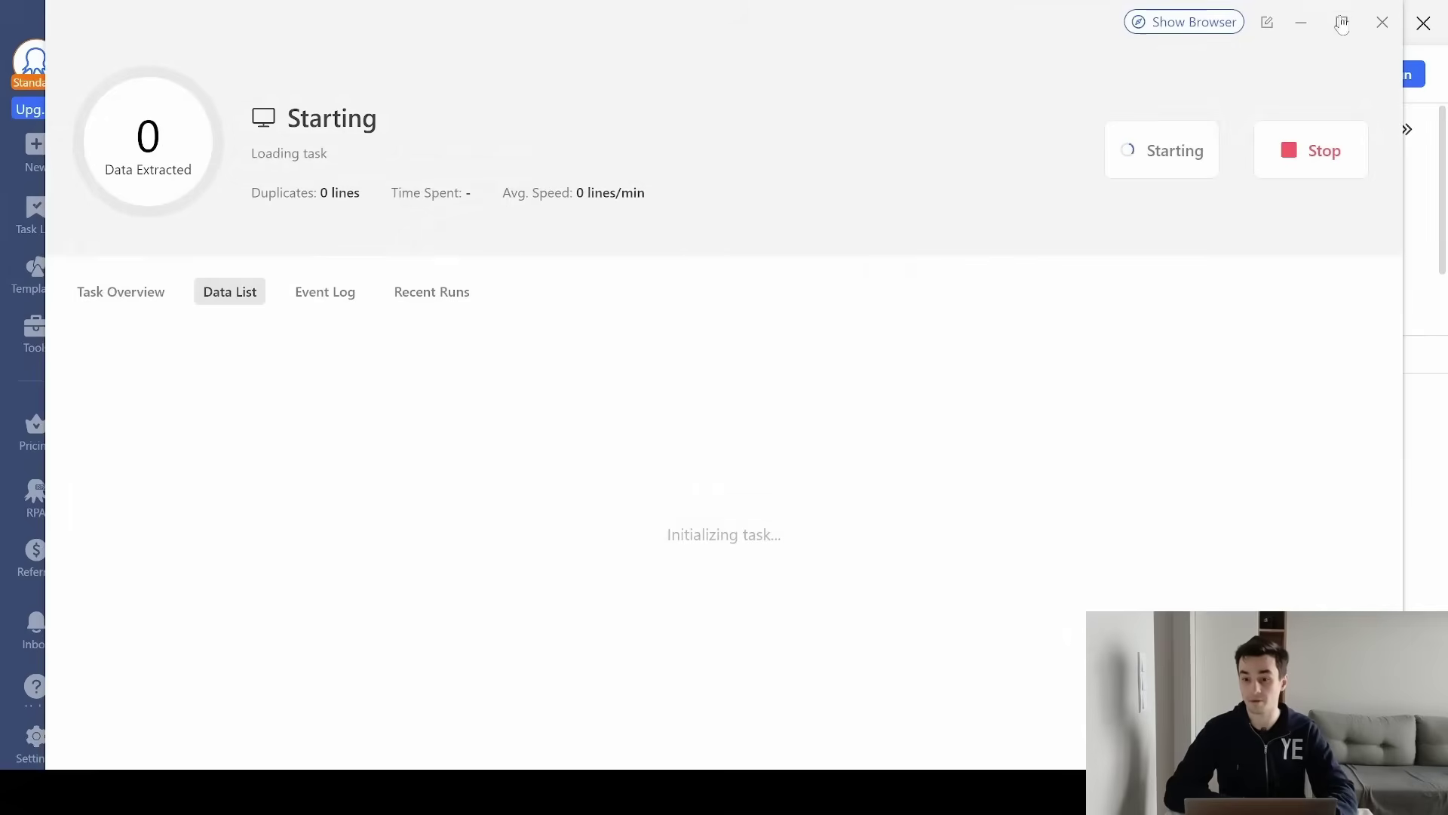
{"action": "left_click", "coordinate": [1342, 23]}
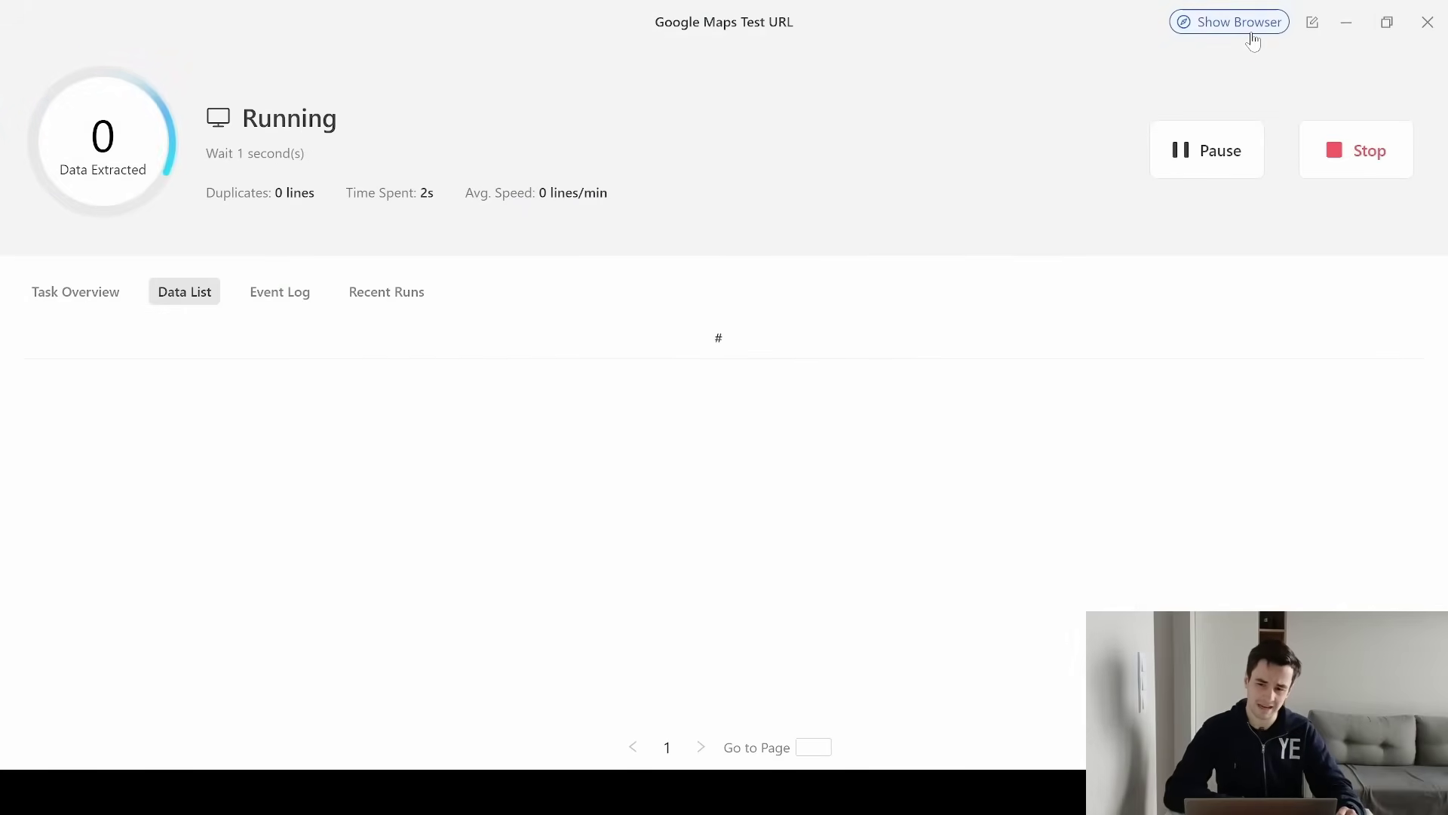
{"action": "left_click", "coordinate": [1255, 18]}
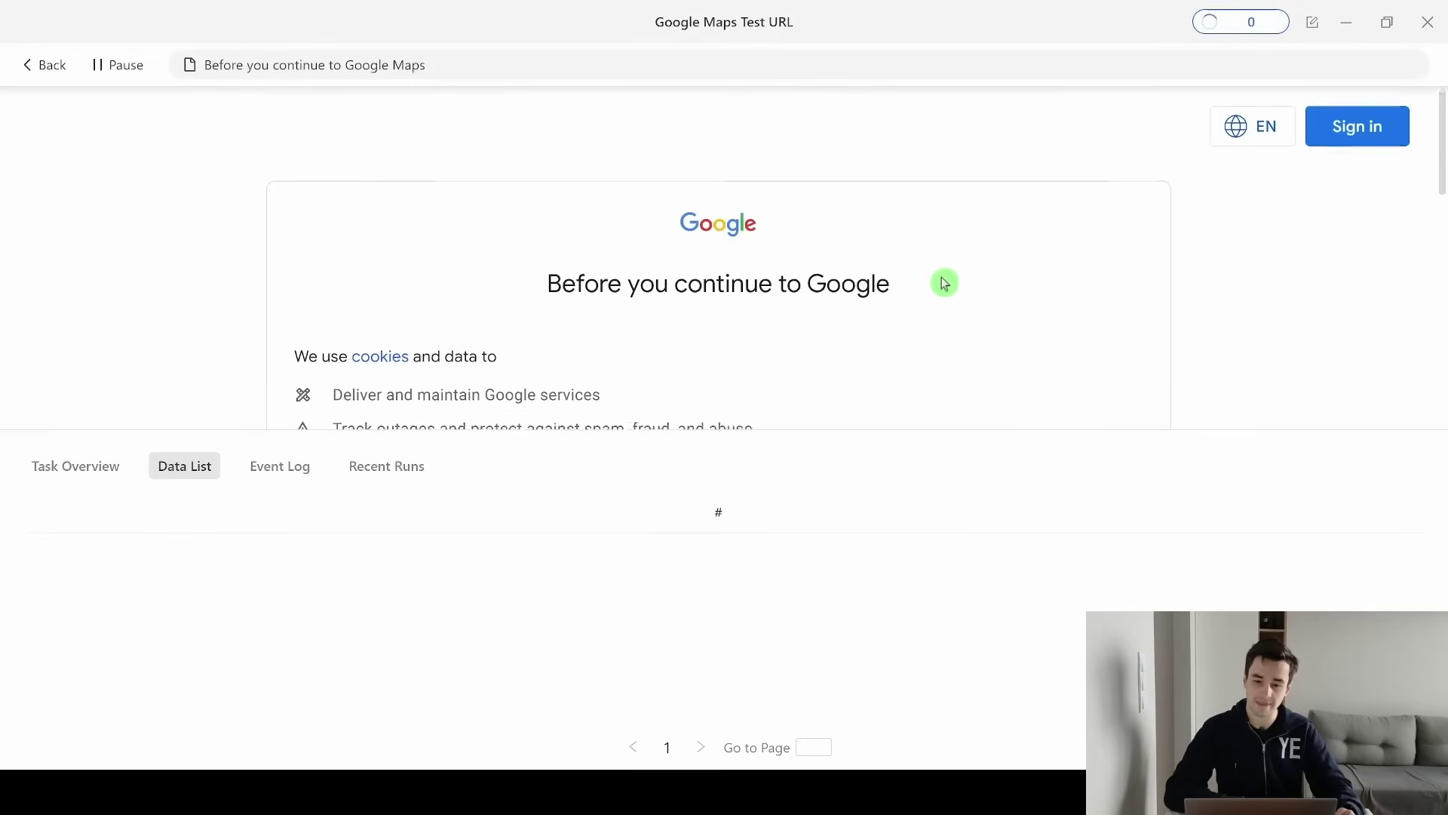
{"action": "scroll", "coordinate": [944, 282], "scroll_direction": "down", "scroll_amount": 5}
{"action": "left_click", "coordinate": [1255, 22]}
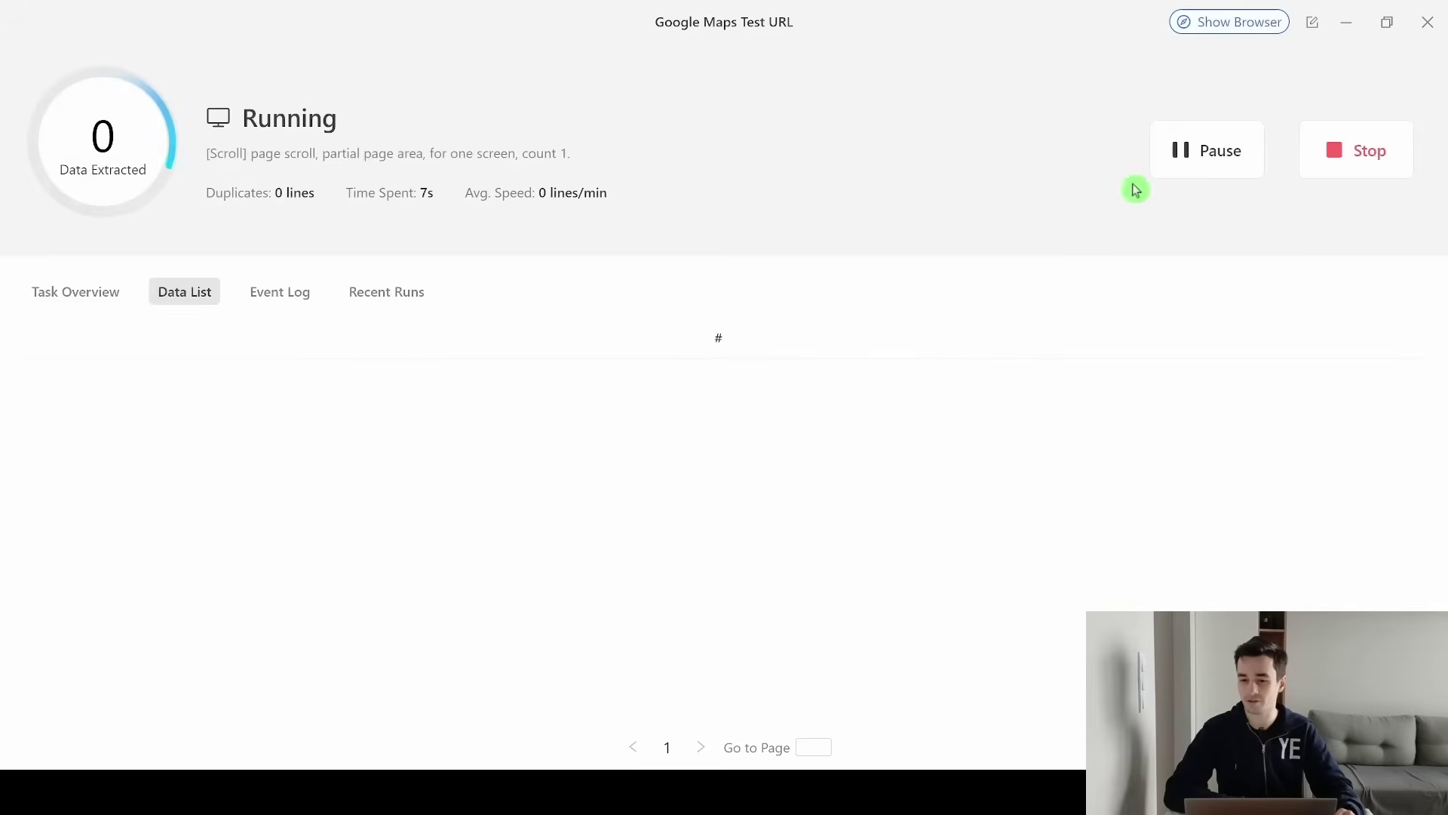
{"action": "left_click", "coordinate": [1203, 150]}
{"action": "left_click", "coordinate": [1428, 22]}
{"action": "left_click", "coordinate": [890, 417]}
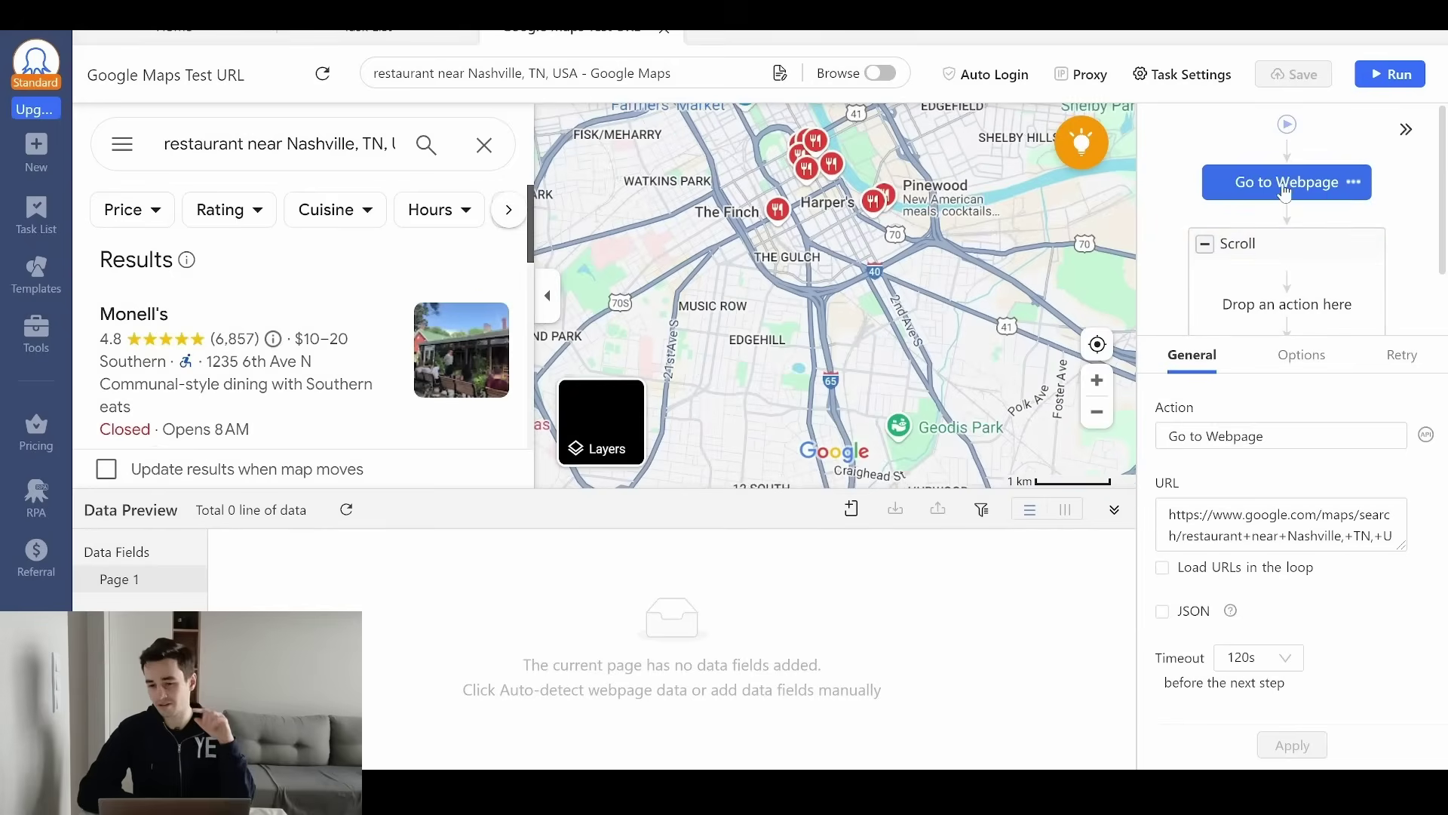
Make the Go to Webpage action use the cookies from the current page and apply its settings.
{"action": "left_click", "coordinate": [1298, 362]}
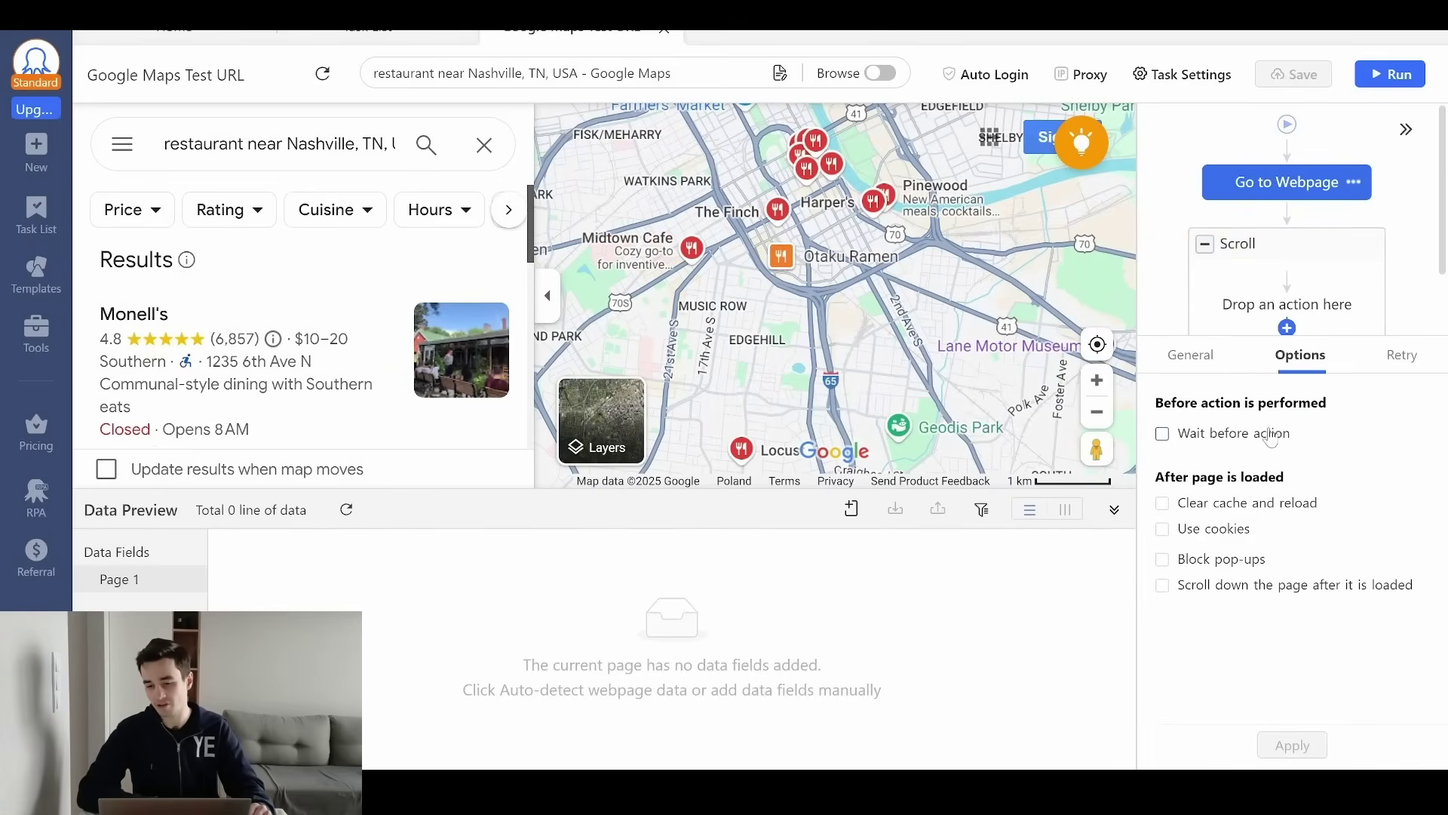
{"action": "left_click", "coordinate": [1195, 527]}
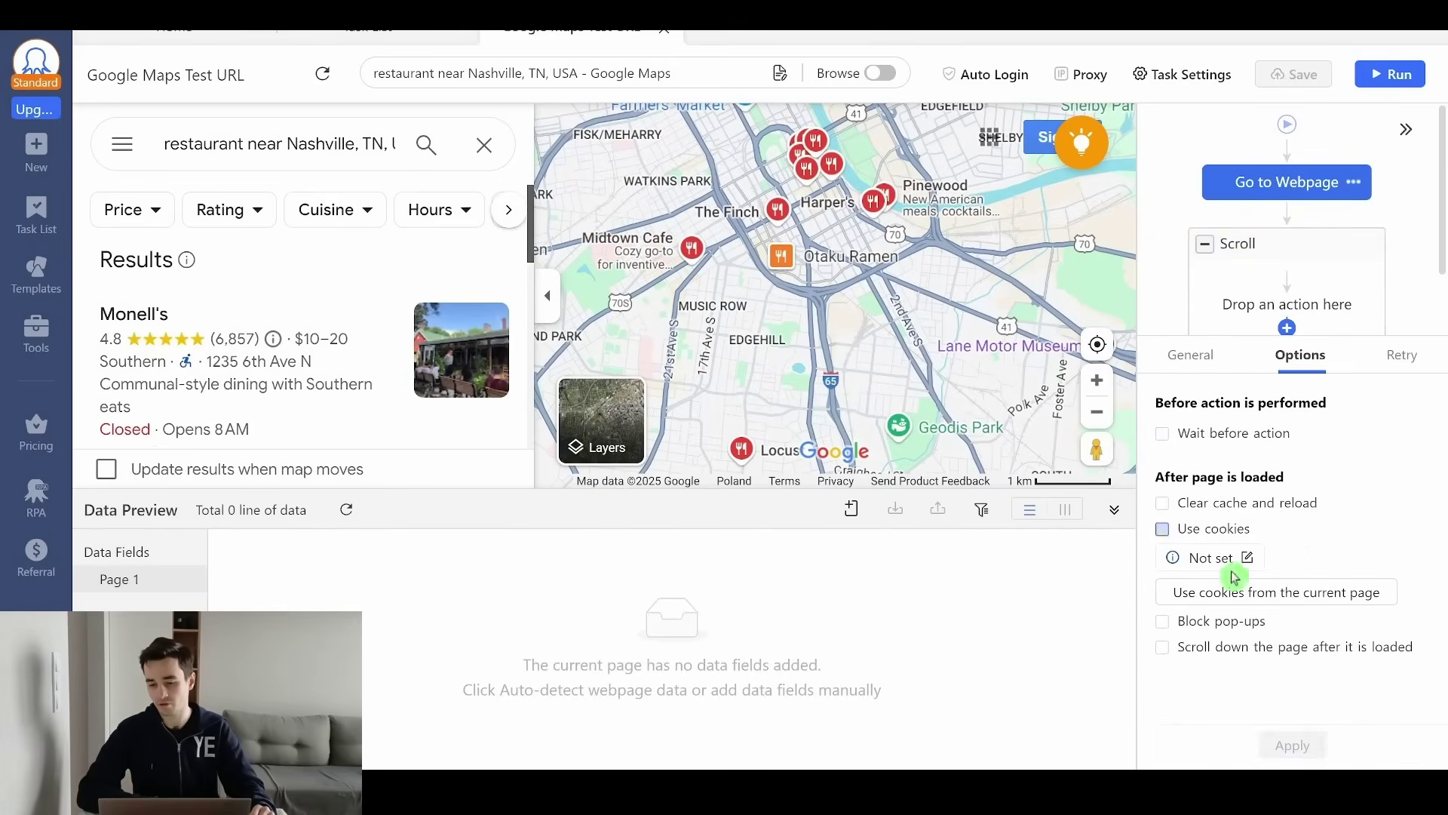
{"action": "left_click", "coordinate": [1294, 592]}
{"action": "left_click", "coordinate": [1291, 745]}
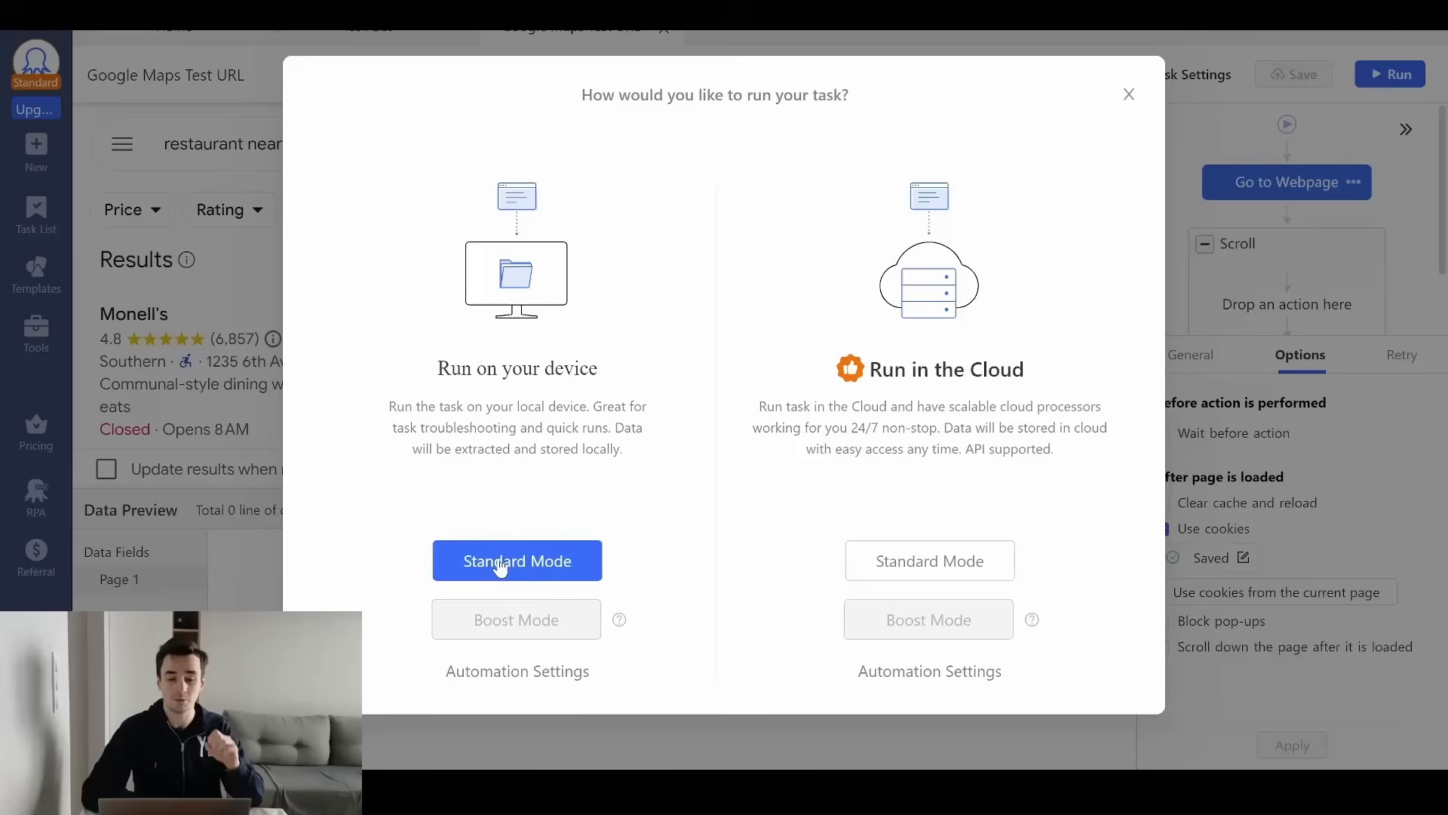
Run the task on the device again in Standard Mode to check the scrolling with the saved cookies, and stop the run.
{"action": "left_click", "coordinate": [501, 559]}
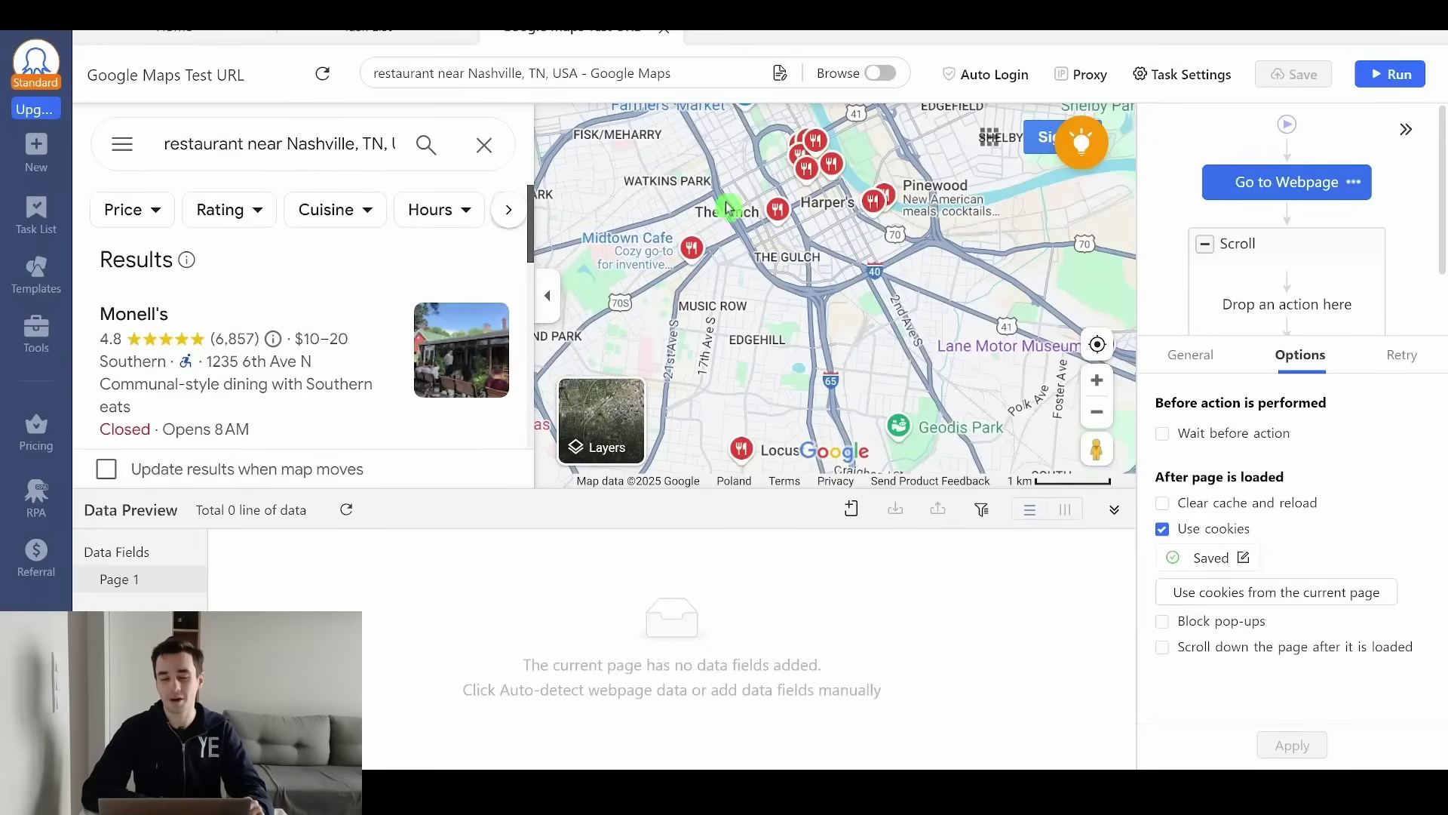
{"action": "left_click", "coordinate": [1251, 28]}
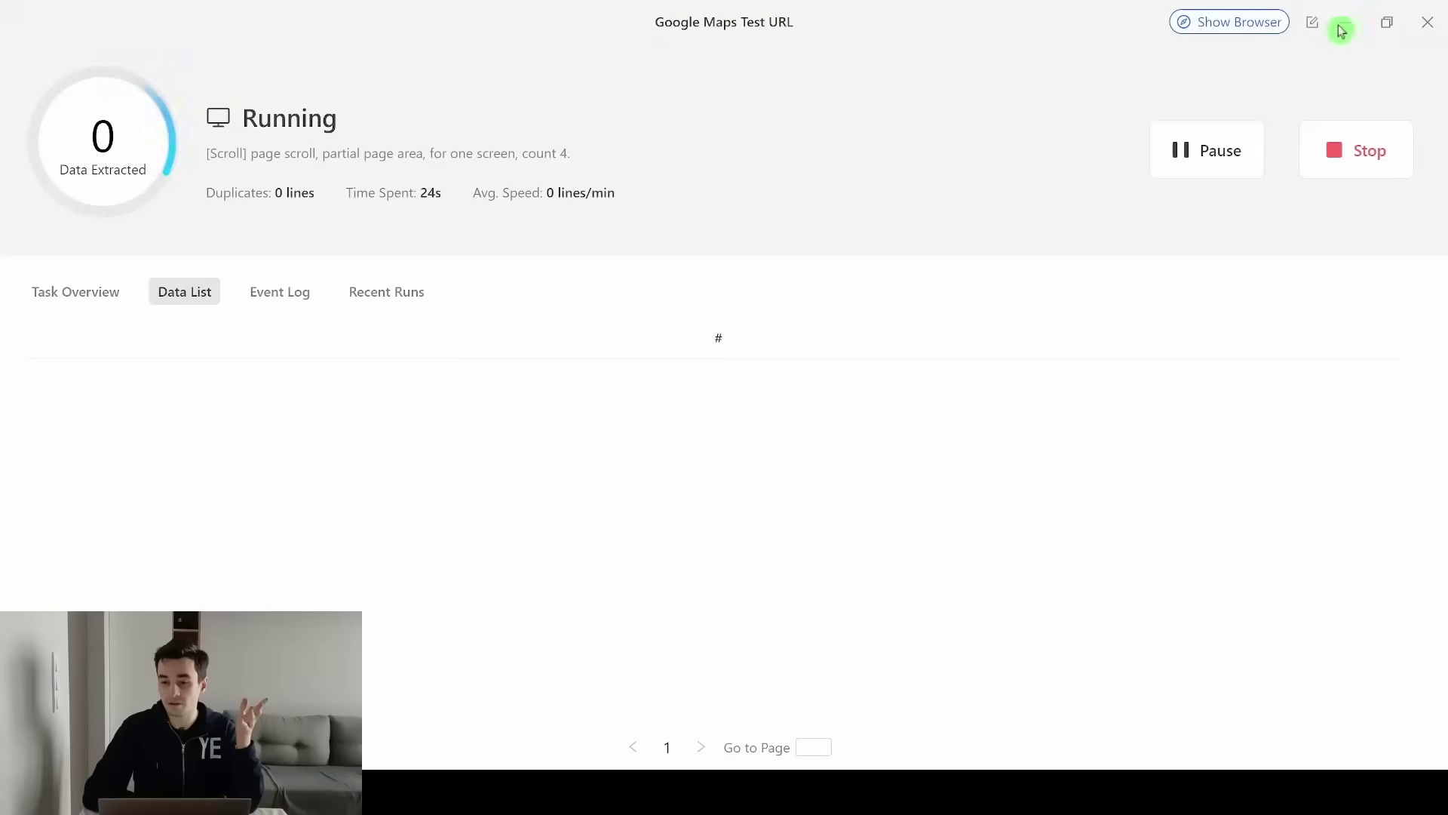
{"action": "left_click", "coordinate": [1261, 141]}
{"action": "left_click", "coordinate": [1428, 22]}
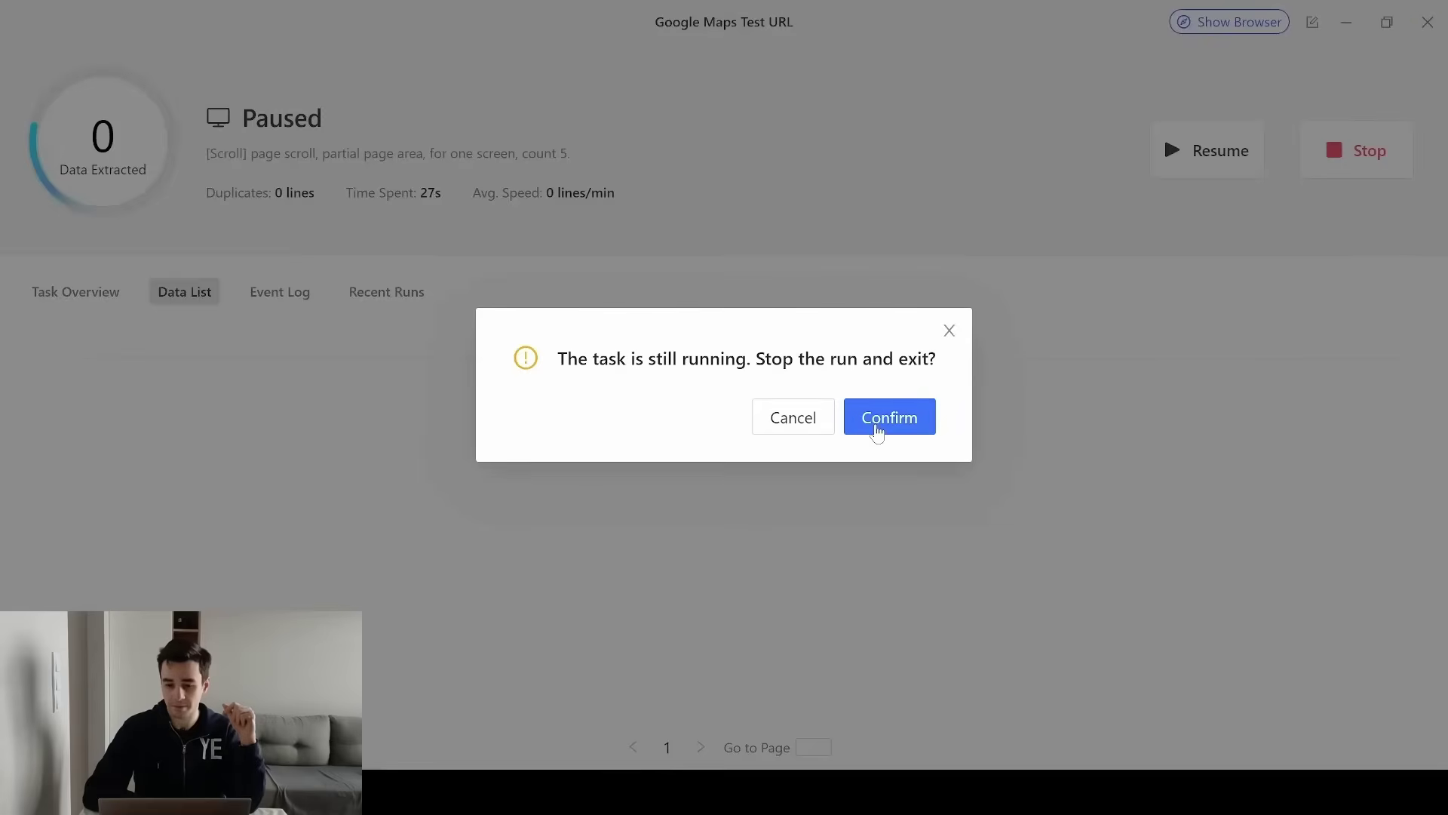
{"action": "left_click", "coordinate": [876, 424]}
Enlarge the workflow area and add a Loop action directly after the Scroll loop.
{"action": "left_click", "coordinate": [1275, 252]}
{"action": "left_click_drag", "start_coordinate": [1252, 332], "coordinate": [1252, 429]}
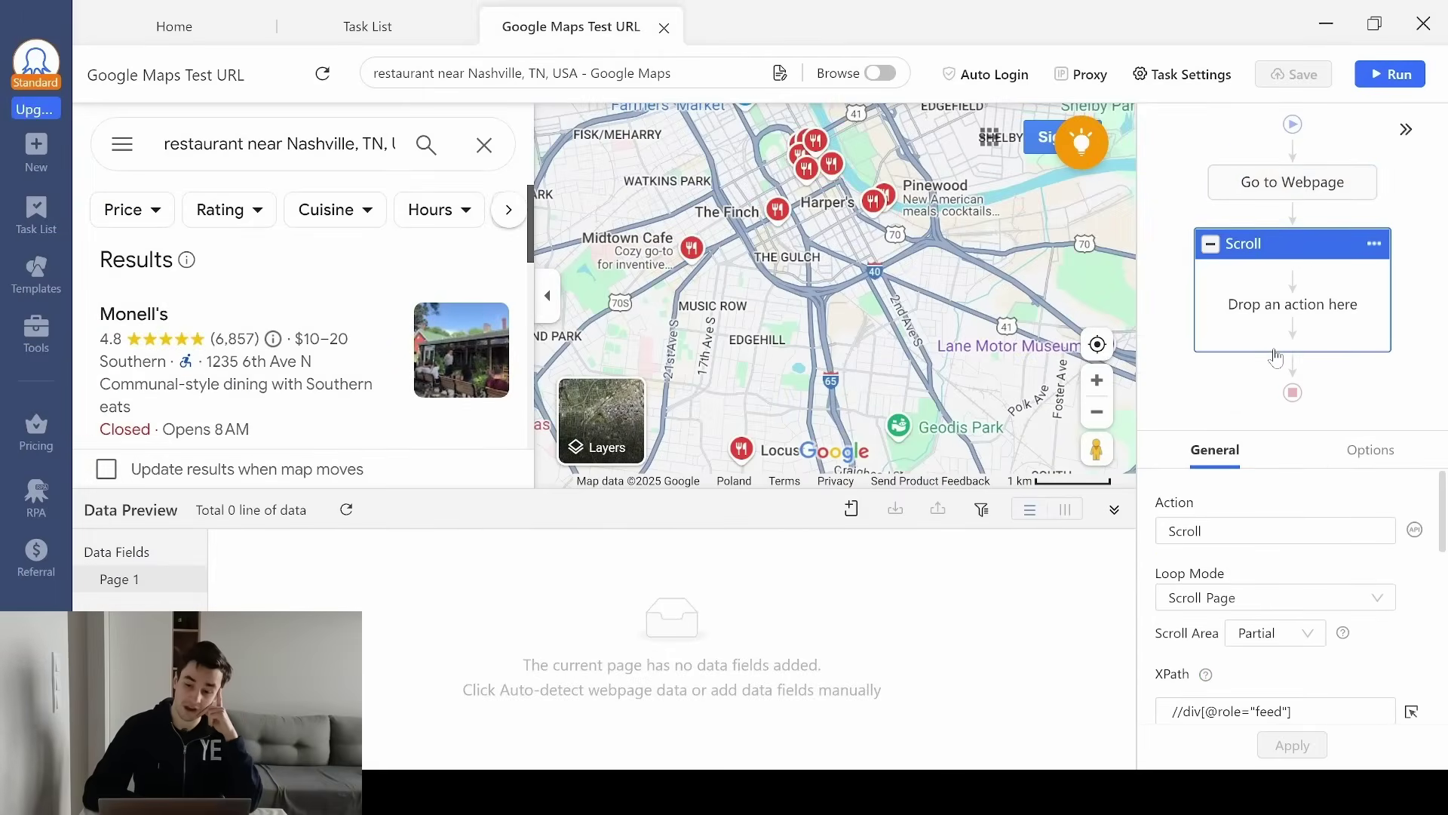
{"action": "left_click", "coordinate": [1289, 372]}
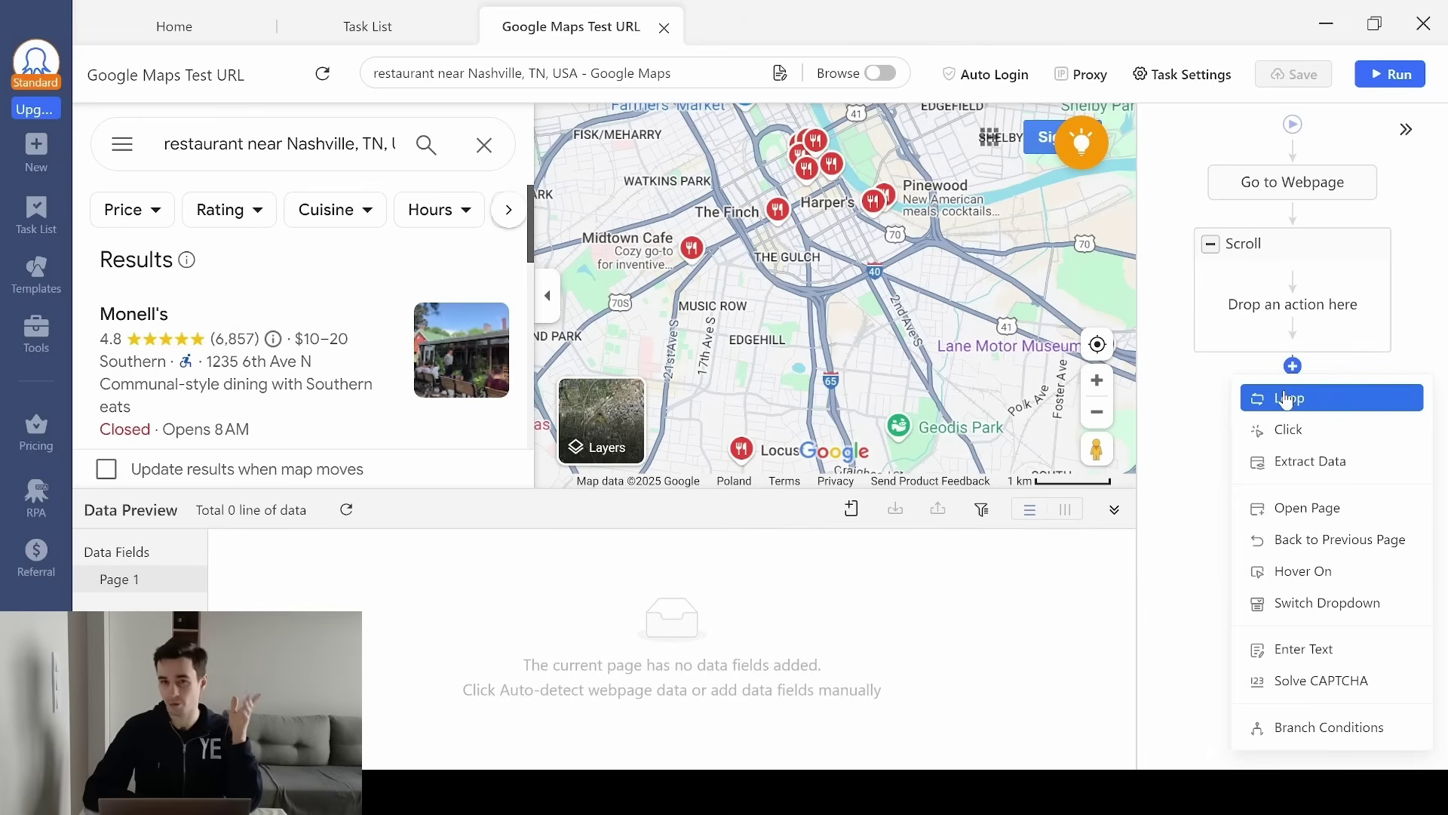
{"action": "left_click", "coordinate": [1286, 400]}
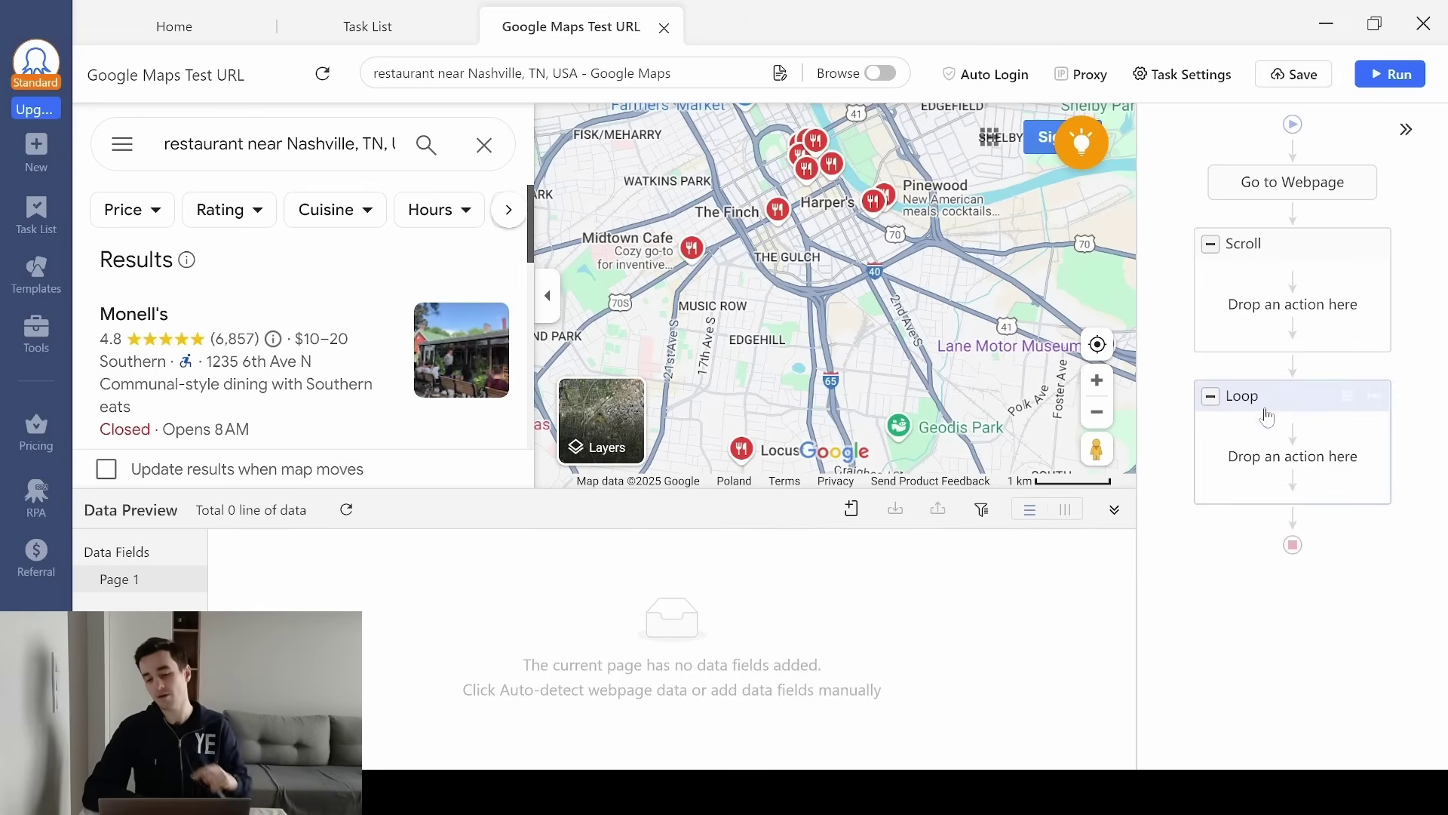
Set the new loop's mode to Variable List.
{"action": "left_click", "coordinate": [1259, 402]}
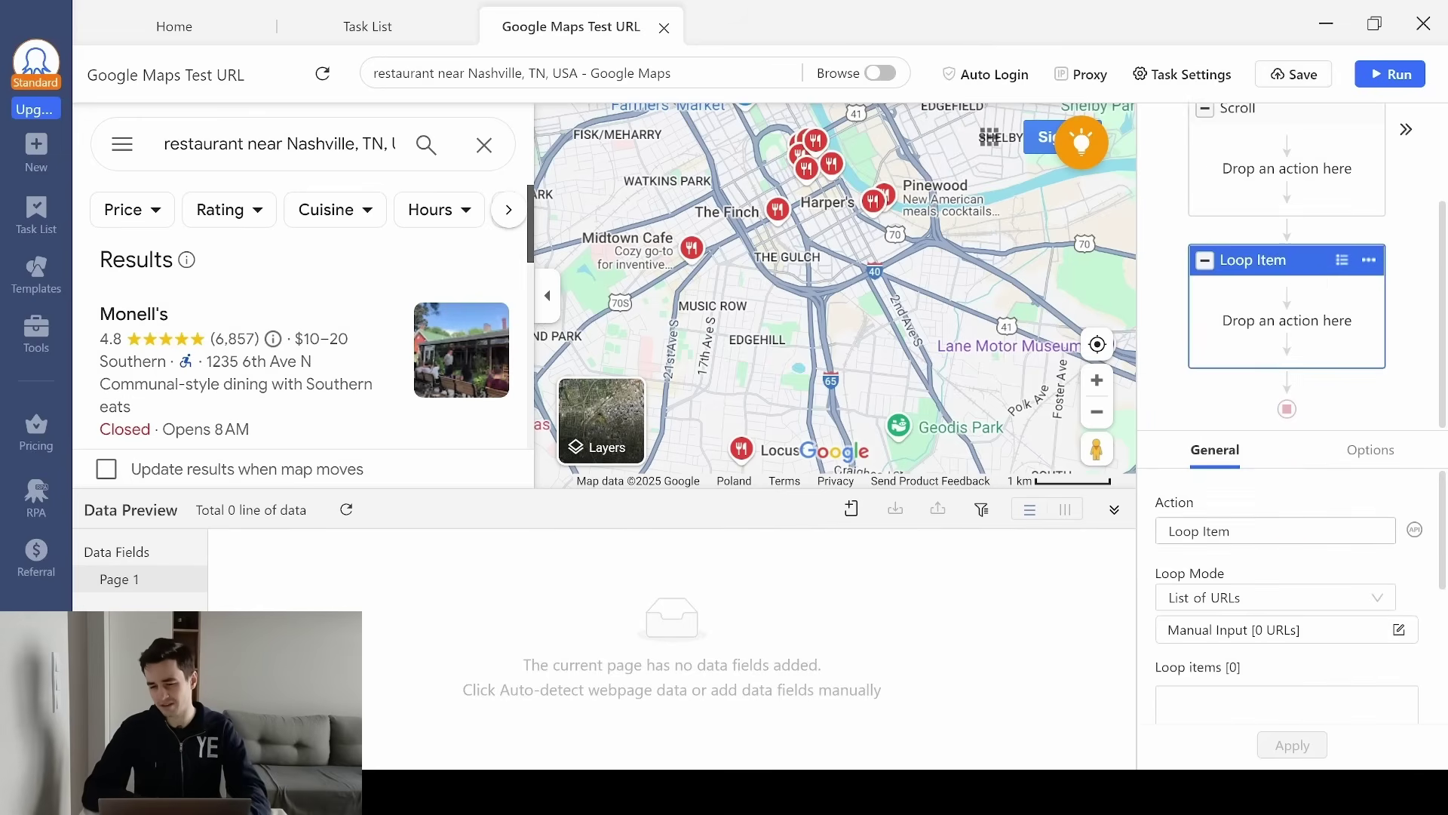
{"action": "left_click", "coordinate": [1257, 596]}
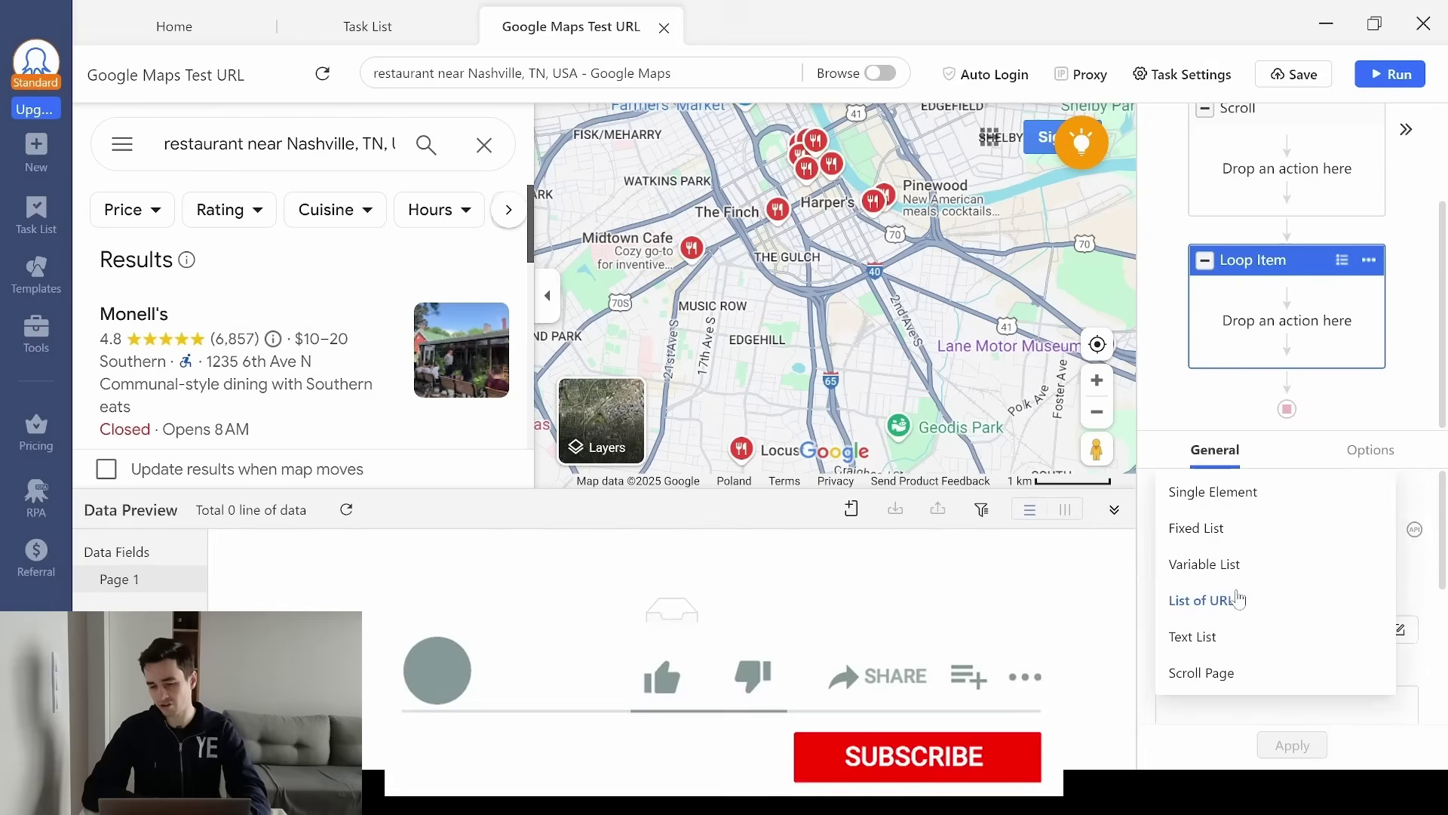
{"action": "left_click", "coordinate": [1223, 566]}
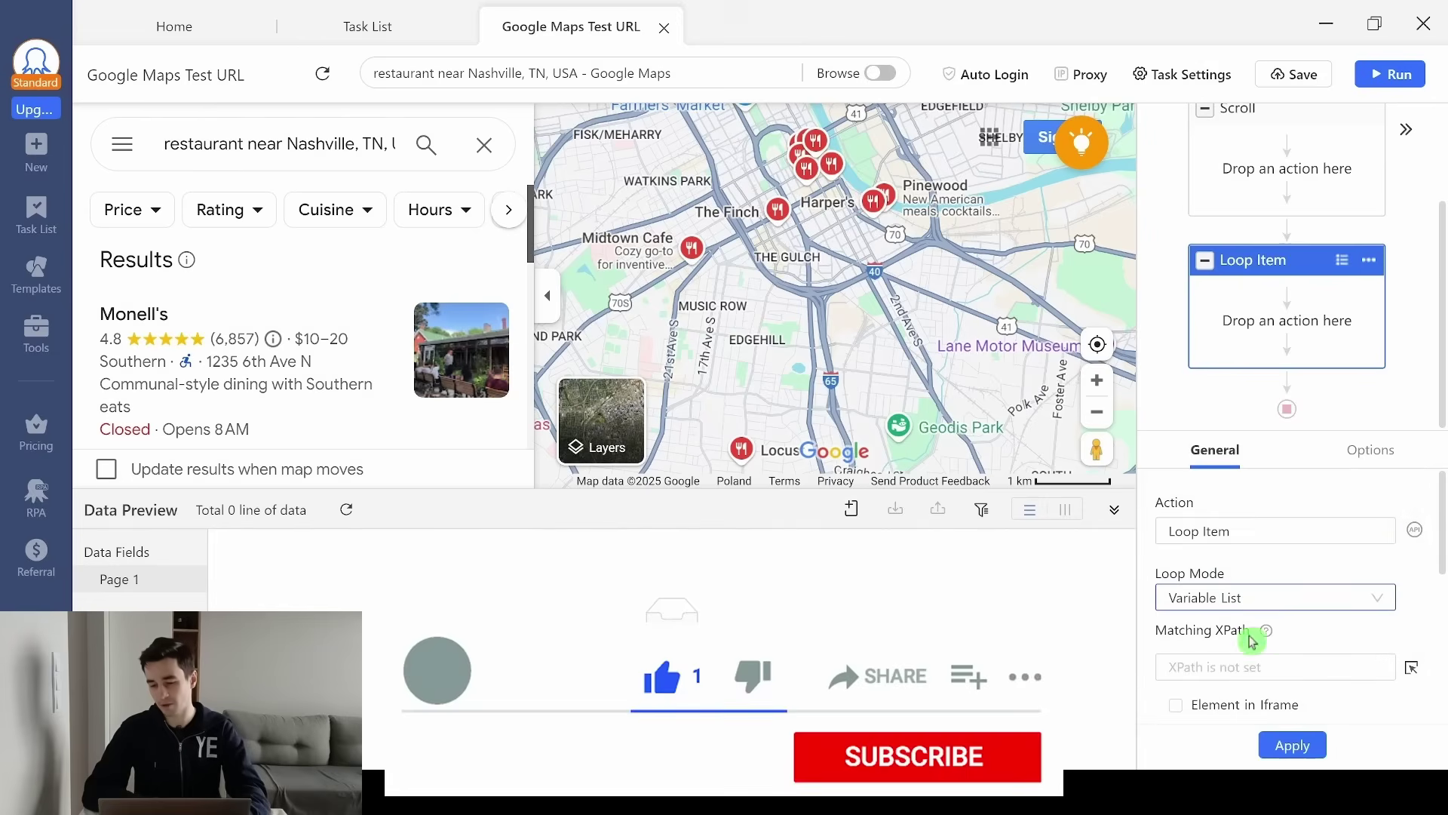
{"action": "left_click", "coordinate": [1248, 664]}
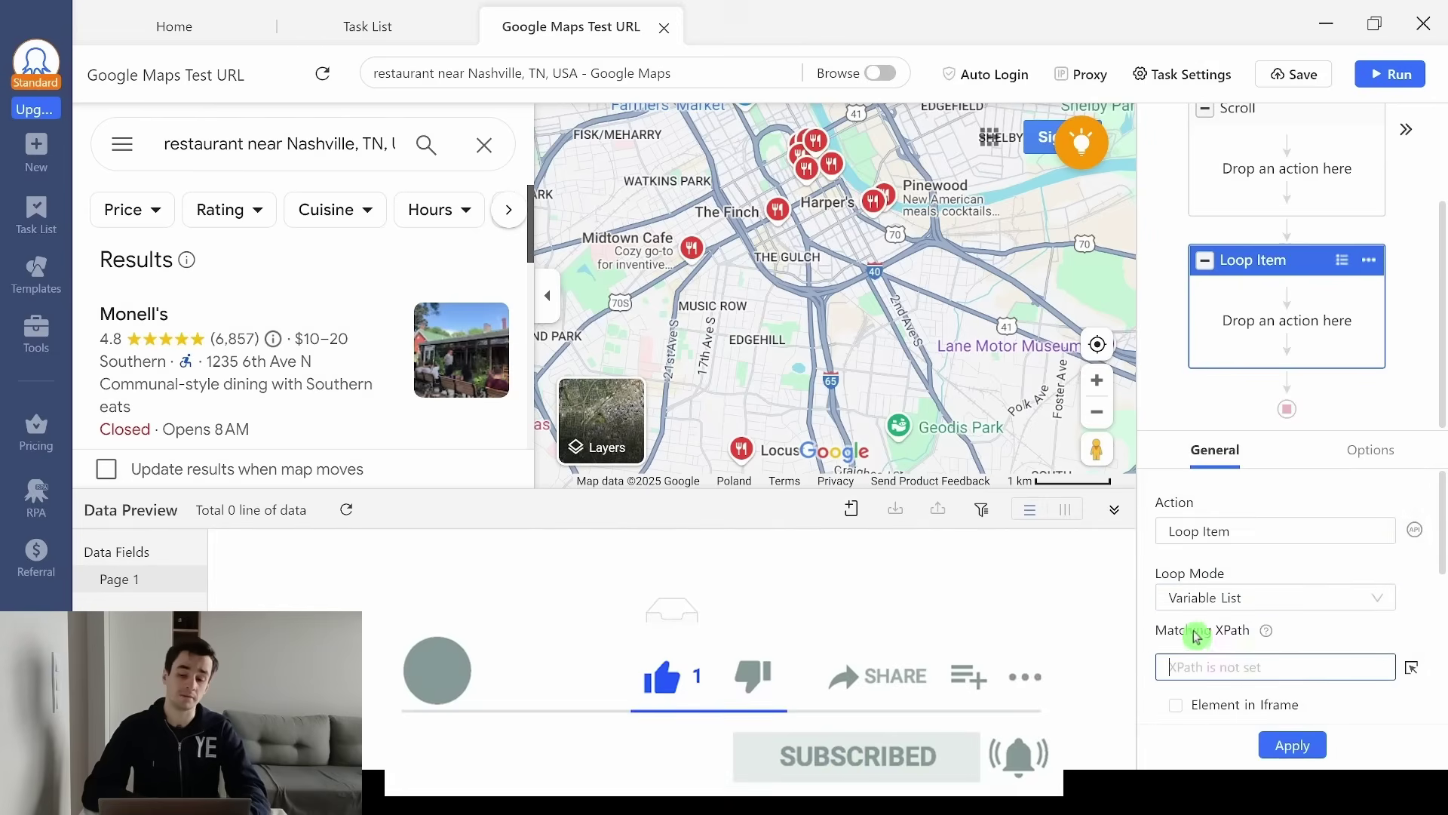
{"action": "scroll", "coordinate": [1197, 636], "scroll_direction": "down", "scroll_amount": 2}
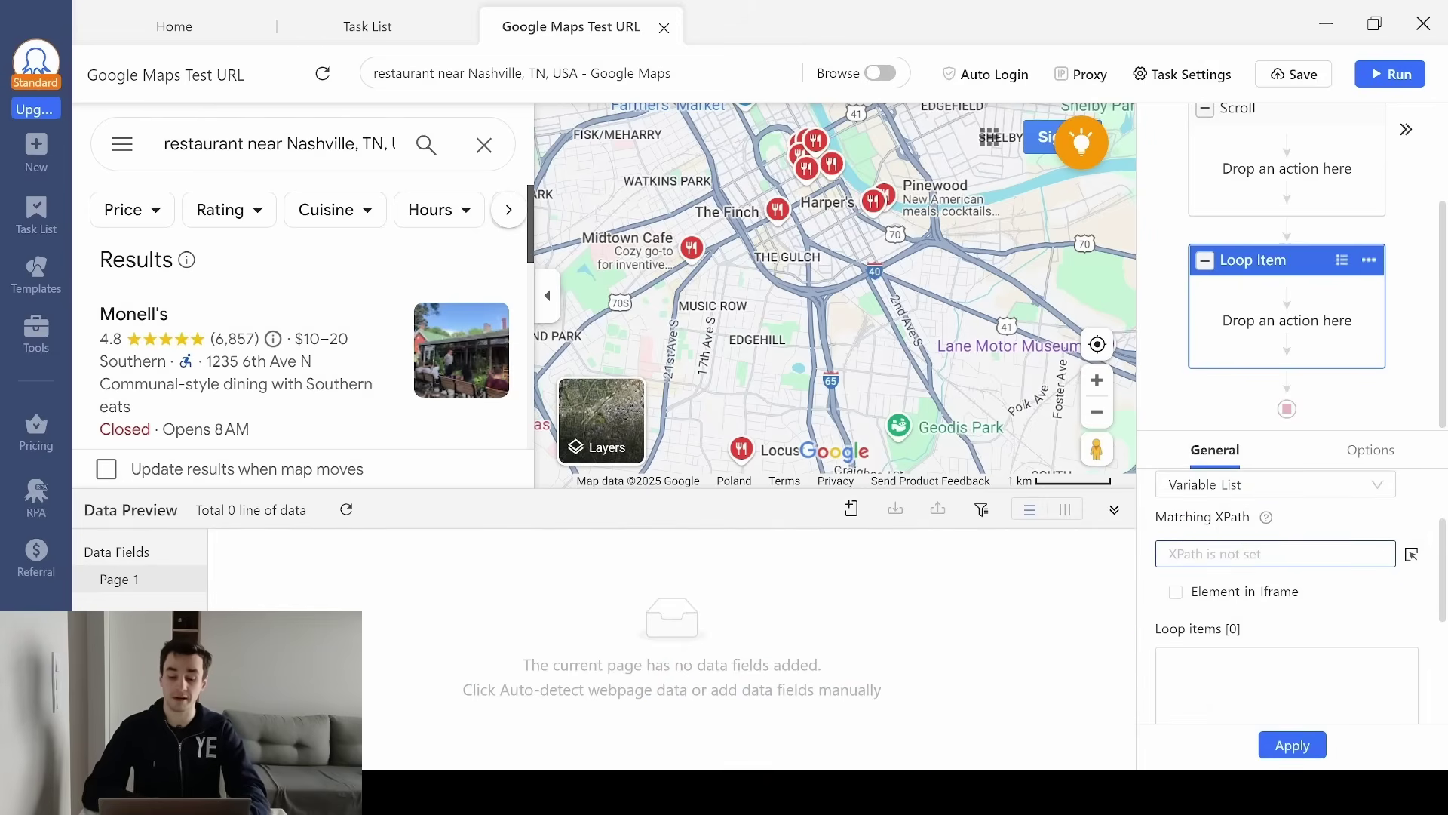
{"action": "key", "text": "alt+Tab"}
{"action": "left_click", "coordinate": [278, 226]}
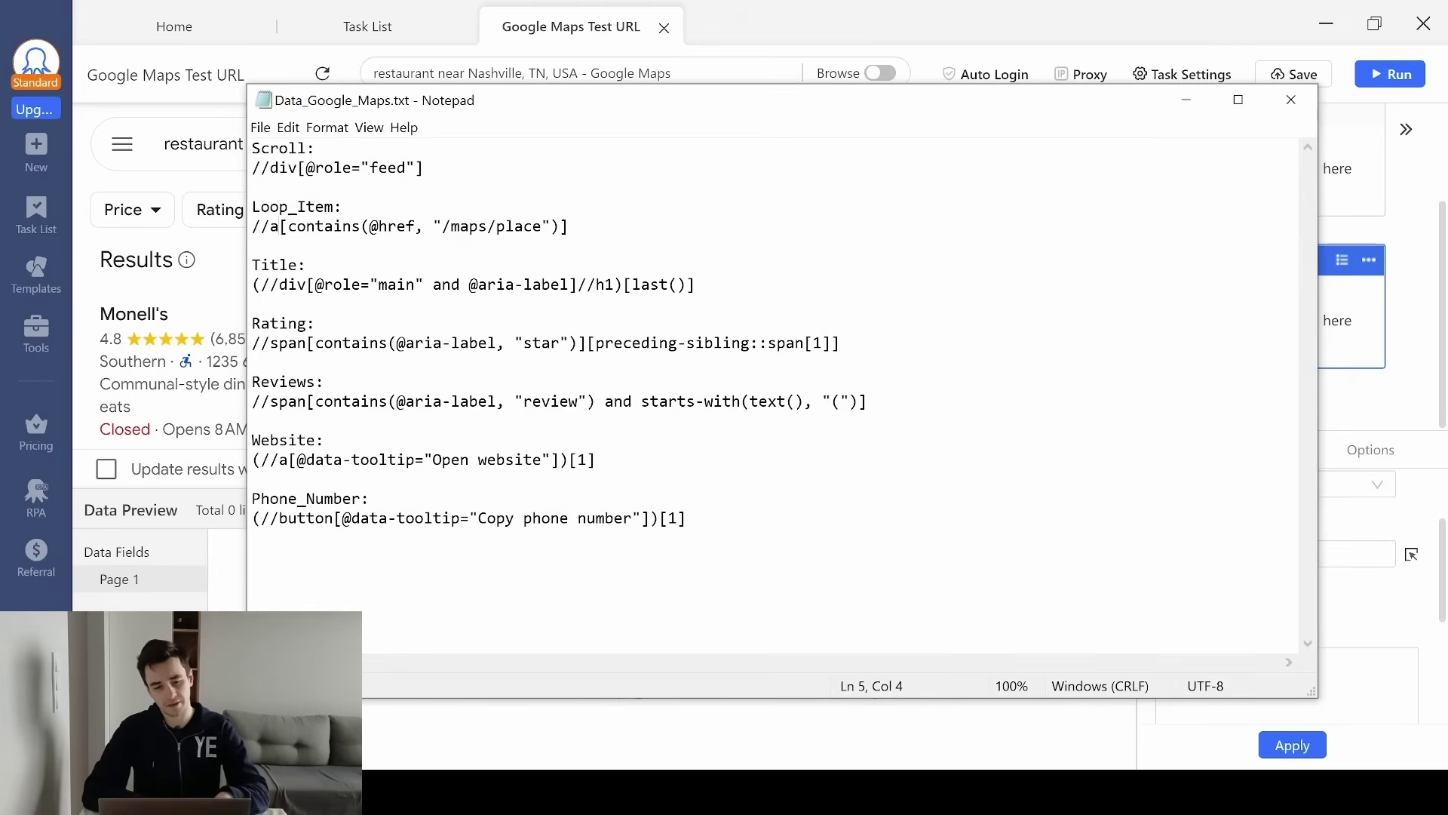
{"action": "key", "text": "shift+Down"}
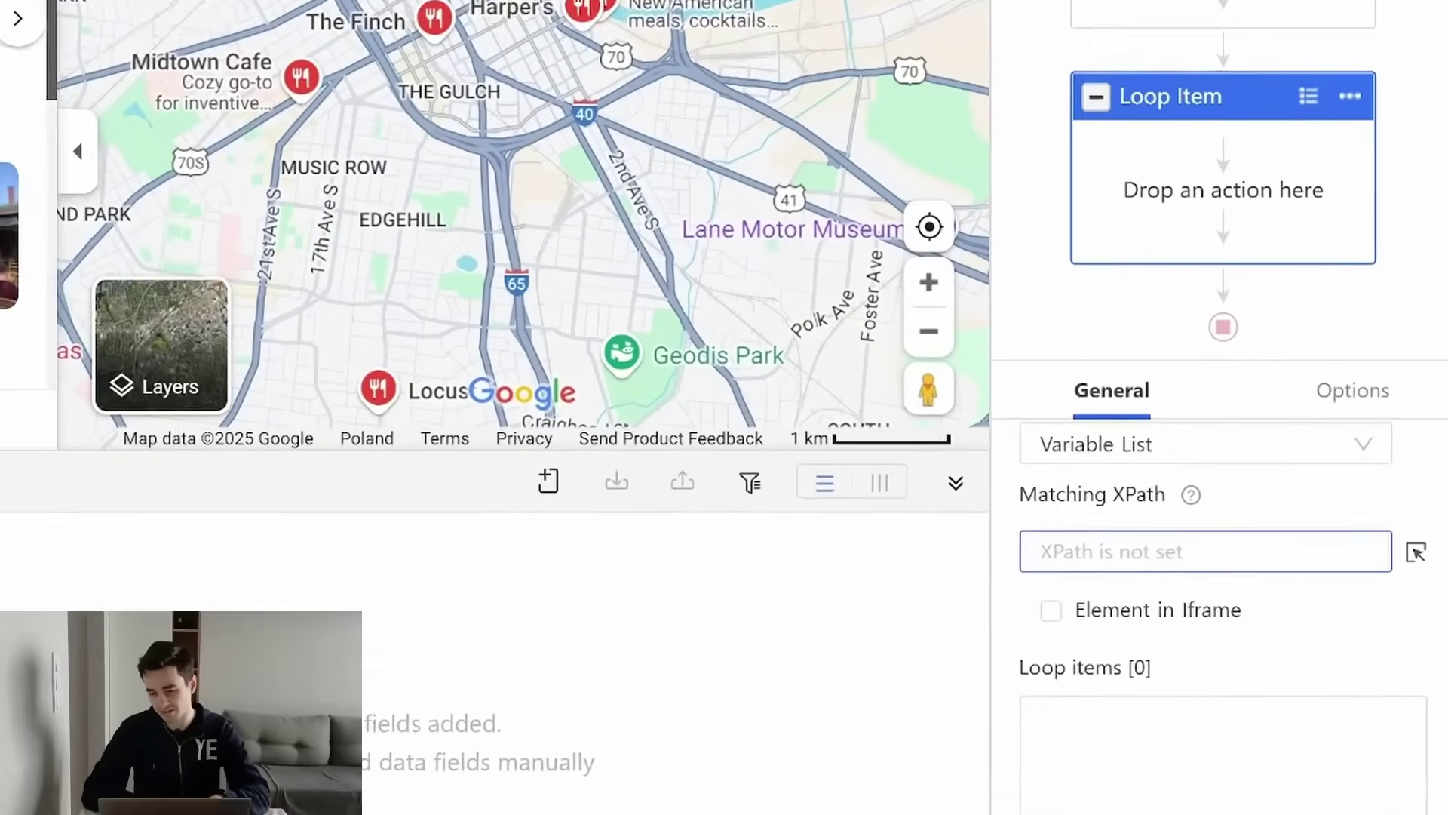
{"action": "type", "text": "//a[contains(@href, \"/maps/place\")]"}
{"action": "left_click", "coordinate": [990, 550]}
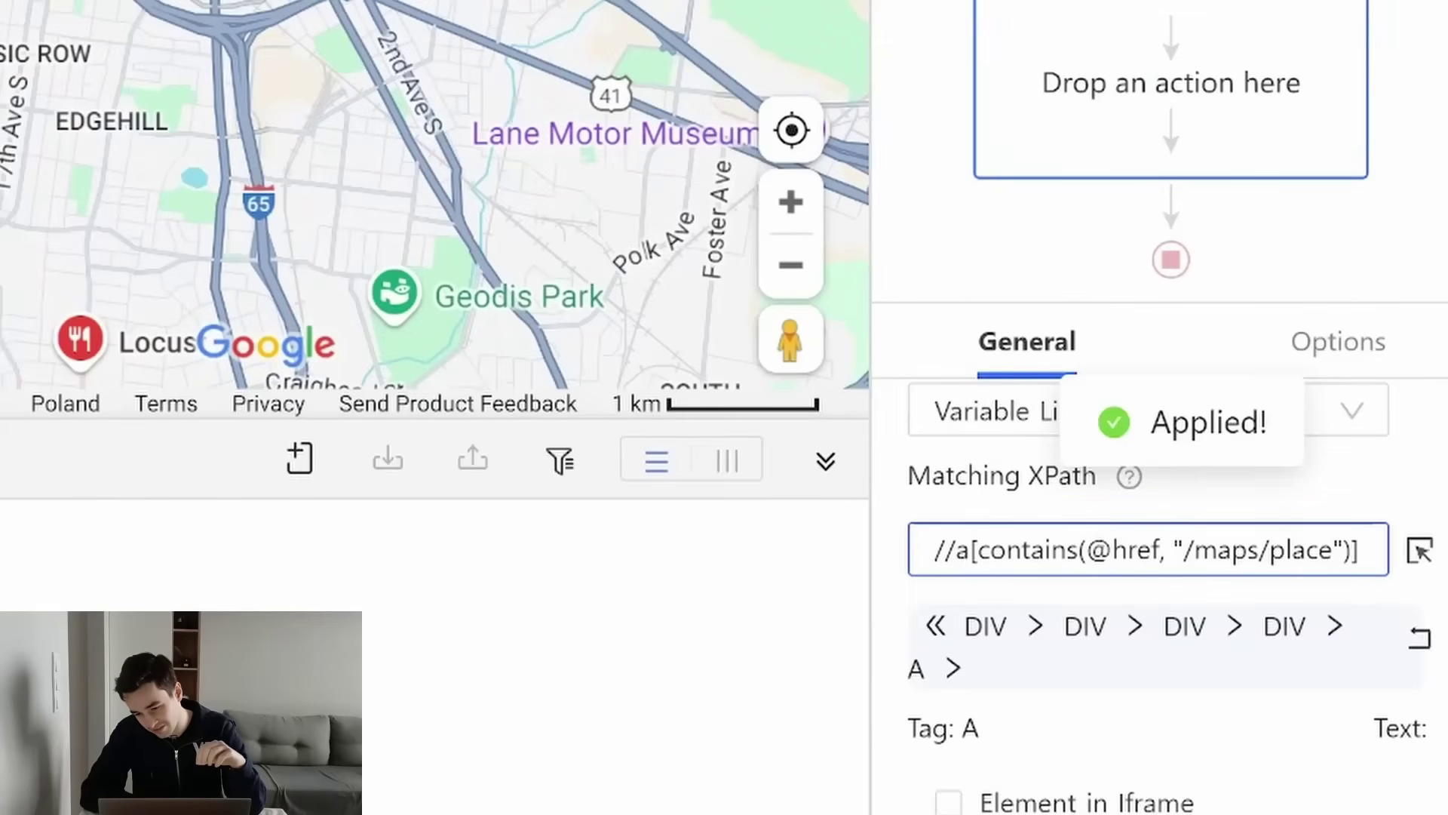
{"action": "left_click_drag", "start_coordinate": [1129, 549], "coordinate": [1166, 550]}
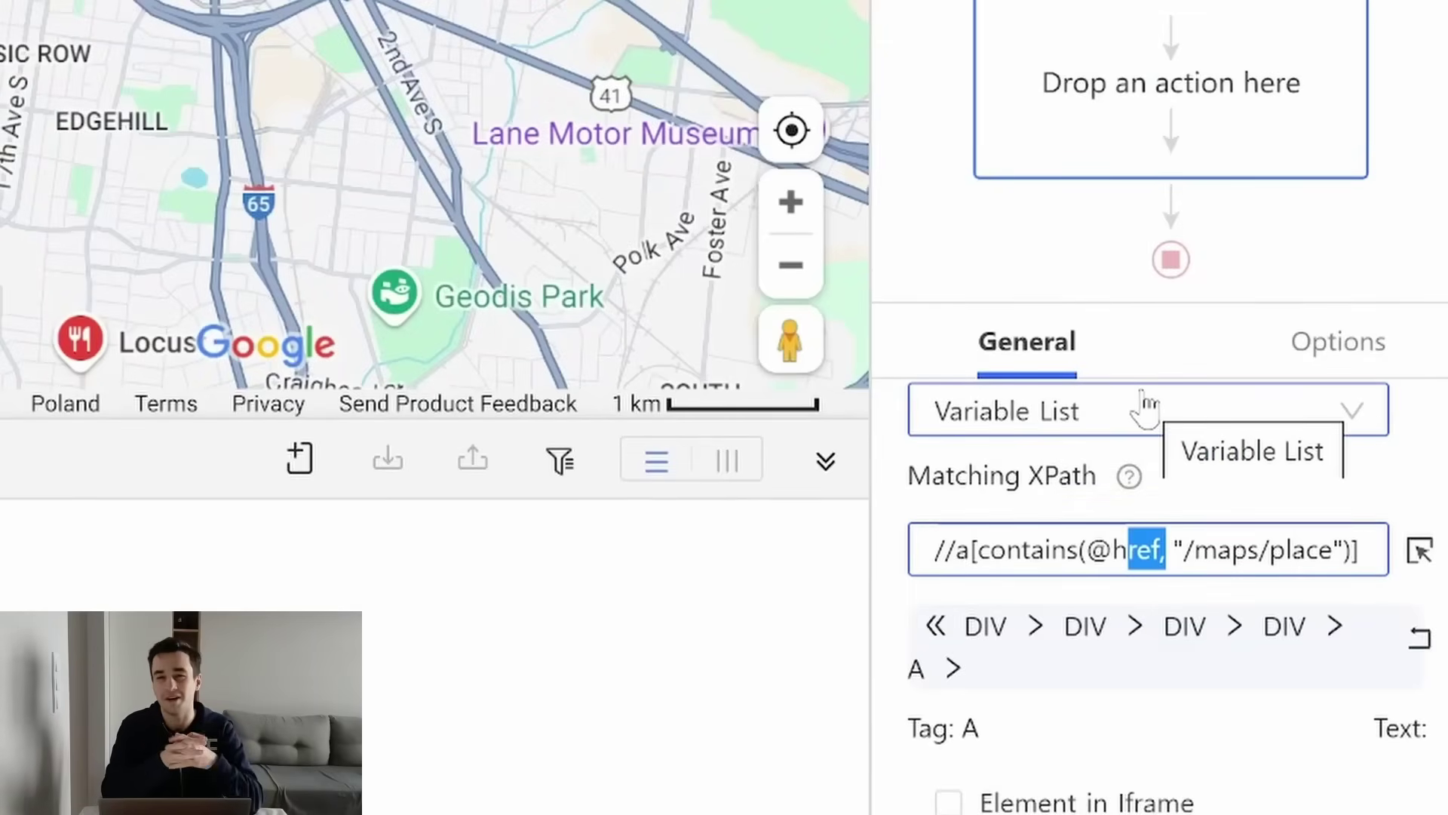
{"action": "key", "text": "Right"}
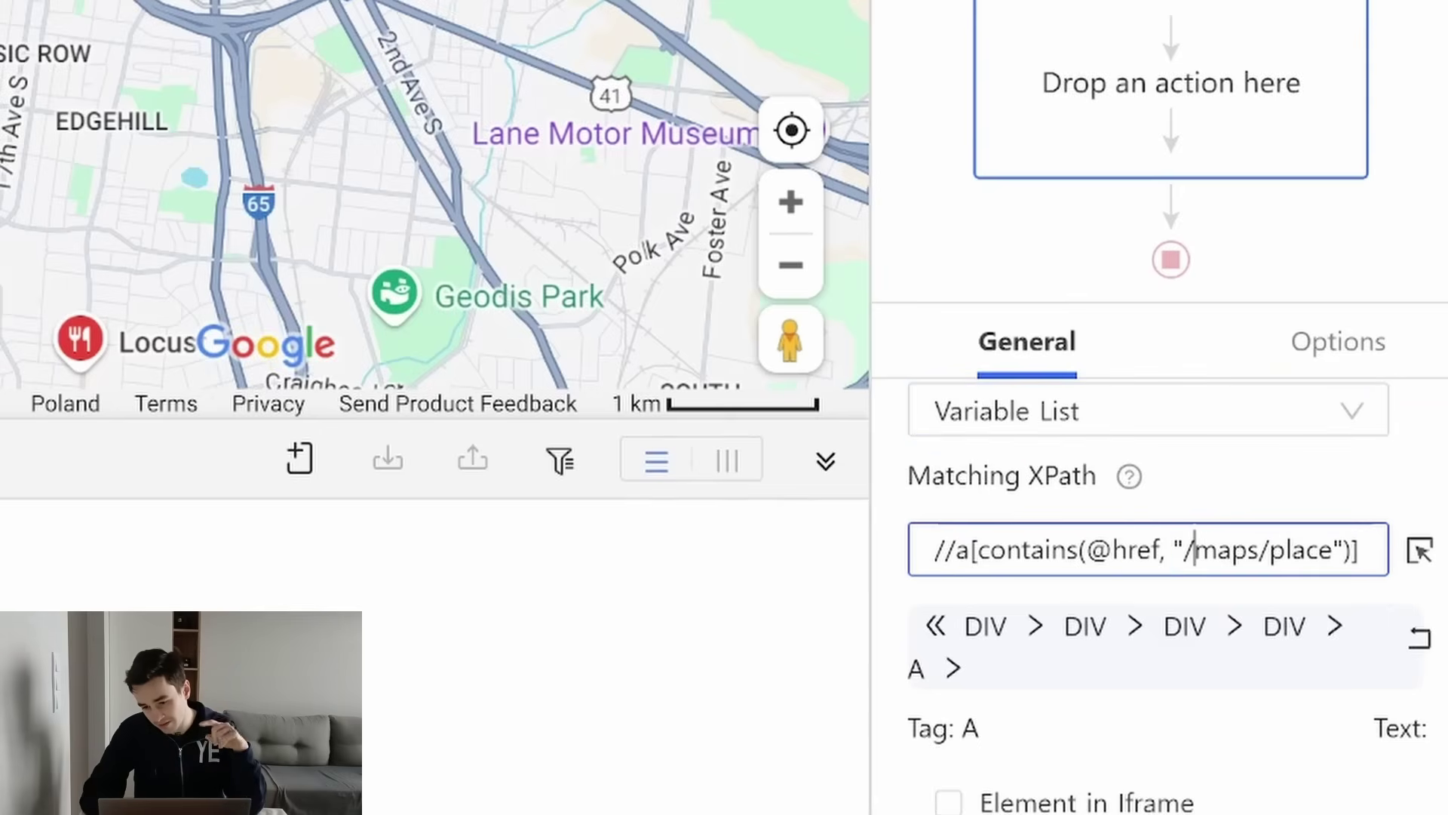
{"action": "double_click", "coordinate": [1022, 549]}
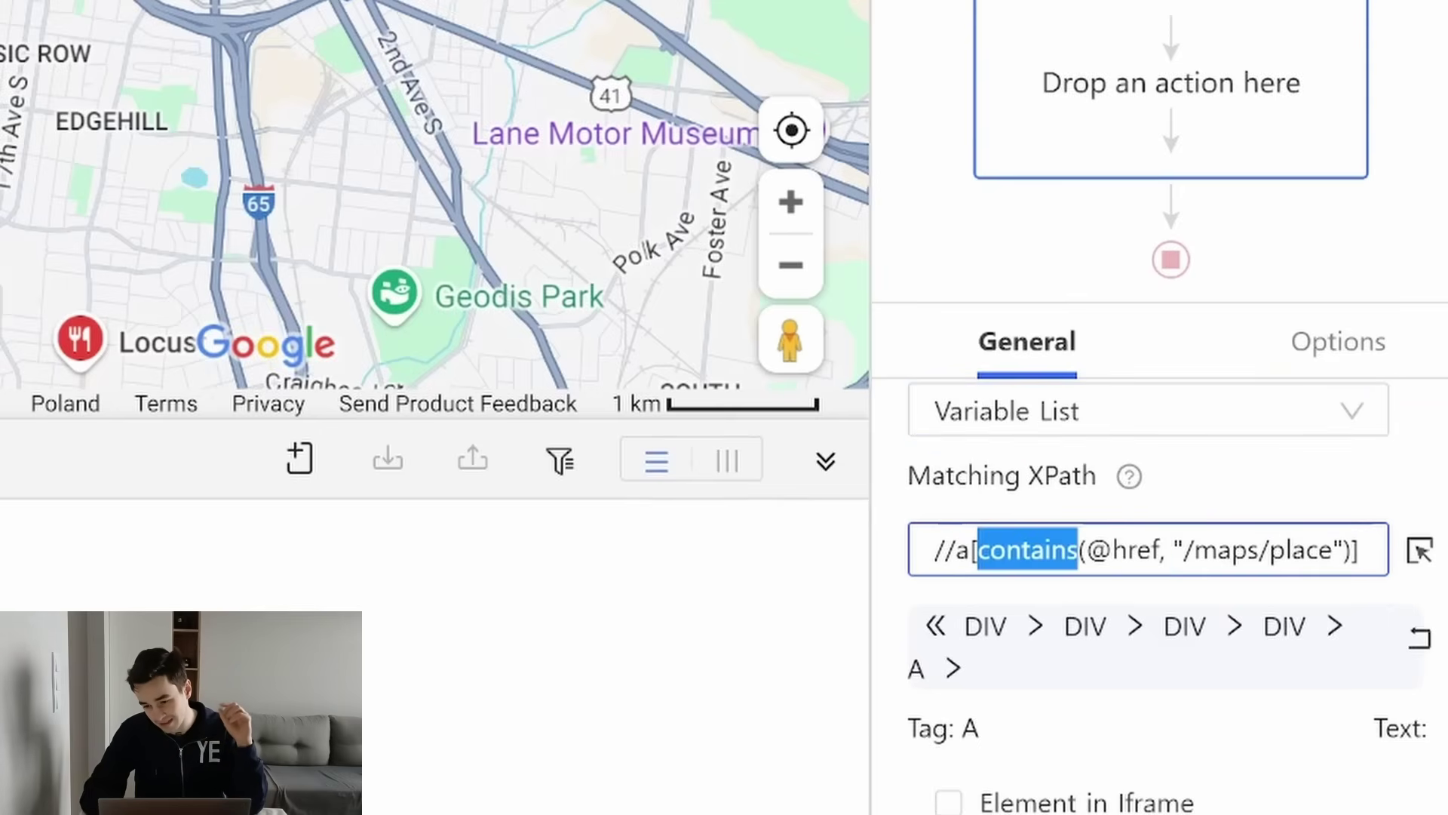
{"action": "left_click", "coordinate": [1194, 550]}
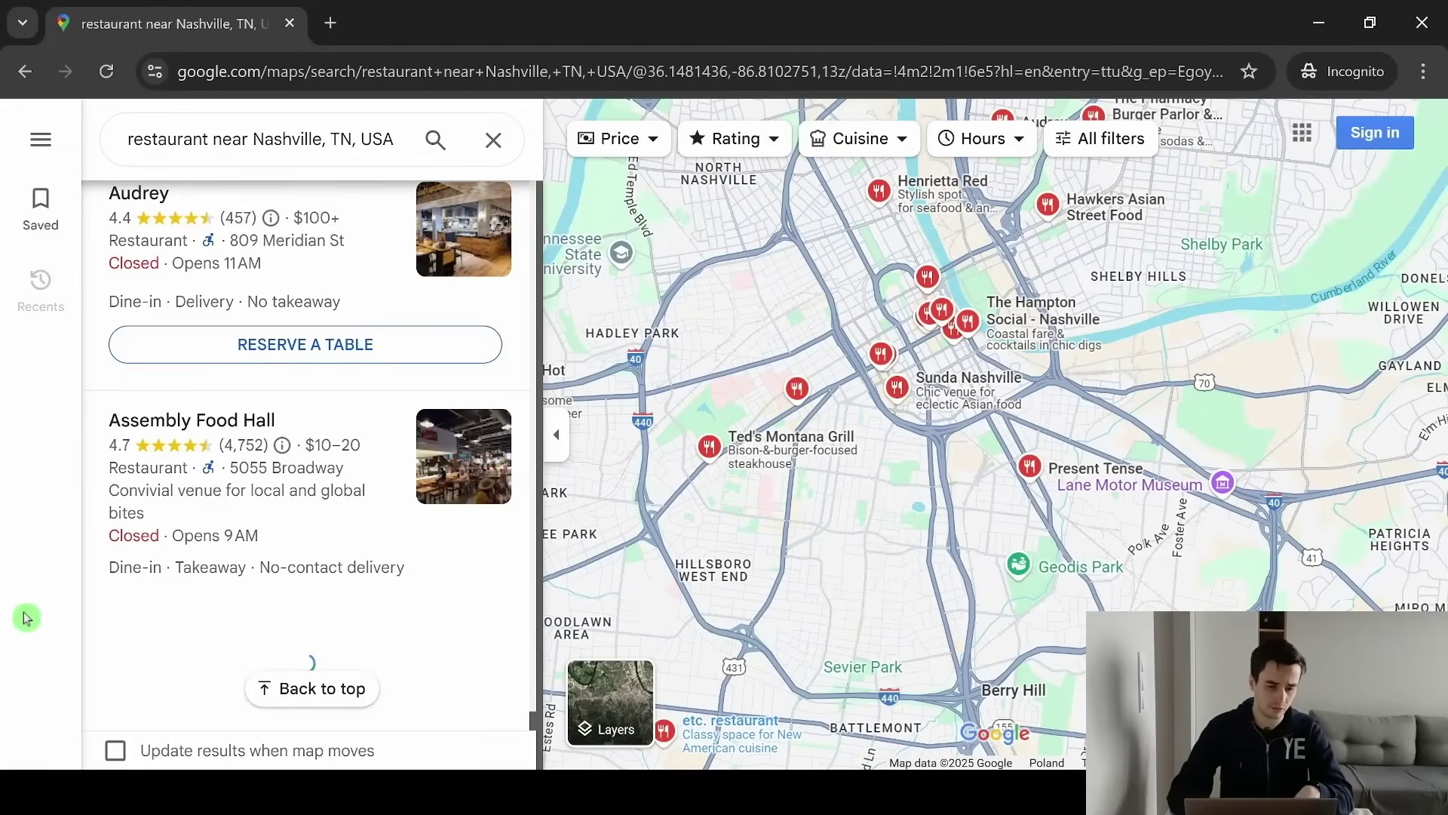
{"action": "key", "text": "ctrl+shift+i"}
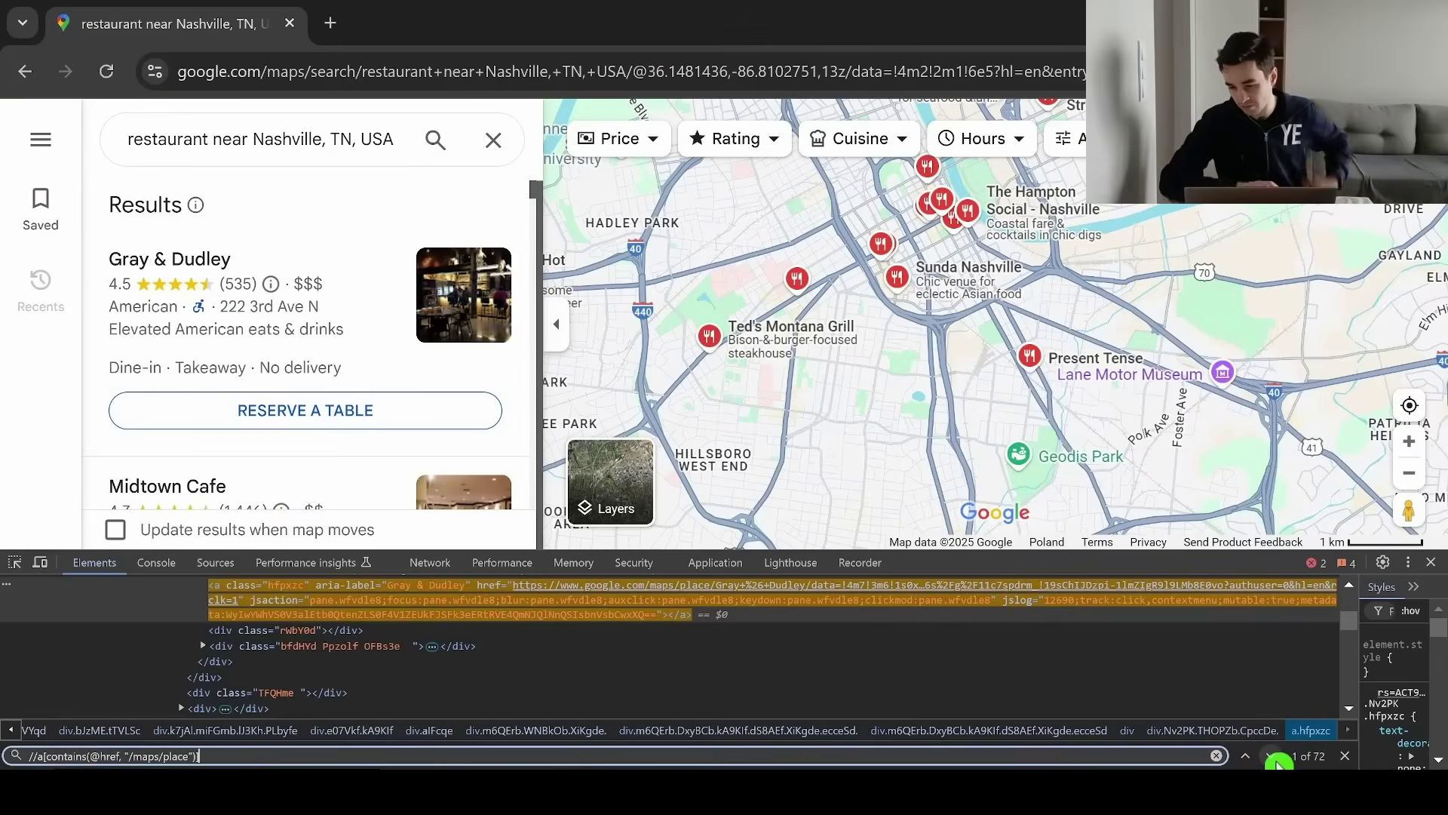
{"action": "left_click", "coordinate": [1274, 757]}
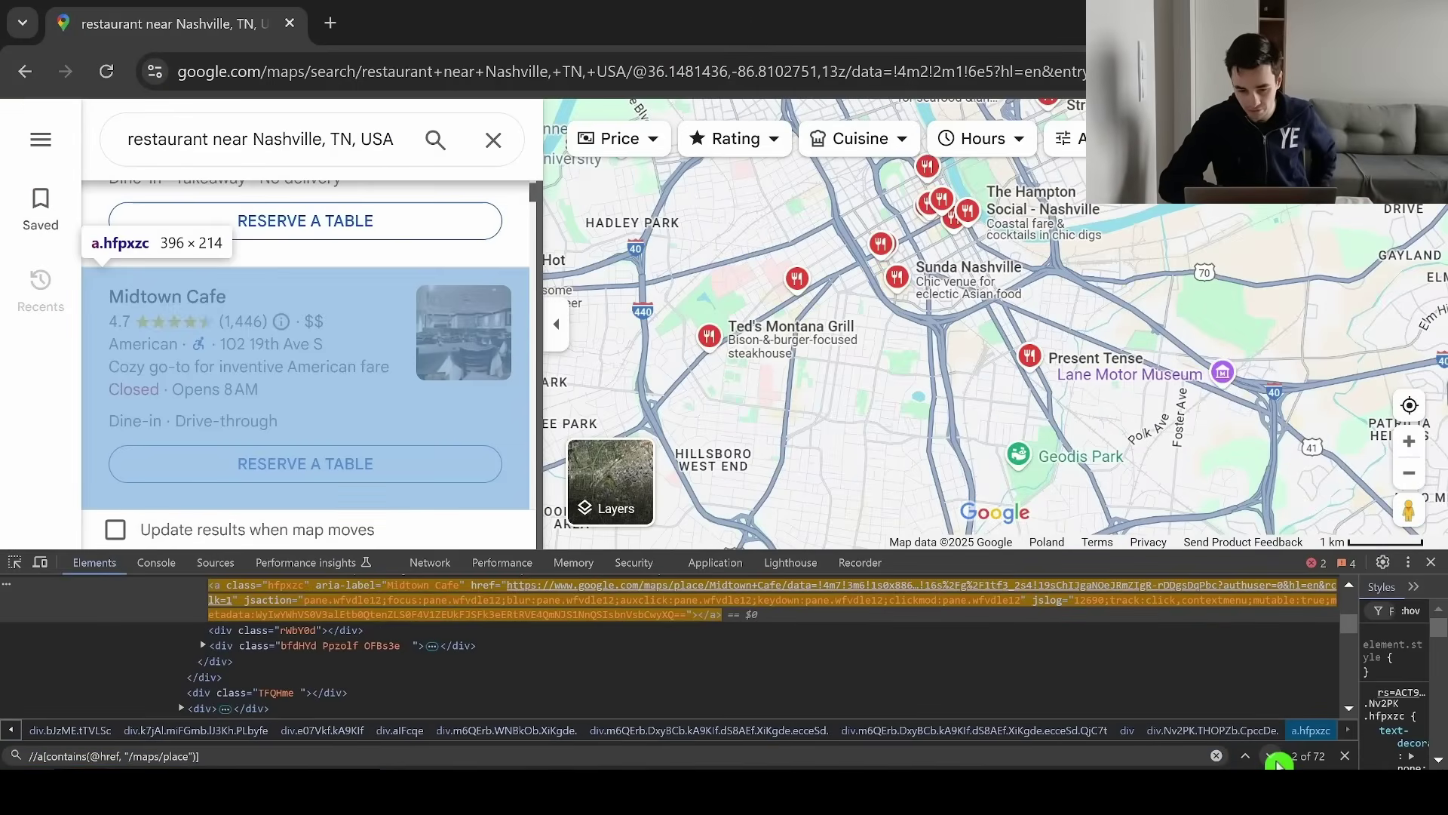
{"action": "left_click", "coordinate": [1275, 756]}
{"action": "left_click", "coordinate": [1275, 756]}
{"action": "left_click", "coordinate": [1275, 757]}
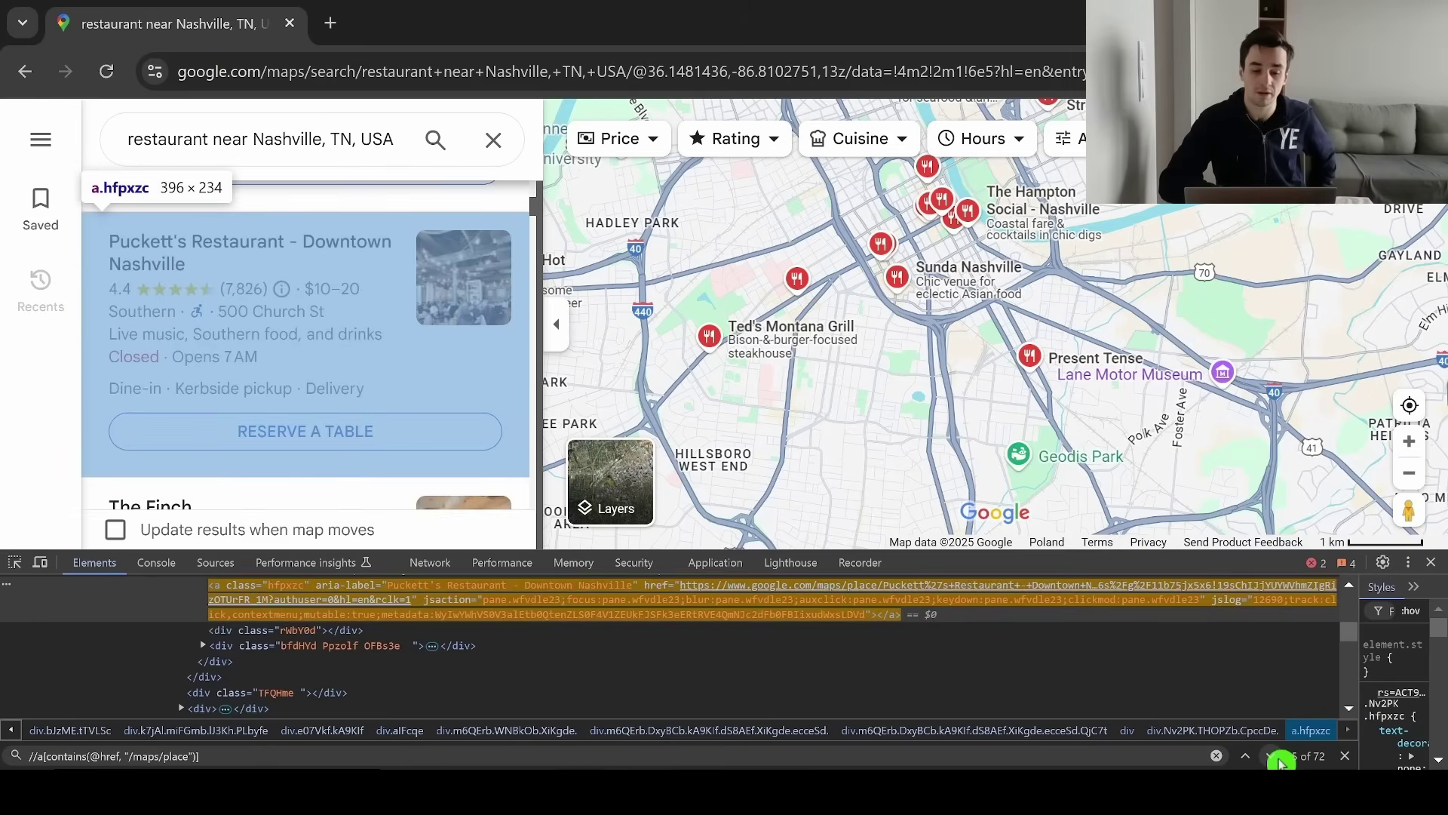
{"action": "left_click", "coordinate": [1275, 757]}
{"action": "left_click", "coordinate": [1275, 757]}
{"action": "left_click", "coordinate": [1275, 756]}
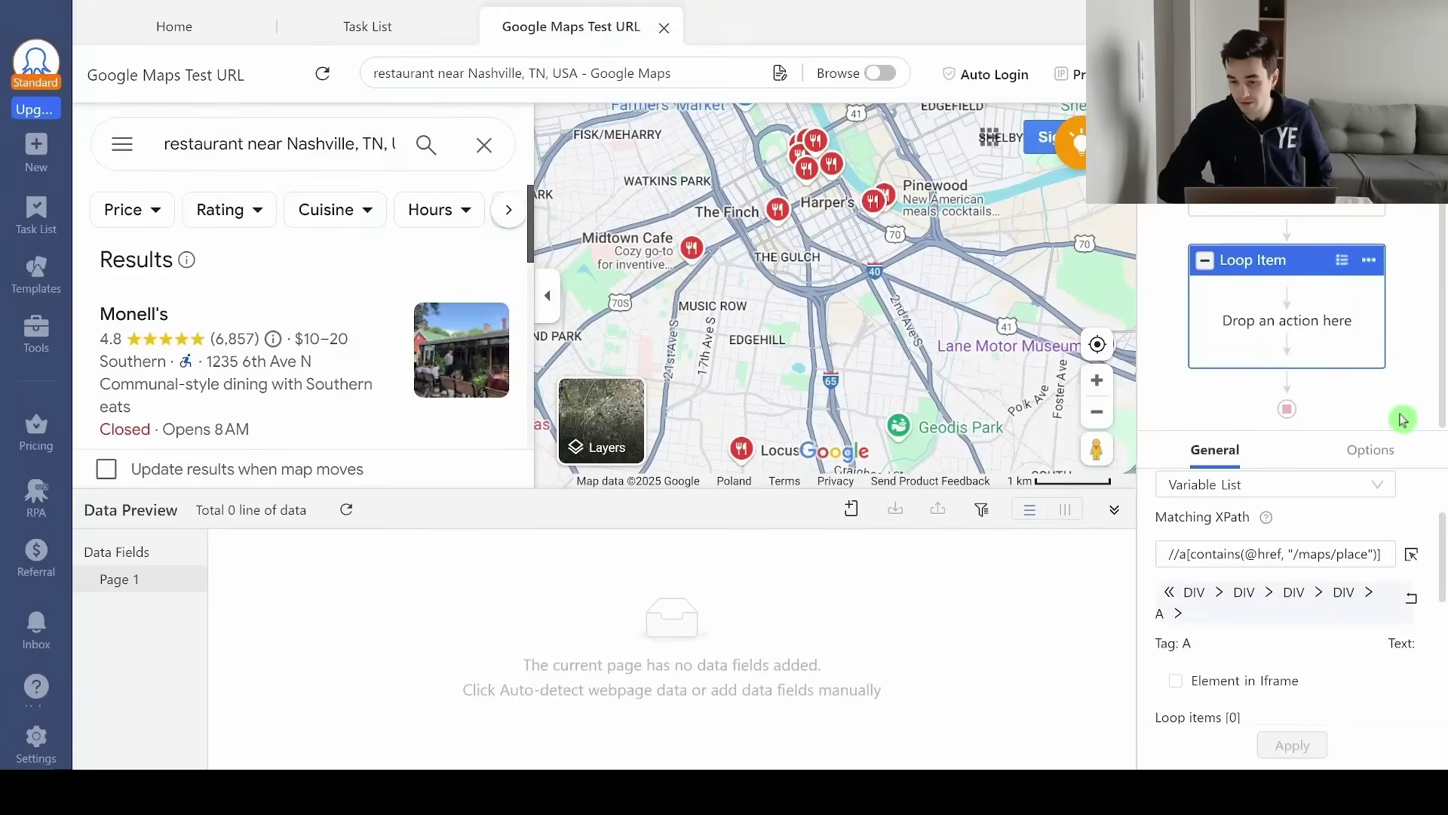
Back in Octoparse, check the Loop Item's matched elements, make it wait 1s before the action and apply the setting.
{"action": "scroll", "coordinate": [1403, 419], "scroll_direction": "up", "scroll_amount": 2}
{"action": "left_click", "coordinate": [1305, 475]}
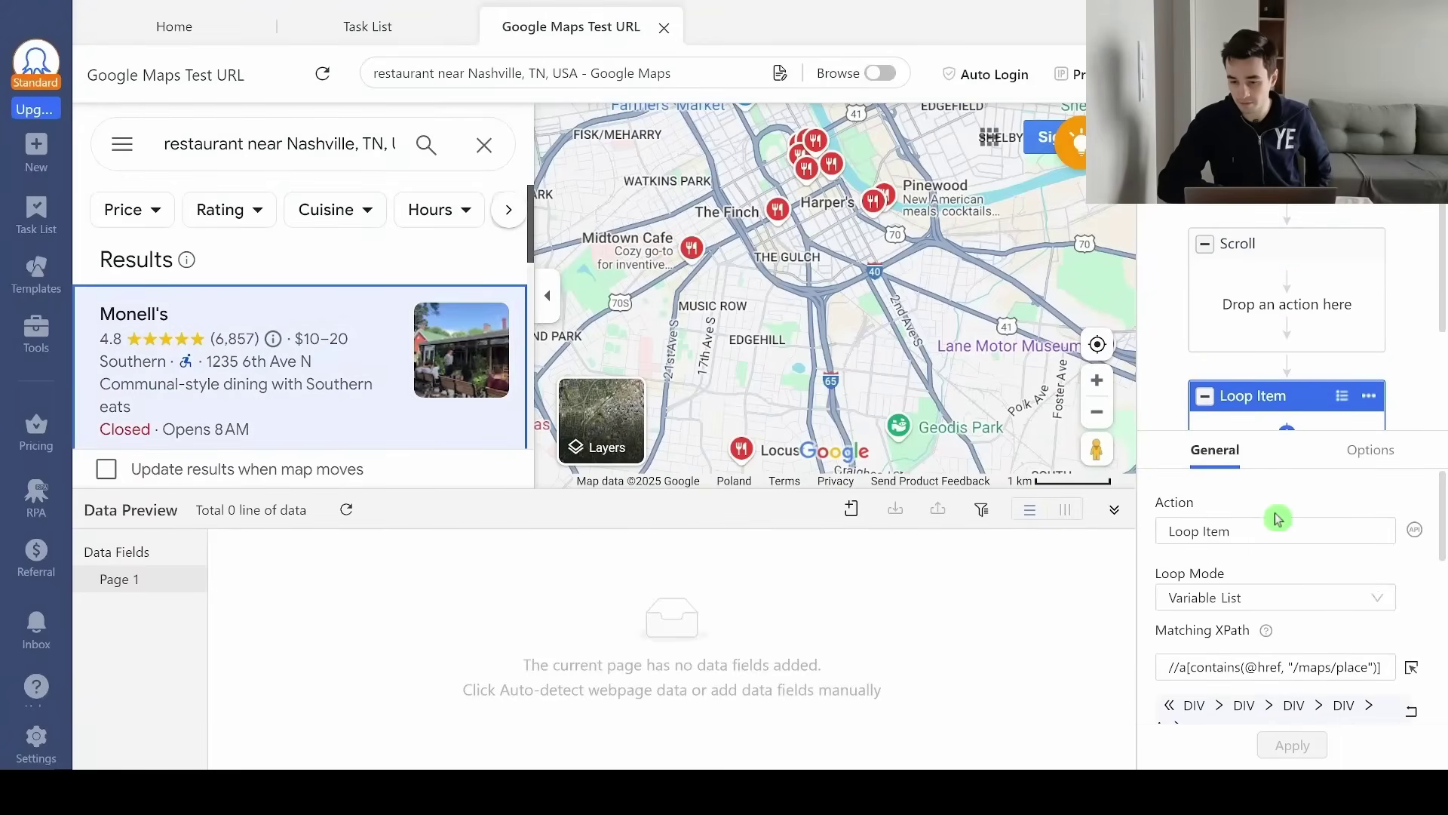
{"action": "scroll", "coordinate": [1277, 519], "scroll_direction": "down", "scroll_amount": 5}
{"action": "scroll", "coordinate": [1222, 528], "scroll_direction": "up", "scroll_amount": 2}
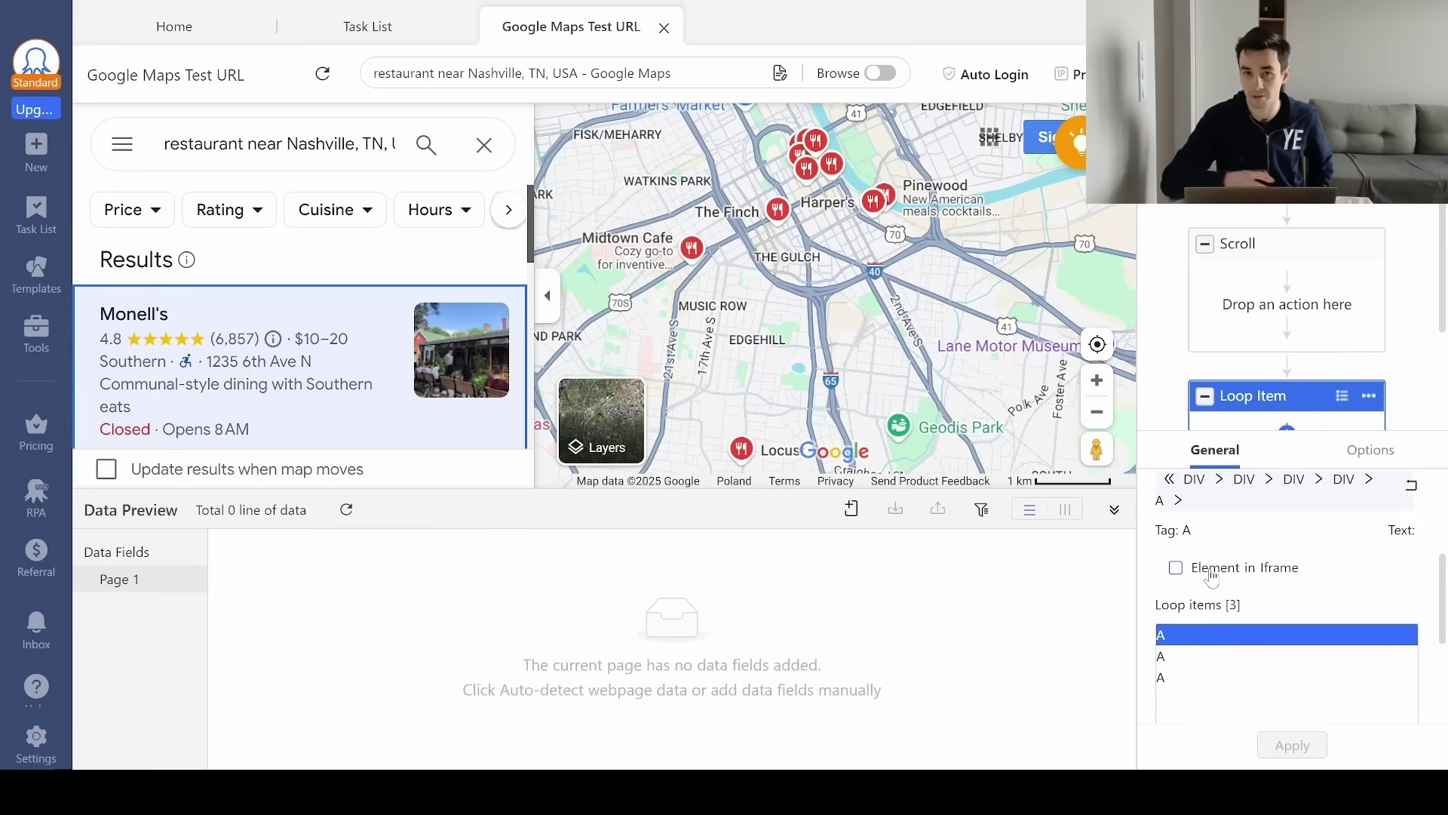
{"action": "left_click", "coordinate": [1371, 449]}
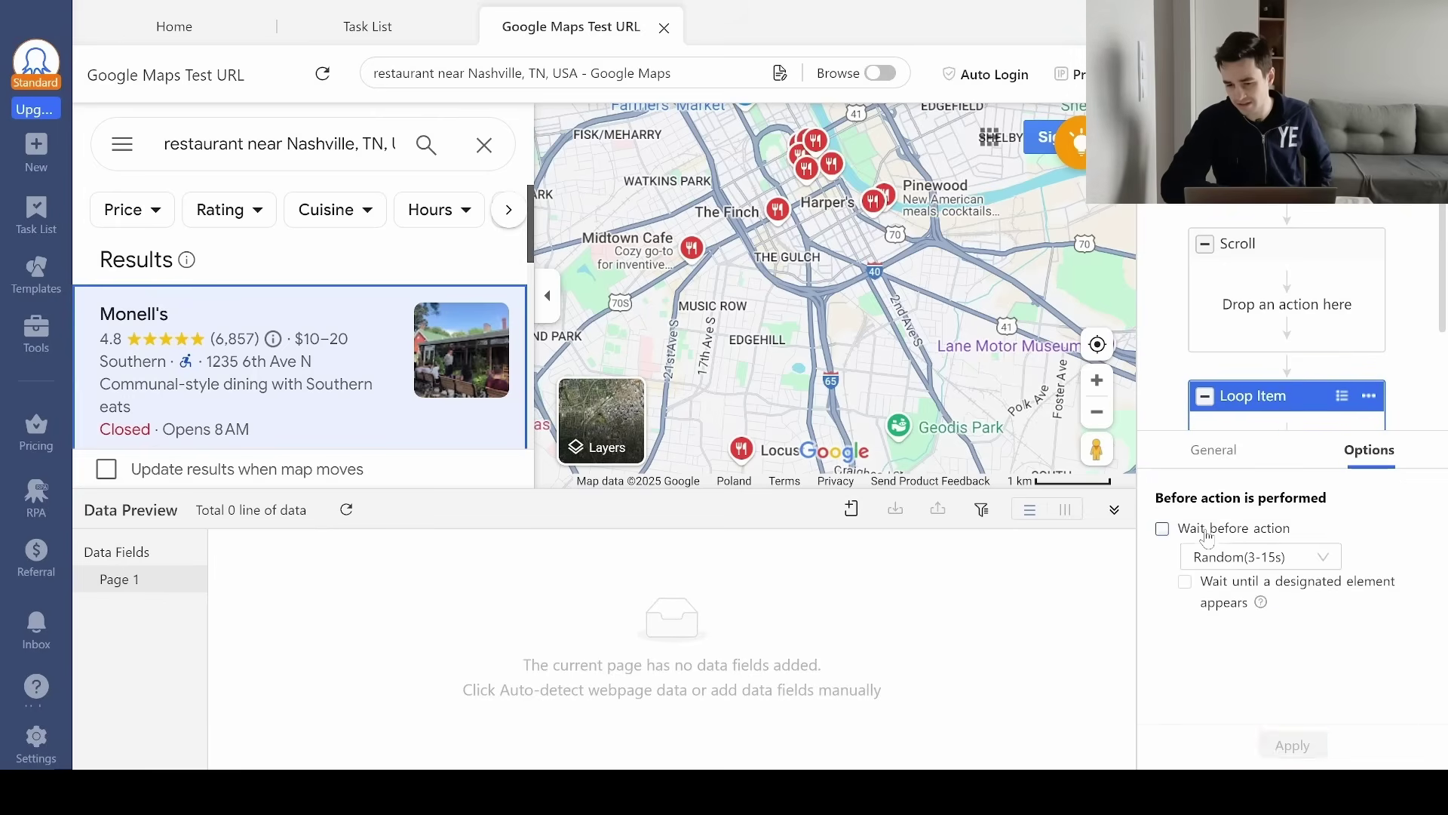
{"action": "left_click", "coordinate": [1162, 528]}
{"action": "left_click", "coordinate": [1253, 557]}
{"action": "left_click", "coordinate": [1245, 635]}
{"action": "left_click", "coordinate": [1292, 746]}
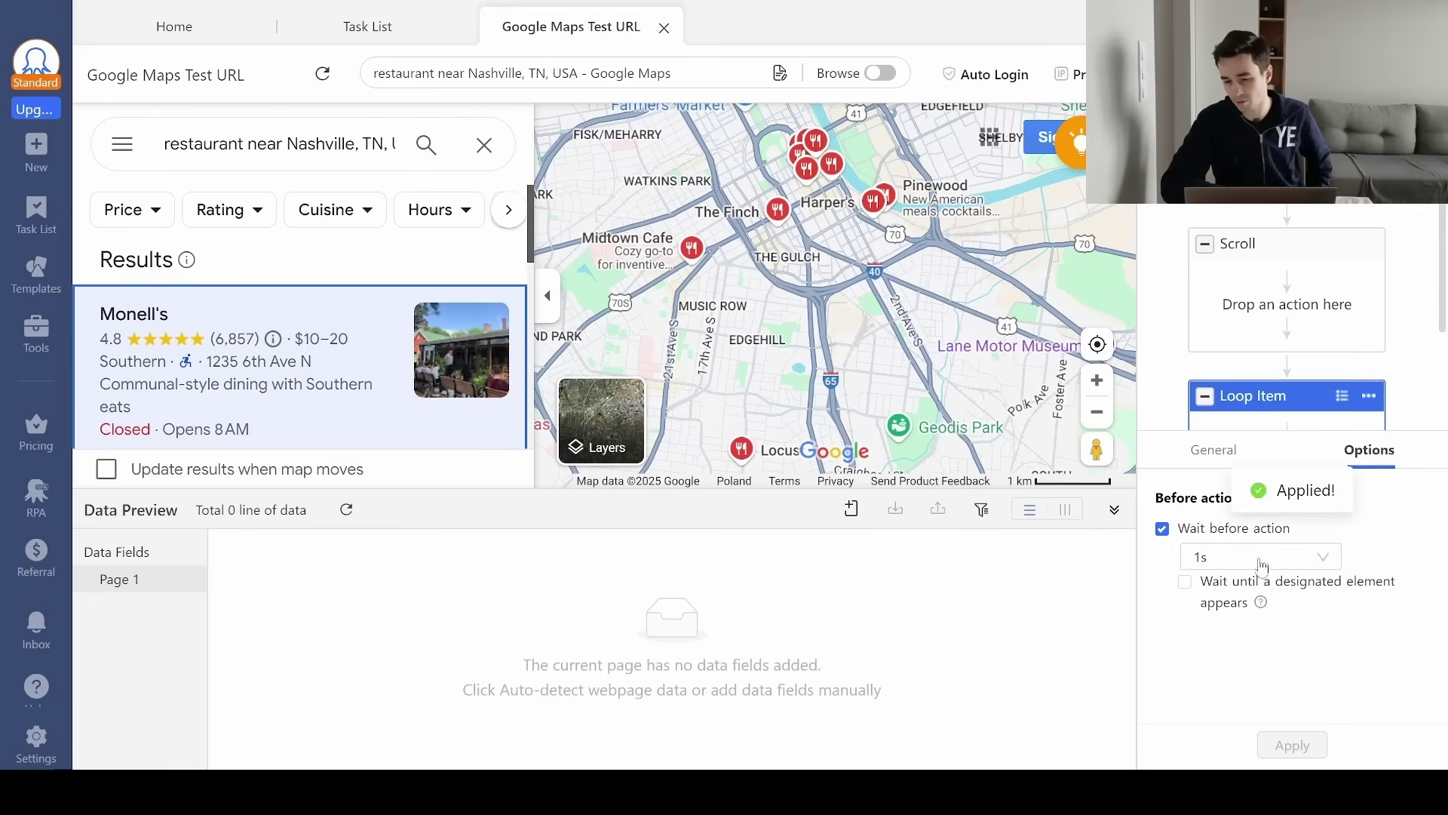
Add an Extract Data action inside the Loop Item.
{"action": "left_click", "coordinate": [1178, 446]}
{"action": "scroll", "coordinate": [1290, 375], "scroll_direction": "down", "scroll_amount": 2}
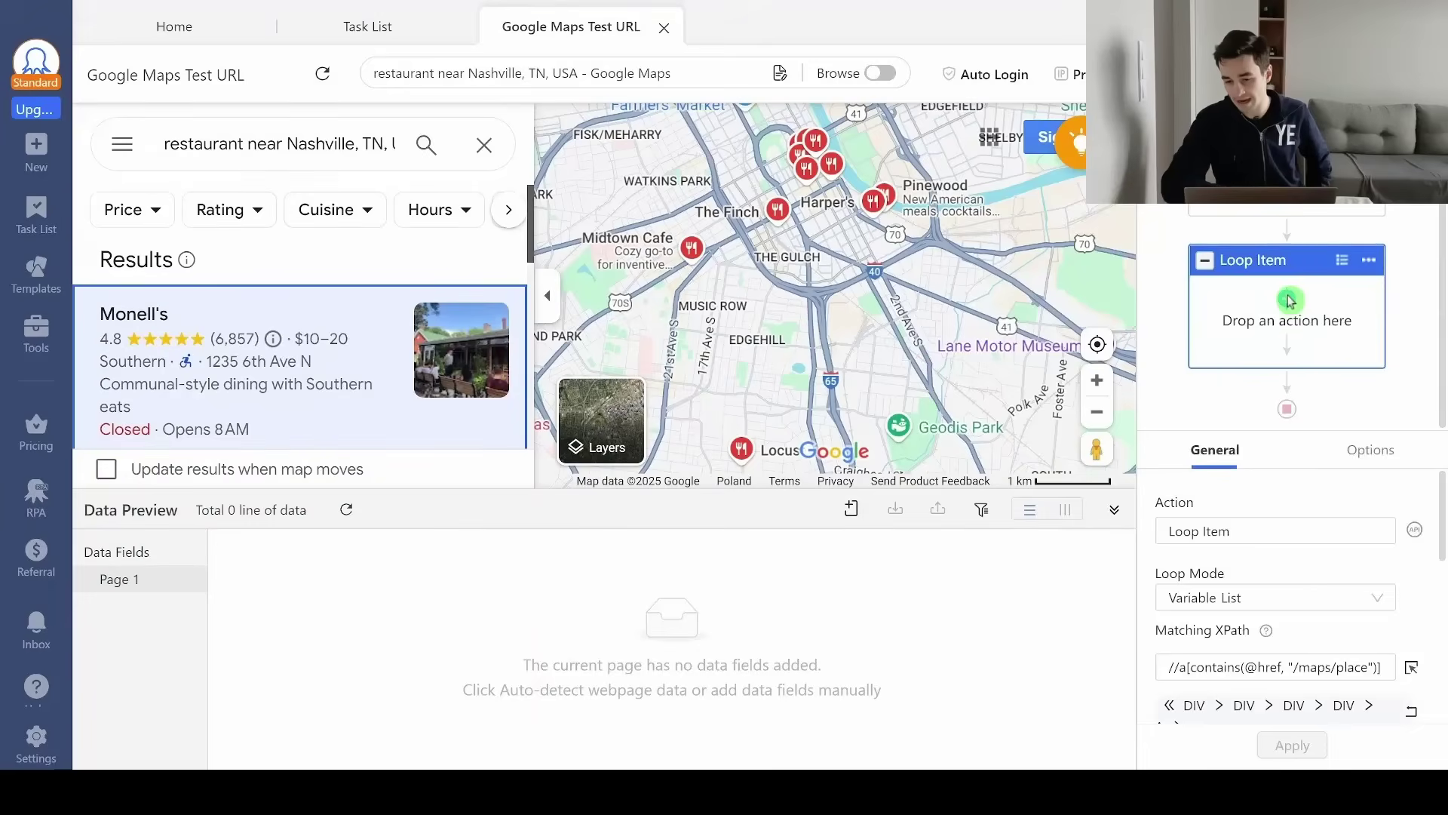
{"action": "left_click", "coordinate": [1290, 300]}
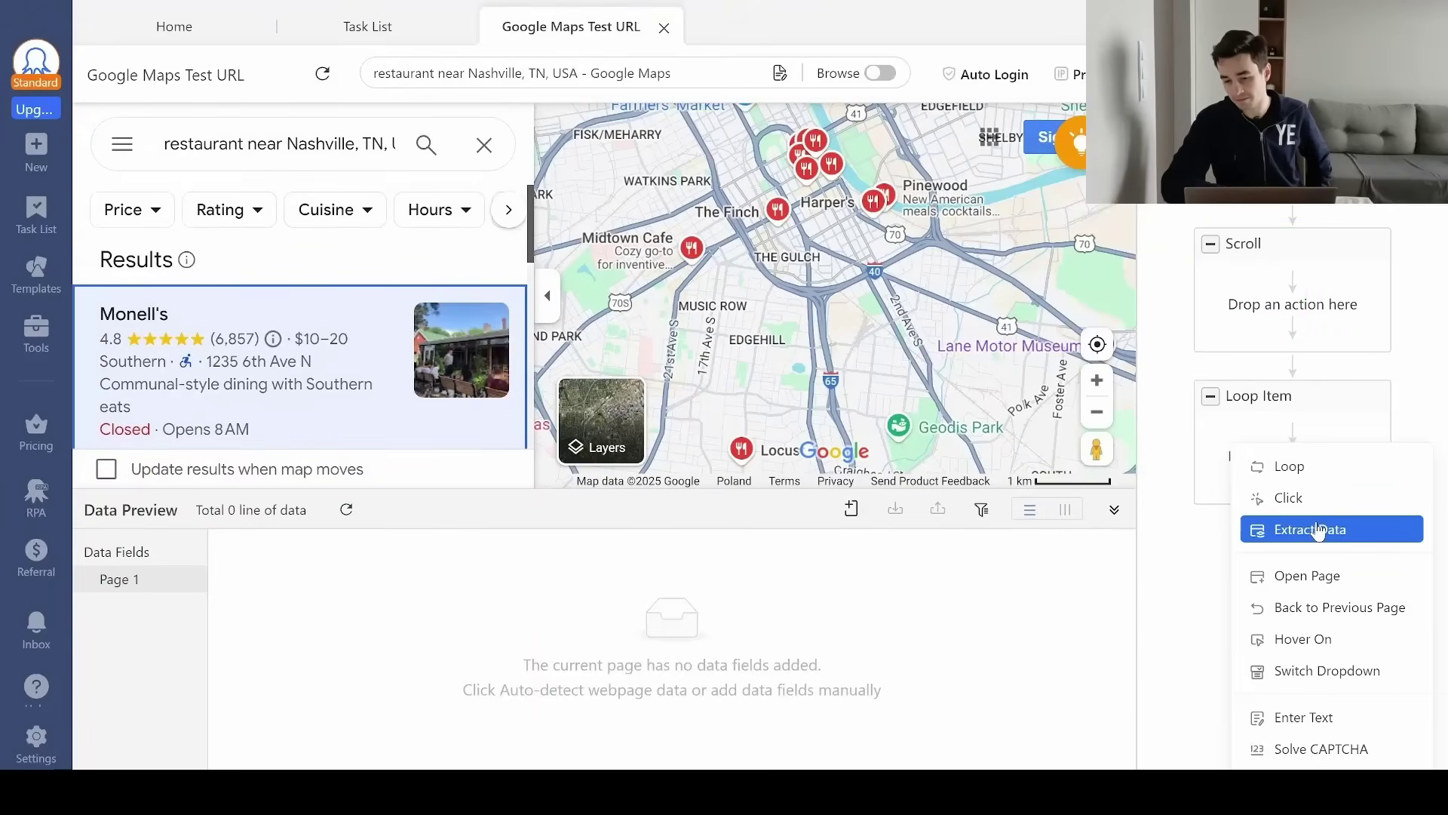
{"action": "left_click", "coordinate": [1308, 528]}
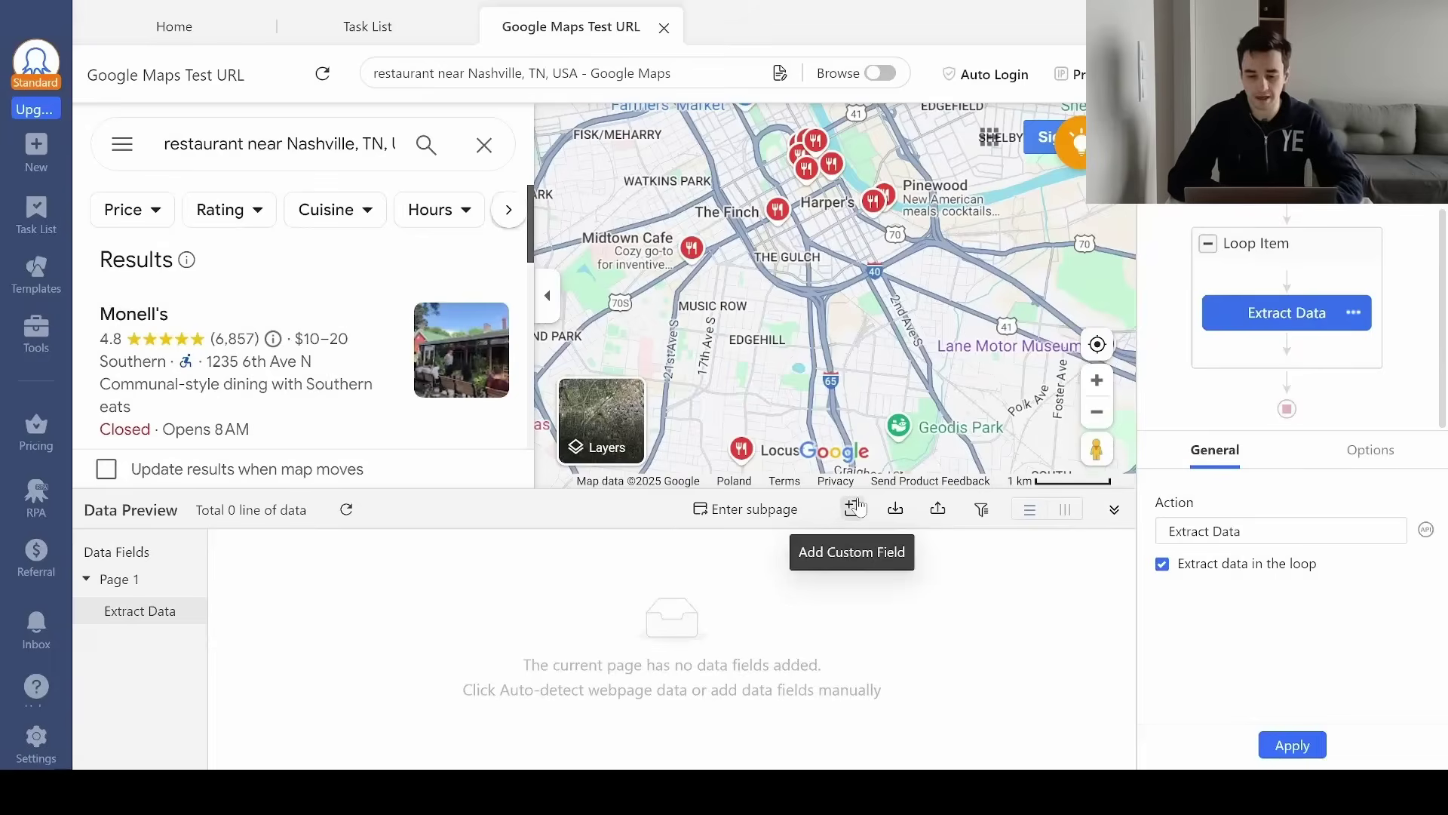
Add a custom field named URL that captures data on the page, relative to the Loop Item.
{"action": "left_click", "coordinate": [851, 509]}
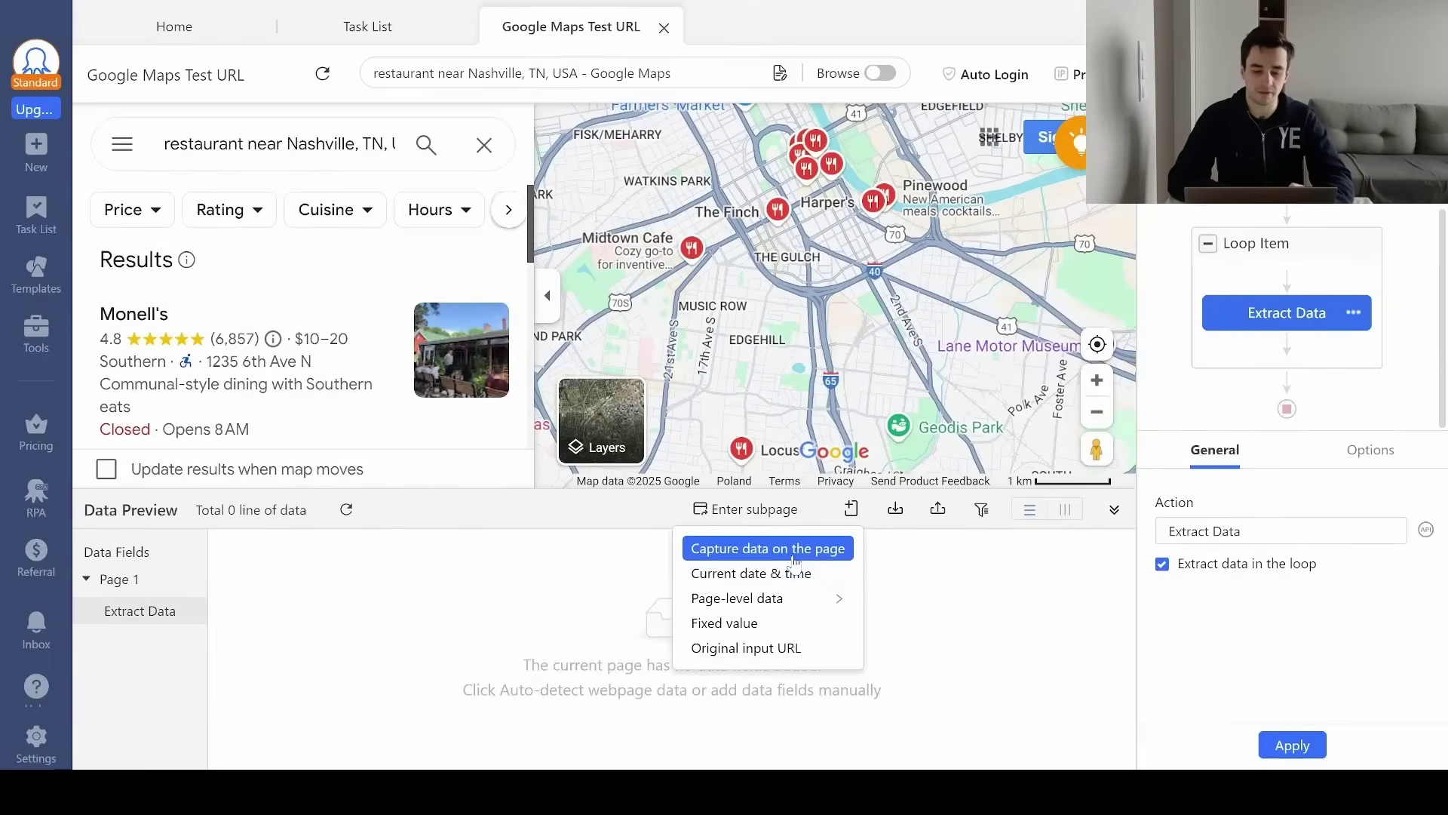
{"action": "left_click", "coordinate": [794, 559]}
{"action": "key", "text": "ctrl+a"}
{"action": "type", "text": "URL"}
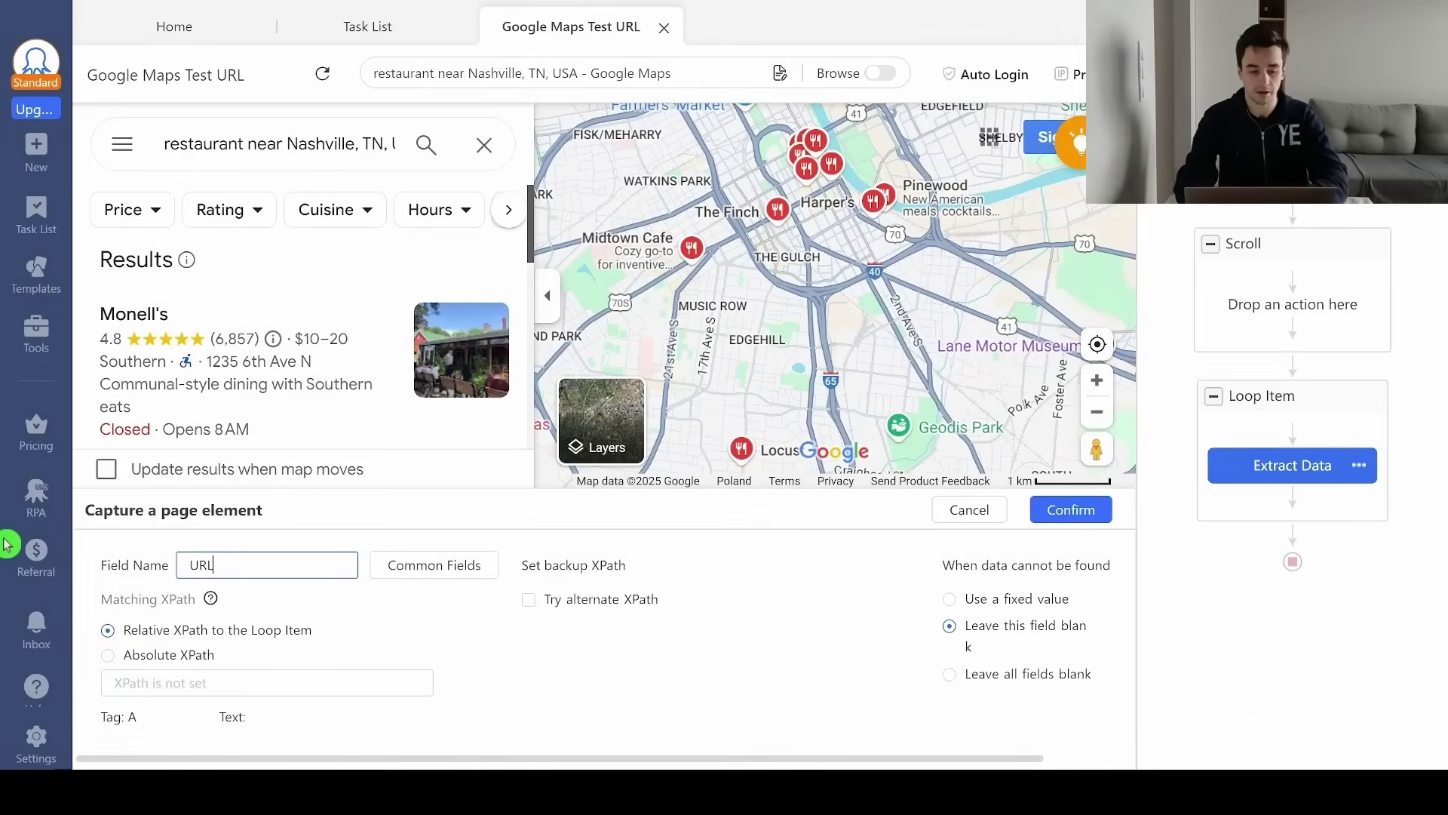
{"action": "left_click", "coordinate": [121, 683]}
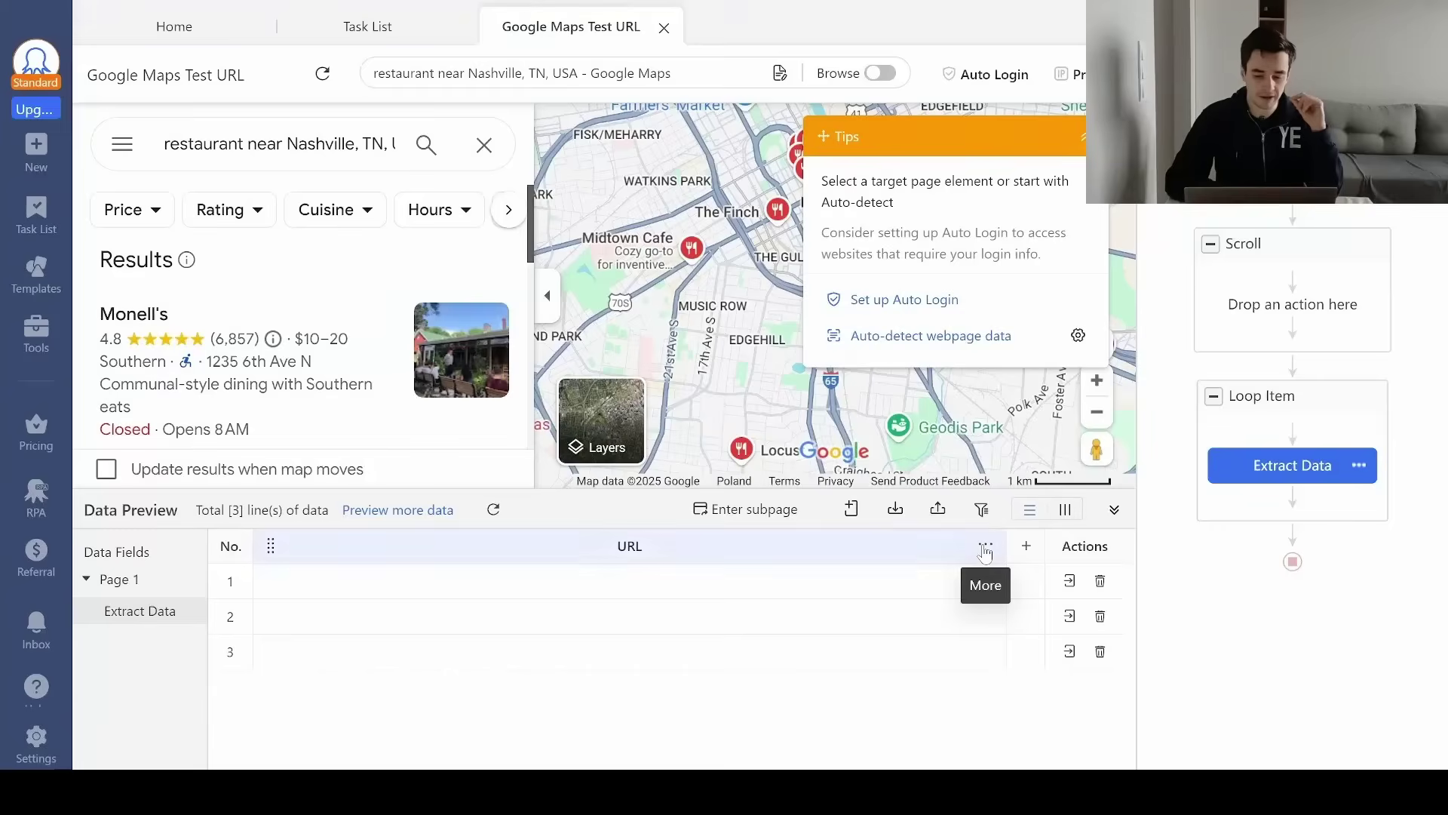
Customize the URL field to extract the link's URL (href attribute).
{"action": "left_click", "coordinate": [985, 546]}
{"action": "mouse_move", "coordinate": [962, 416]}
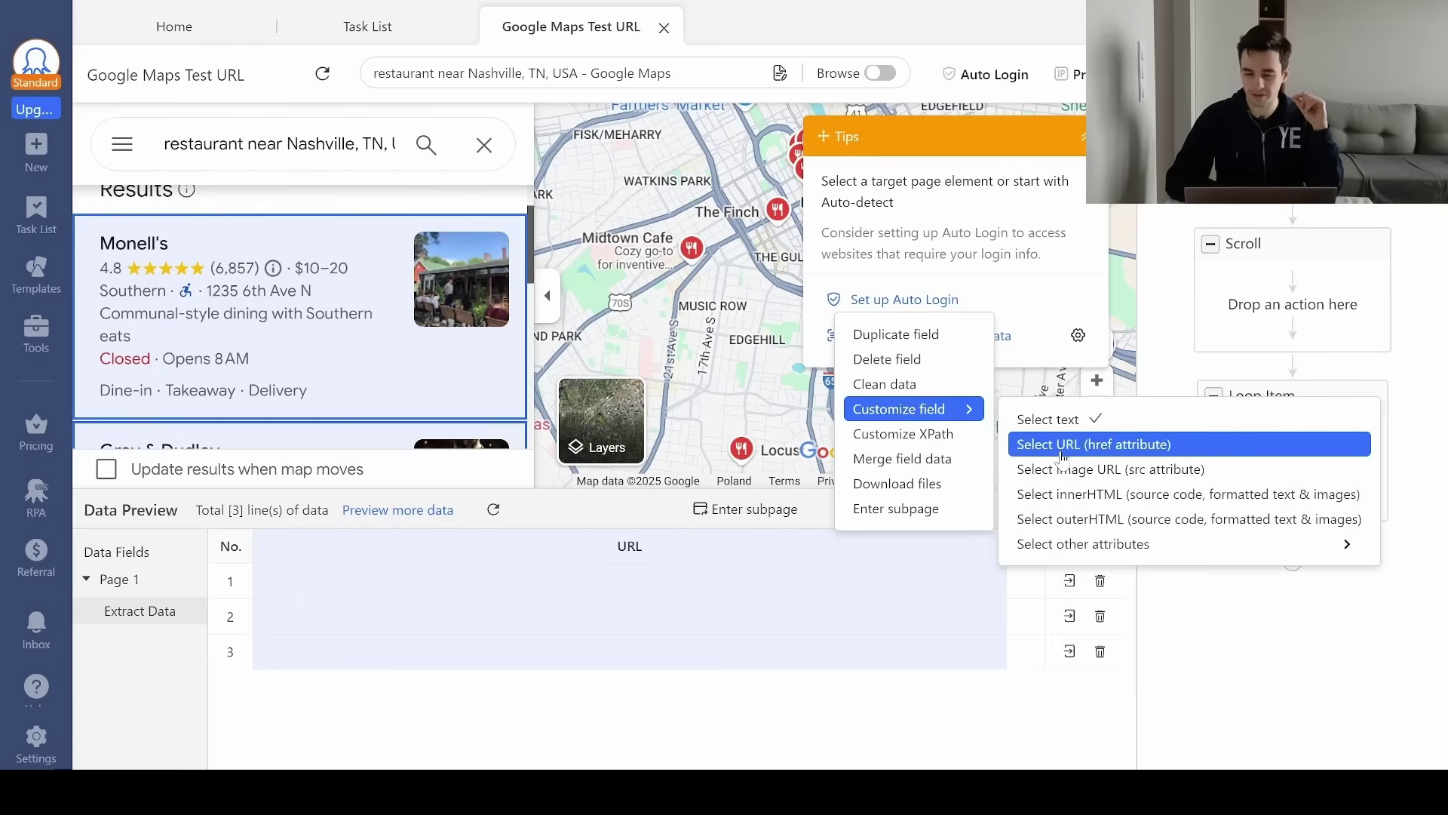
{"action": "left_click", "coordinate": [1121, 453]}
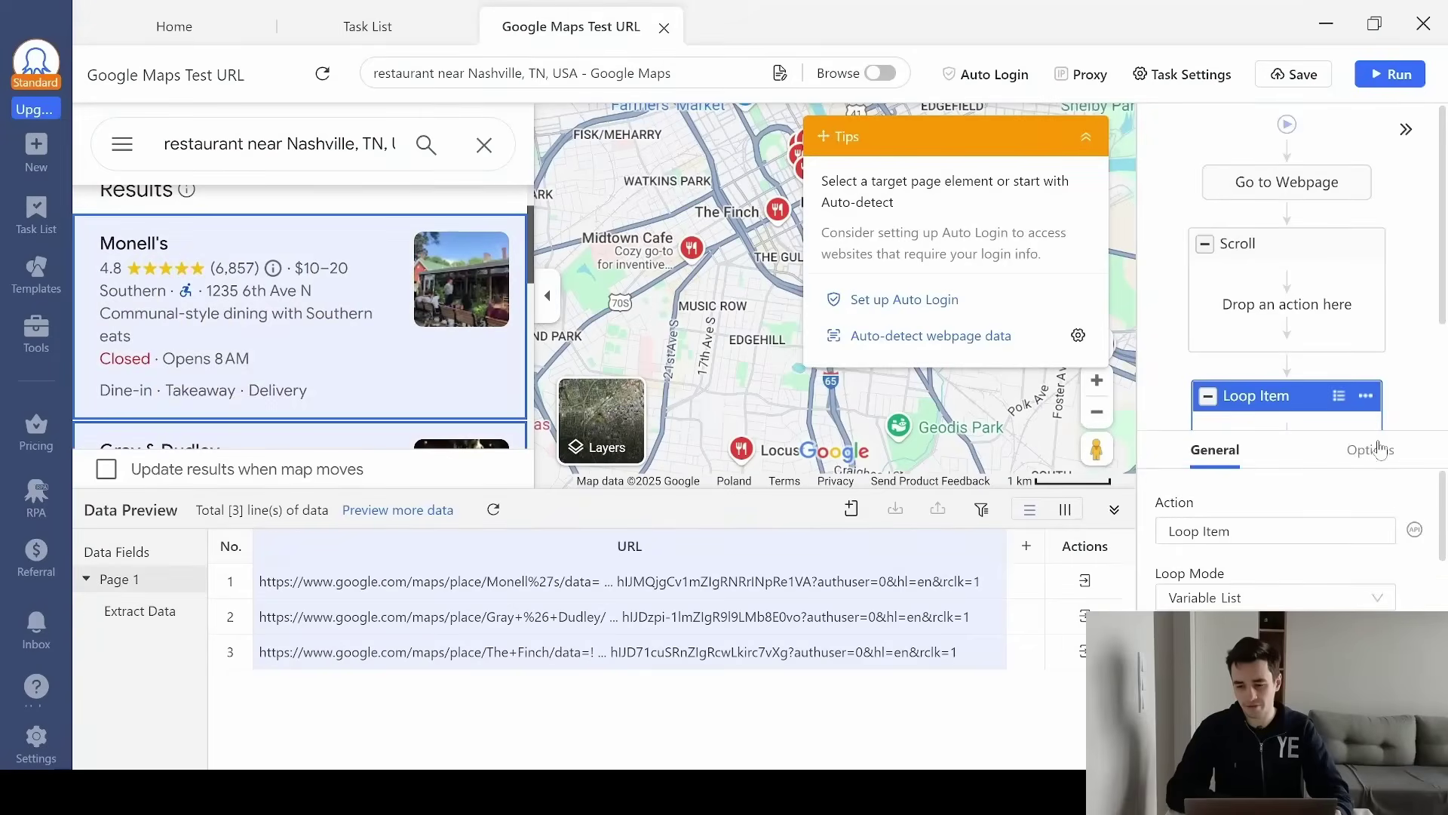
Check the Loop Item's wait options and run the task on the local device in Standard Mode.
{"action": "left_click", "coordinate": [1379, 451]}
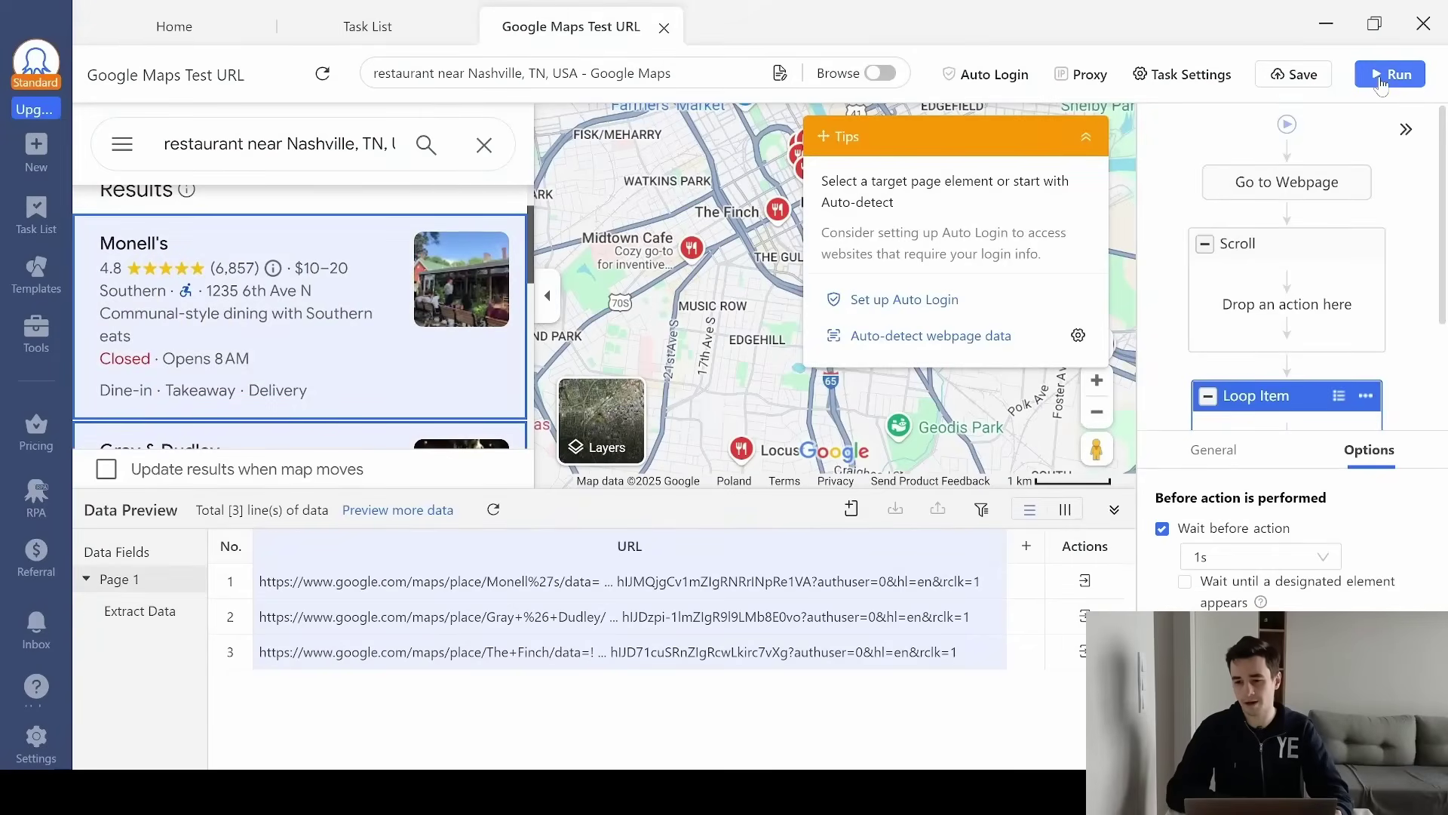
{"action": "left_click", "coordinate": [1379, 78]}
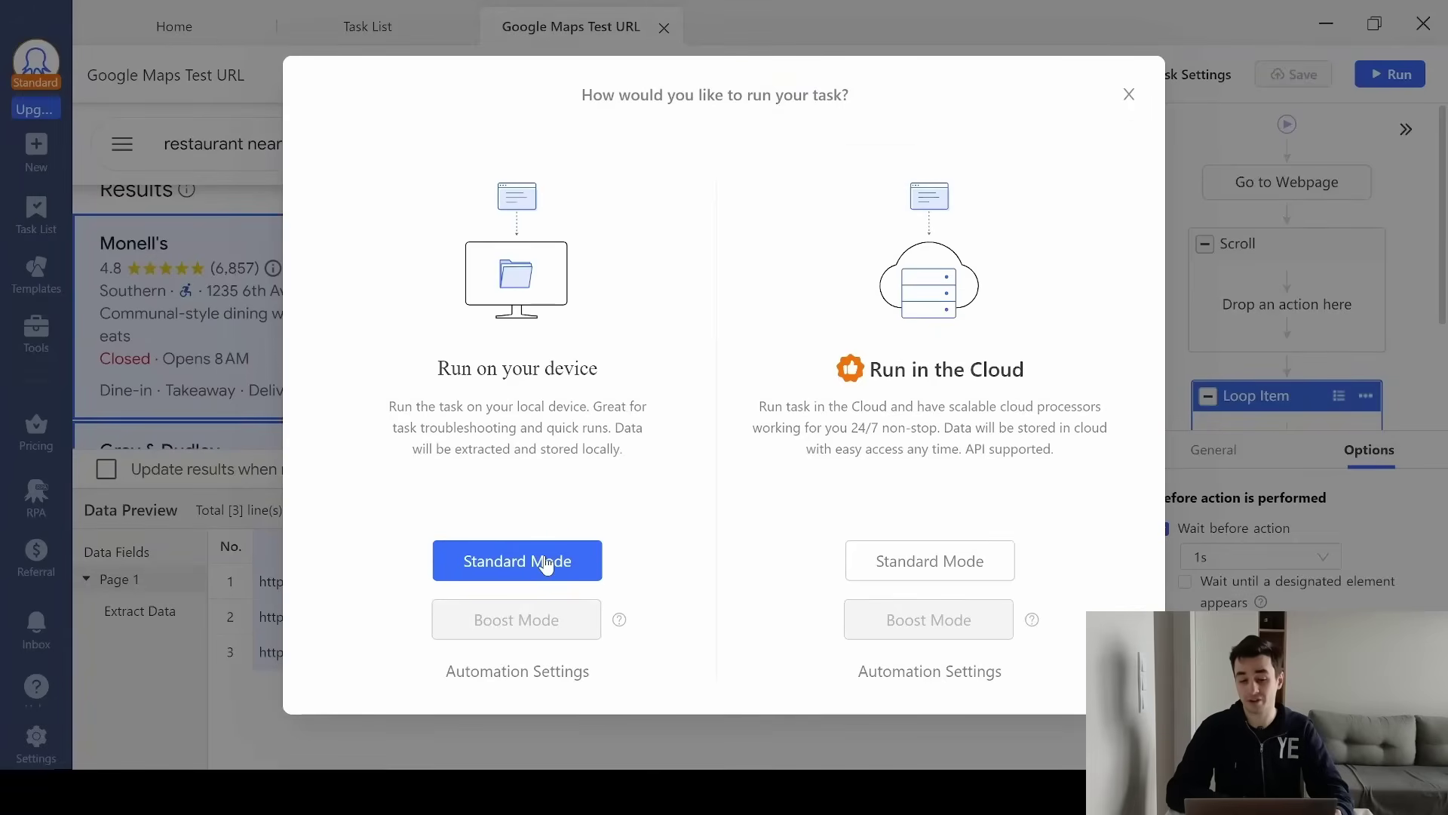
{"action": "left_click", "coordinate": [543, 558]}
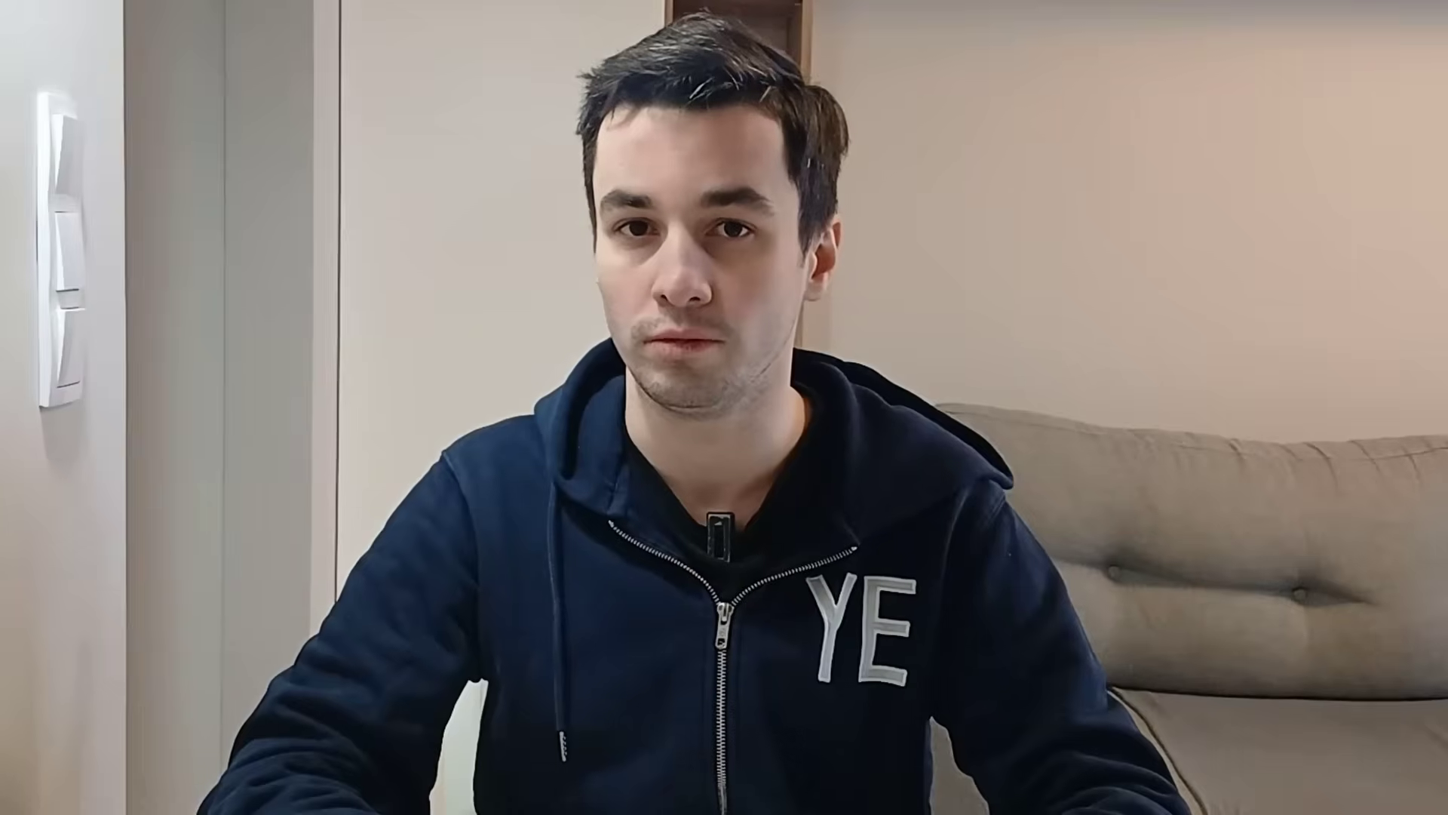
Export the extracted URLs as an Excel file with duplicates removed and close the export window.
{"action": "left_click", "coordinate": [939, 496]}
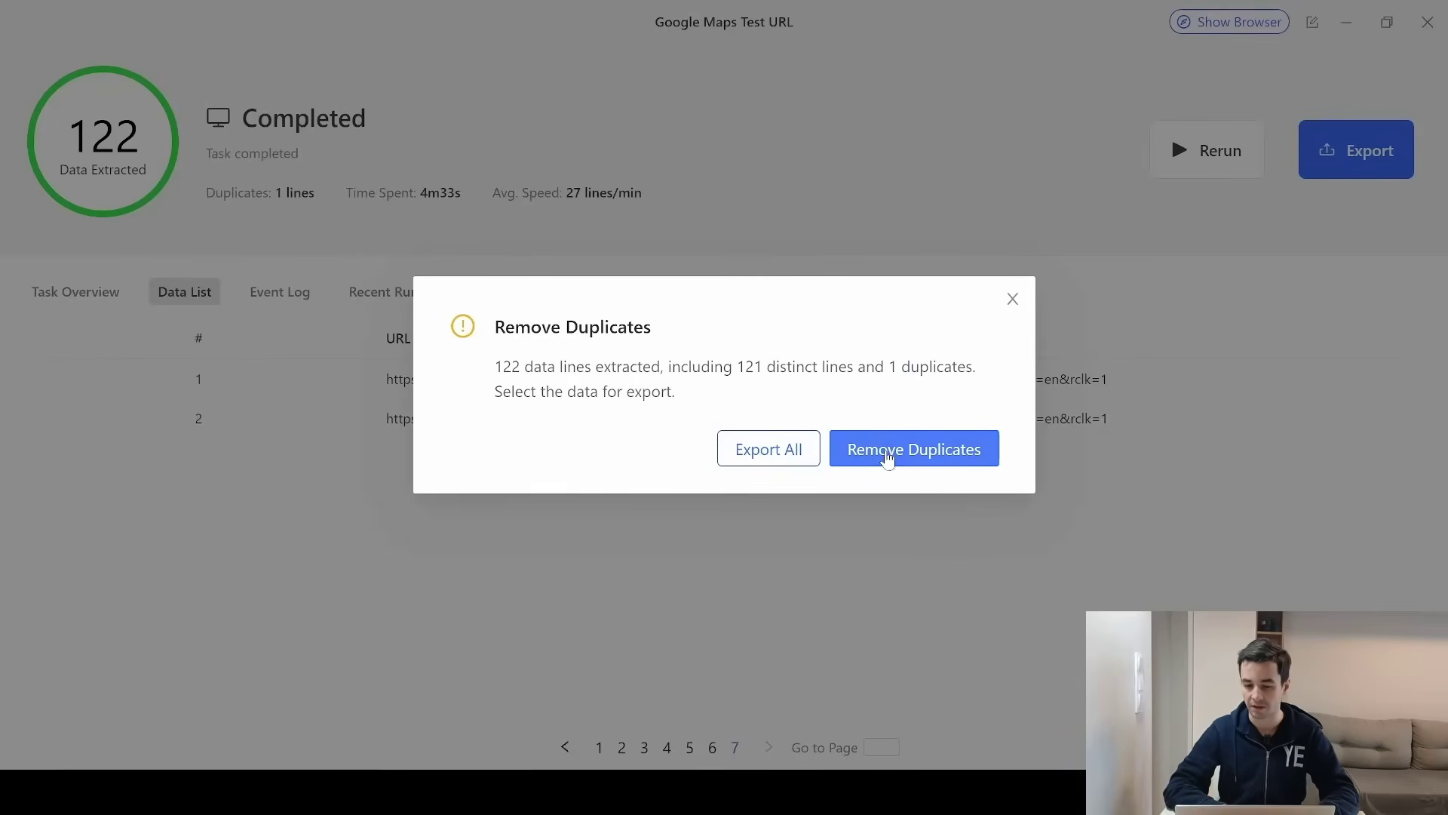
{"action": "left_click", "coordinate": [891, 448]}
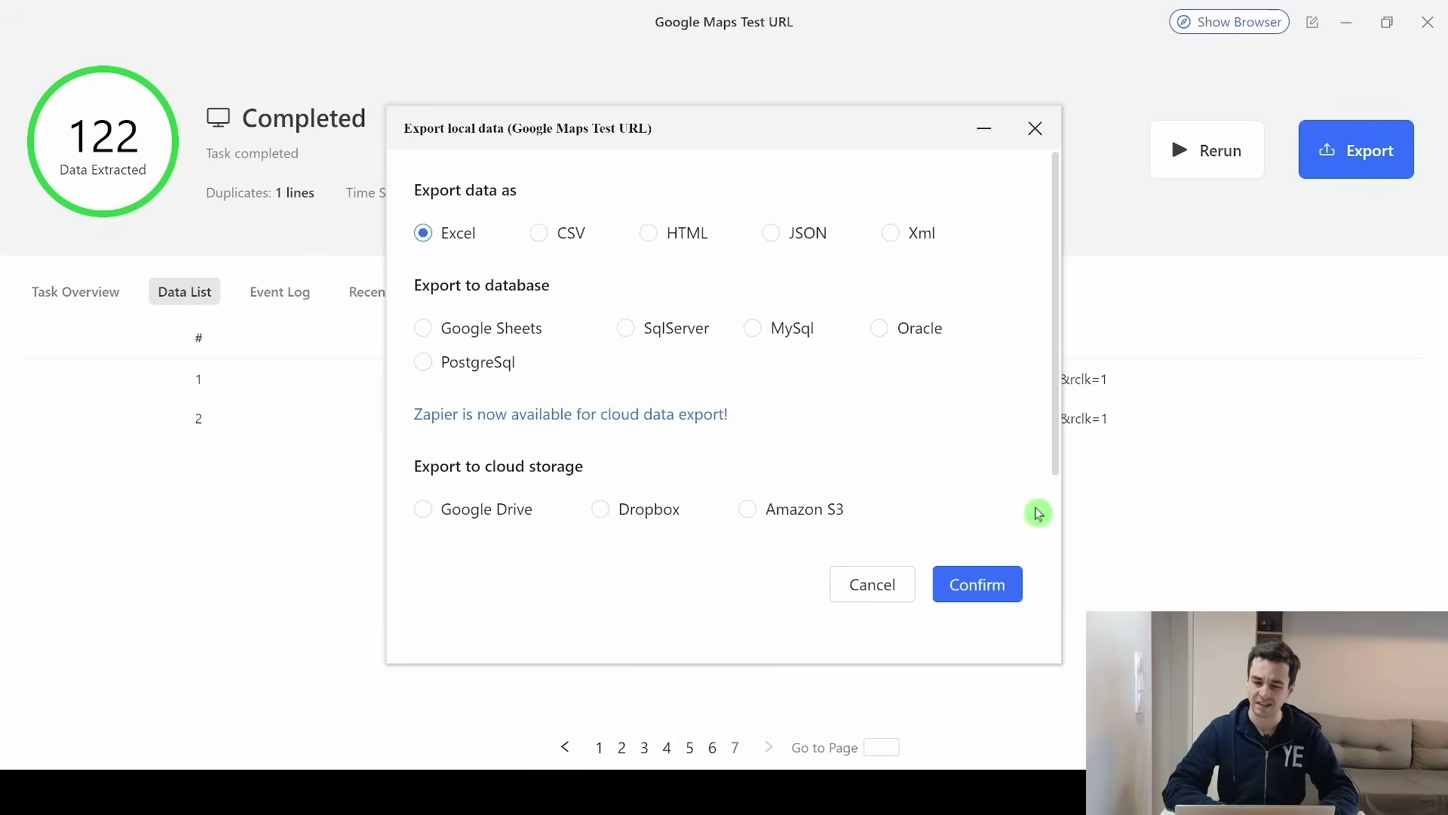
{"action": "left_click", "coordinate": [966, 567]}
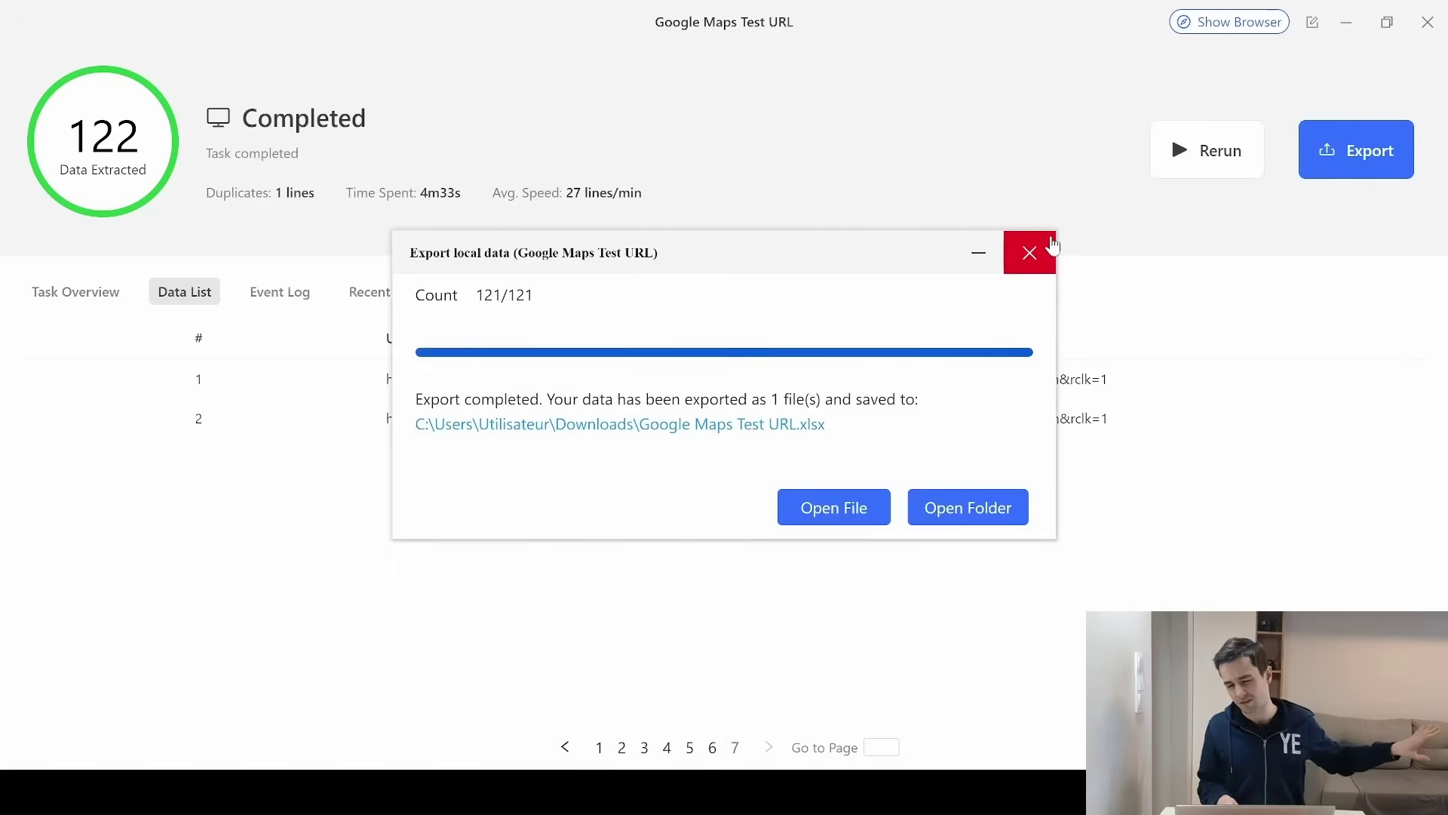
{"action": "left_click", "coordinate": [1051, 245]}
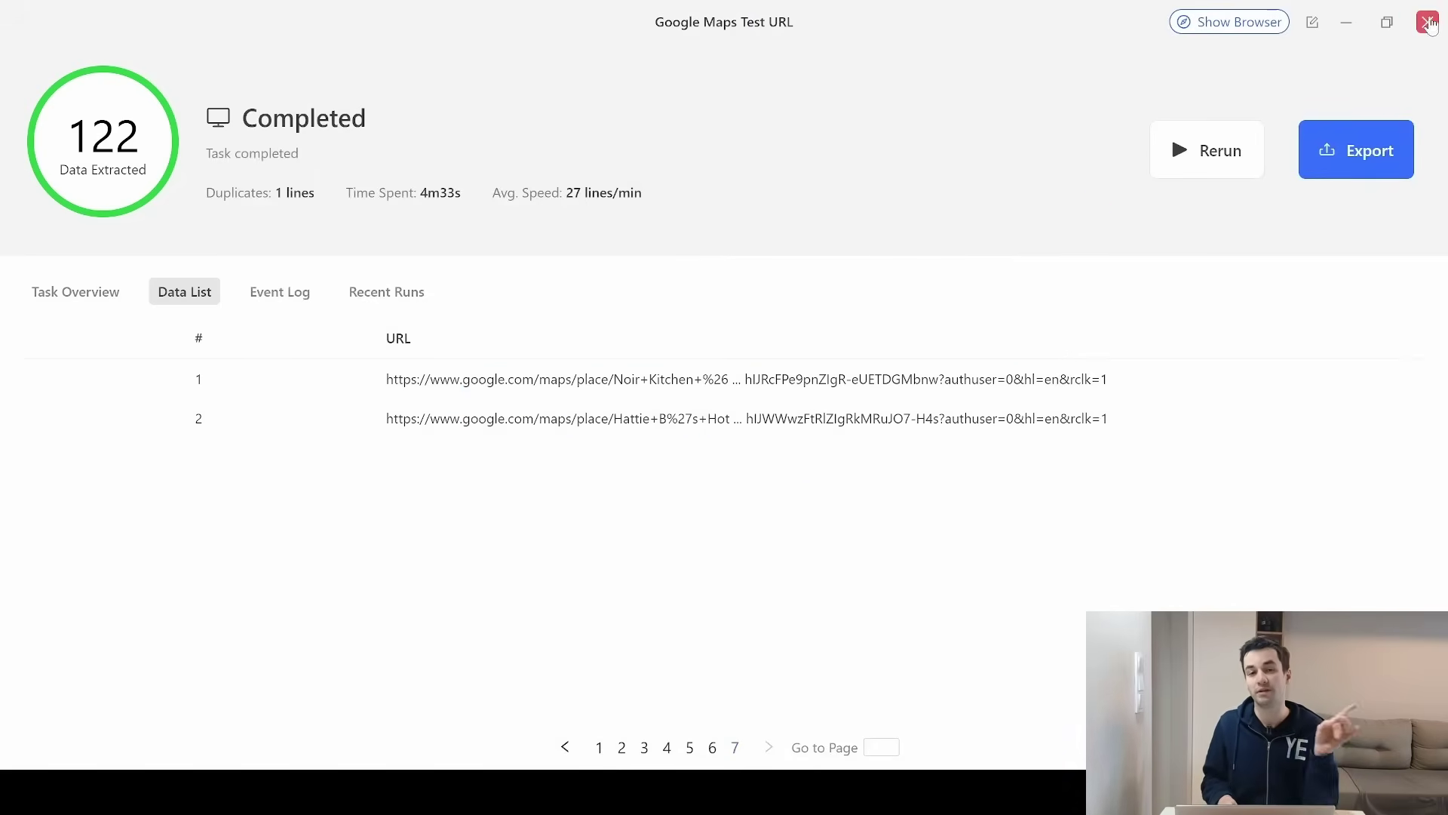
Exit the completed run and delete the Google Maps_Card task from the task list.
{"action": "left_click", "coordinate": [1443, 15]}
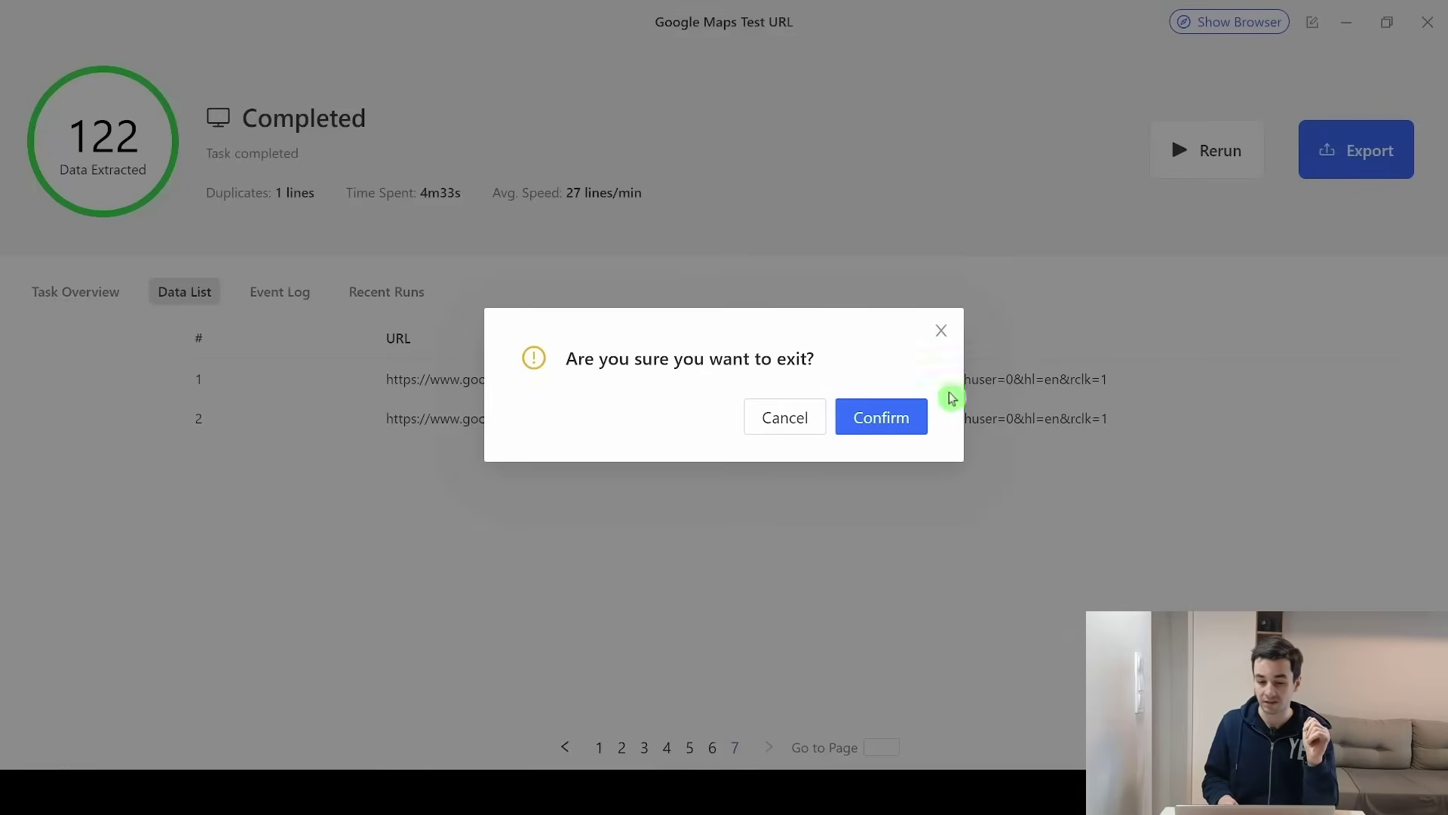
{"action": "left_click", "coordinate": [899, 414]}
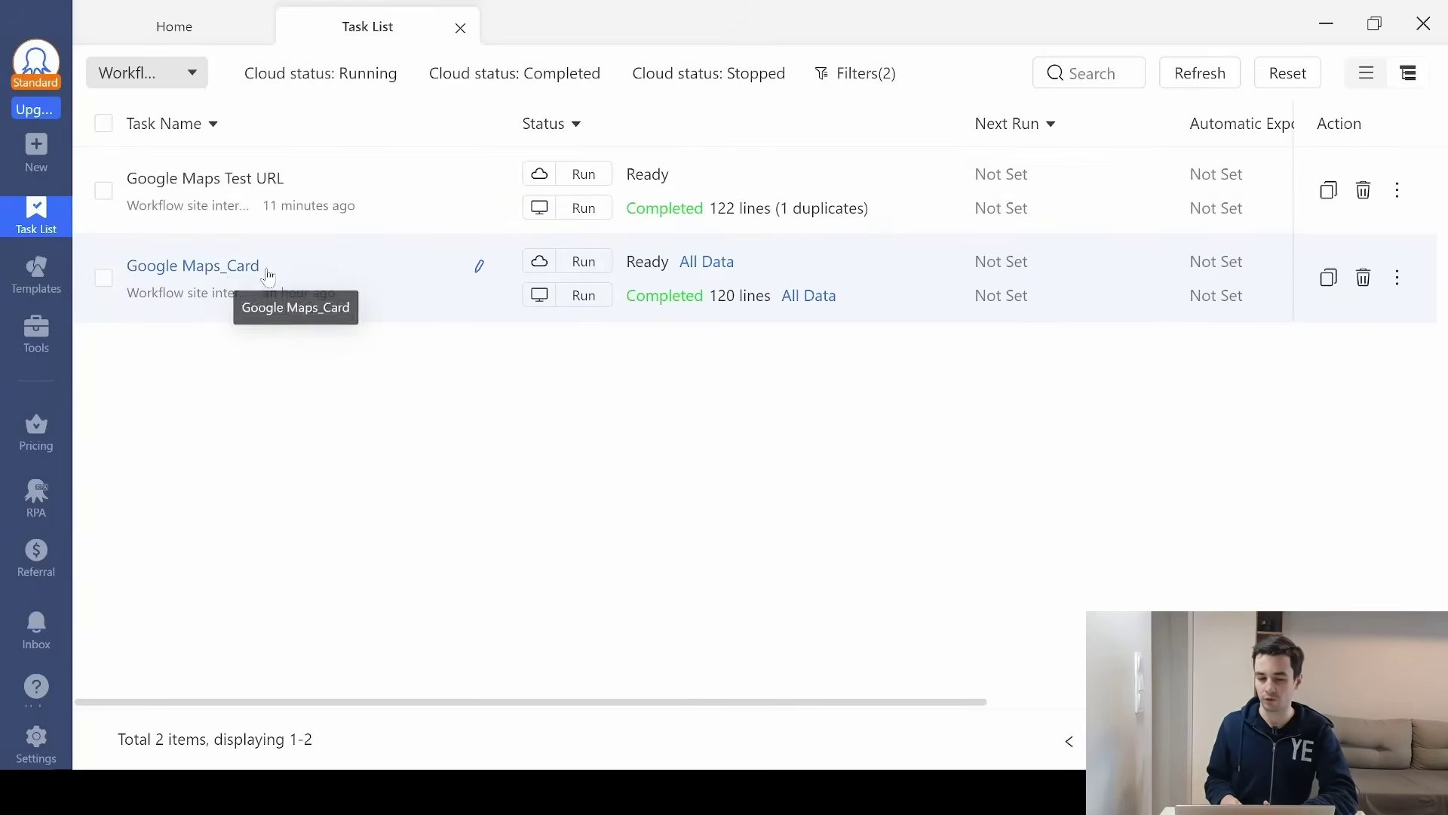
{"action": "left_click", "coordinate": [1364, 277]}
{"action": "left_click", "coordinate": [890, 435]}
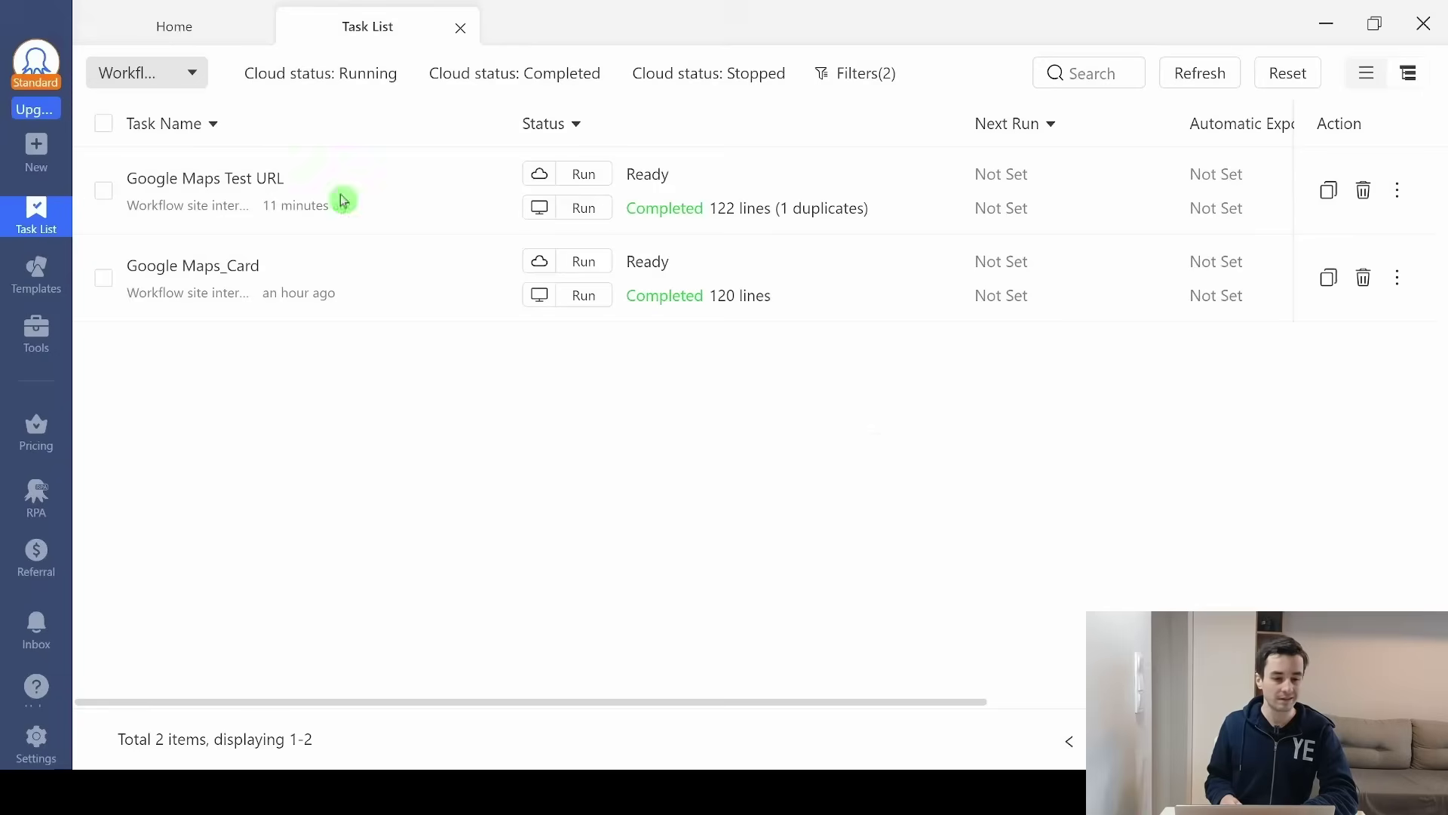
Create a new custom task that imports its URLs from the file Google Maps Test URL.xlsx.
{"action": "mouse_move", "coordinate": [39, 151]}
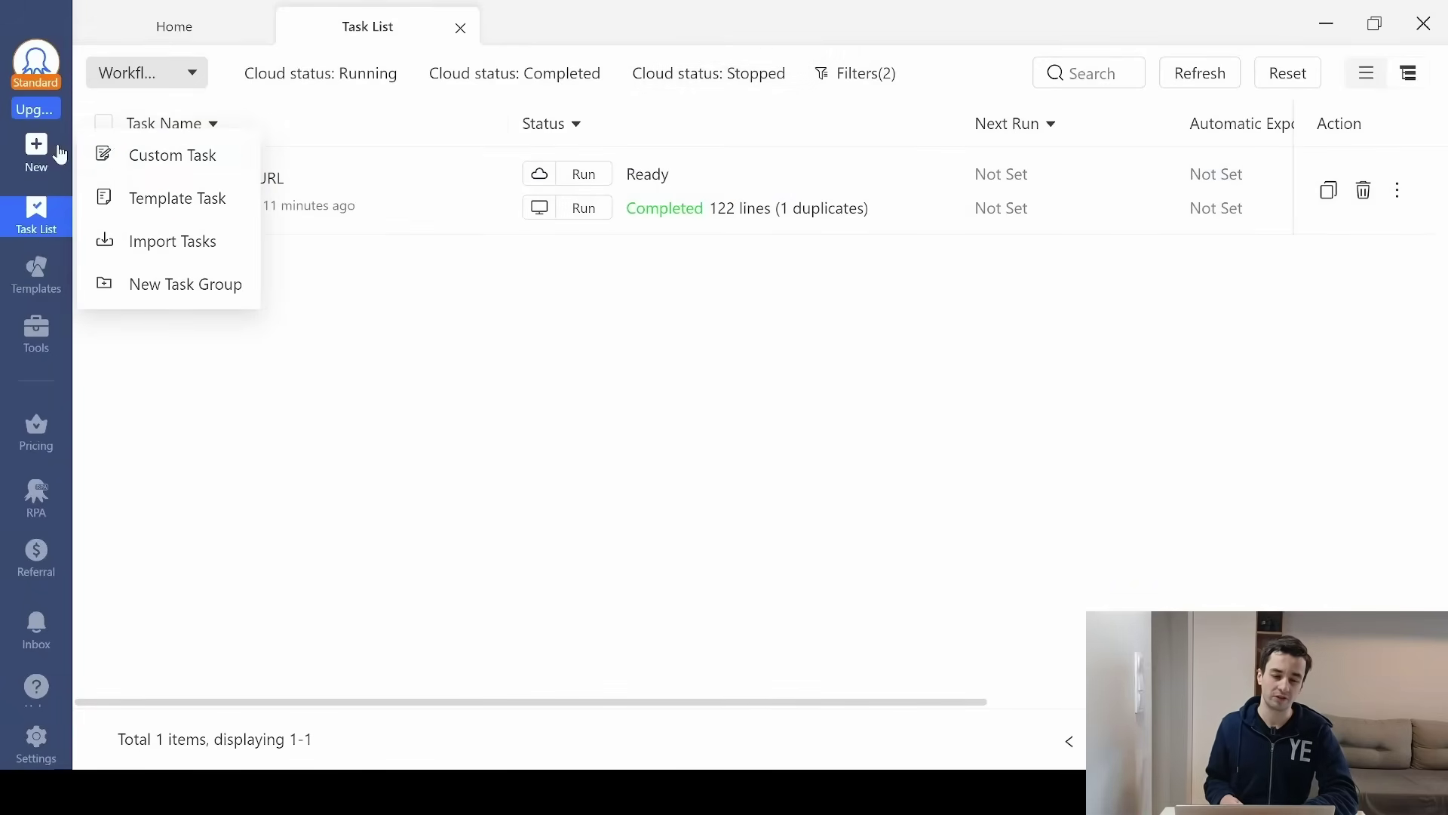
{"action": "left_click", "coordinate": [143, 157]}
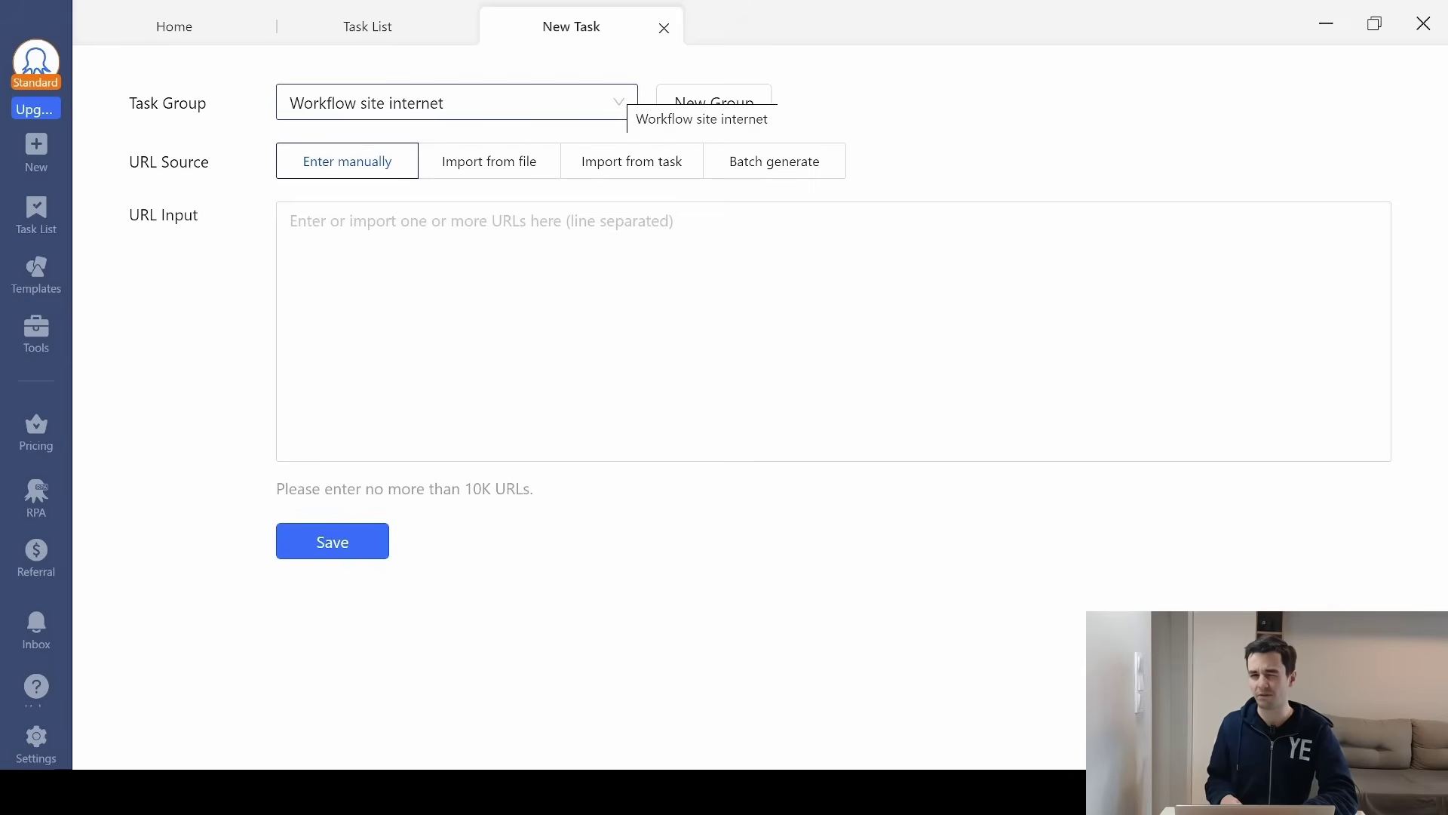
{"action": "left_click", "coordinate": [531, 164]}
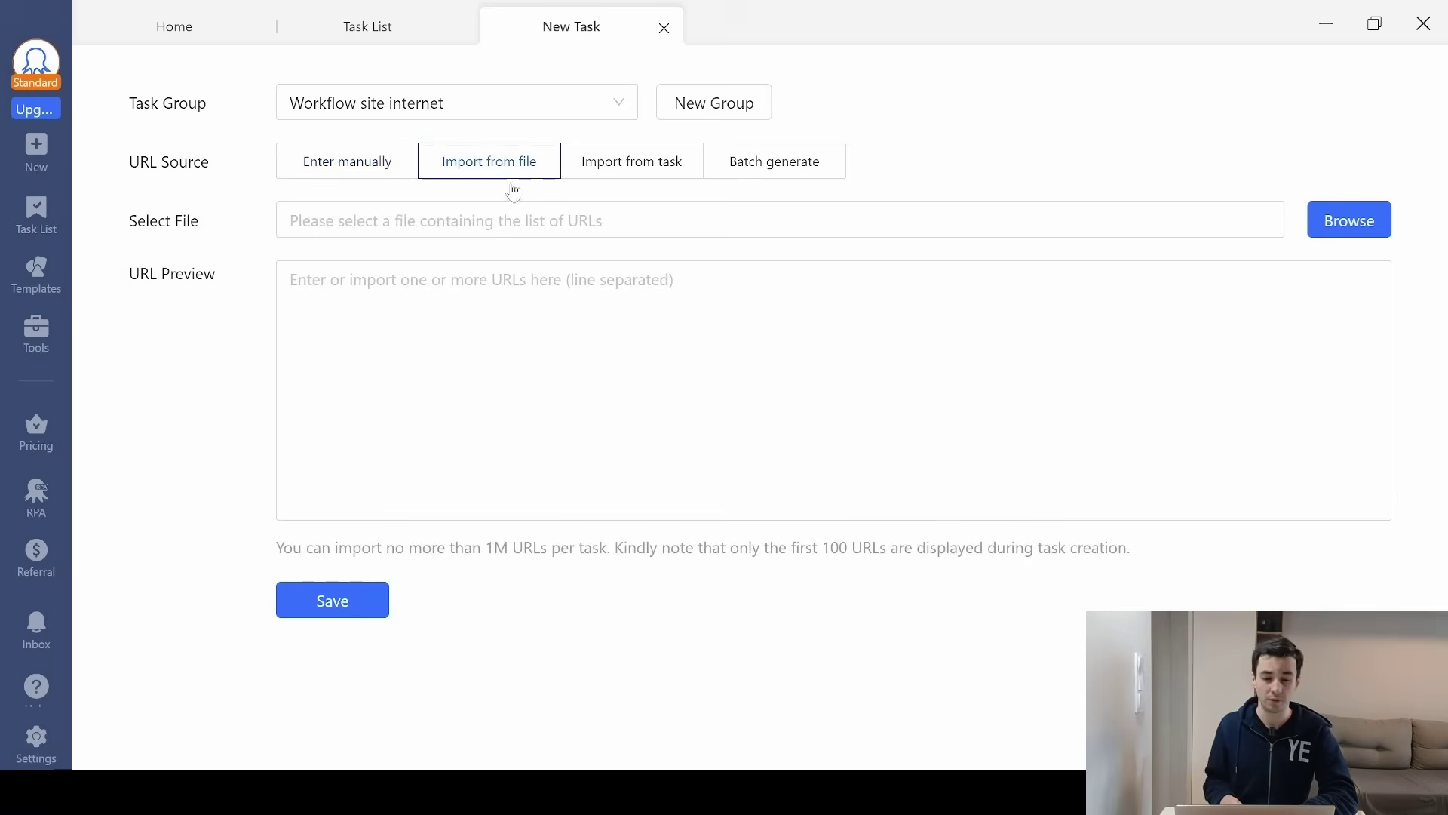
{"action": "left_click", "coordinate": [1349, 221]}
{"action": "left_click", "coordinate": [360, 188]}
{"action": "double_click", "coordinate": [360, 188]}
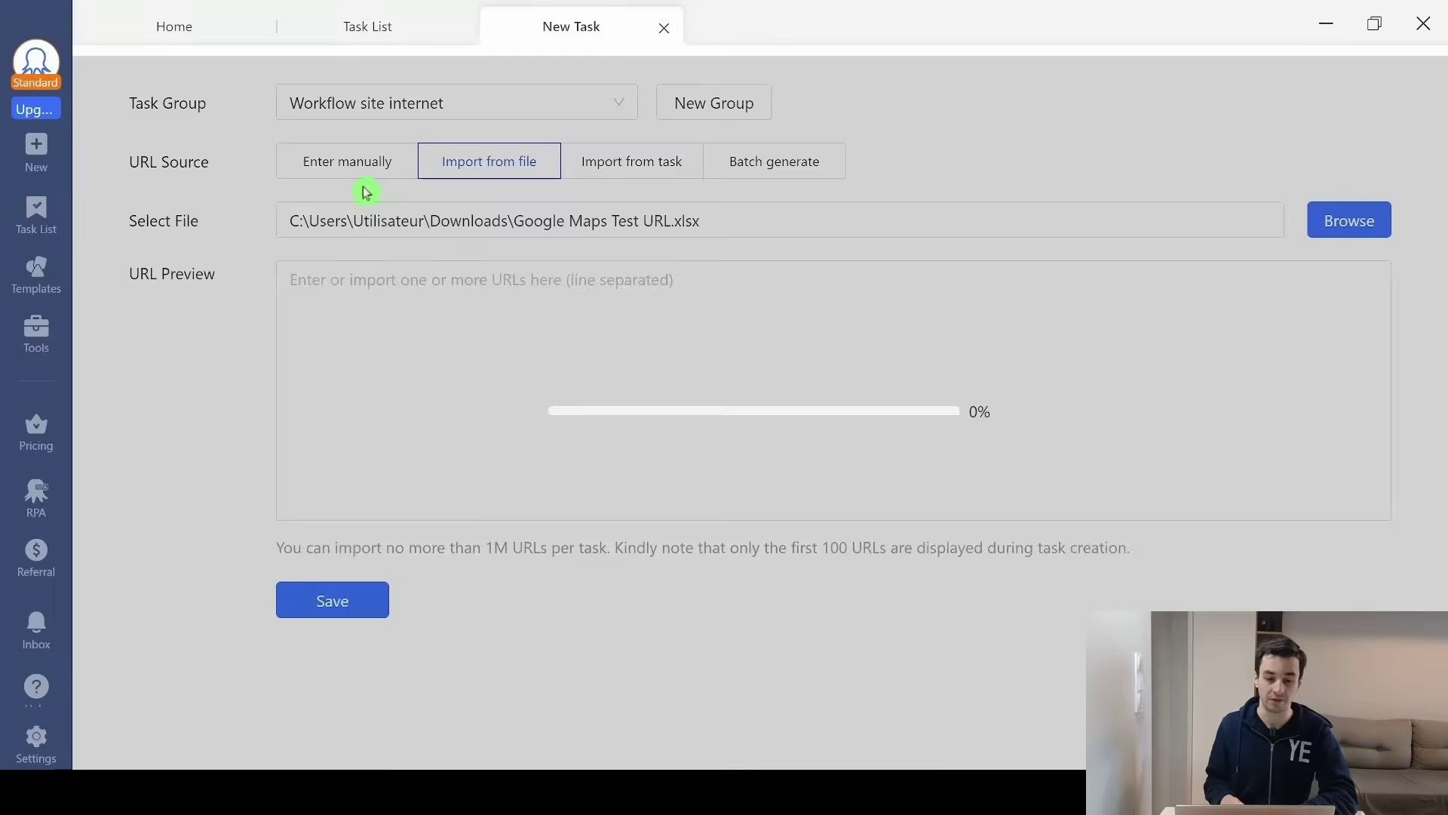
Take the URLs from column A1 of Sheet1 and save the new task.
{"action": "left_click", "coordinate": [430, 280]}
{"action": "left_click", "coordinate": [434, 324]}
{"action": "left_click", "coordinate": [382, 338]}
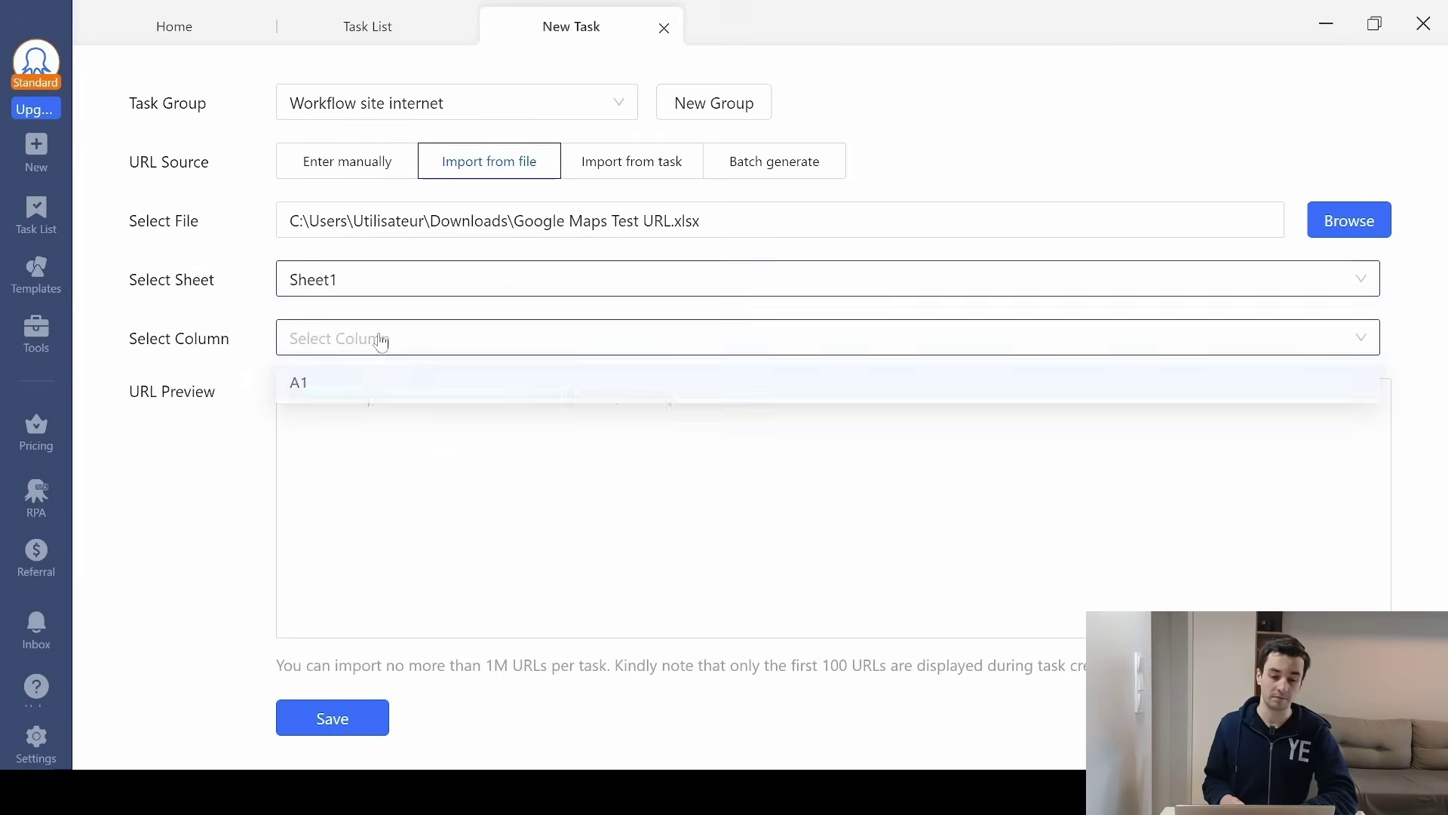
{"action": "left_click", "coordinate": [379, 386]}
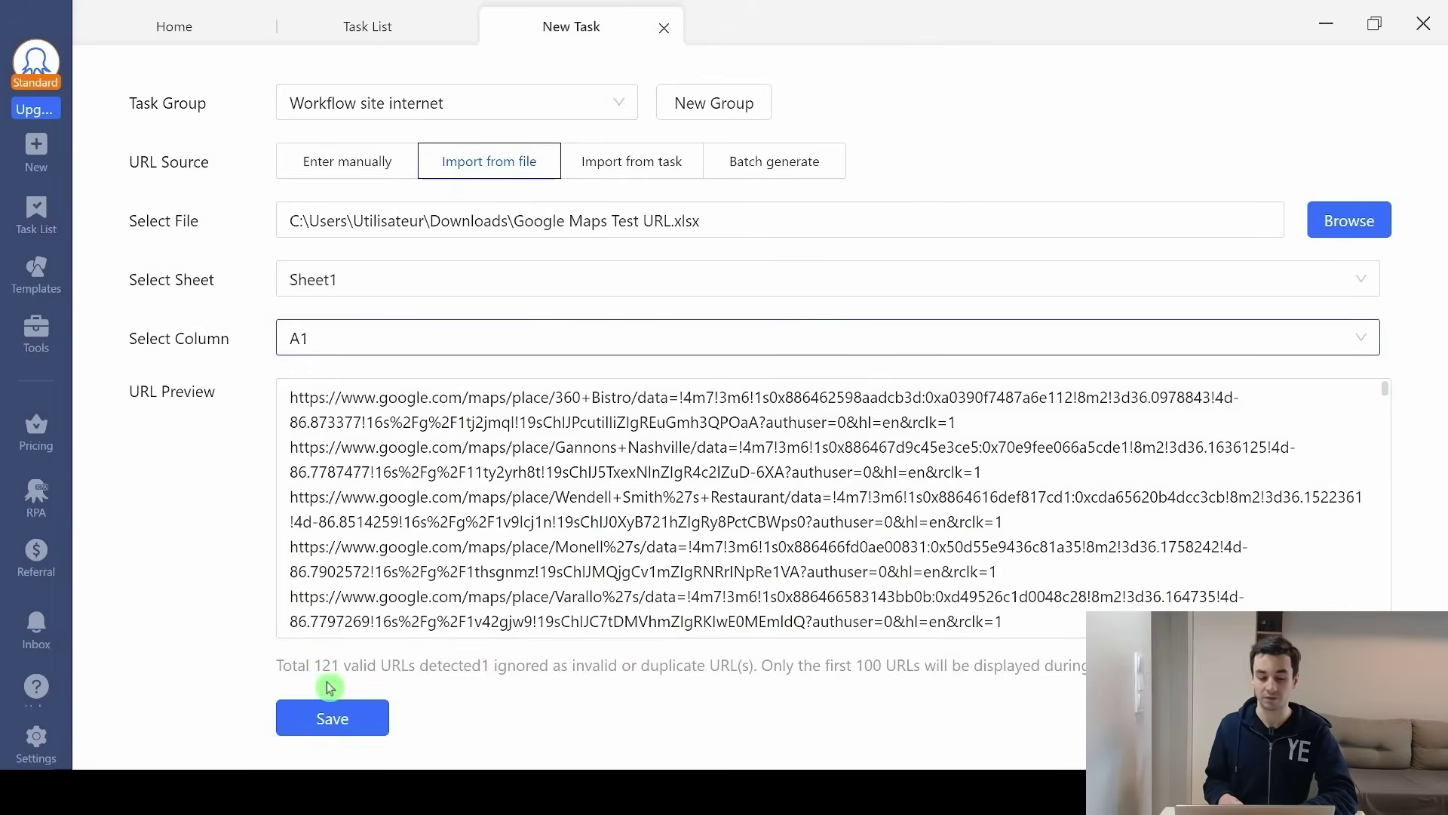
{"action": "left_click", "coordinate": [317, 716]}
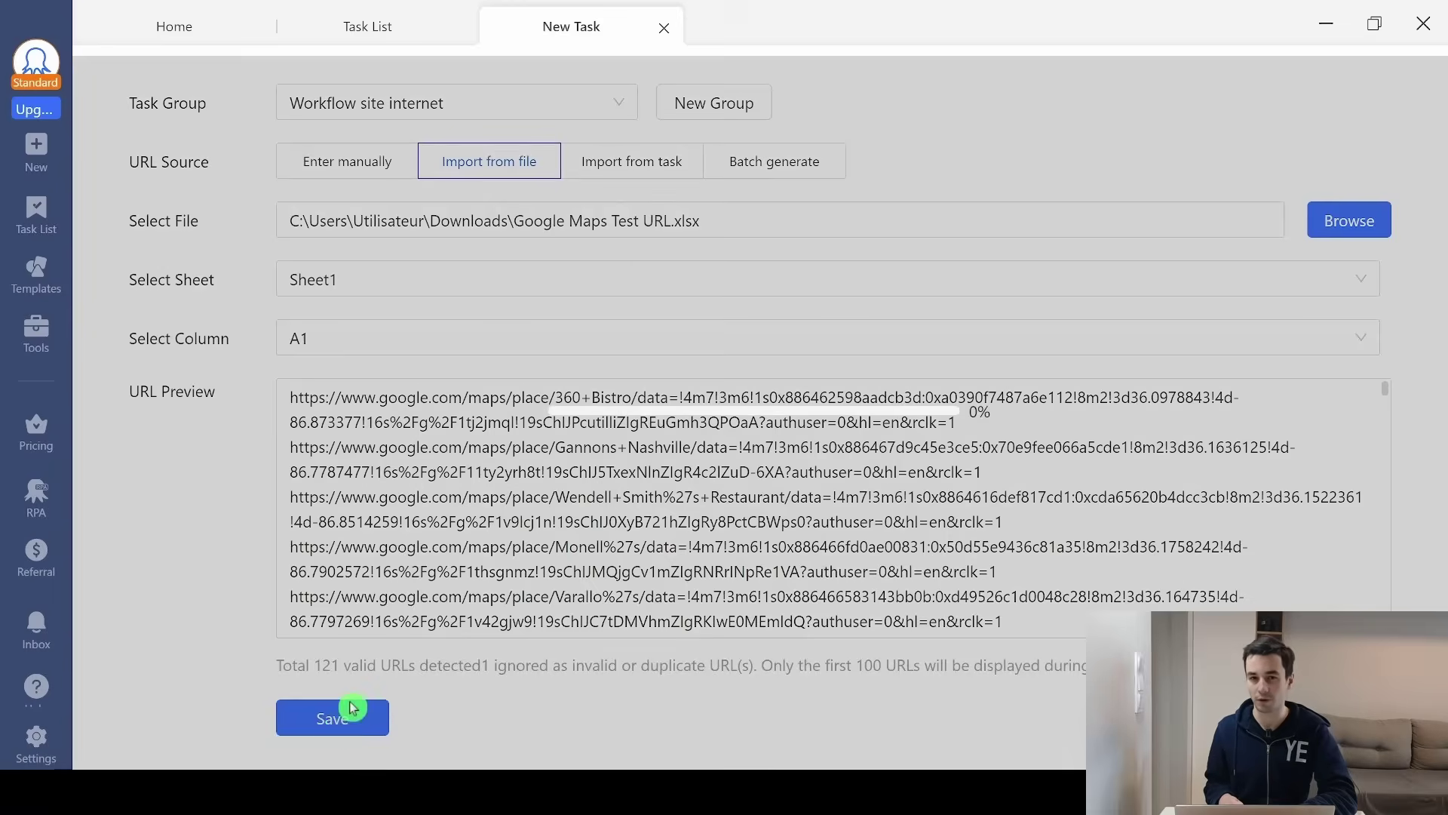
Accept all cookies on Google's consent page and turn off Browse mode.
{"action": "scroll", "coordinate": [556, 155], "scroll_direction": "down", "scroll_amount": 10}
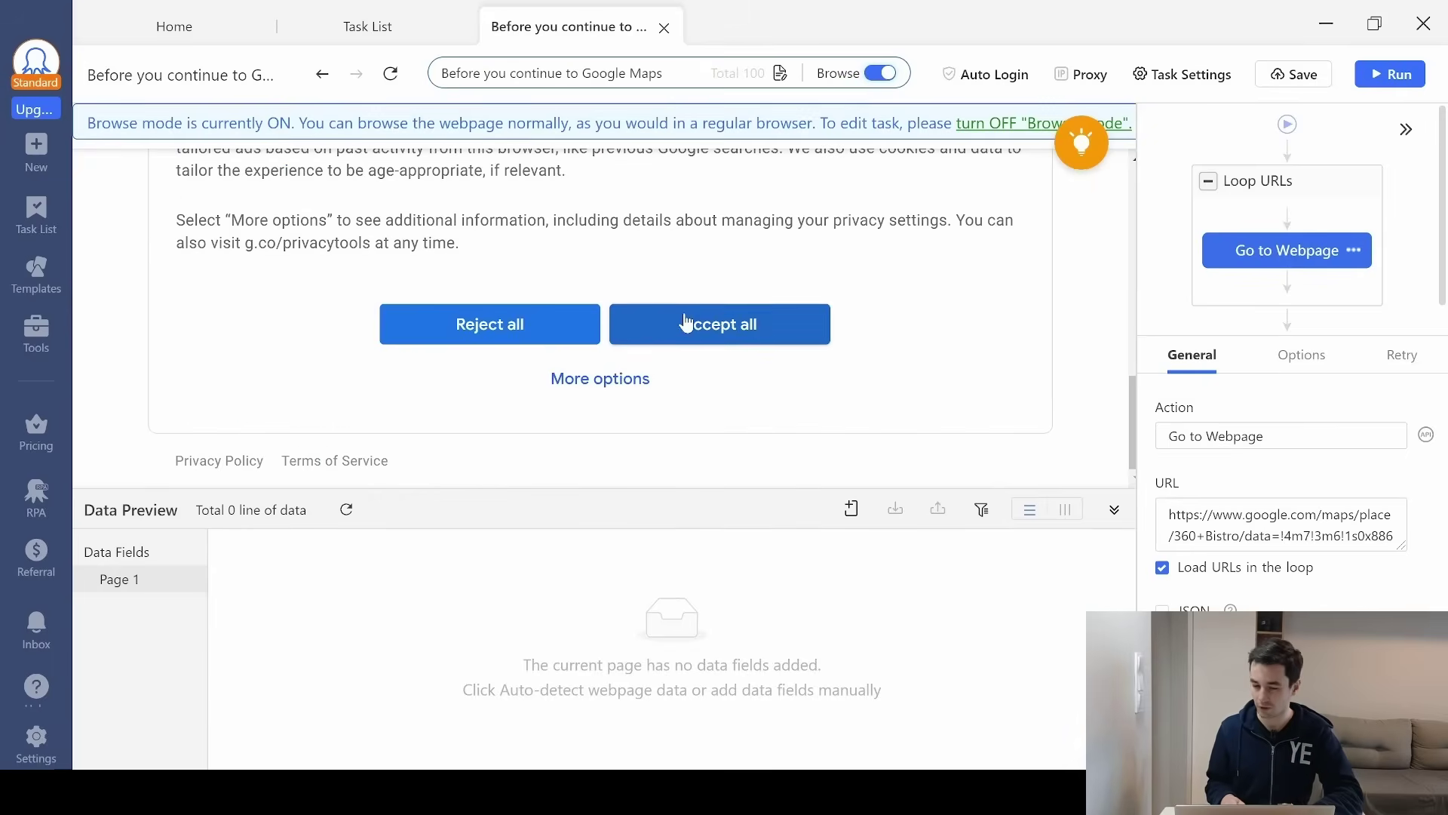
{"action": "left_click", "coordinate": [735, 330]}
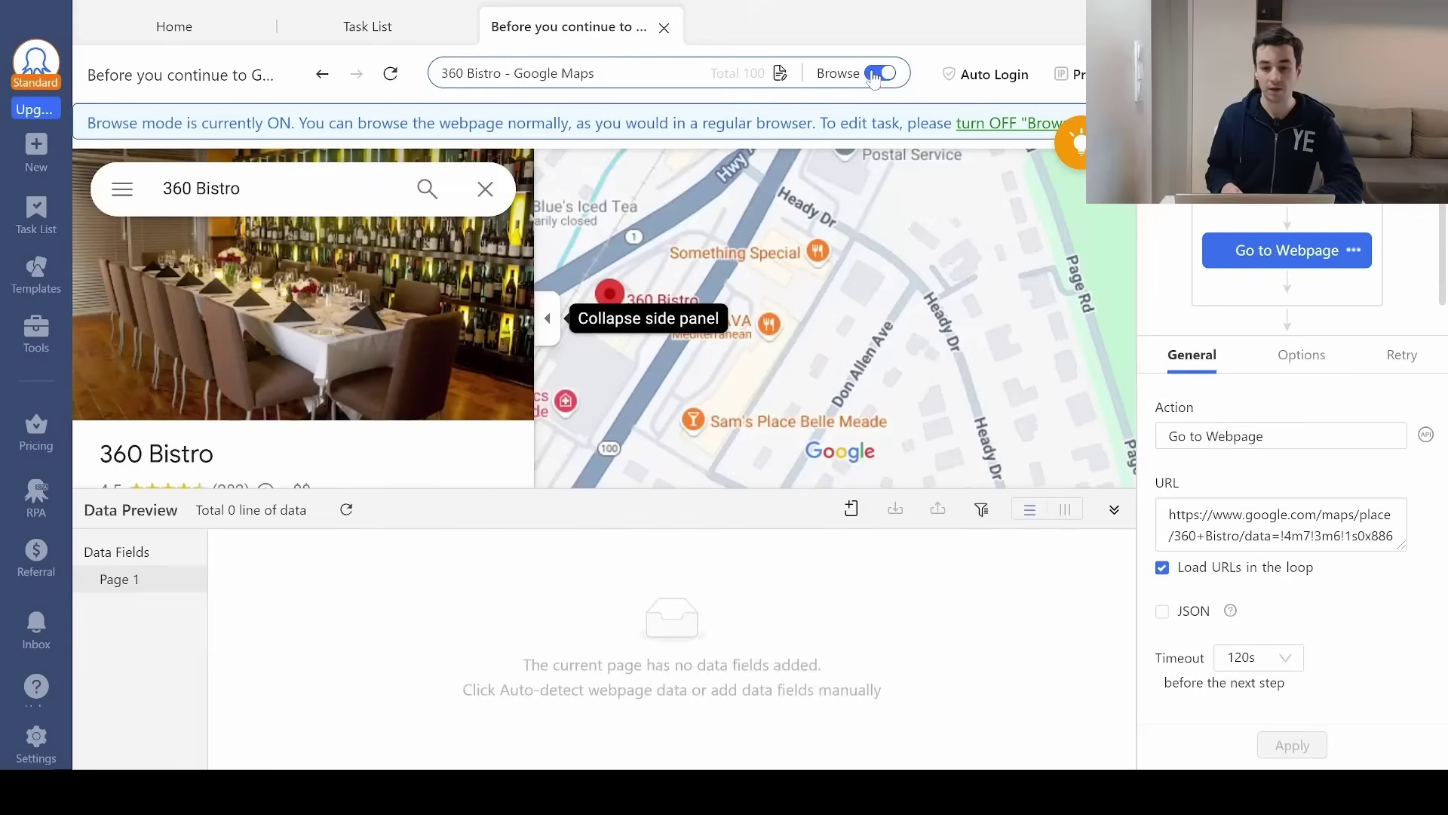
{"action": "left_click", "coordinate": [881, 73]}
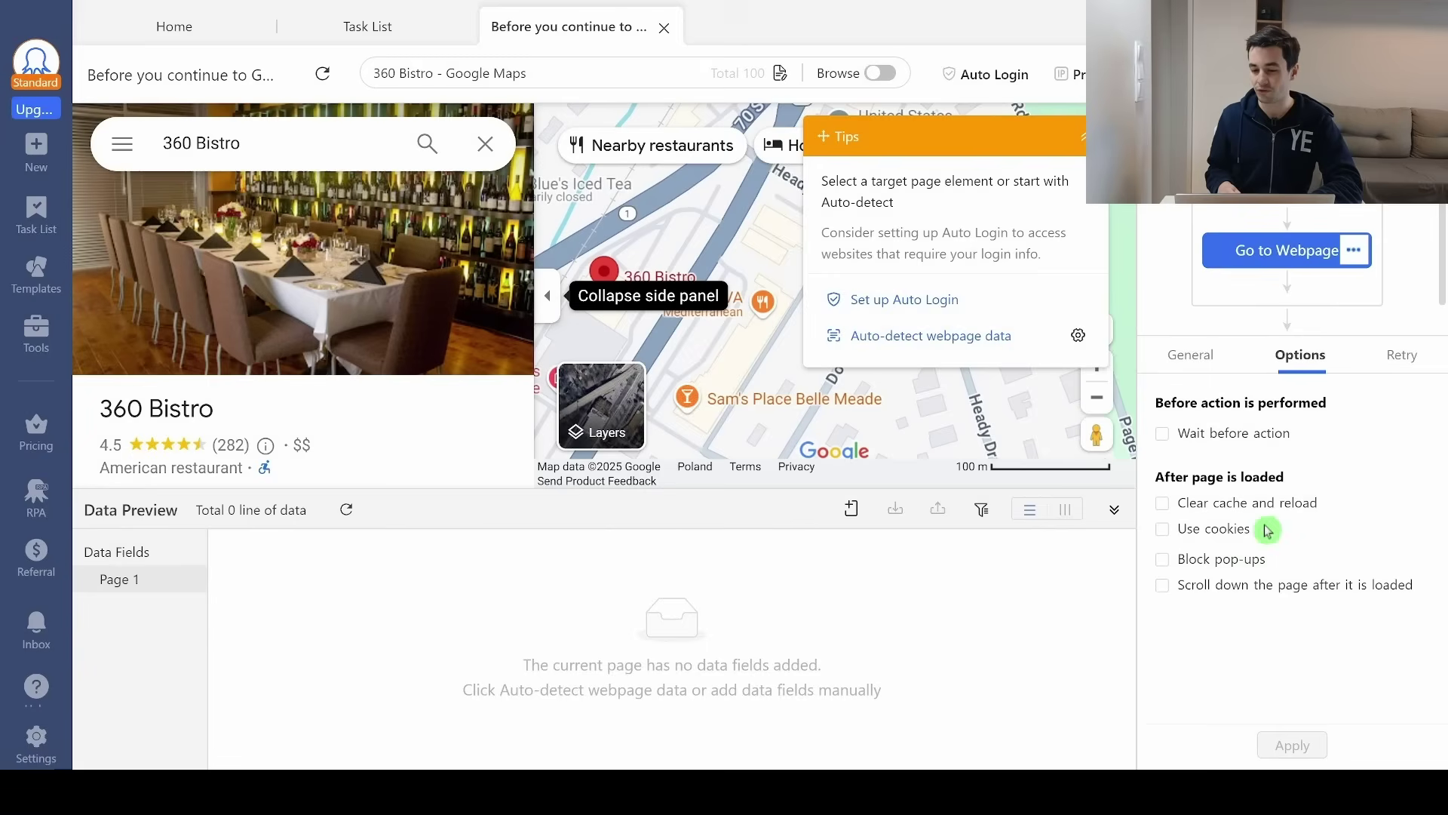
Make the Go to Webpage action use the cookies from the current page.
{"action": "left_click", "coordinate": [1189, 530]}
{"action": "left_click", "coordinate": [1300, 593]}
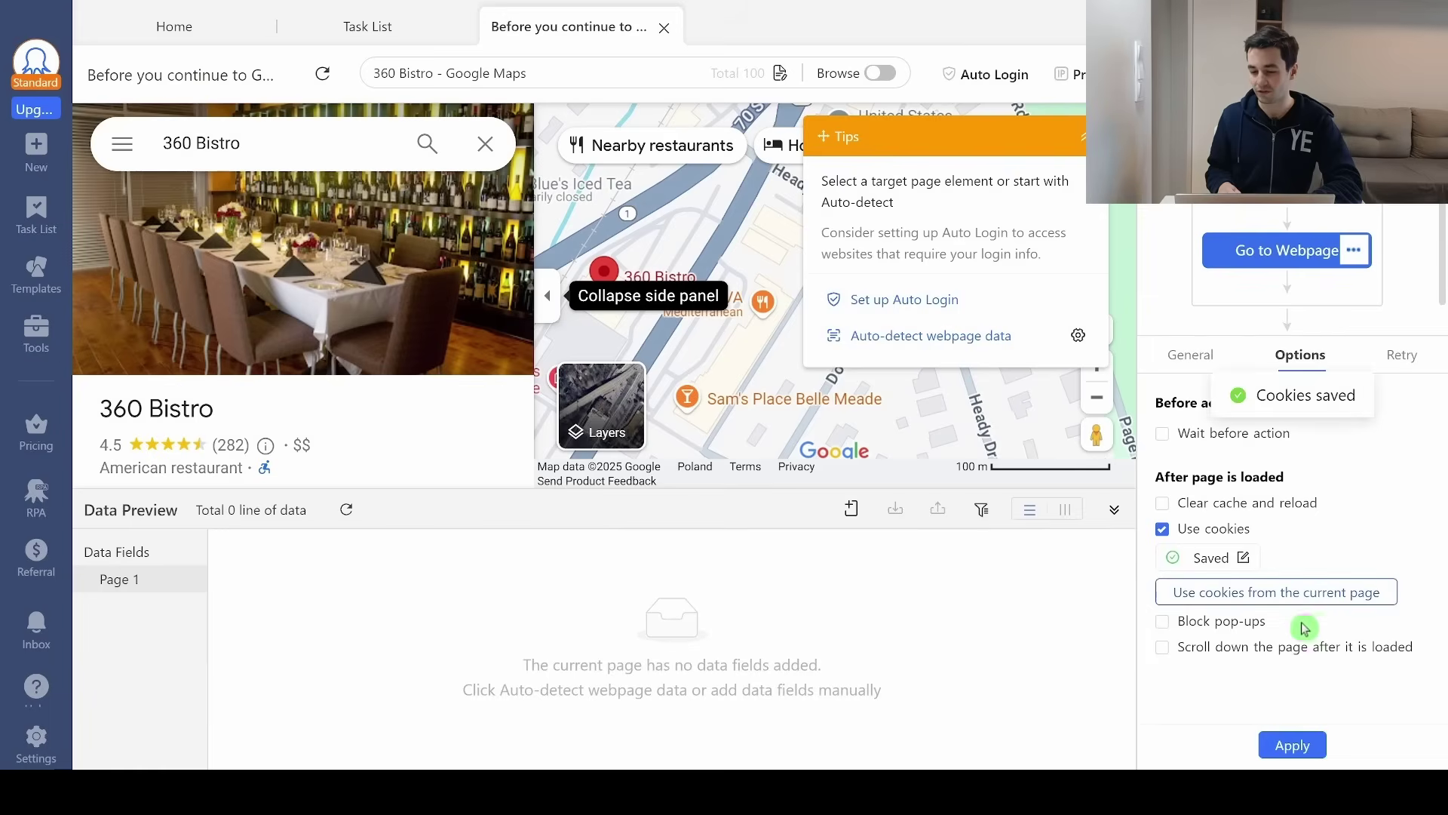
Add an Extract Data action after Go to Webpage, make it wait 4s before the action and apply the setting.
{"action": "left_click", "coordinate": [1293, 283]}
{"action": "left_click", "coordinate": [1305, 370]}
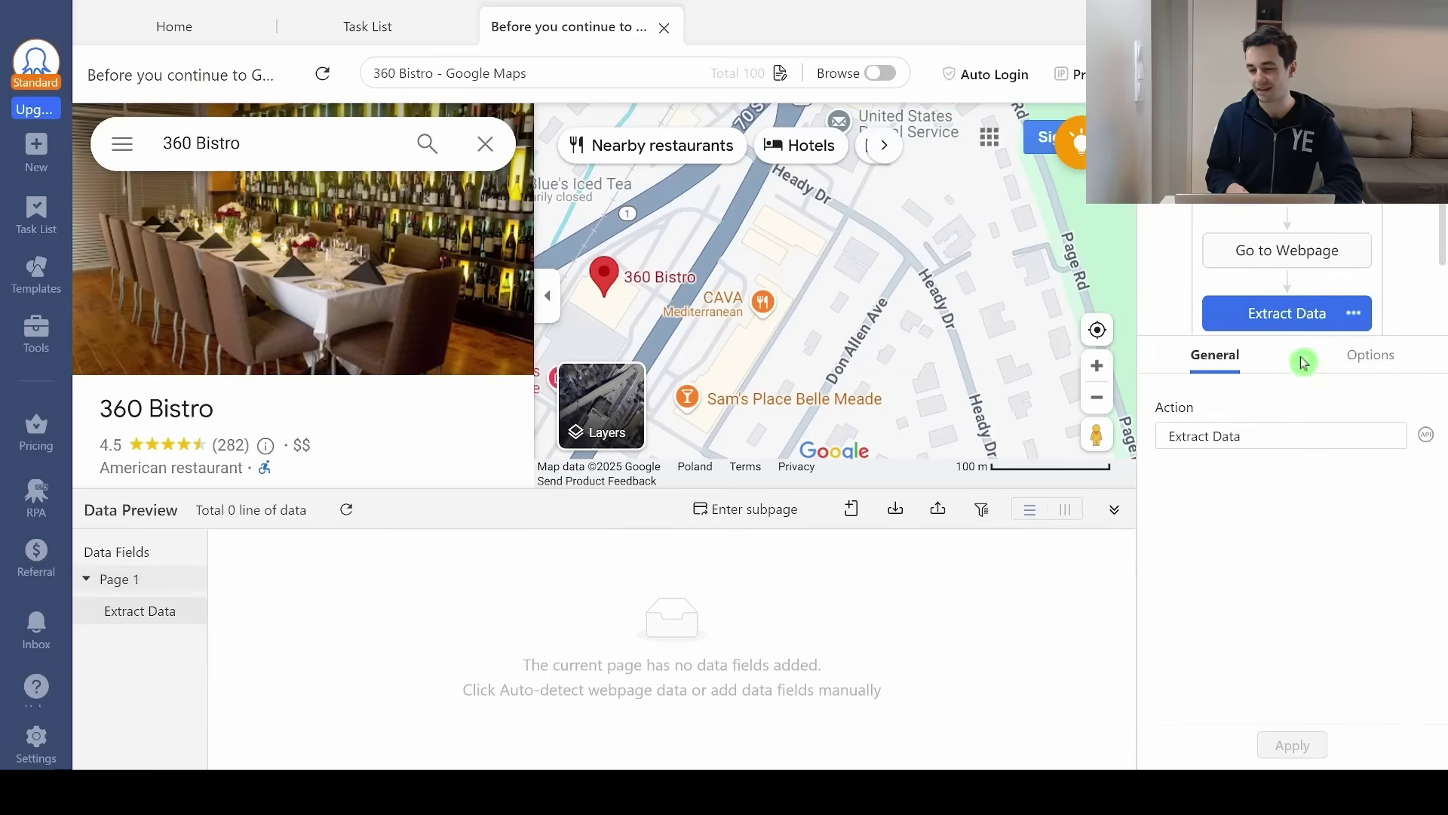
{"action": "left_click", "coordinate": [1369, 354]}
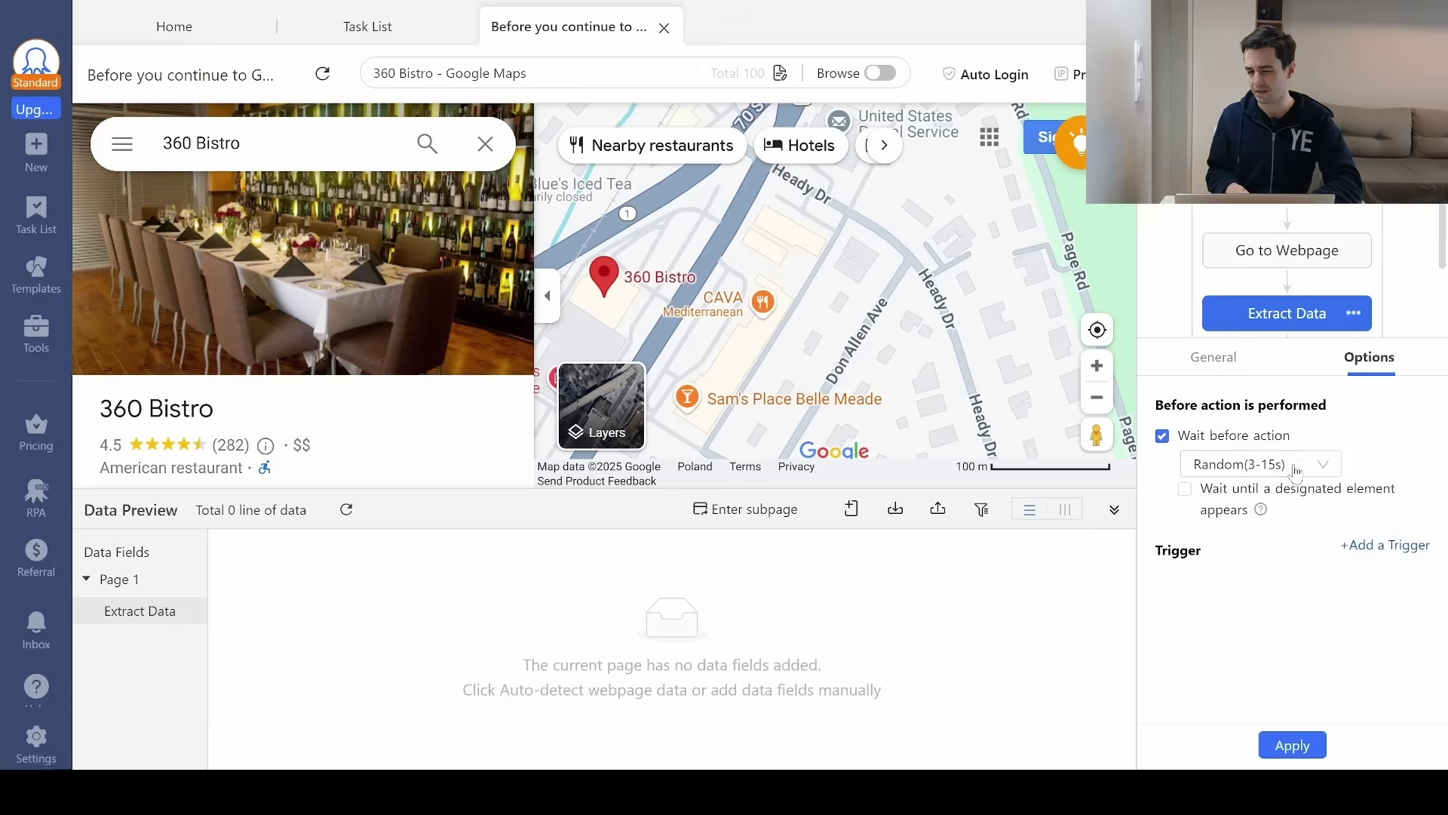
{"action": "left_click", "coordinate": [1295, 466]}
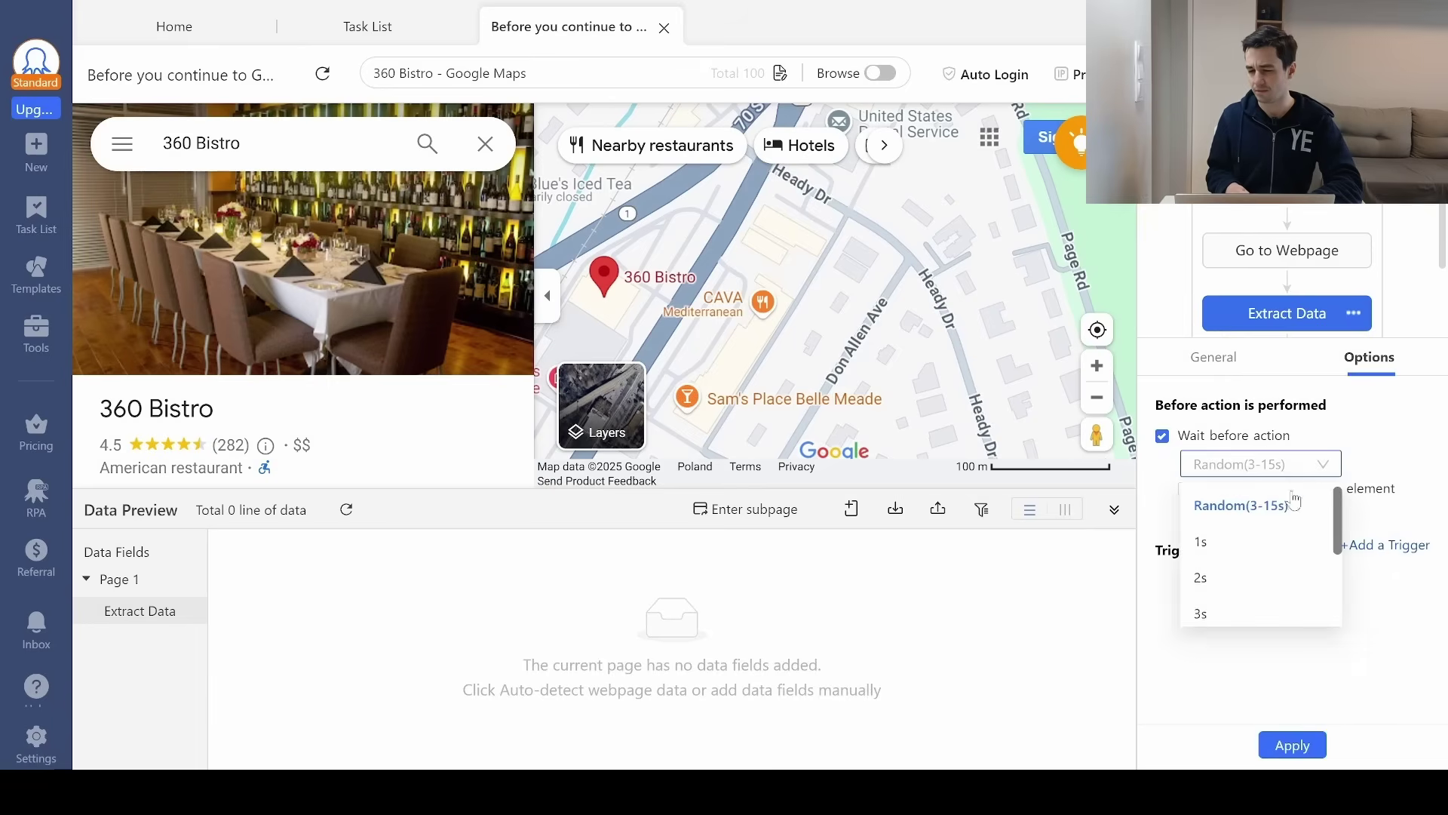
{"action": "scroll", "coordinate": [1235, 585], "scroll_direction": "down", "scroll_amount": 2}
{"action": "left_click", "coordinate": [1232, 577]}
{"action": "left_click", "coordinate": [1304, 745]}
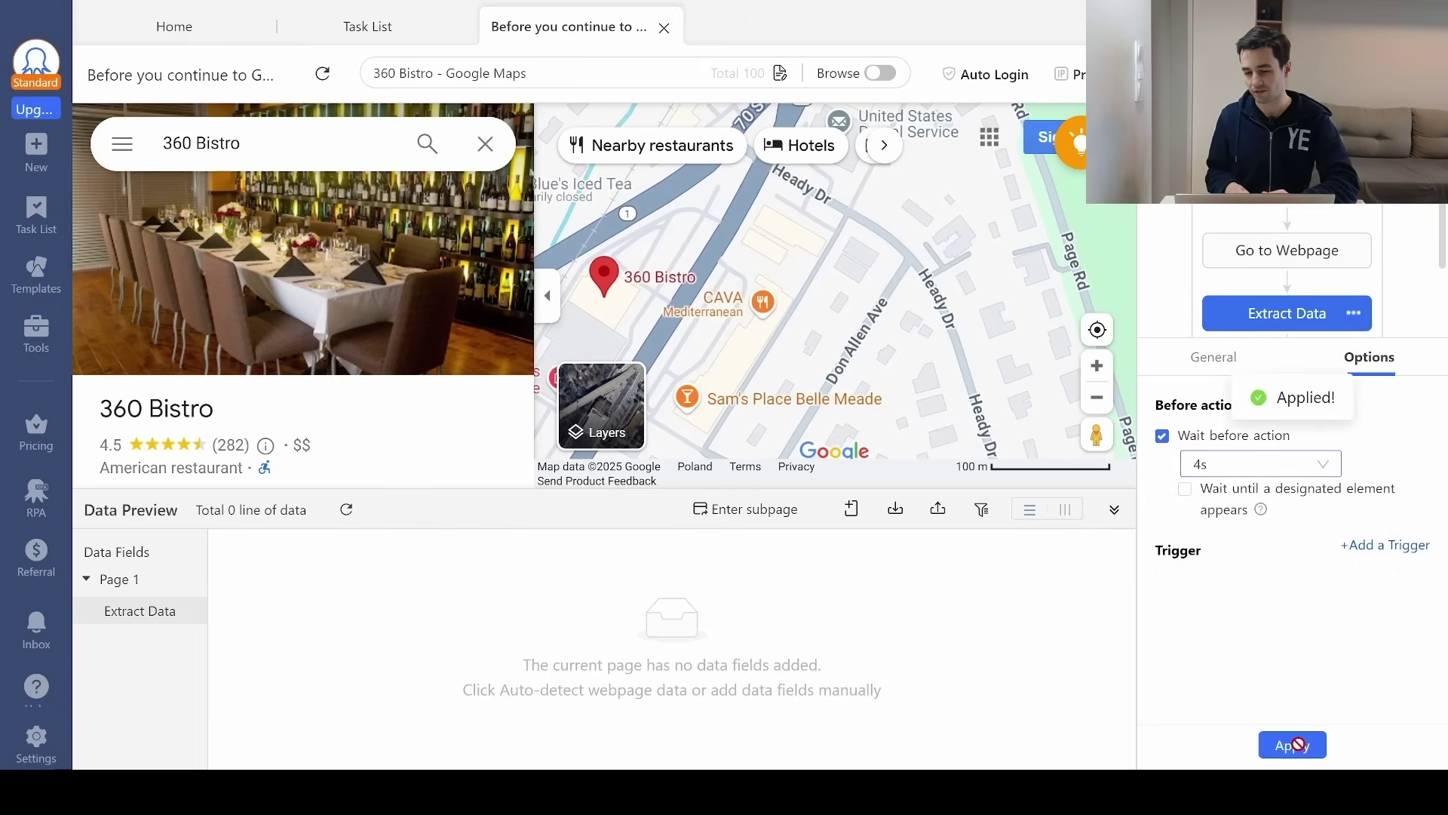
{"action": "left_click", "coordinate": [963, 625]}
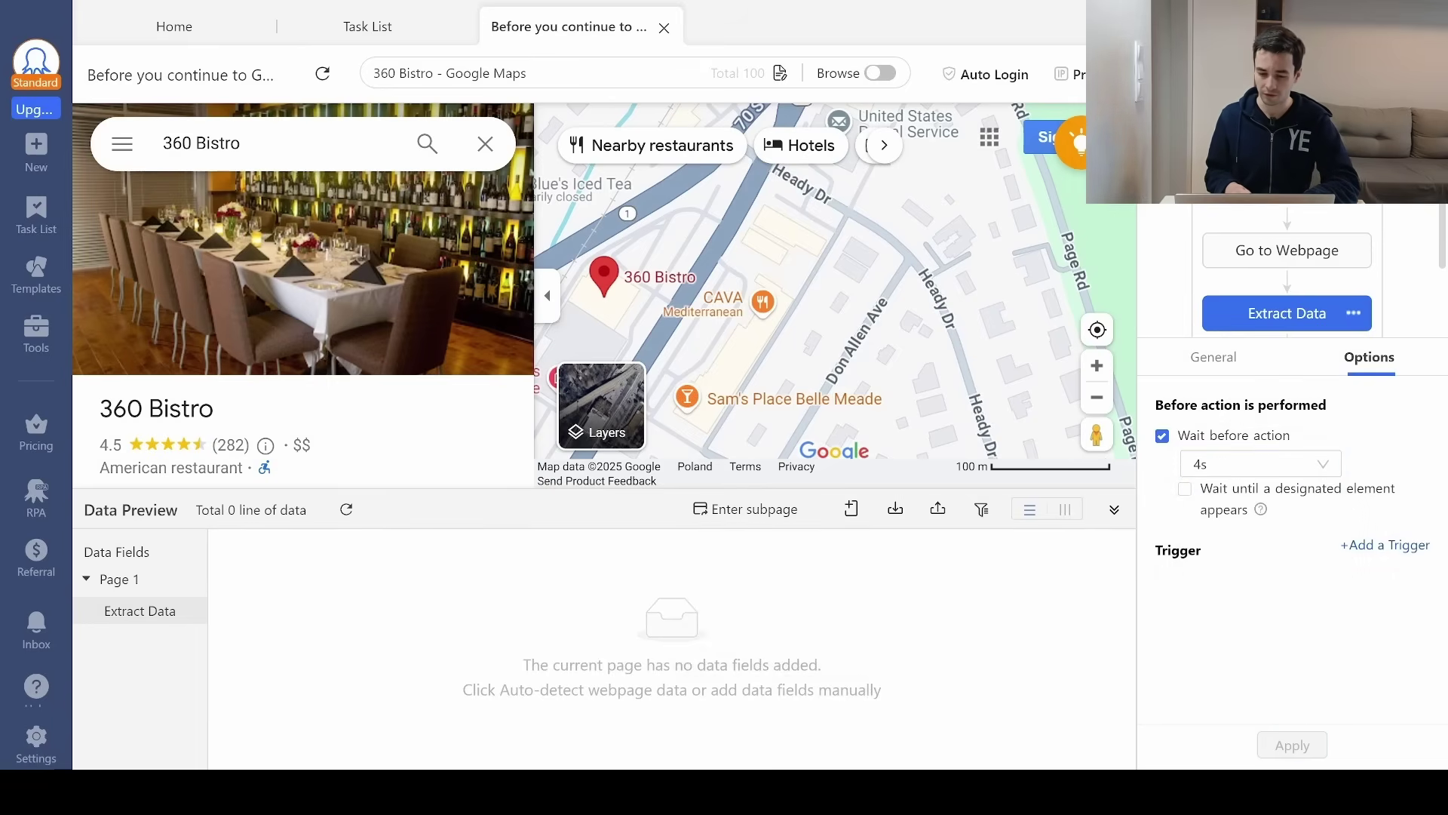
Check the prepared XPath notes in Notepad, return to Octoparse and add the page URL as a page-level data field.
{"action": "key", "text": "alt+Tab"}
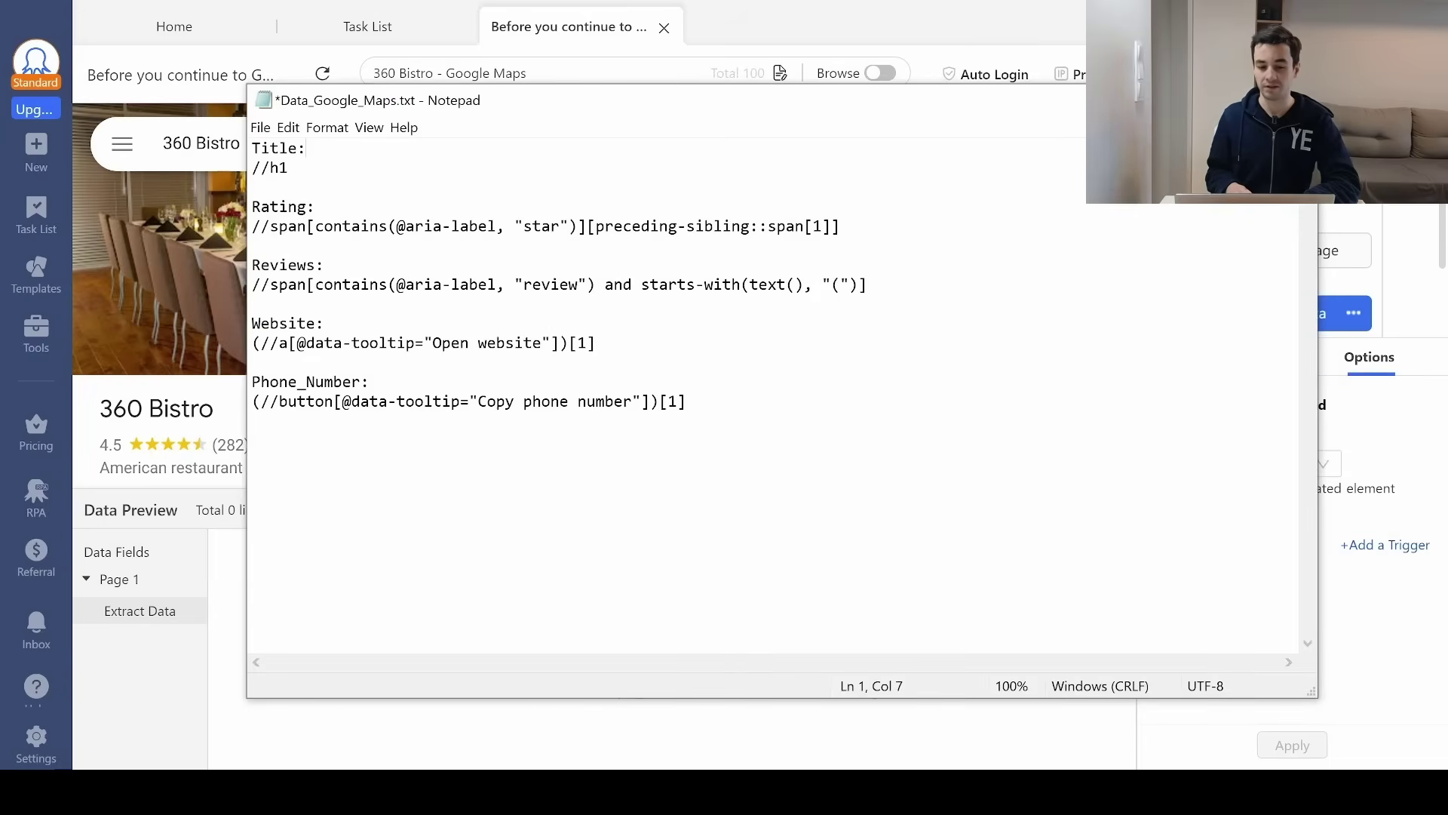
{"action": "key", "text": "alt+Tab"}
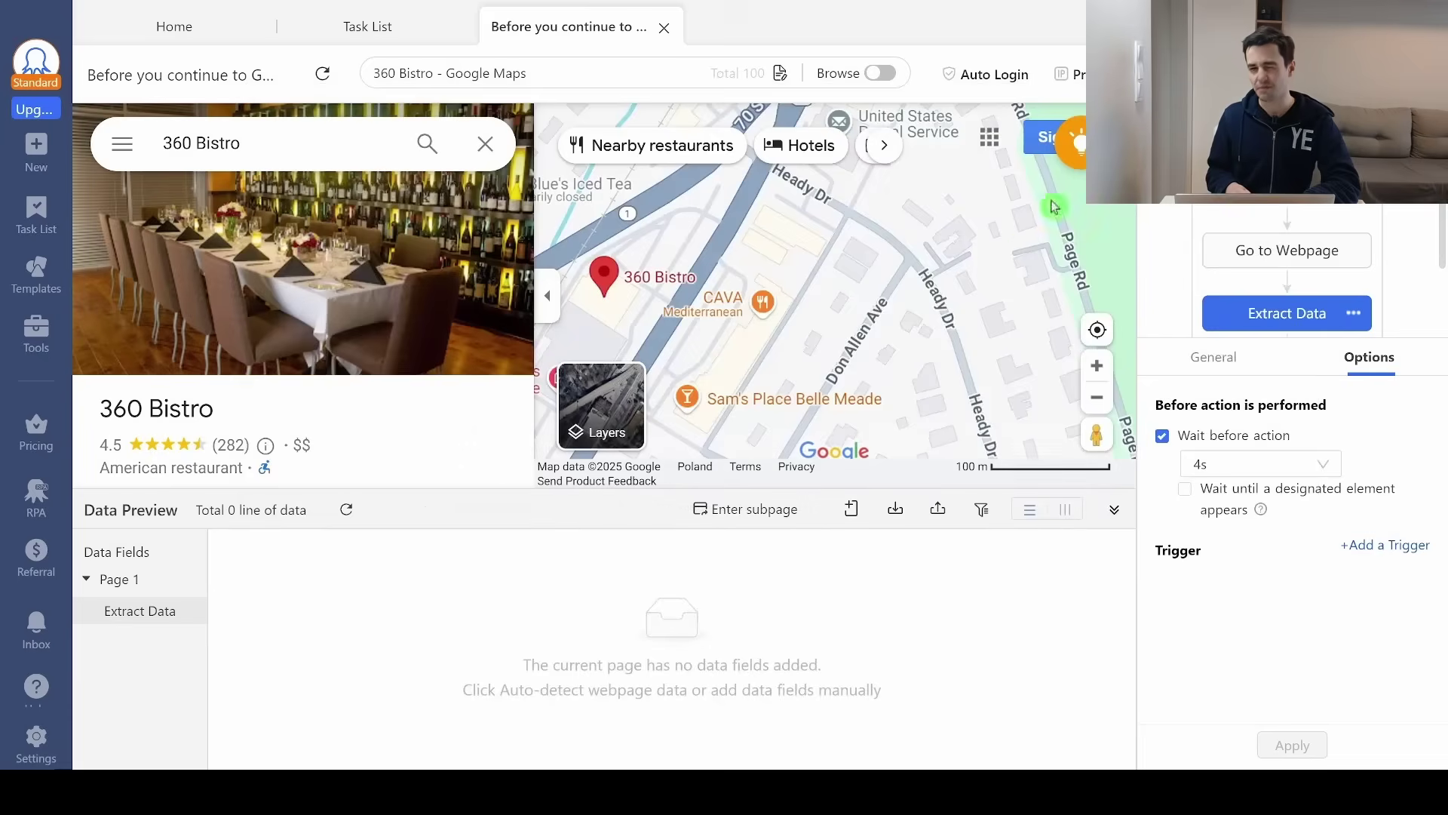
{"action": "left_click", "coordinate": [837, 509]}
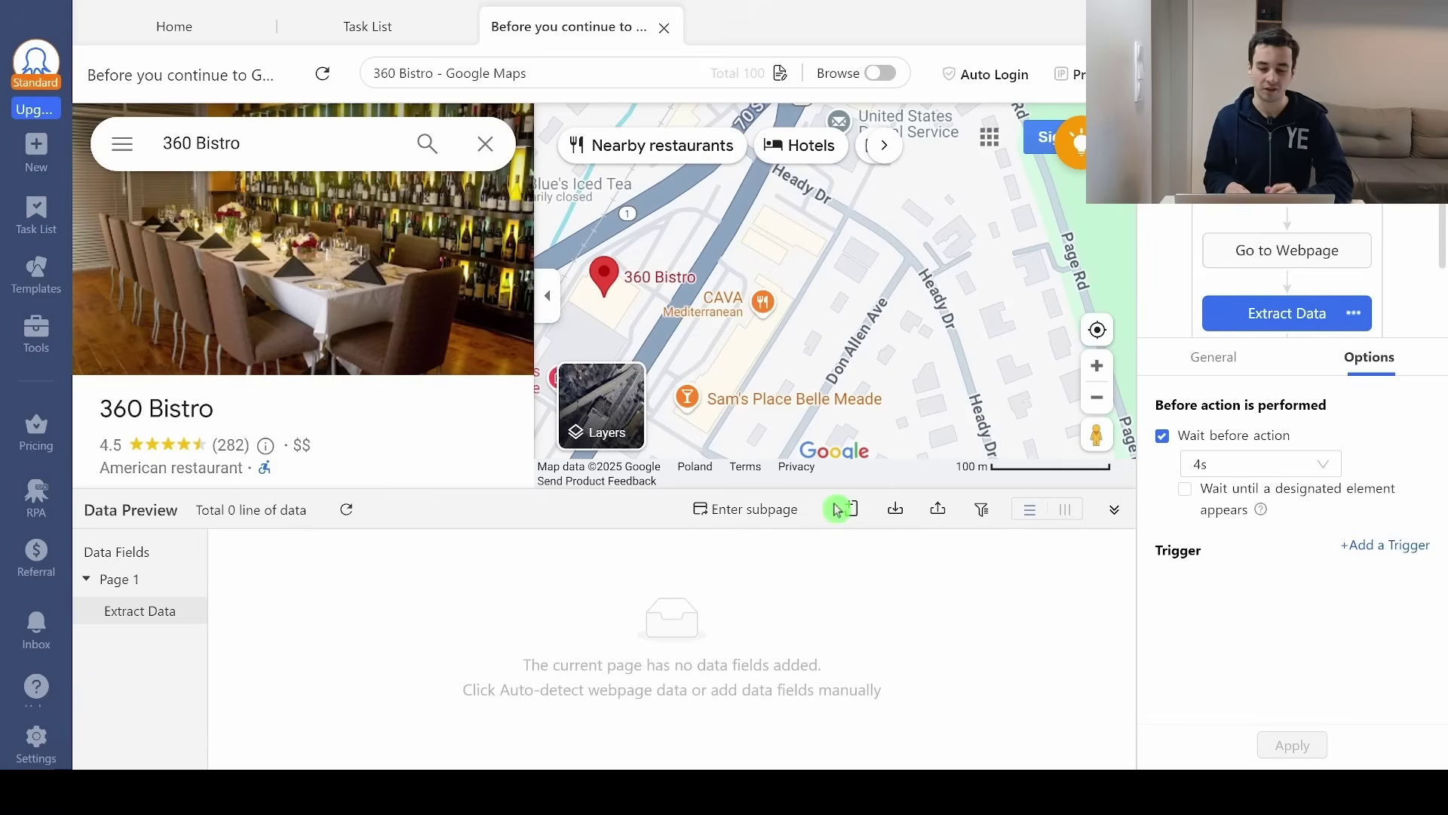
{"action": "mouse_move", "coordinate": [809, 619]}
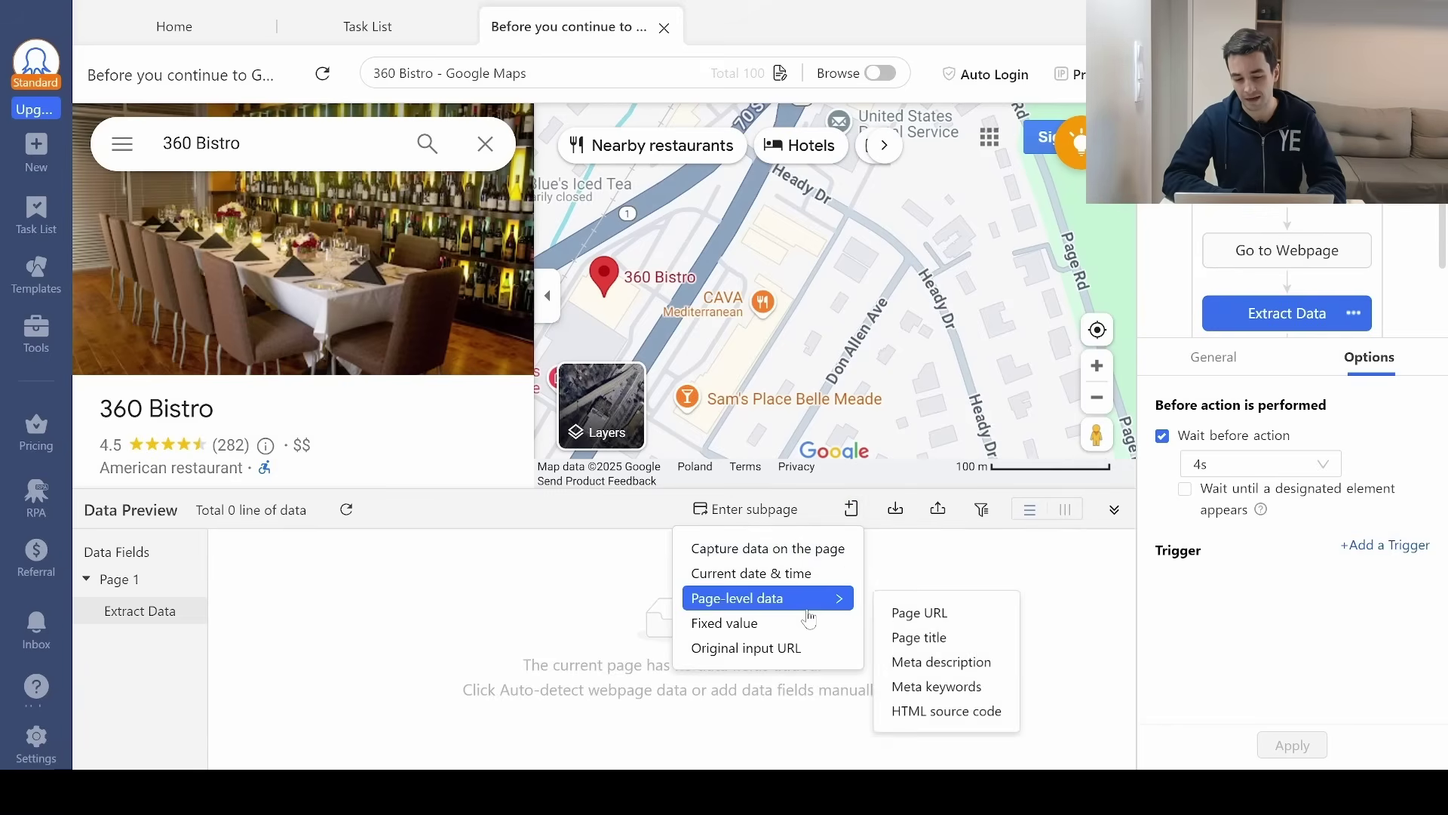
{"action": "left_click", "coordinate": [928, 612]}
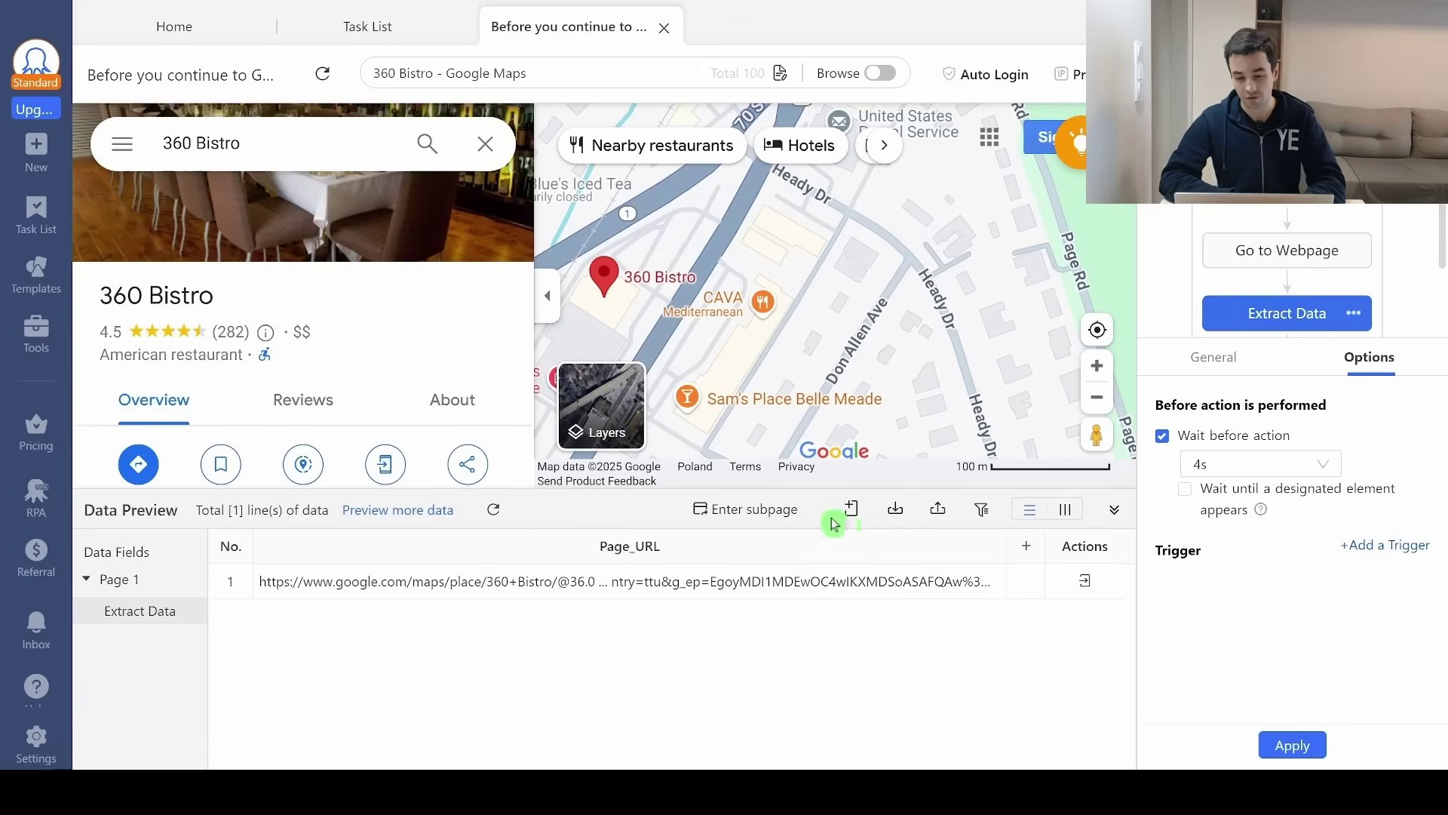
Add a captured page element field named Title with the matching XPath //h1 from the notes.
{"action": "left_click", "coordinate": [835, 520]}
{"action": "left_click", "coordinate": [758, 637]}
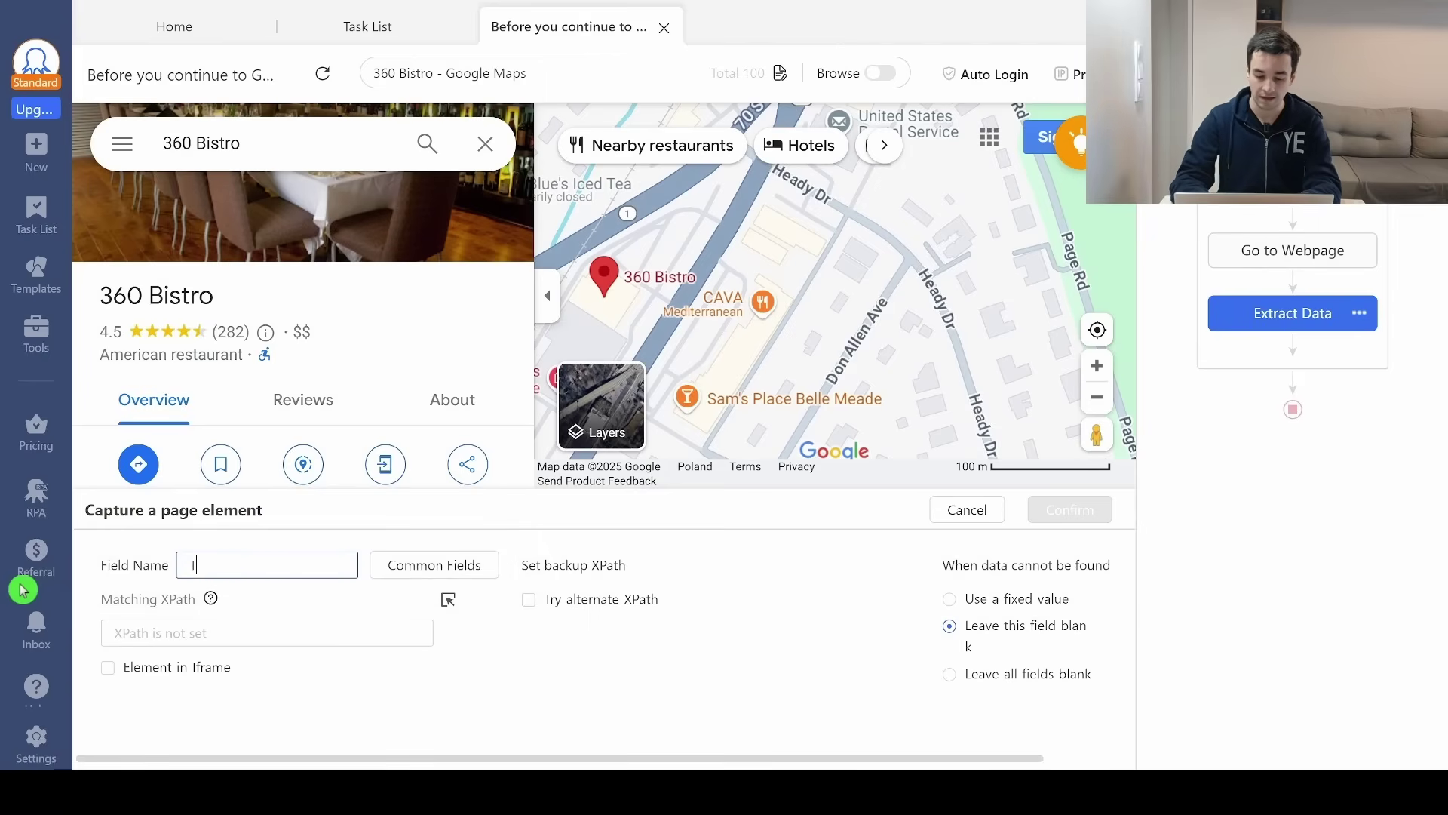
{"action": "key", "text": "alt+Tab"}
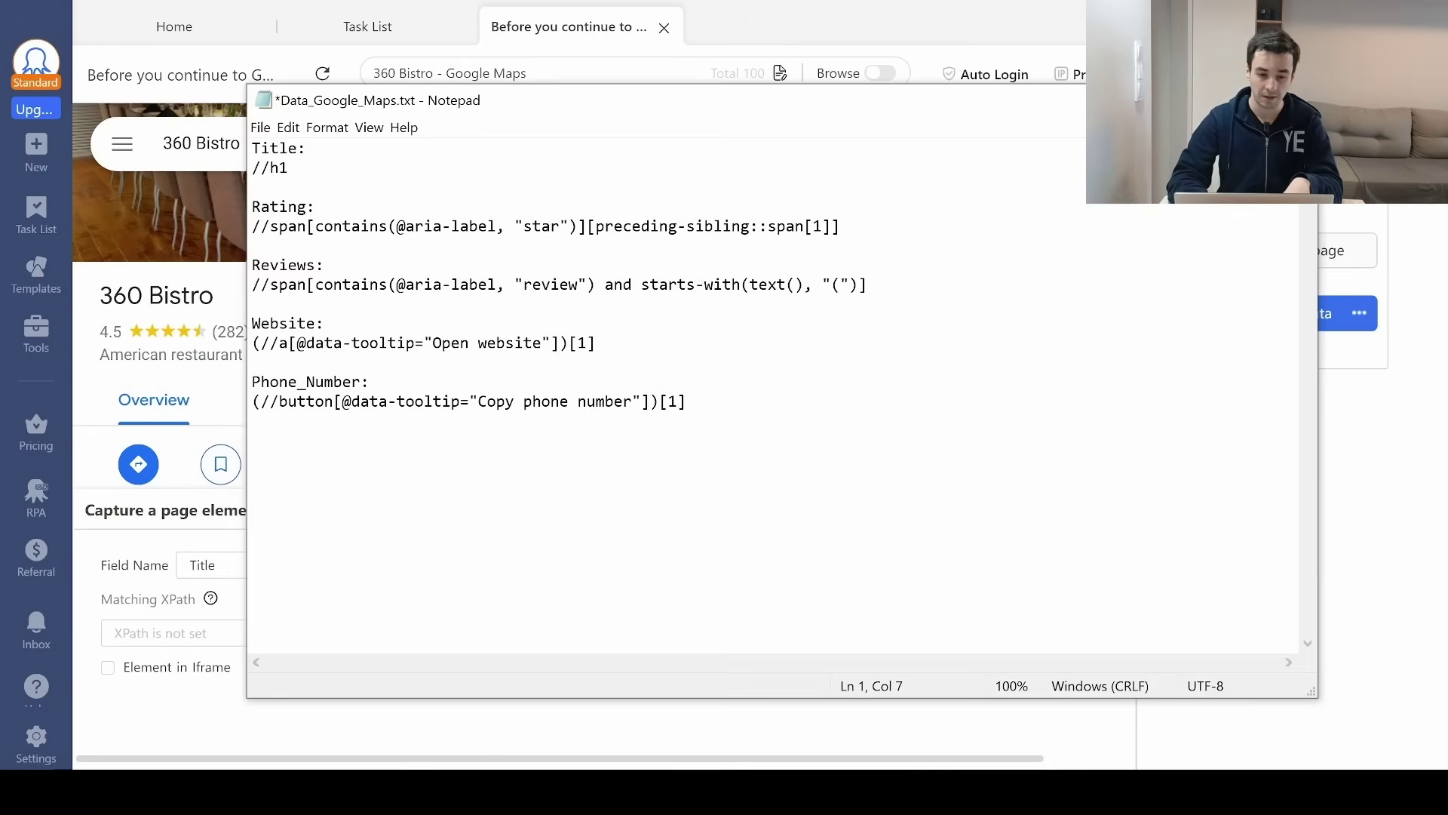
{"action": "key", "text": "alt+Tab"}
{"action": "type", "text": "//h1"}
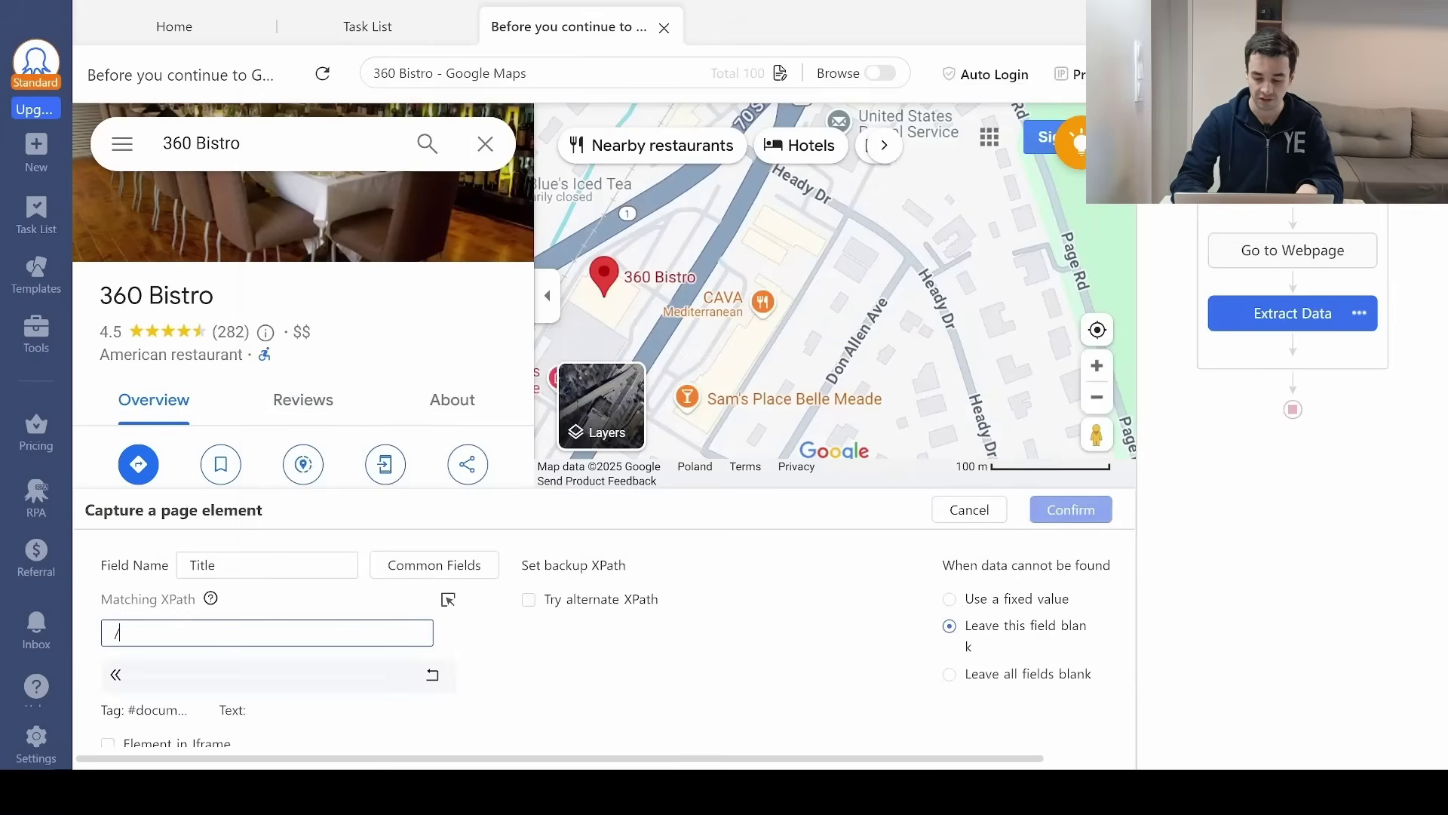
{"action": "left_click", "coordinate": [1071, 509]}
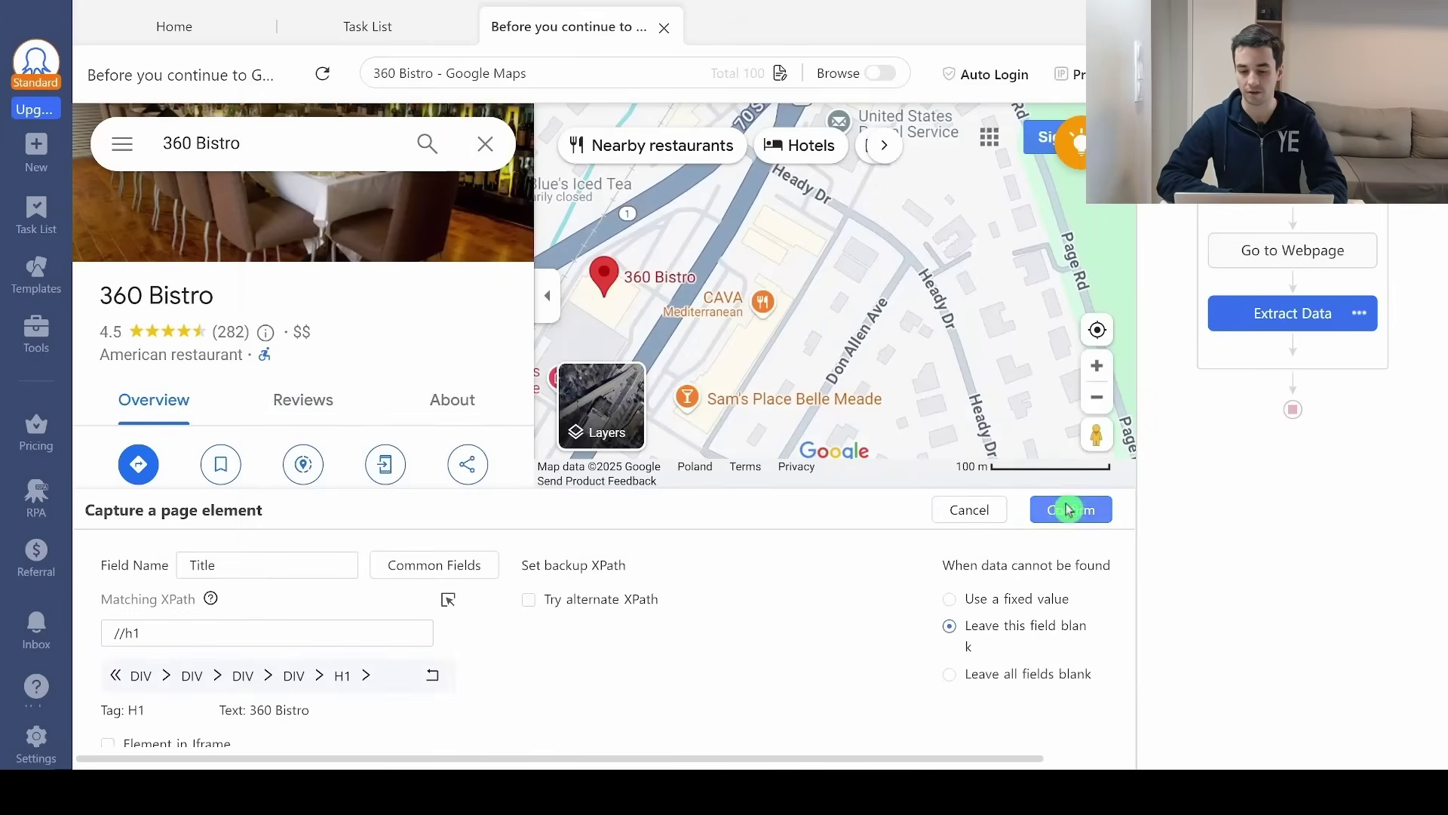
Clean the Title field's data with a Trim spaces step set to Trim Both and apply it.
{"action": "left_click", "coordinate": [985, 546]}
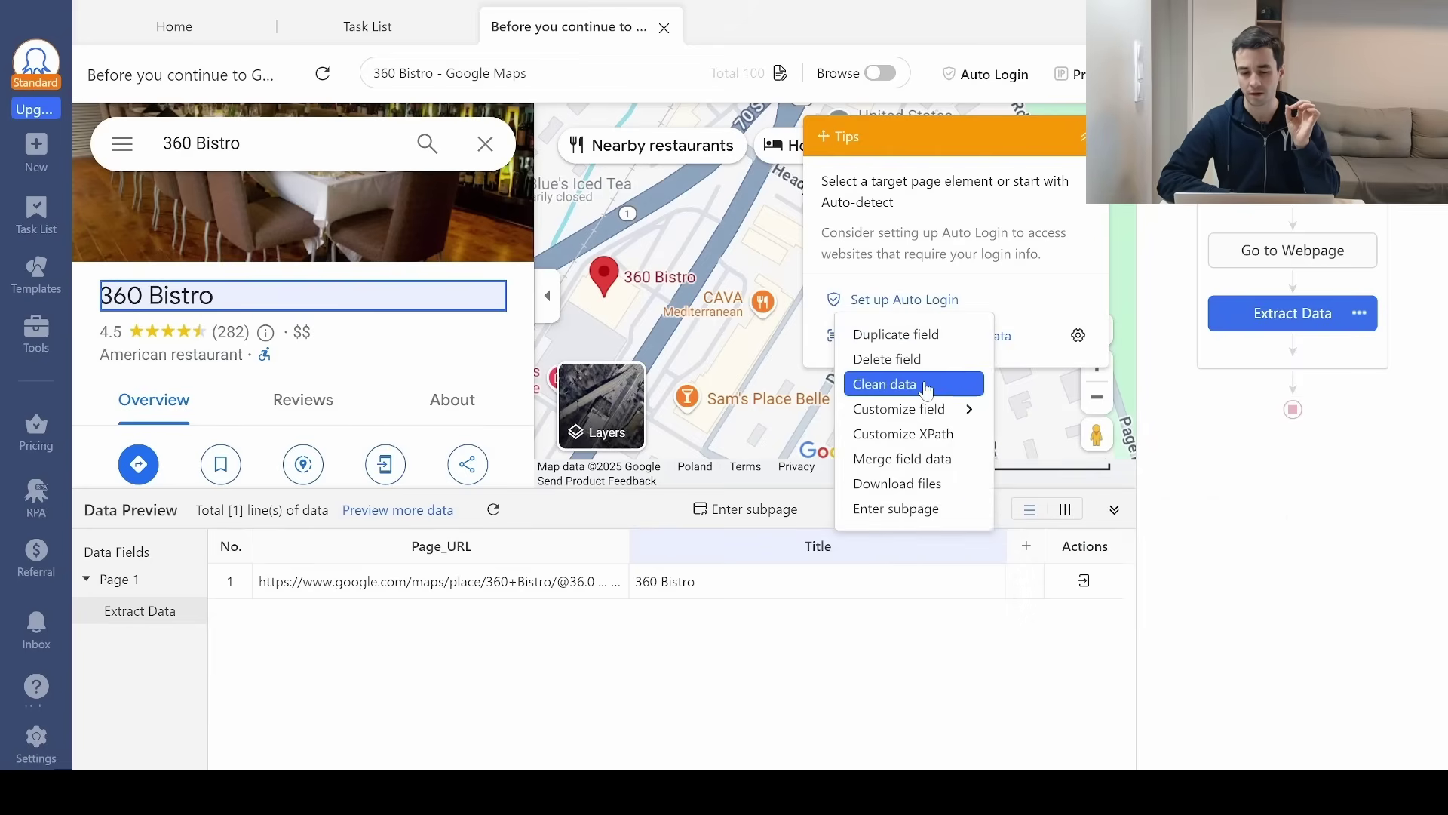
{"action": "left_click", "coordinate": [884, 384]}
{"action": "left_click", "coordinate": [134, 565]}
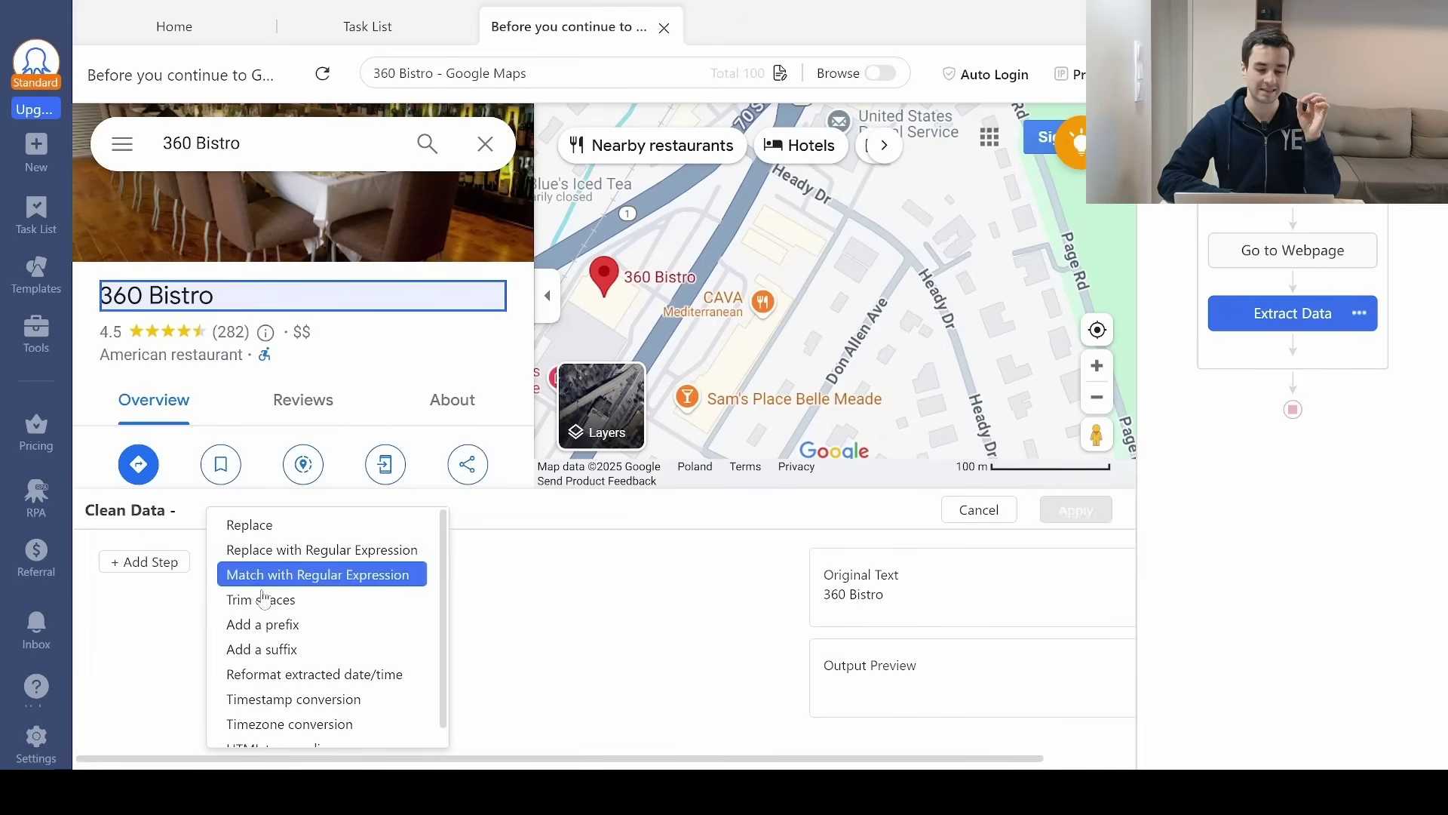
{"action": "left_click", "coordinate": [265, 599]}
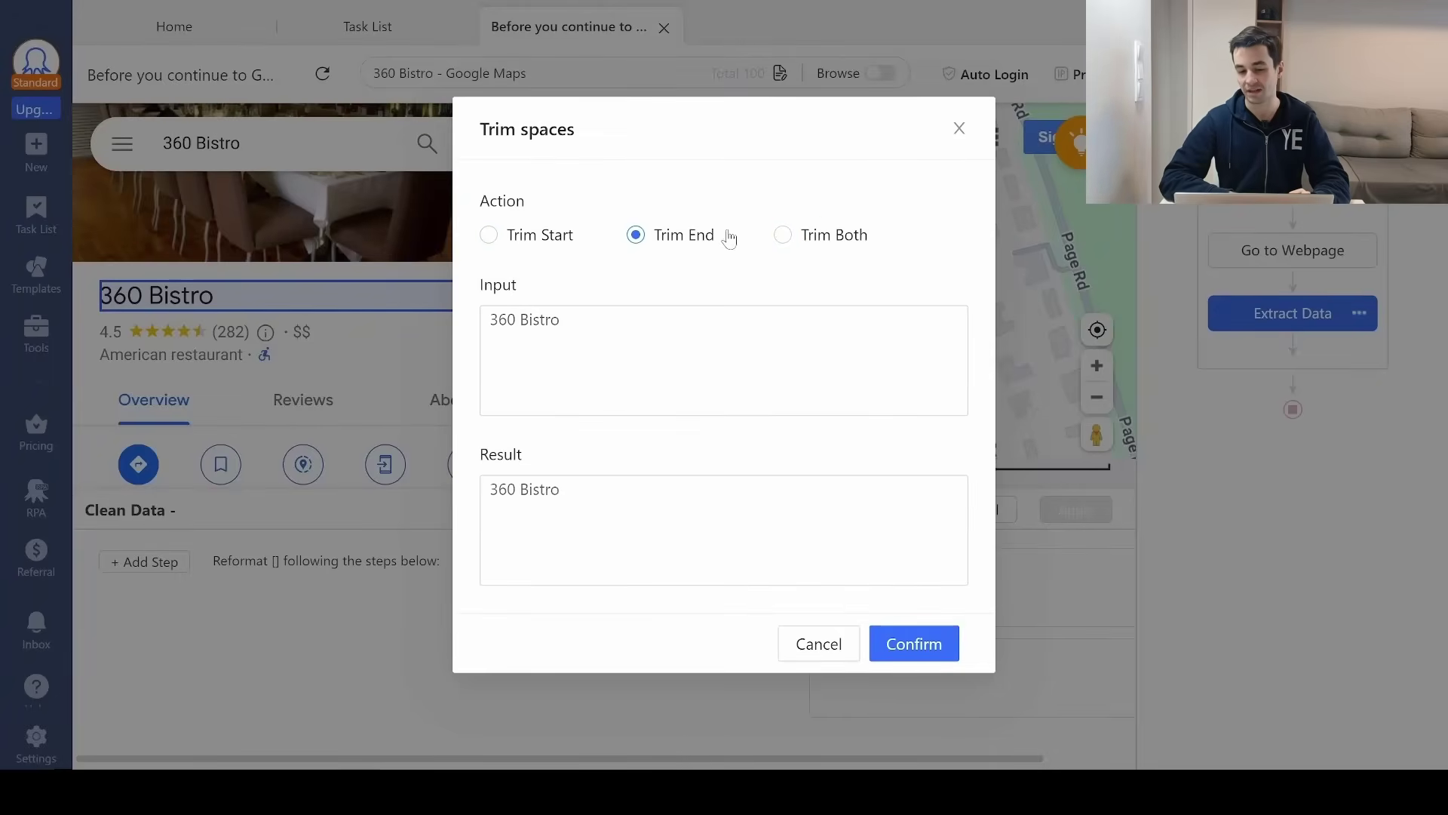
{"action": "left_click", "coordinate": [813, 240]}
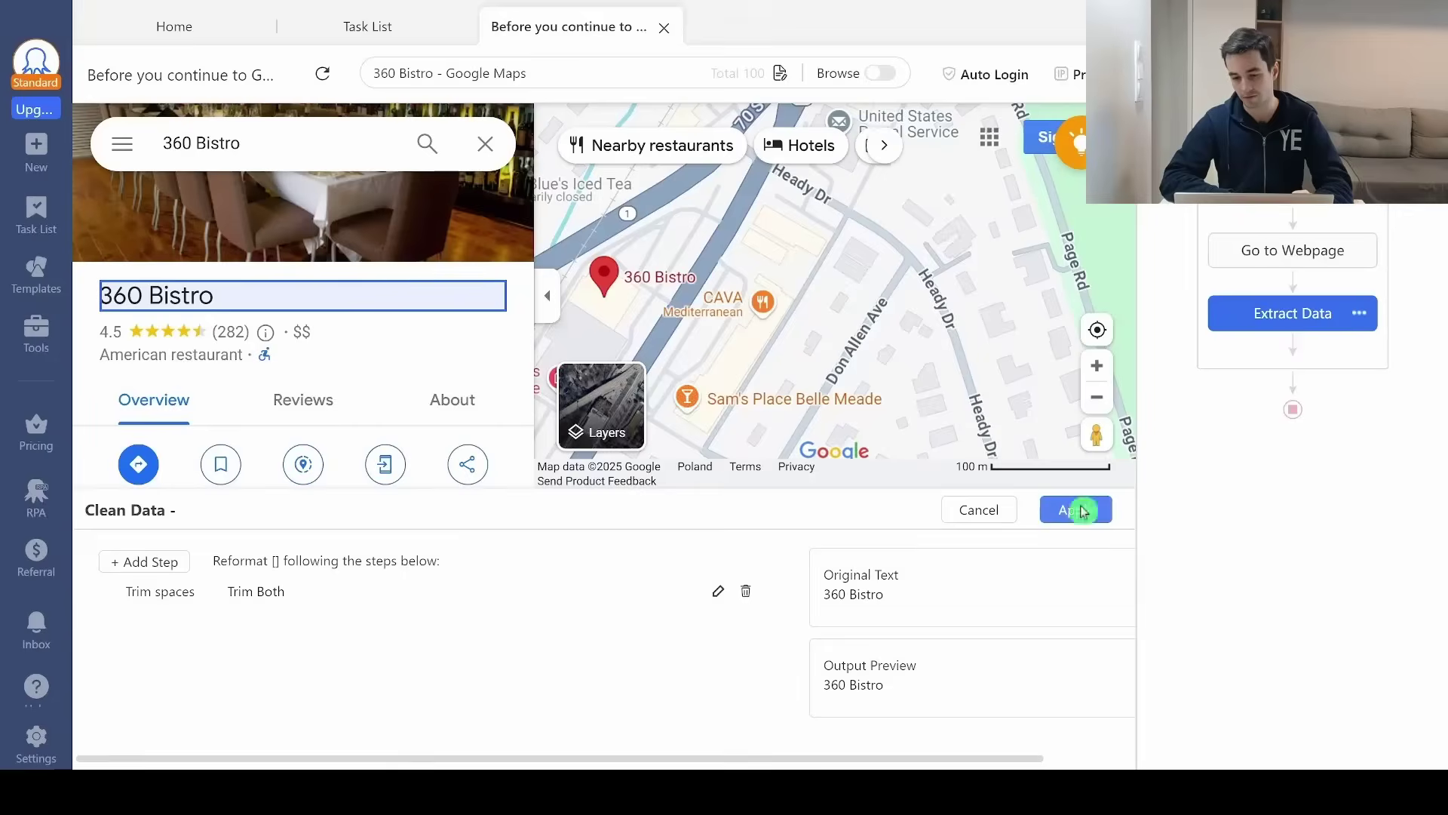
{"action": "left_click", "coordinate": [1083, 512]}
{"action": "key", "text": "alt+Tab"}
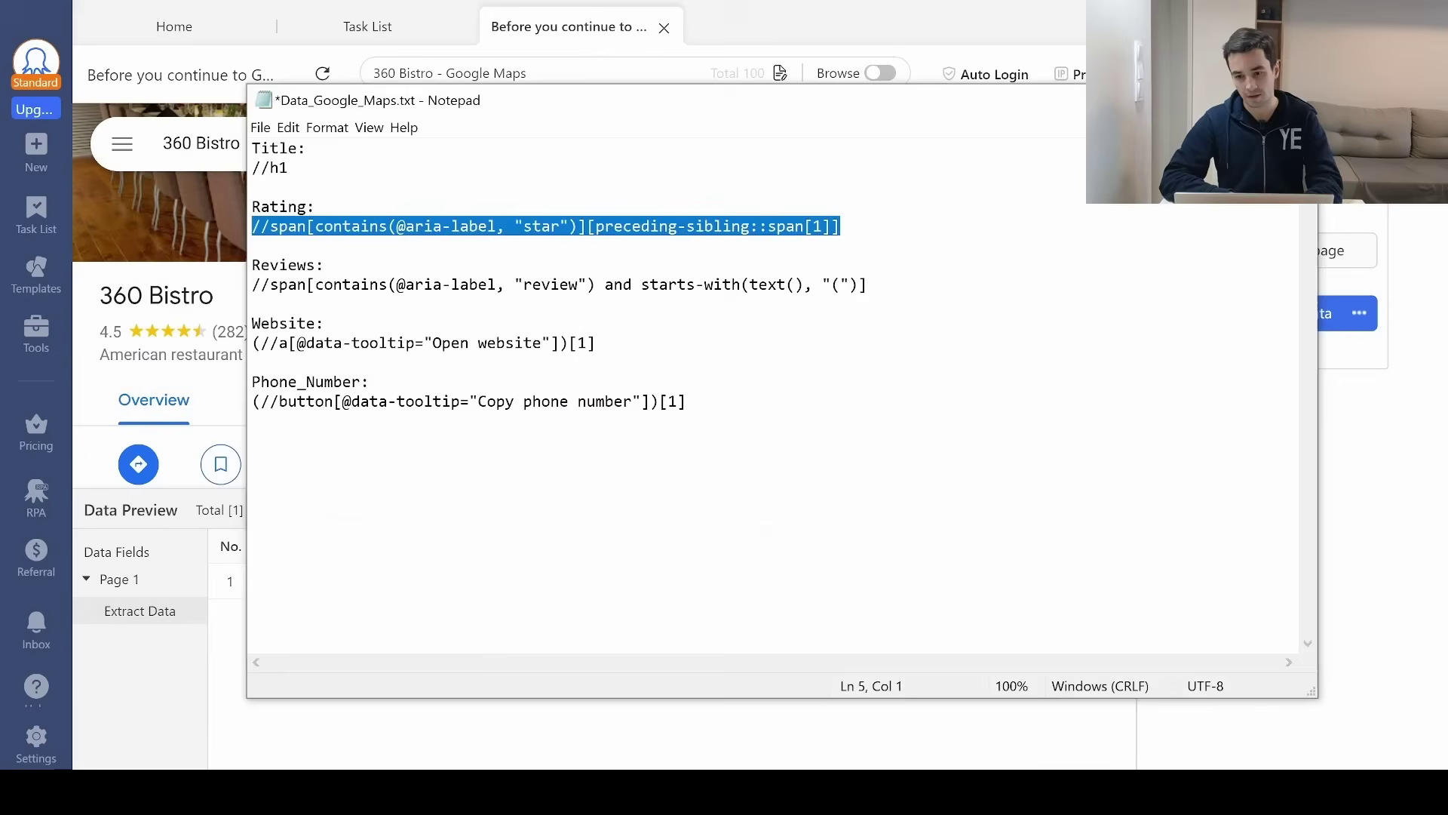
{"action": "key", "text": "alt+Tab"}
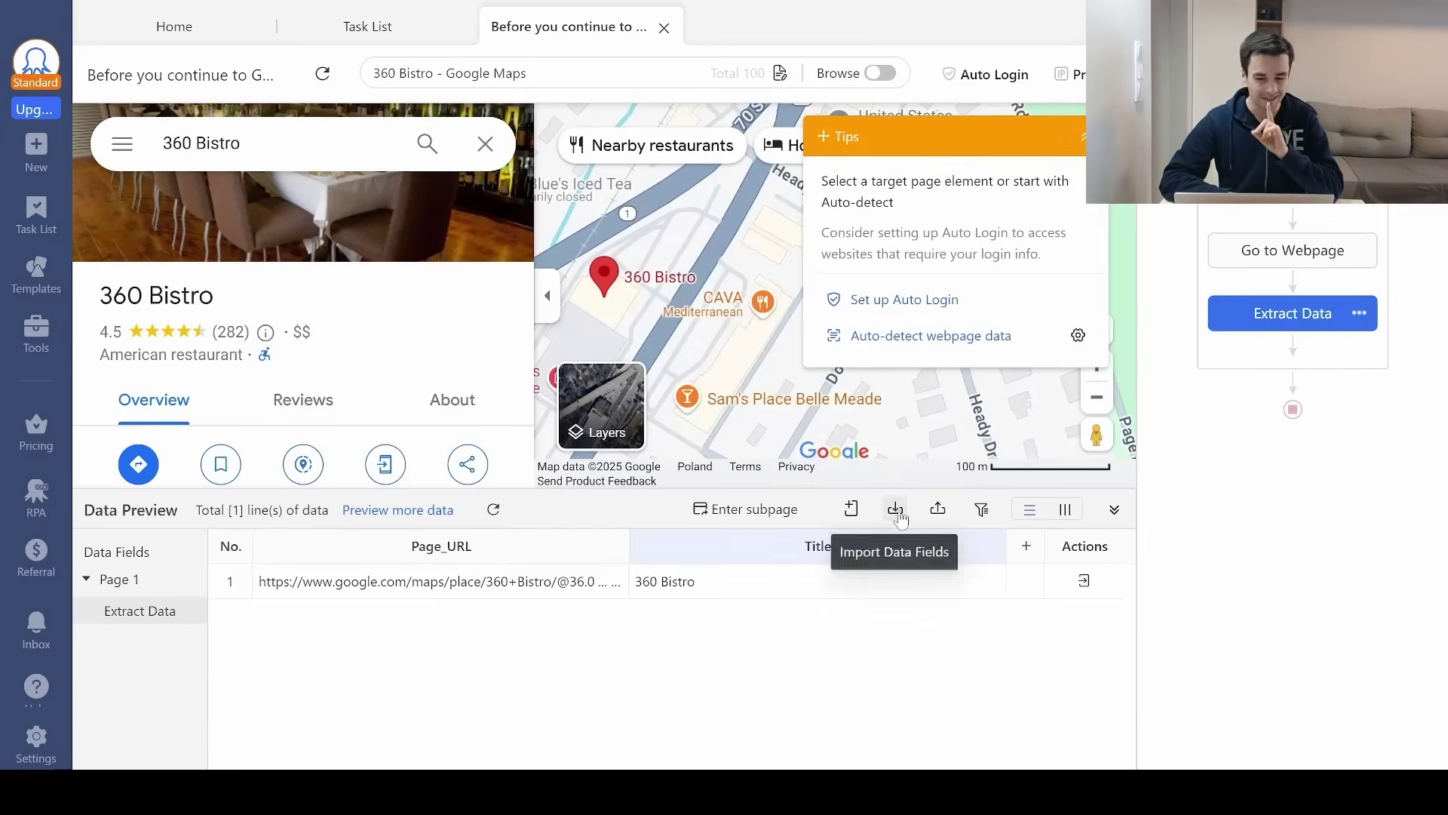
{"action": "left_click", "coordinate": [848, 510]}
{"action": "left_click", "coordinate": [782, 560]}
{"action": "left_click", "coordinate": [343, 632]}
{"action": "key", "text": "ctrl+v"}
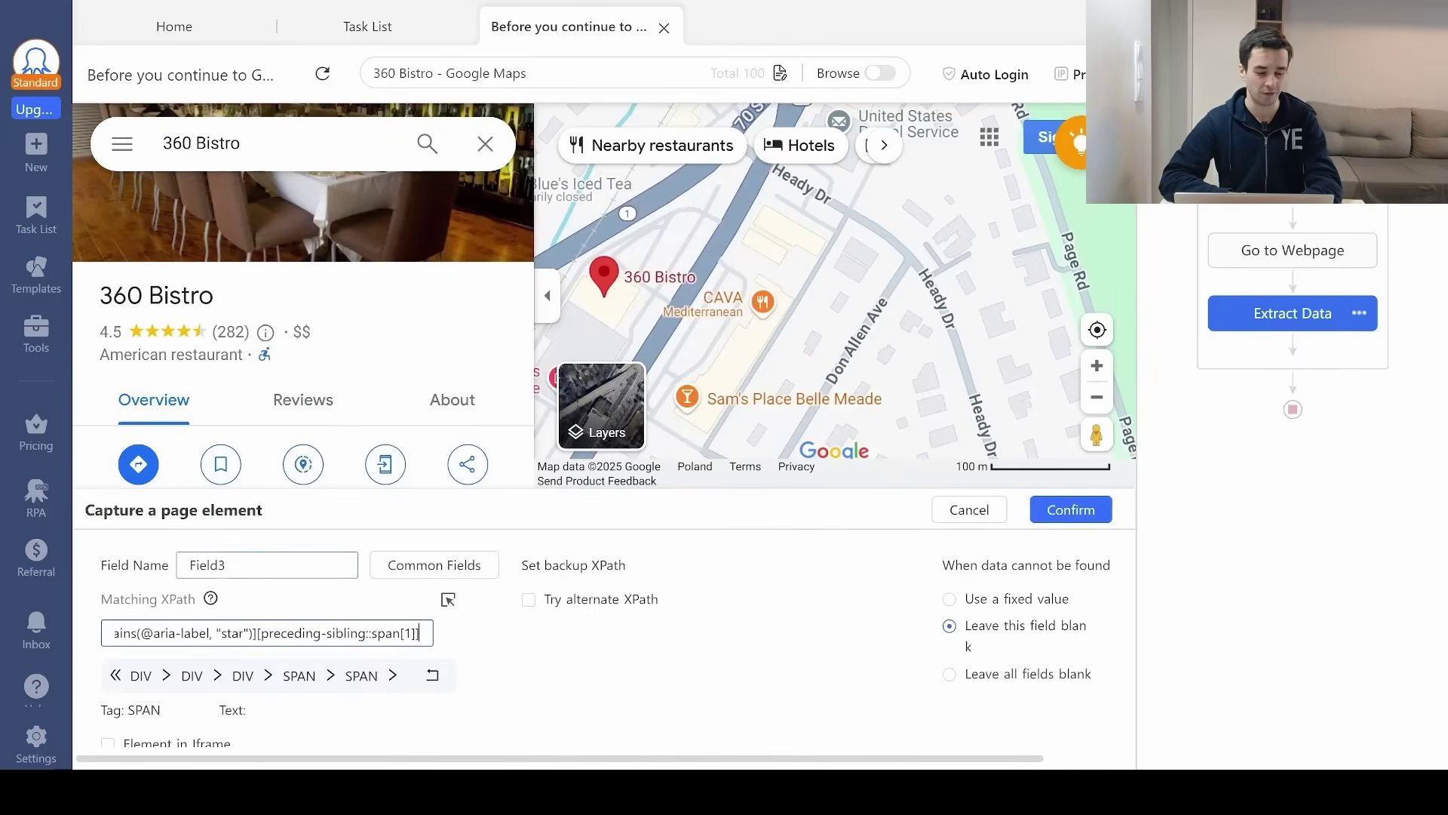
{"action": "double_click", "coordinate": [208, 565]}
{"action": "type", "text": "RAting"}
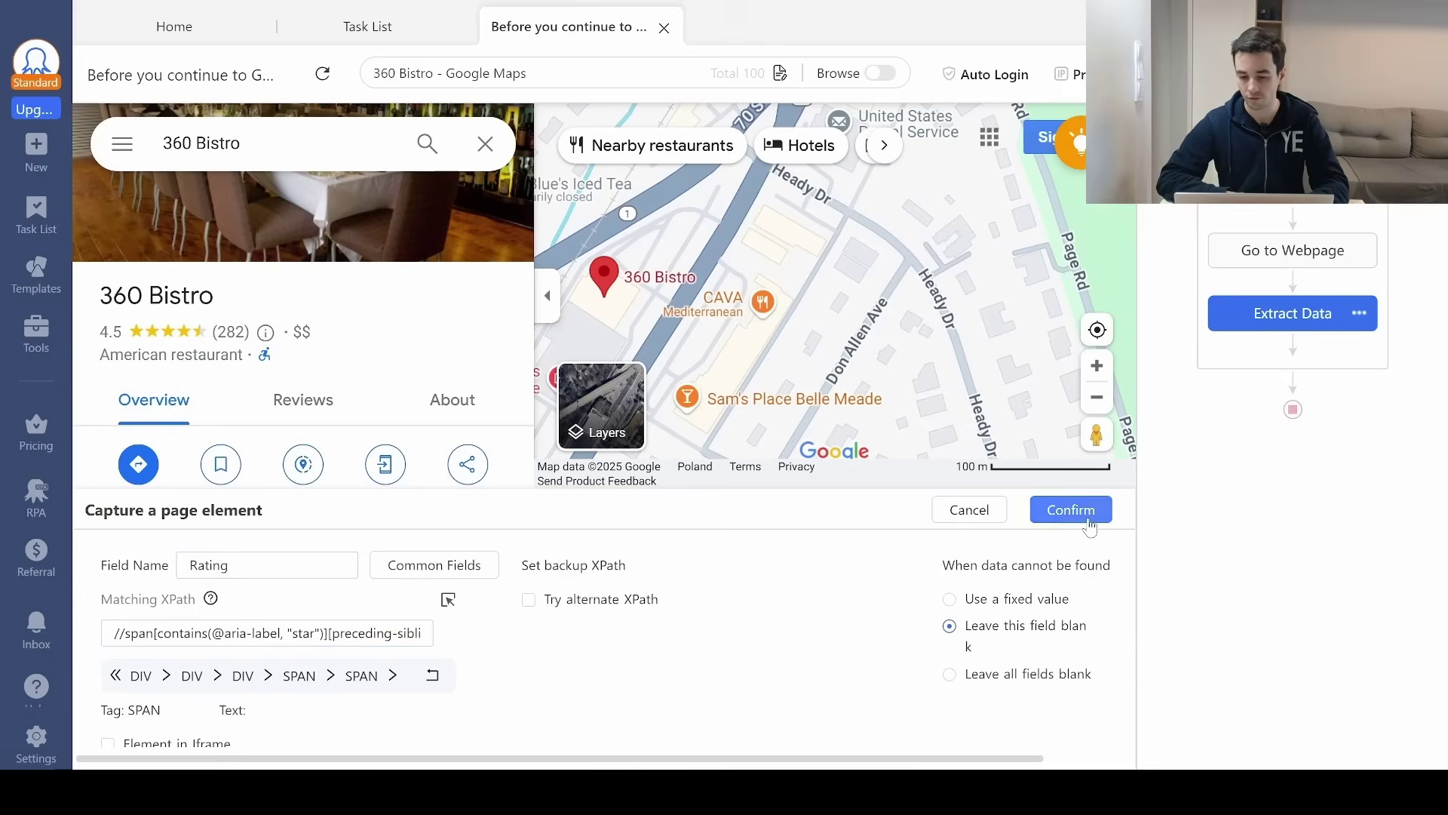
{"action": "left_click", "coordinate": [1070, 510]}
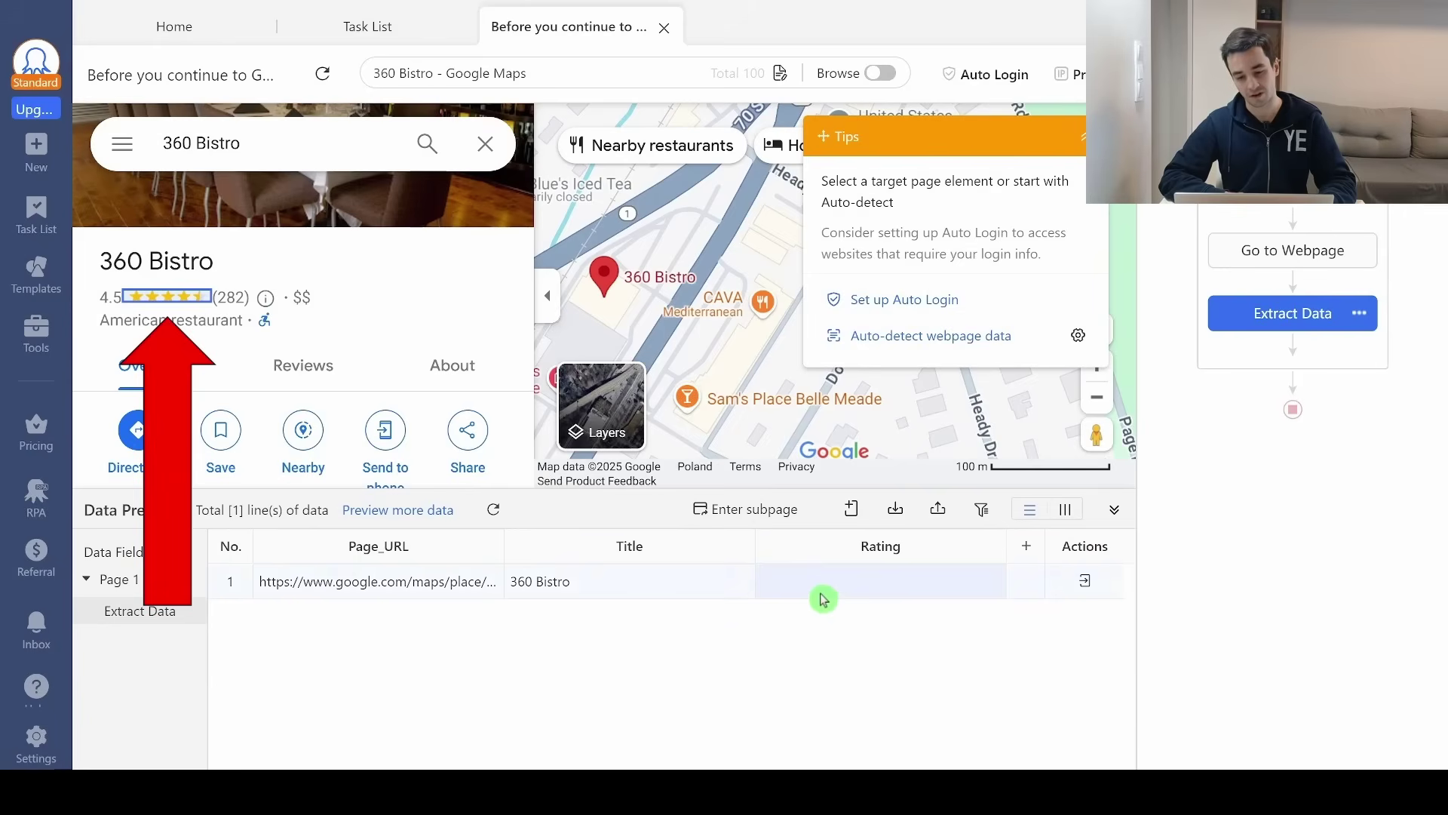
{"action": "left_click", "coordinate": [990, 550]}
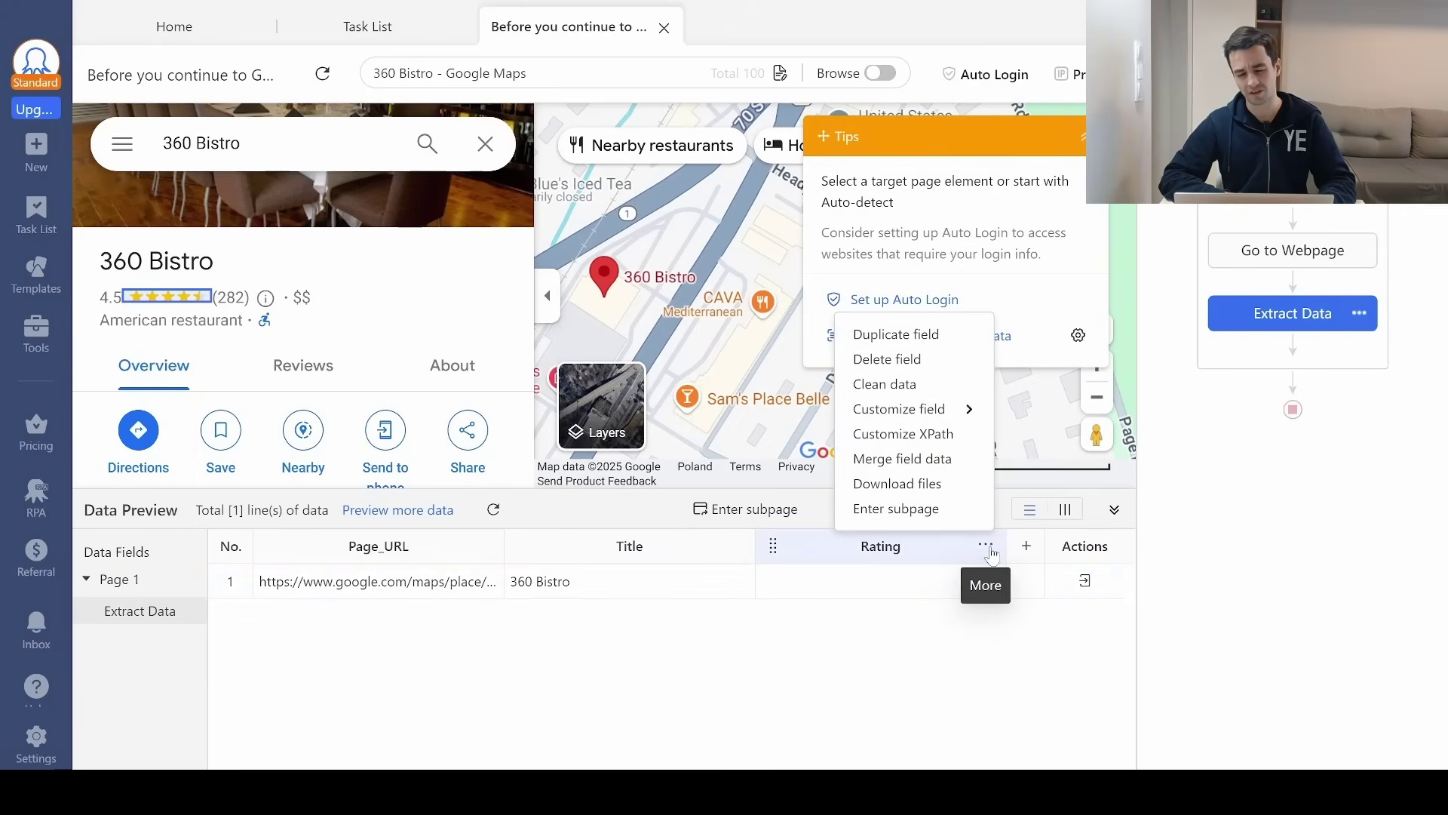
{"action": "left_click", "coordinate": [898, 598]}
{"action": "left_click", "coordinate": [879, 692]}
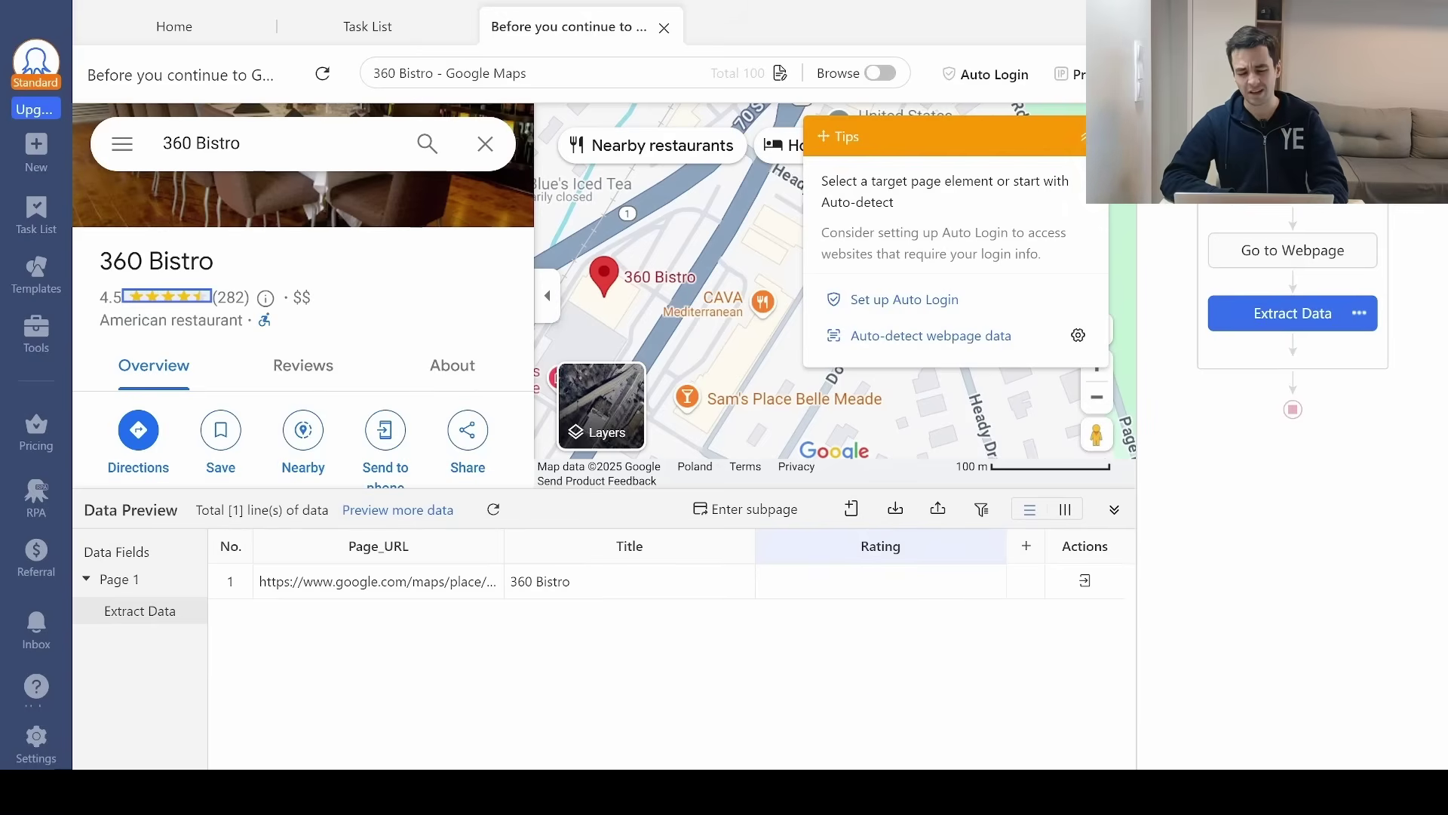
Switch to Chrome, open the Smokin Chicken place link from the inspected markup in a new tab and close the original search tab.
{"action": "mouse_move", "coordinate": [578, 792]}
{"action": "left_click", "coordinate": [683, 674]}
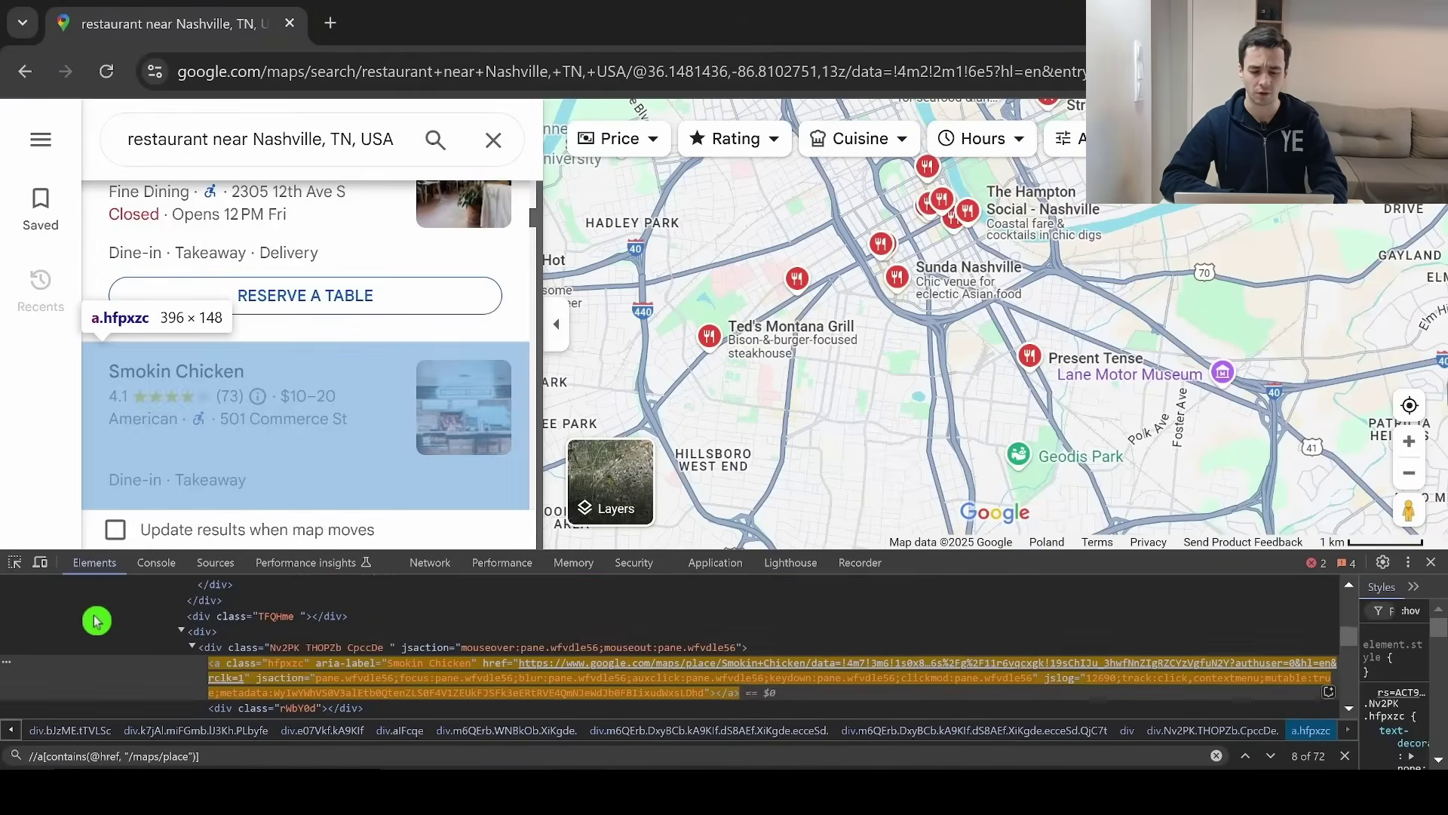
{"action": "left_click", "coordinate": [346, 122]}
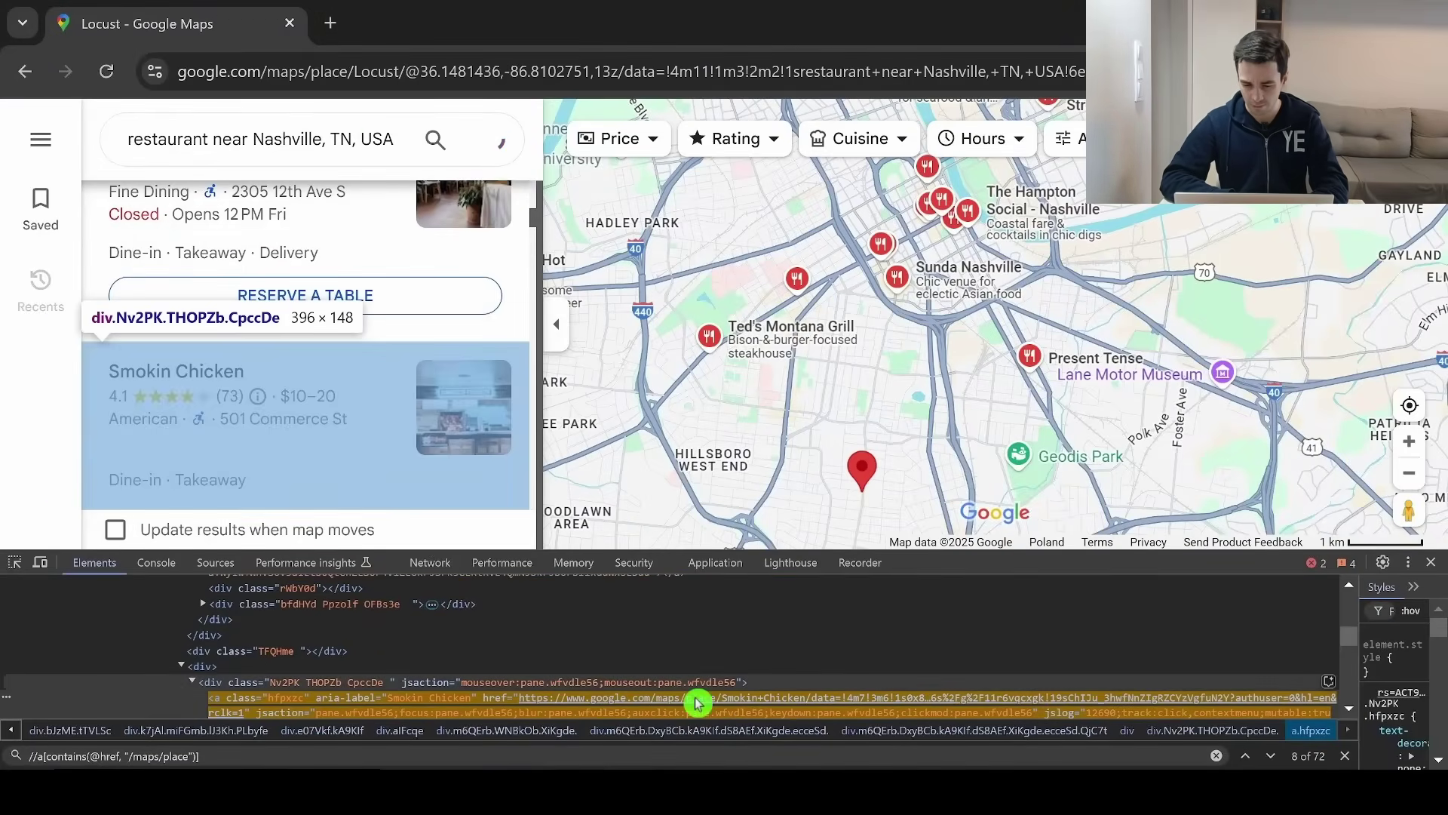
{"action": "left_click", "coordinate": [688, 688]}
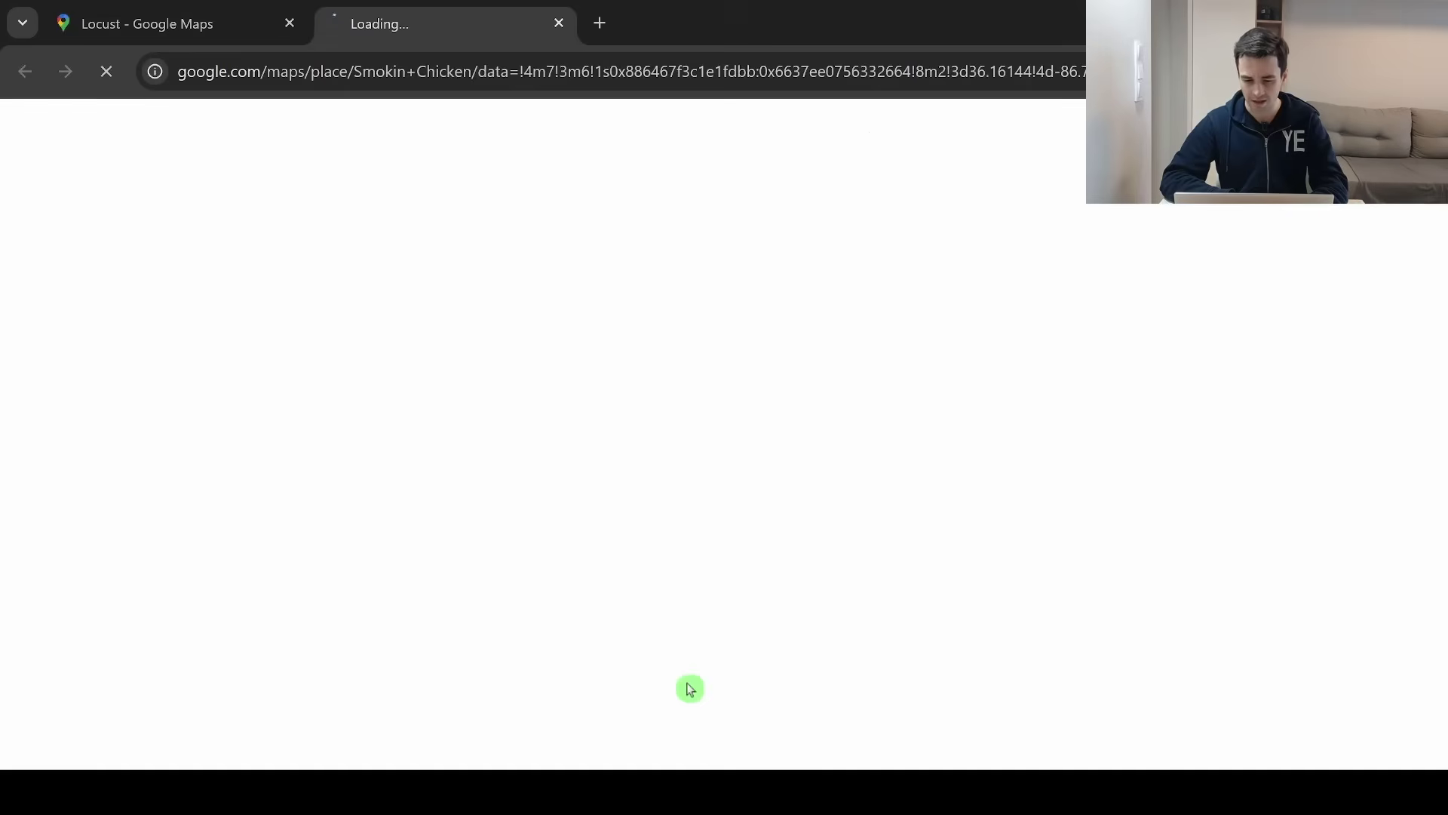
{"action": "left_click", "coordinate": [293, 23]}
{"action": "right_click", "coordinate": [367, 419]}
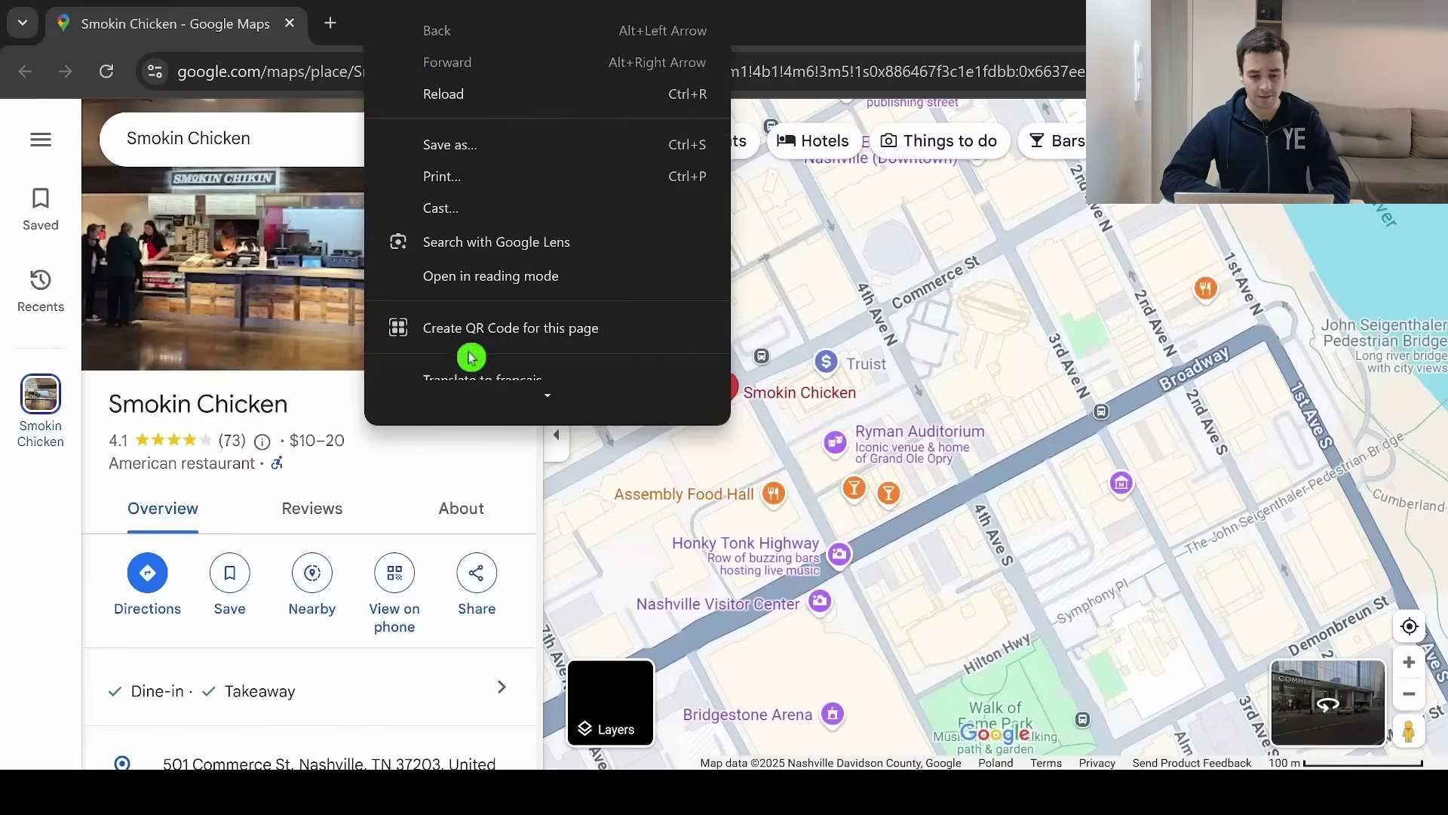
{"action": "left_click", "coordinate": [473, 360]}
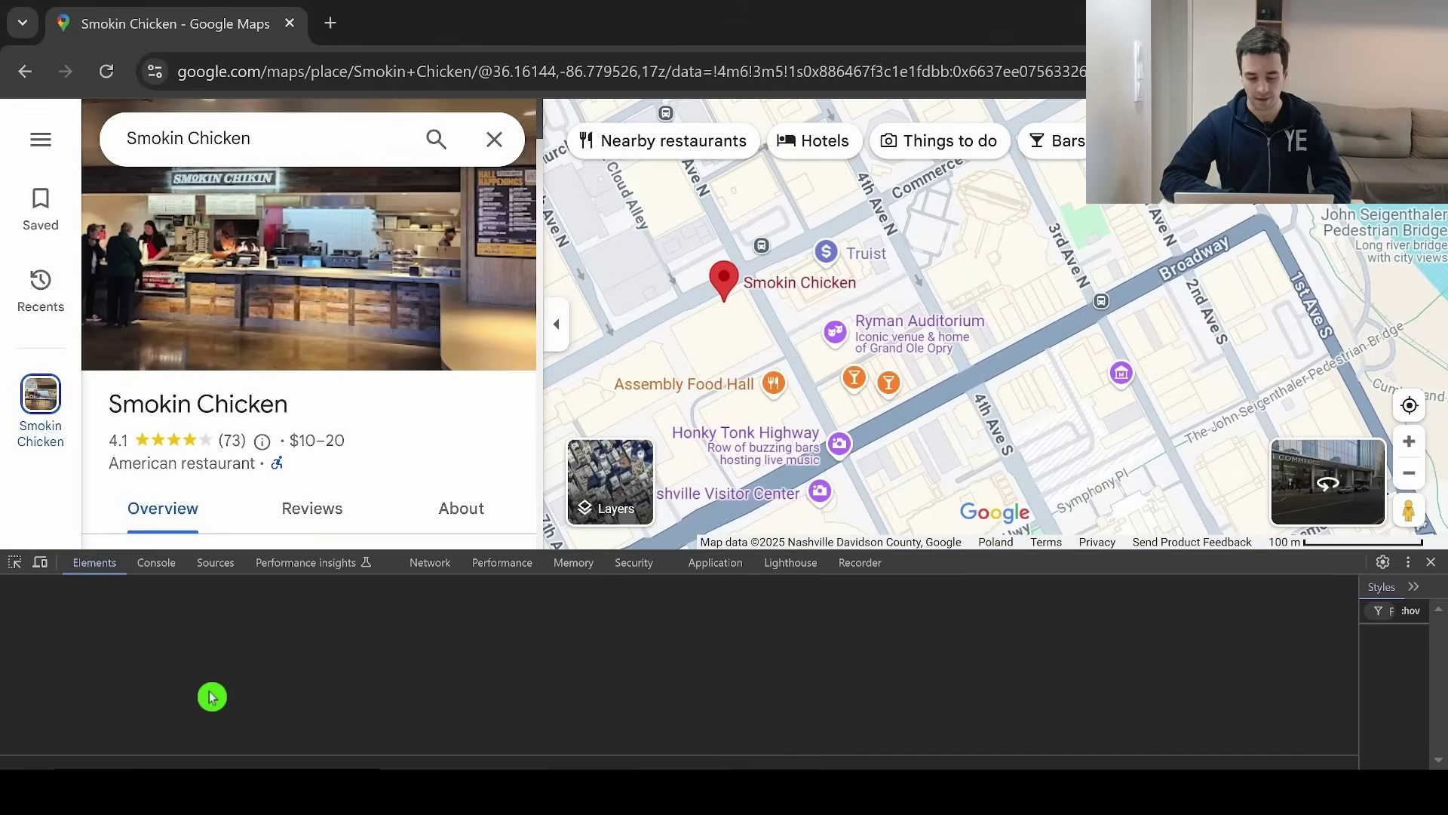
{"action": "key", "text": "ctrl+f"}
{"action": "type", "text": "//span[contains(@aria-label, \"star\")][preceding-sibling::span[1]]"}
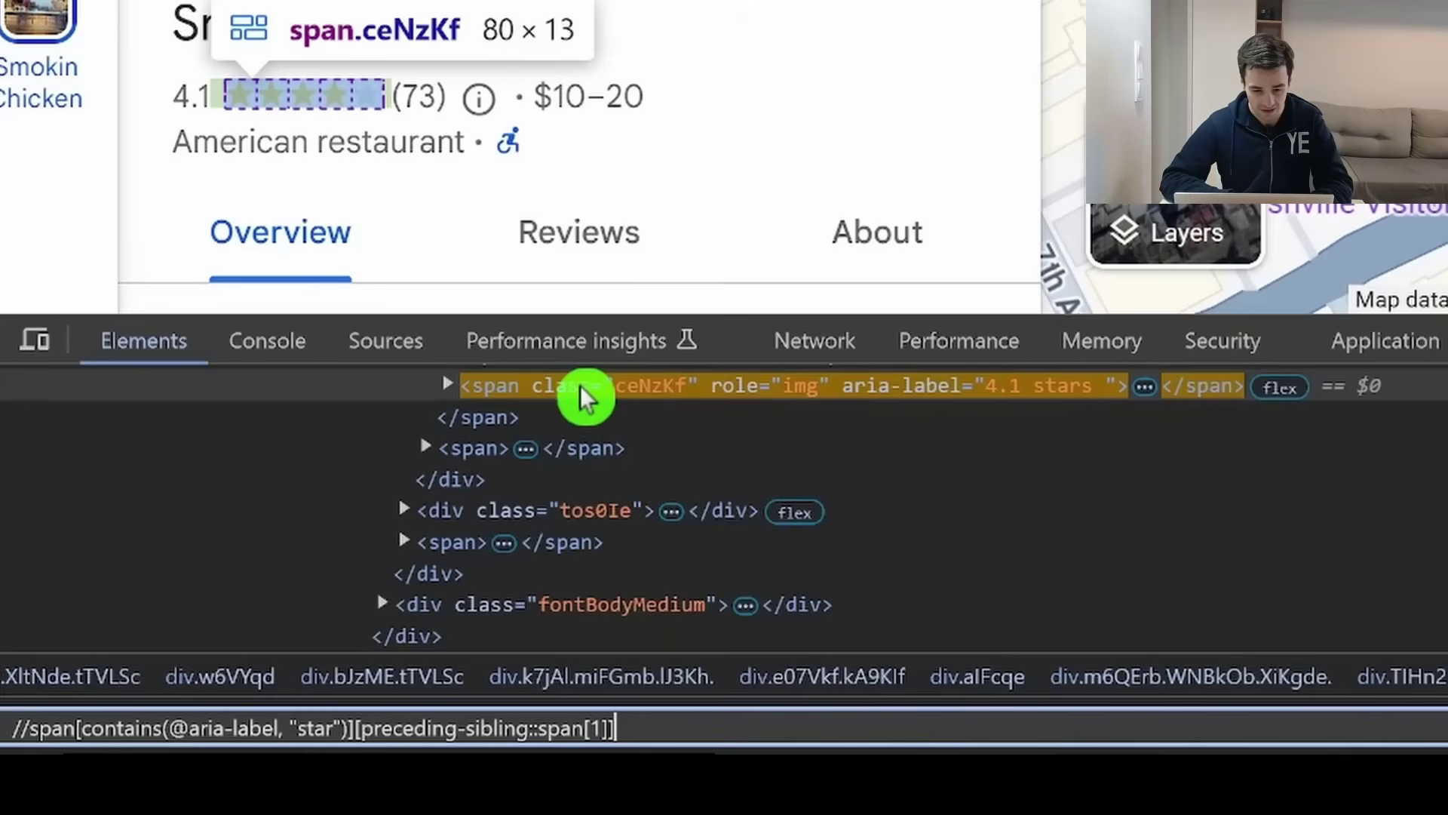
{"action": "double_click", "coordinate": [589, 399]}
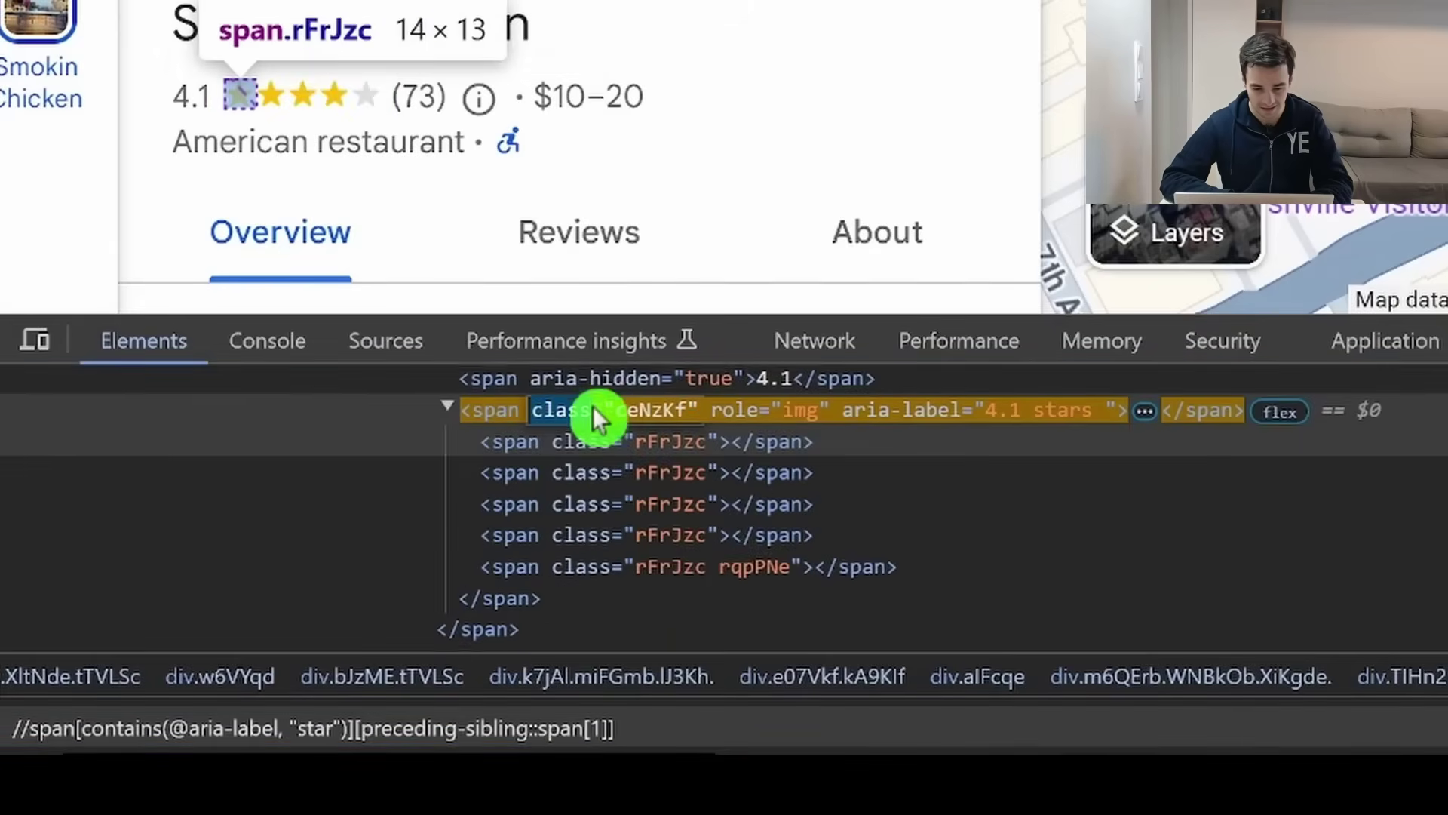
{"action": "key", "text": "Left"}
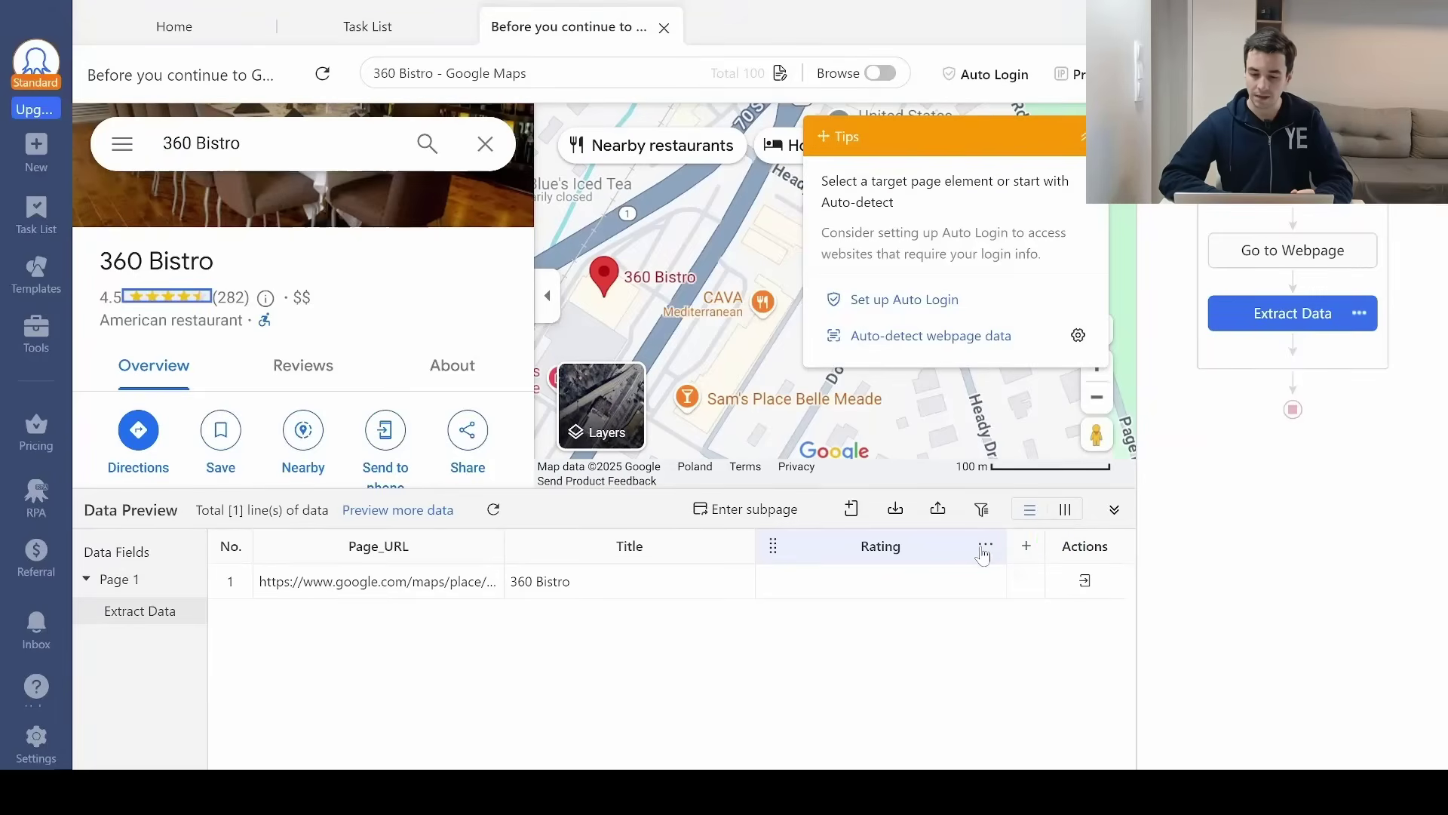
Back in Octoparse, customize the Rating field to extract the aria-label attribute instead of the text.
{"action": "left_click", "coordinate": [984, 550]}
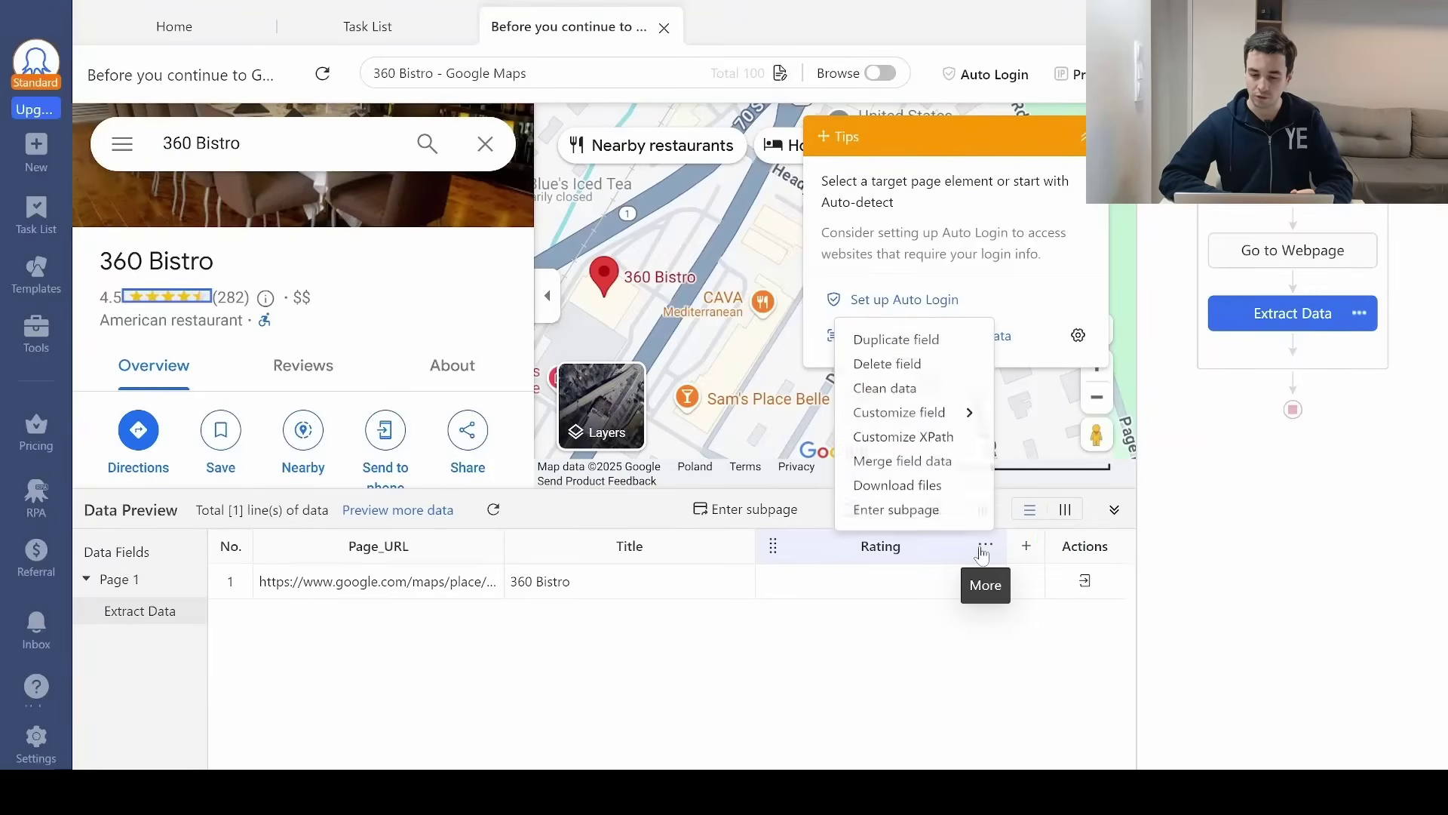
{"action": "mouse_move", "coordinate": [965, 409]}
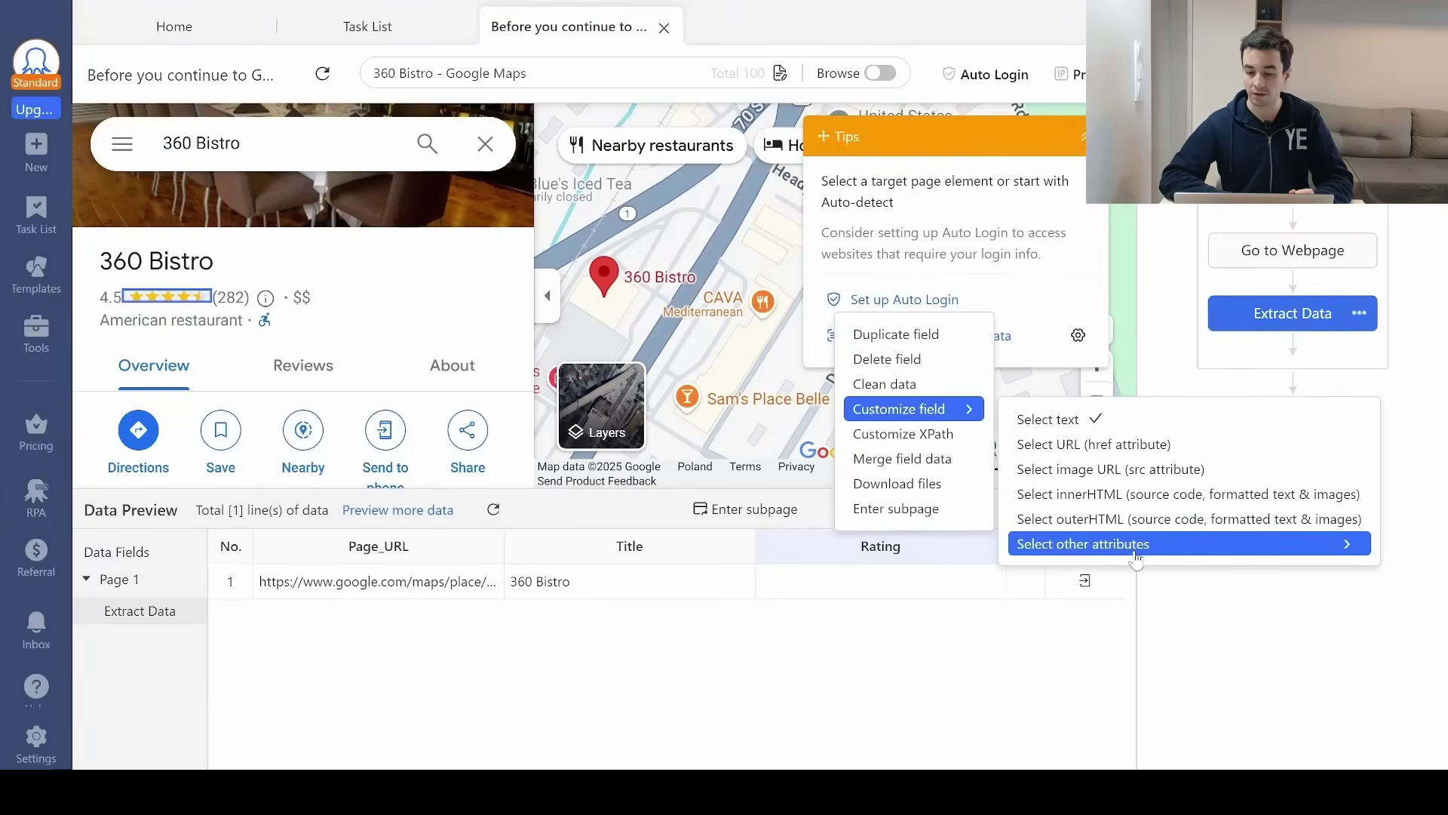
{"action": "mouse_move", "coordinate": [1132, 549]}
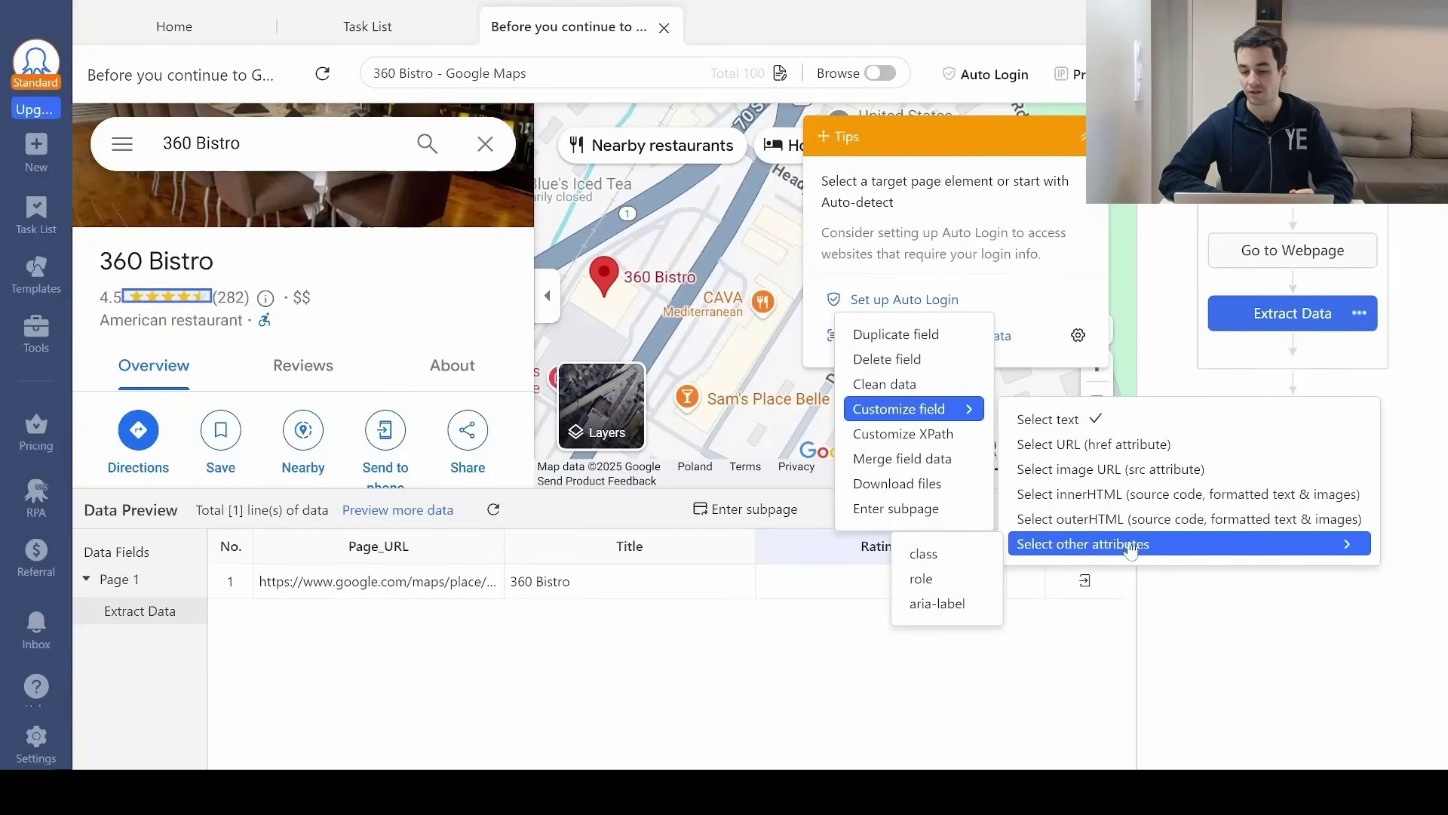
{"action": "left_click", "coordinate": [931, 611]}
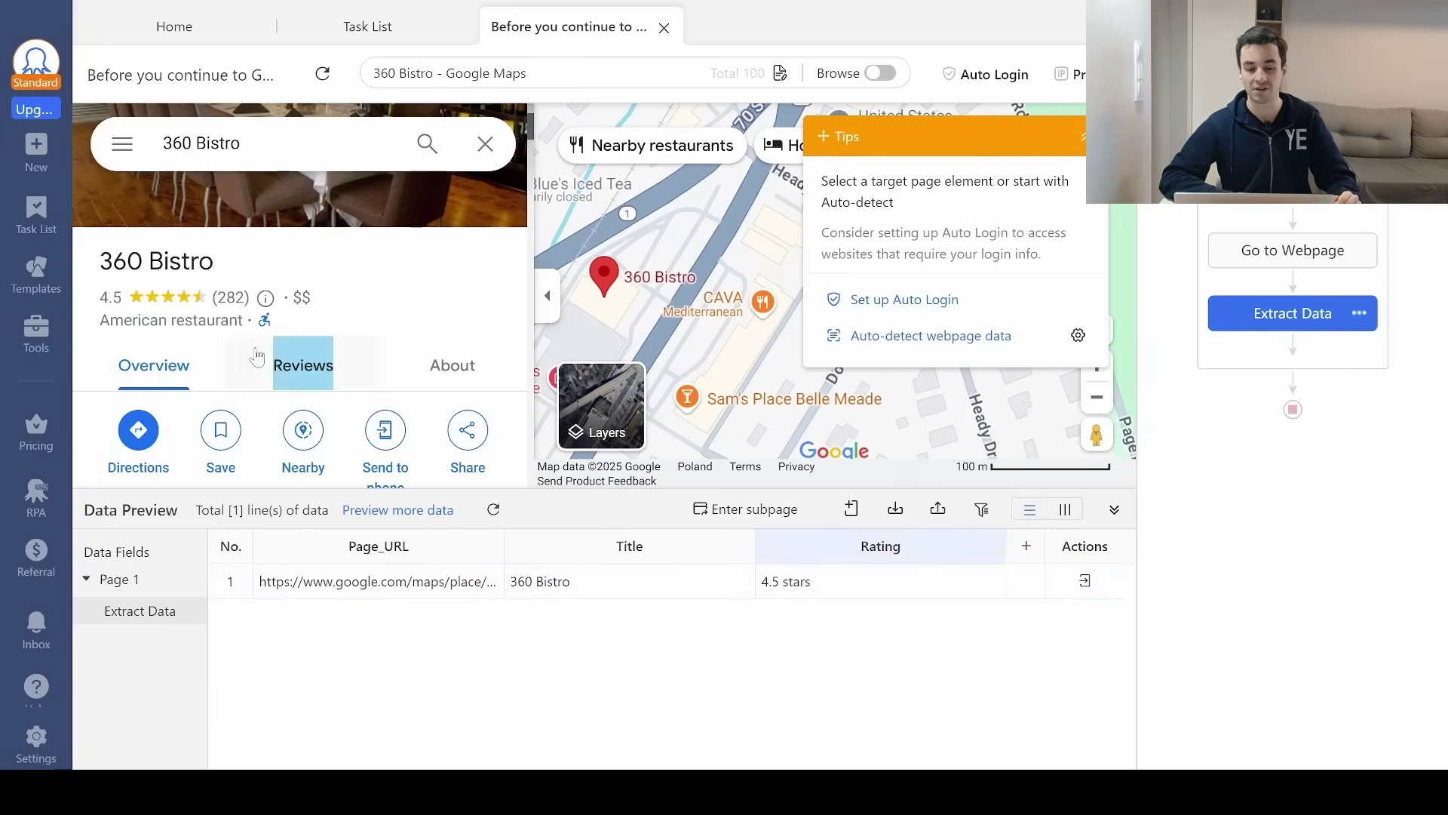
{"action": "key", "text": "alt+Tab"}
{"action": "key", "text": "shift+Up"}
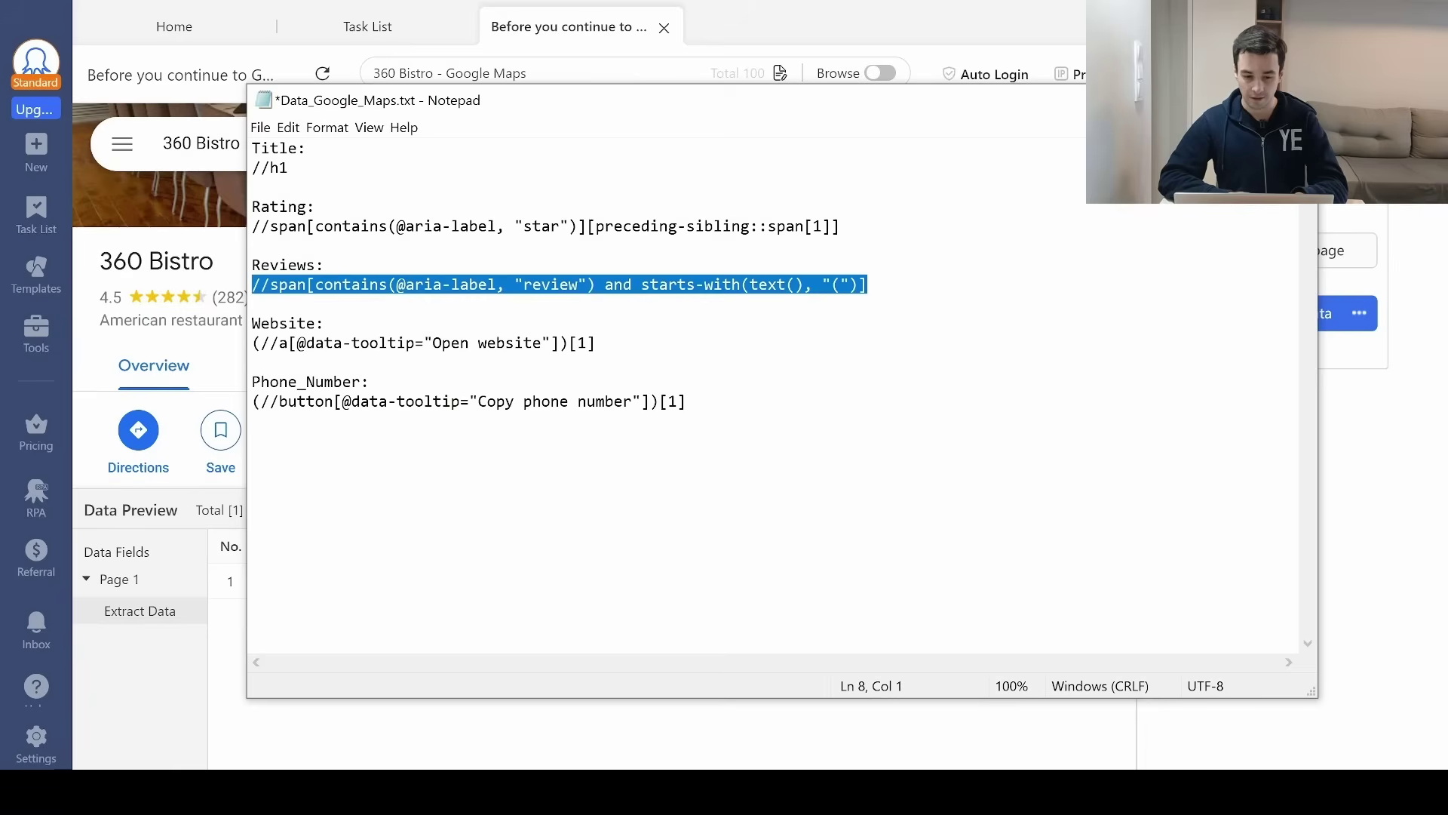
{"action": "key", "text": "alt+Tab"}
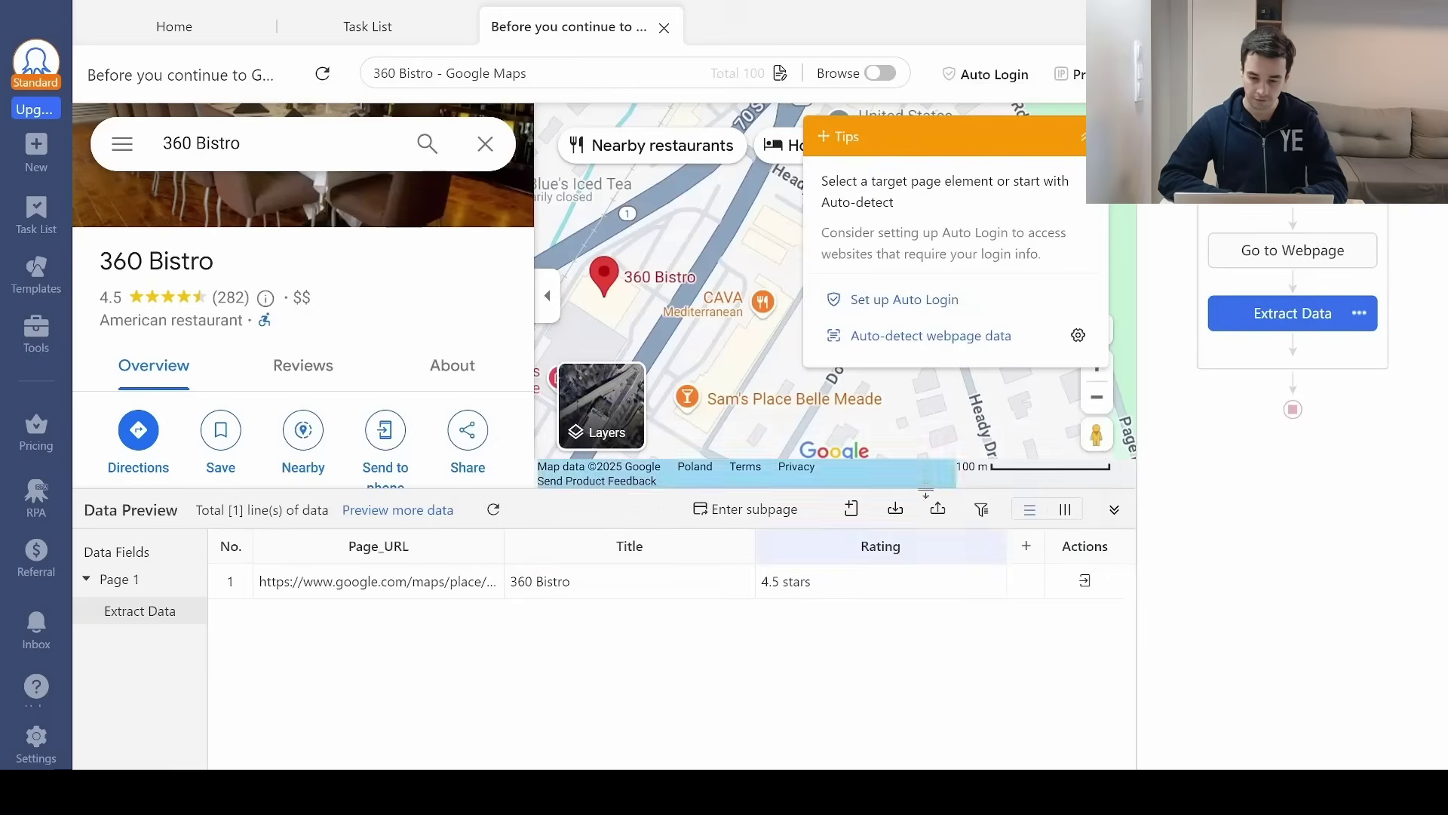
{"action": "left_click", "coordinate": [752, 508]}
{"action": "left_click", "coordinate": [769, 546]}
{"action": "key", "text": "ctrl+v"}
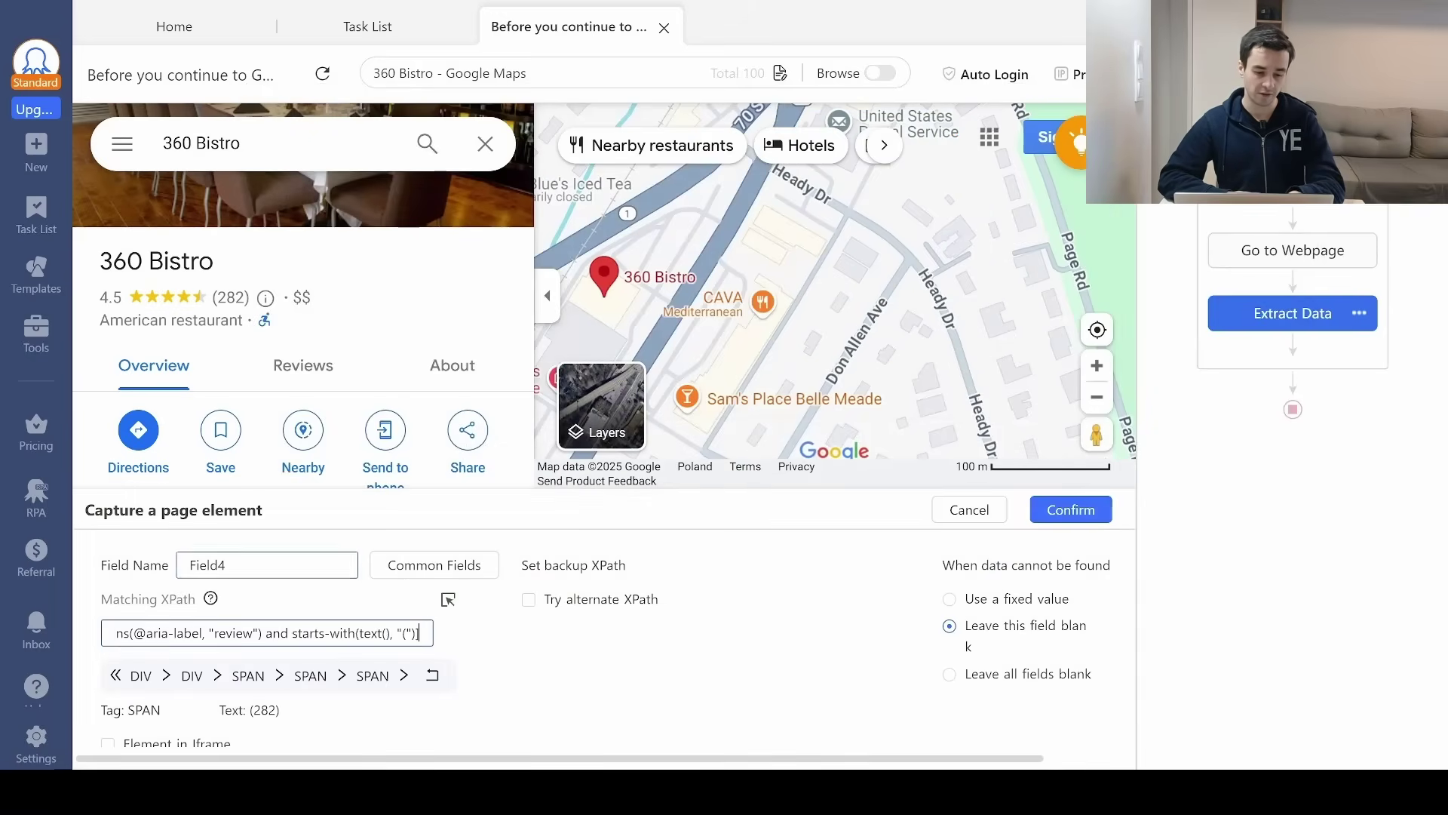
{"action": "double_click", "coordinate": [208, 565]}
{"action": "type", "text": "REv"}
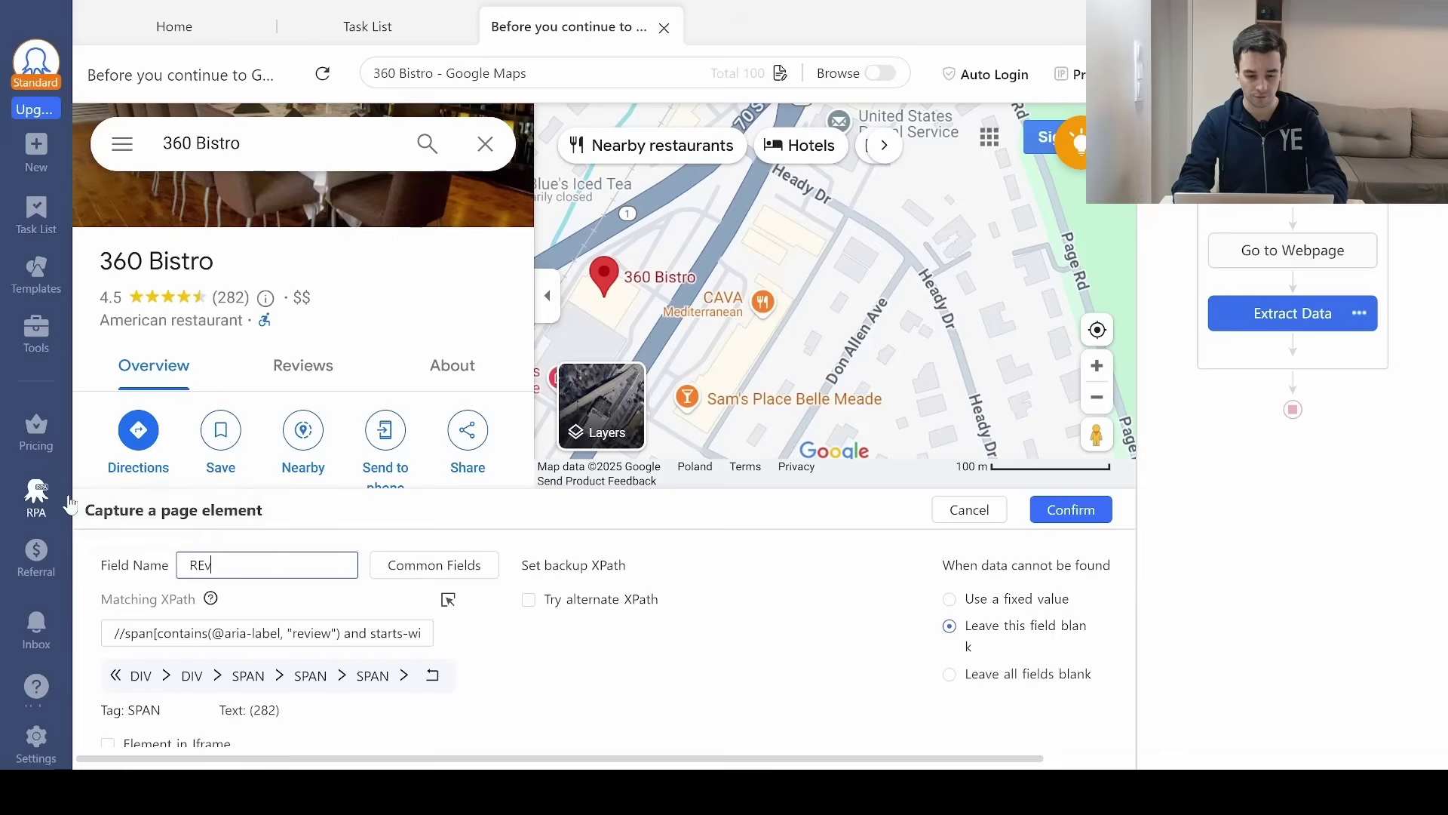
{"action": "key", "text": "BackSpace"}
{"action": "key", "text": "BackSpace"}
{"action": "type", "text": "eviews"}
{"action": "key", "text": "Return"}
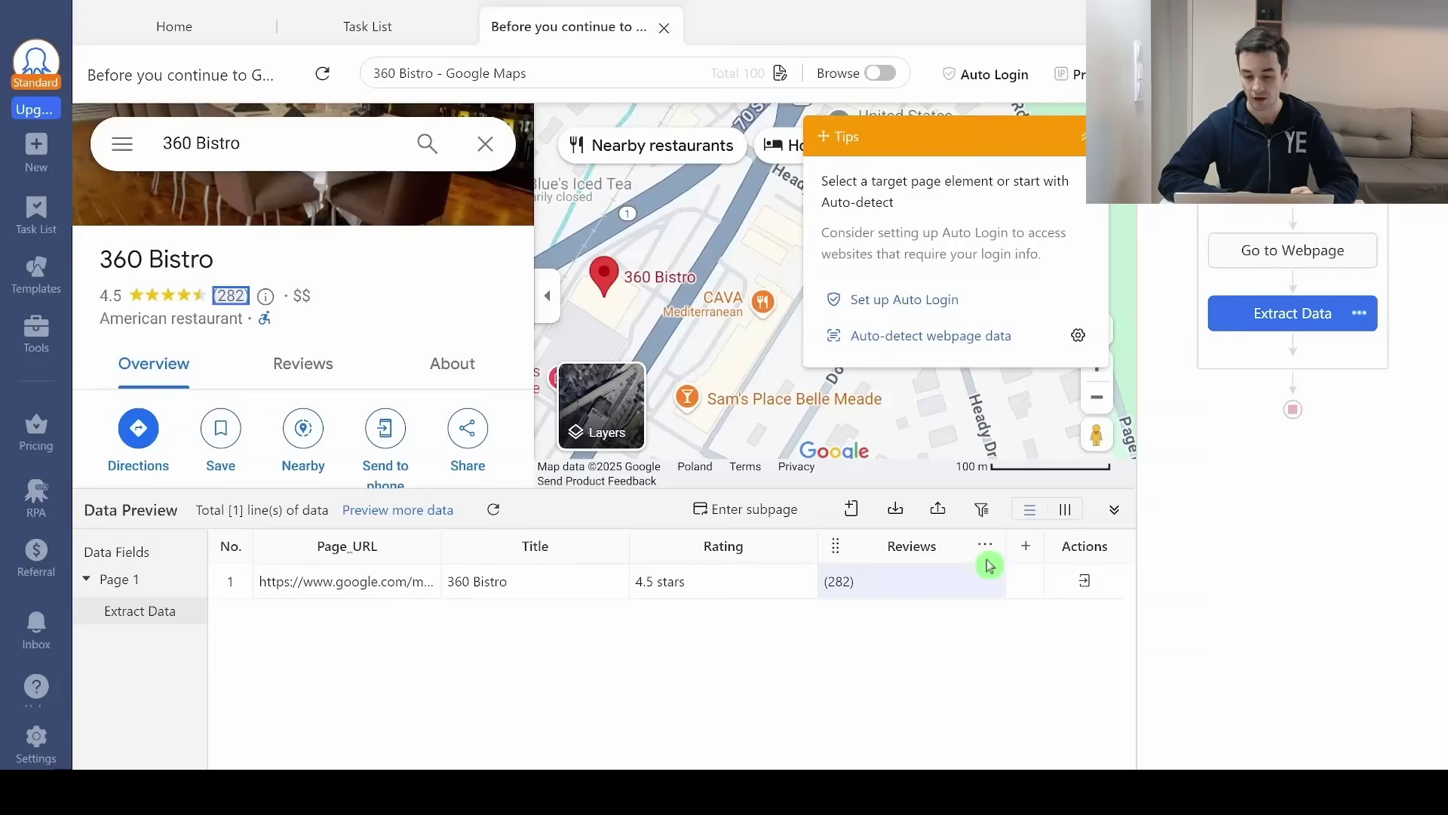
Customize the Reviews field to extract the aria-label attribute instead of the text.
{"action": "left_click", "coordinate": [979, 550]}
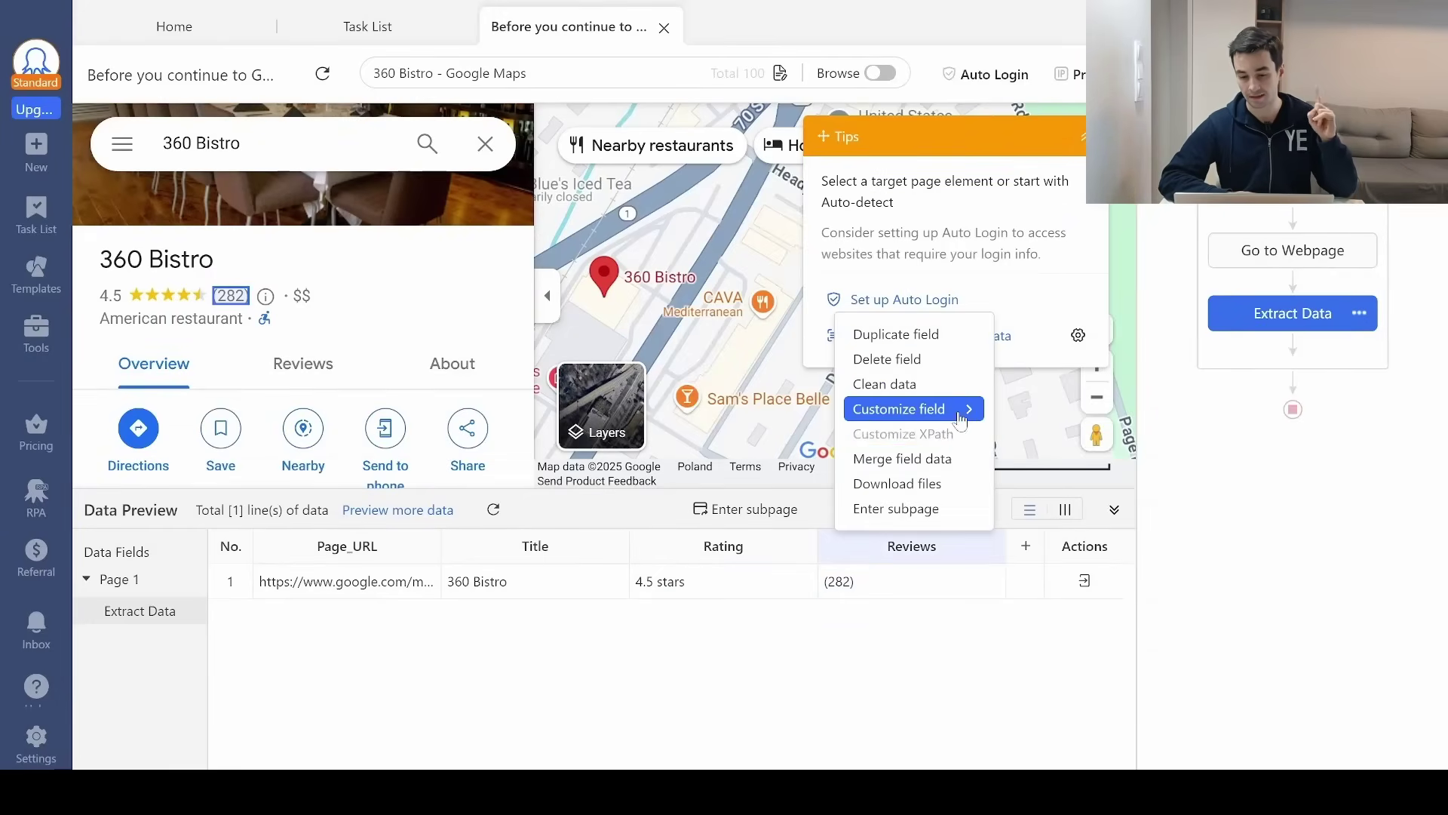
{"action": "mouse_move", "coordinate": [943, 408]}
{"action": "mouse_move", "coordinate": [1056, 547]}
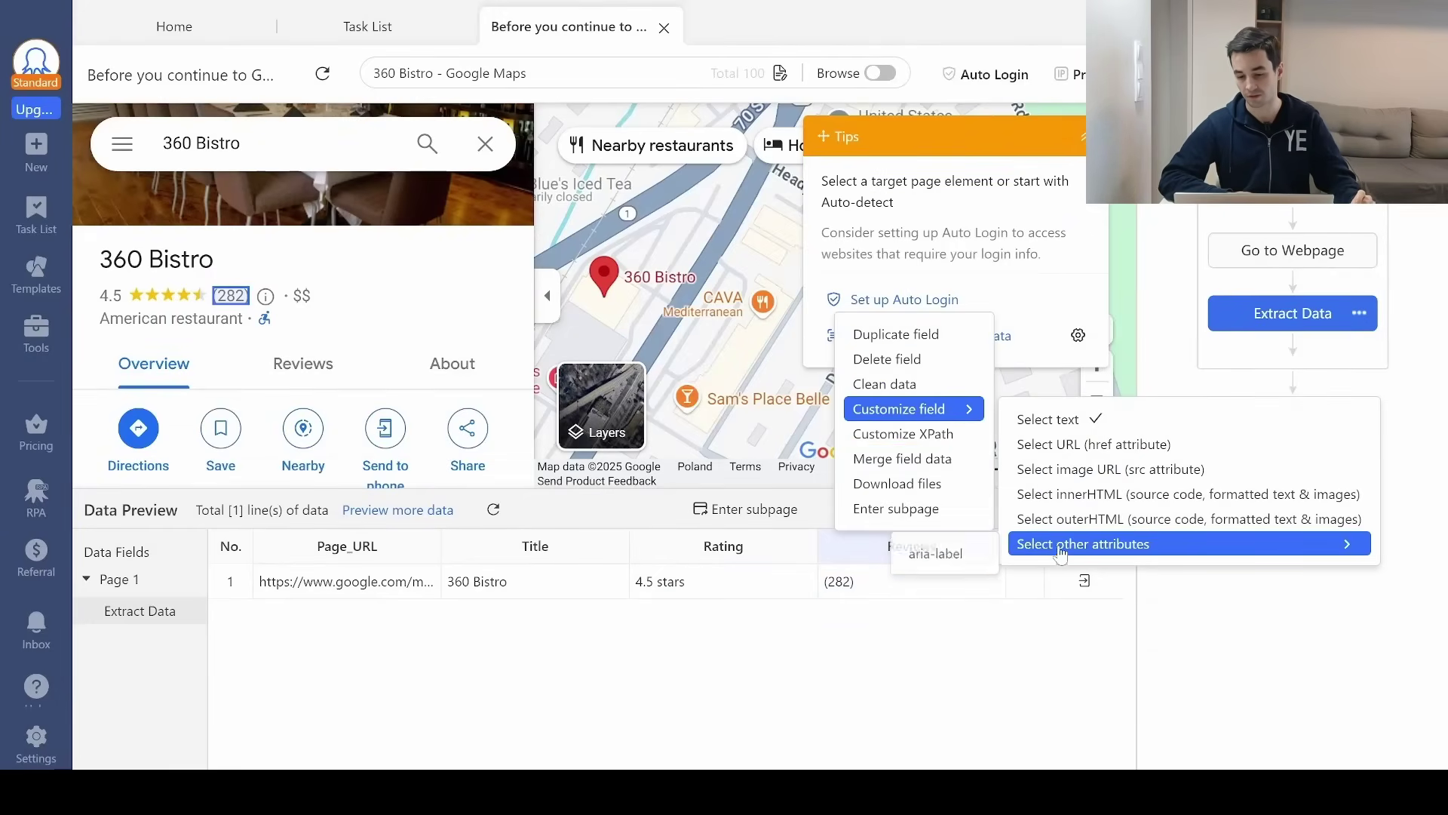
{"action": "left_click", "coordinate": [968, 556]}
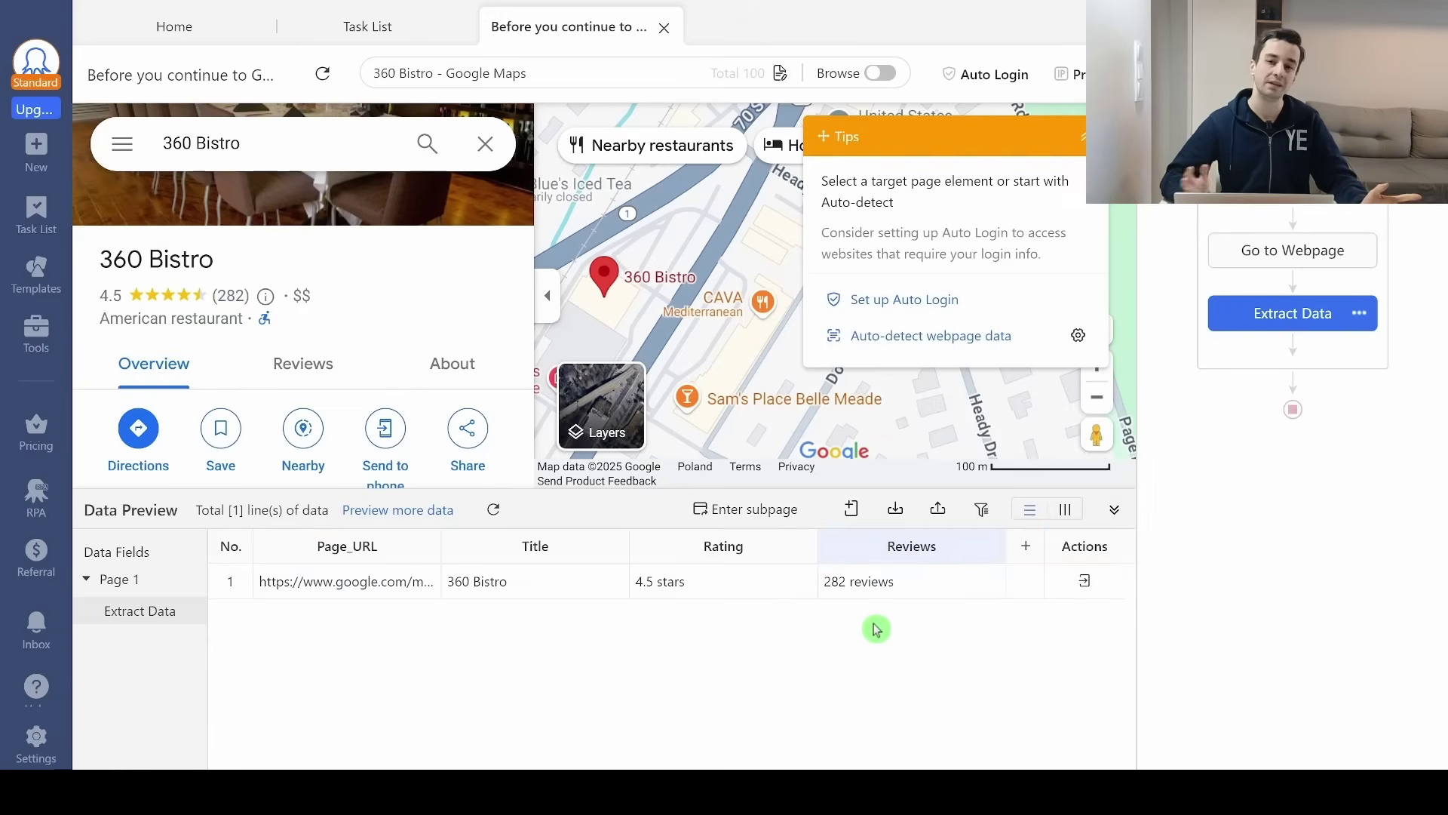
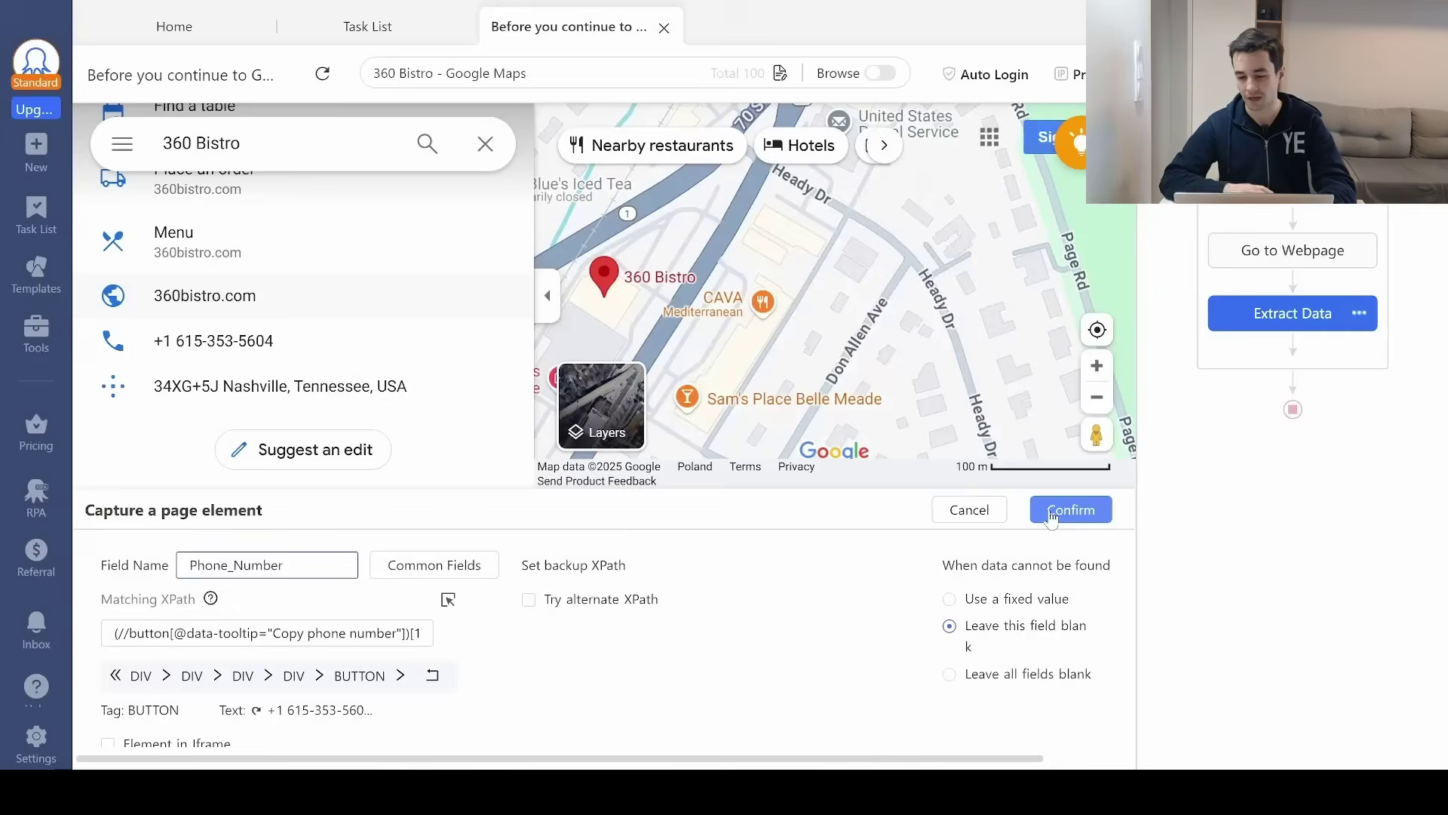
{"action": "left_click", "coordinate": [1071, 508]}
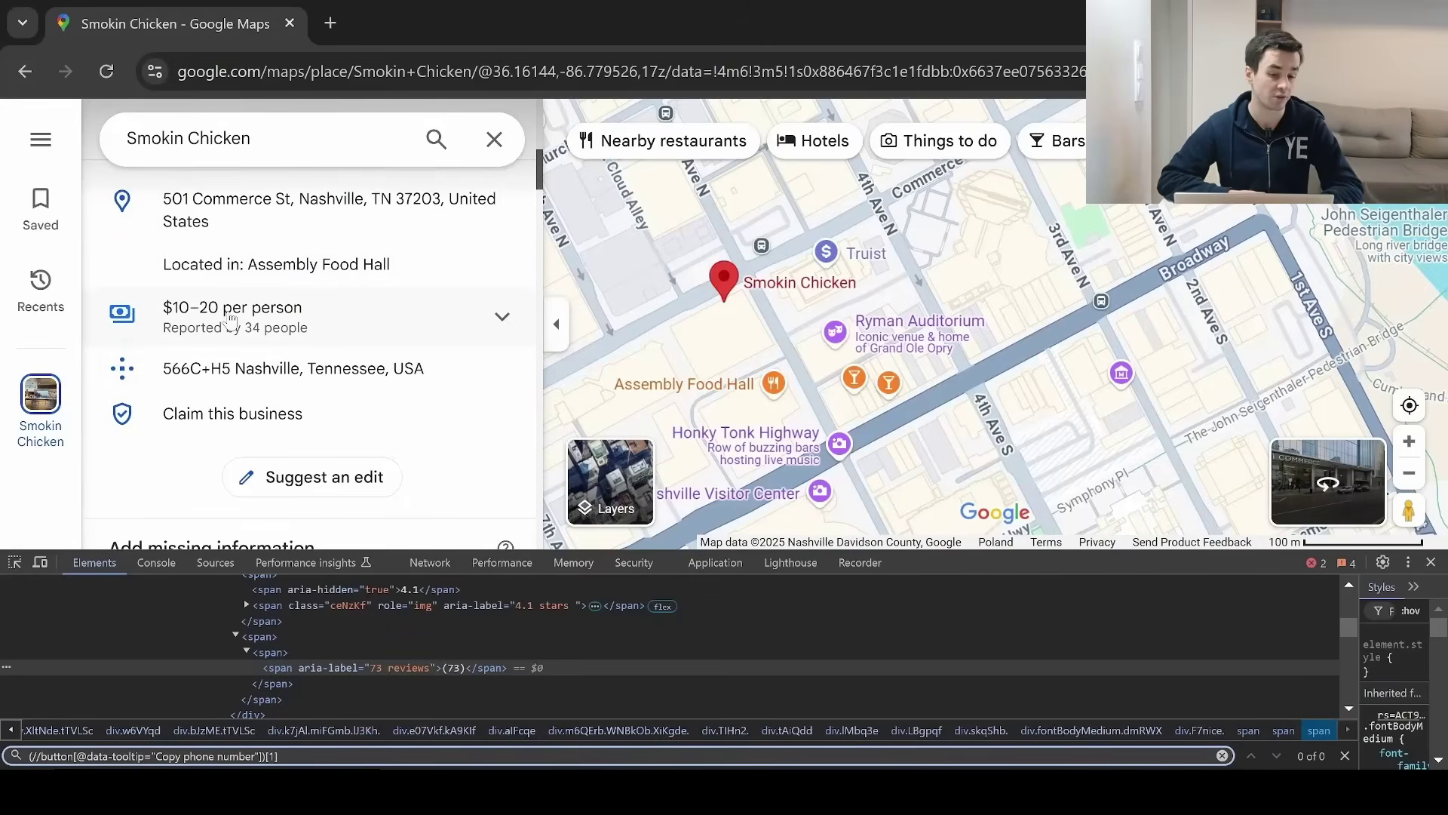
In Chrome, open the Tootsies Orchid Lounge place on the map and examine which contact details its page lists.
{"action": "left_click", "coordinate": [36, 70]}
{"action": "left_click", "coordinate": [1126, 383]}
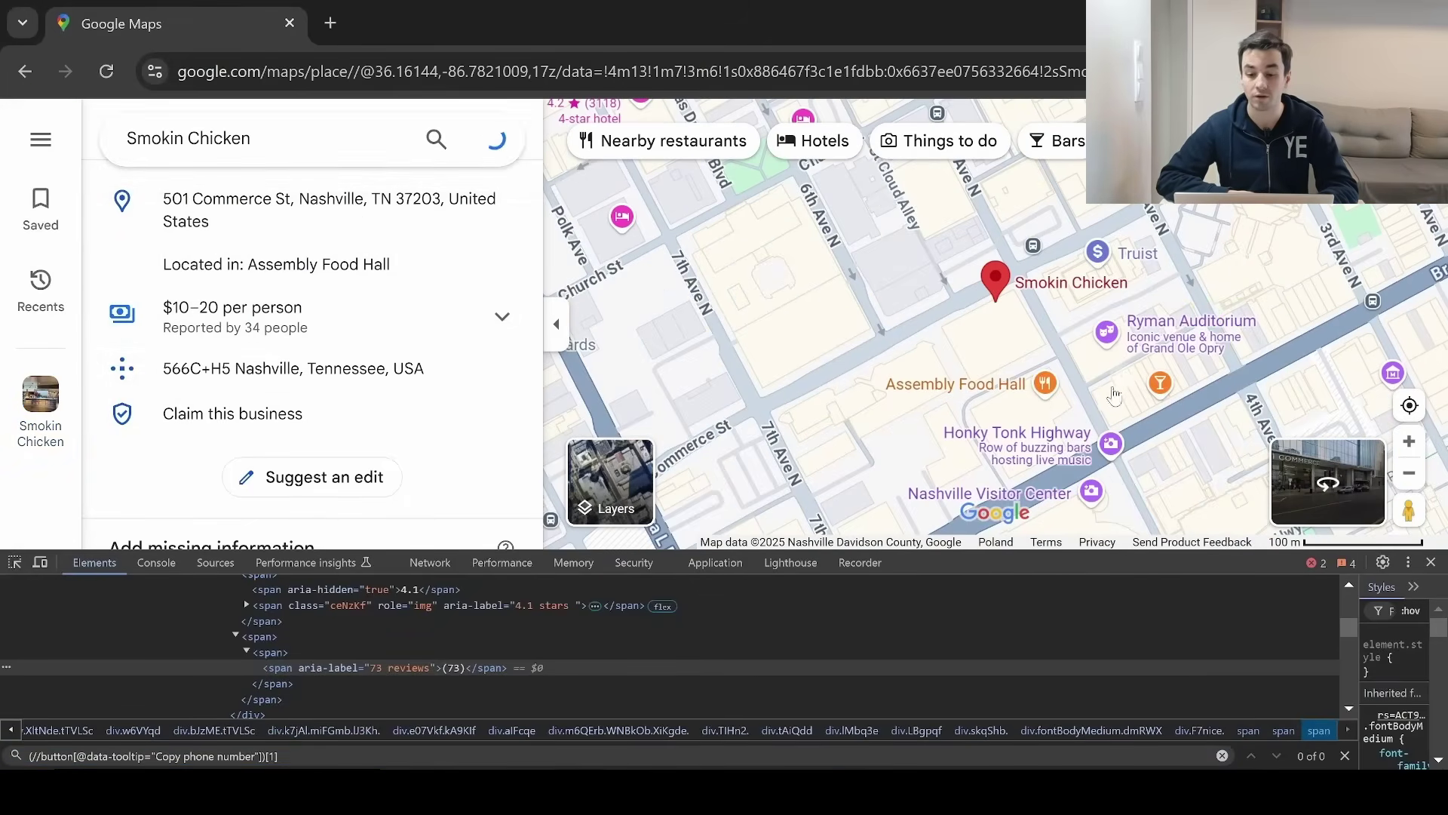
{"action": "scroll", "coordinate": [308, 390], "scroll_direction": "down", "scroll_amount": 3}
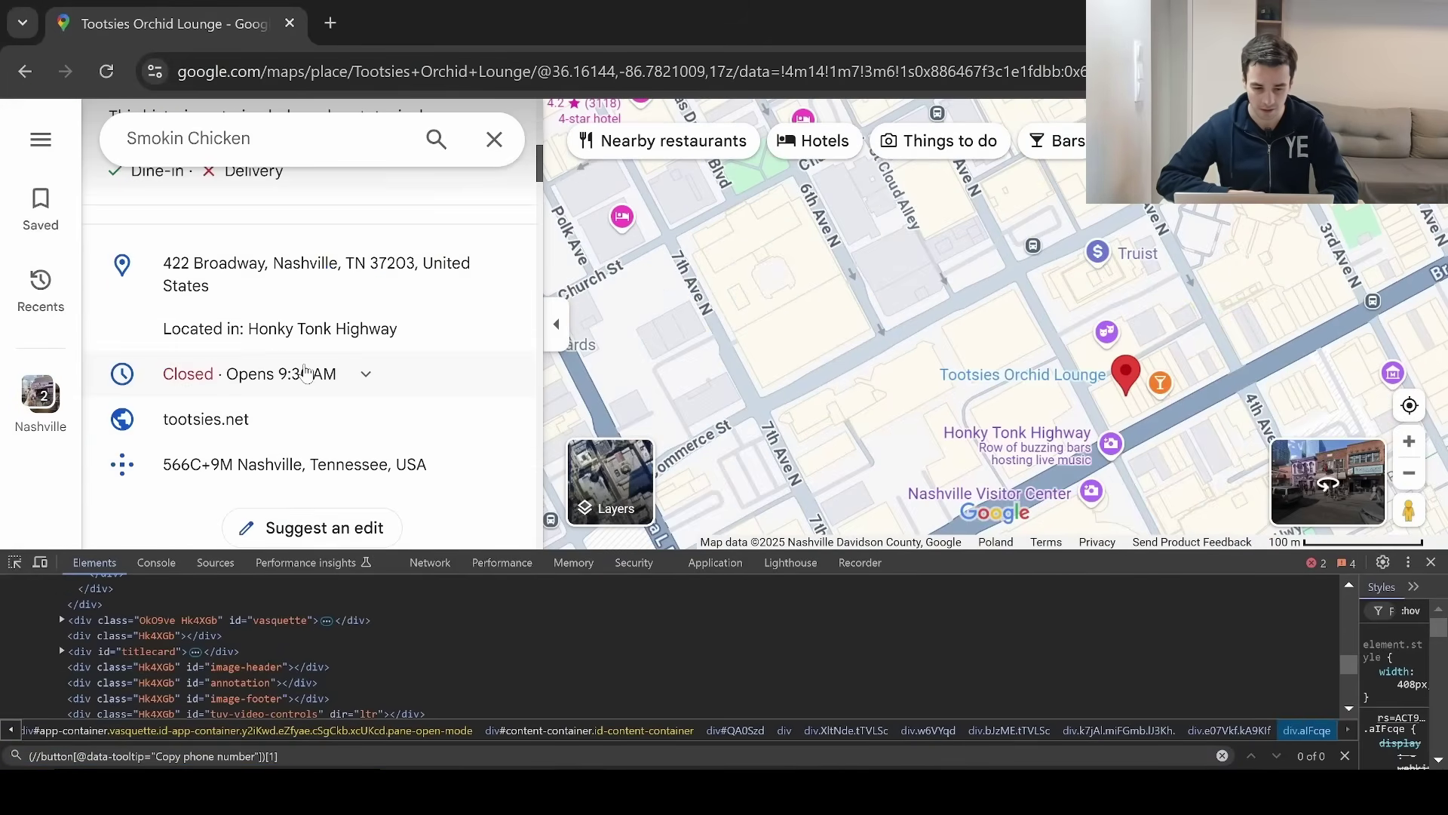
{"action": "left_click", "coordinate": [365, 695]}
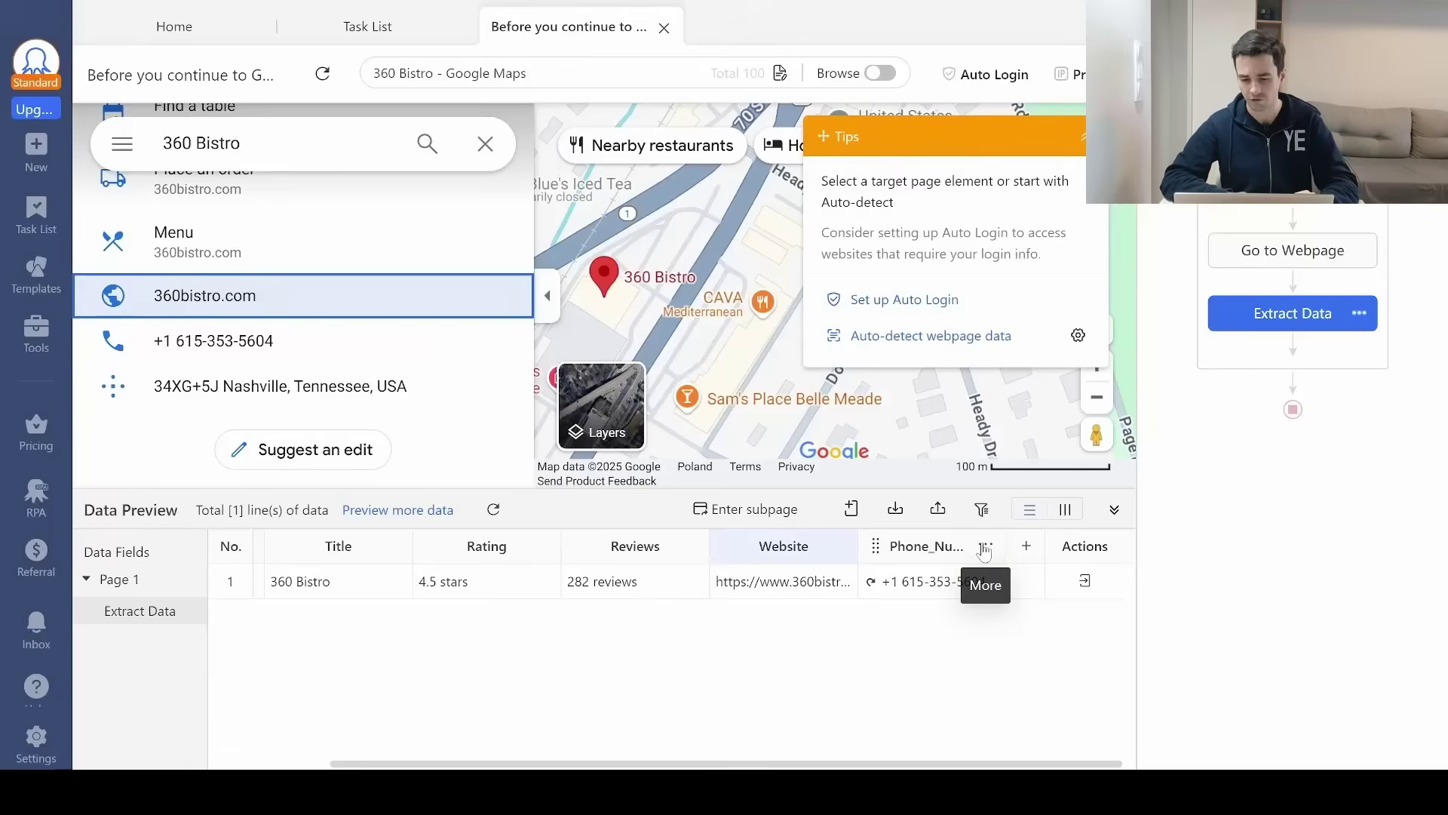
In Octoparse, customize the Phone_Number field to extract the aria-label attribute instead of the text.
{"action": "left_click", "coordinate": [980, 546]}
{"action": "mouse_move", "coordinate": [906, 409]}
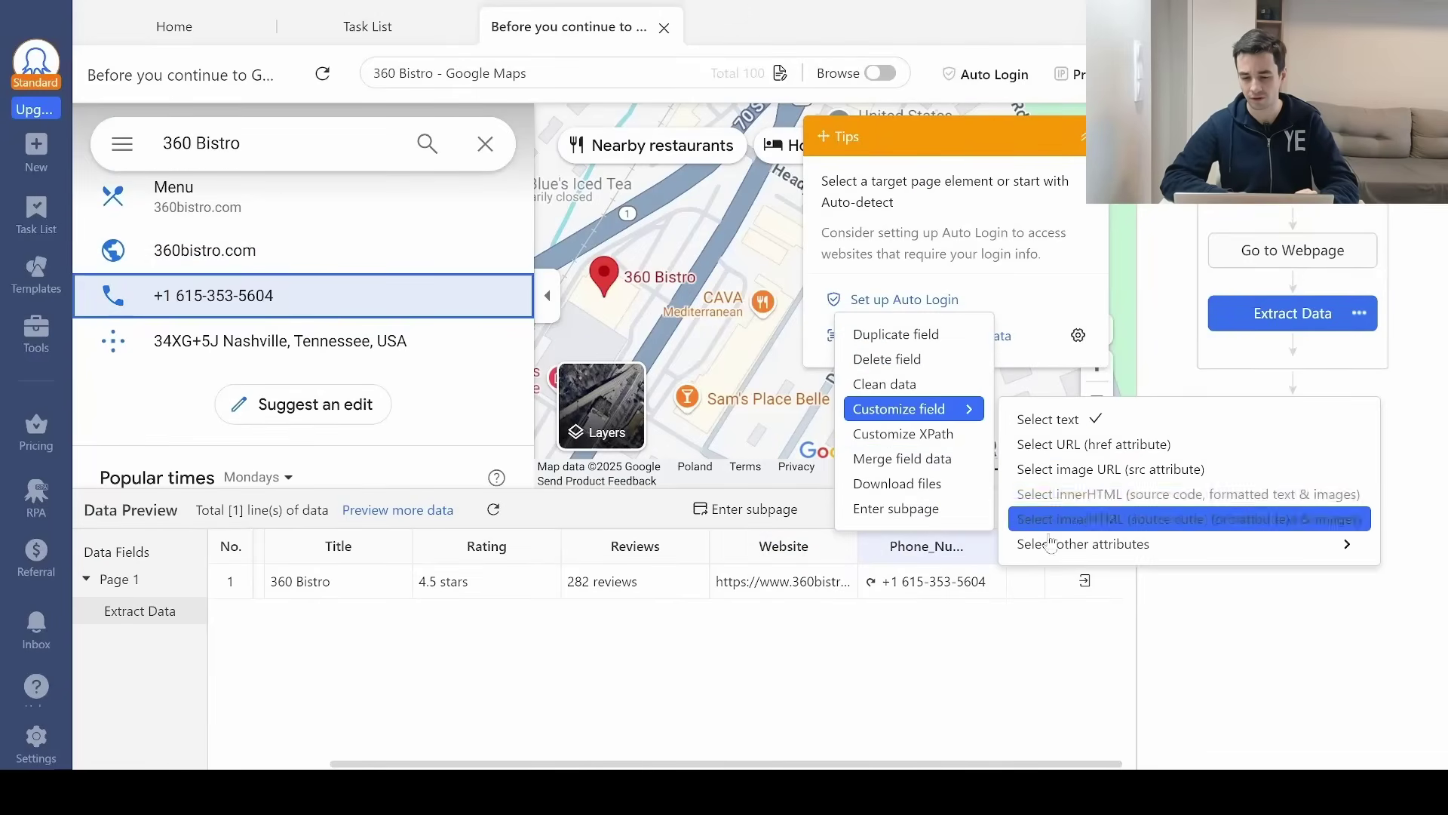
{"action": "mouse_move", "coordinate": [1051, 550]}
{"action": "left_click", "coordinate": [938, 604]}
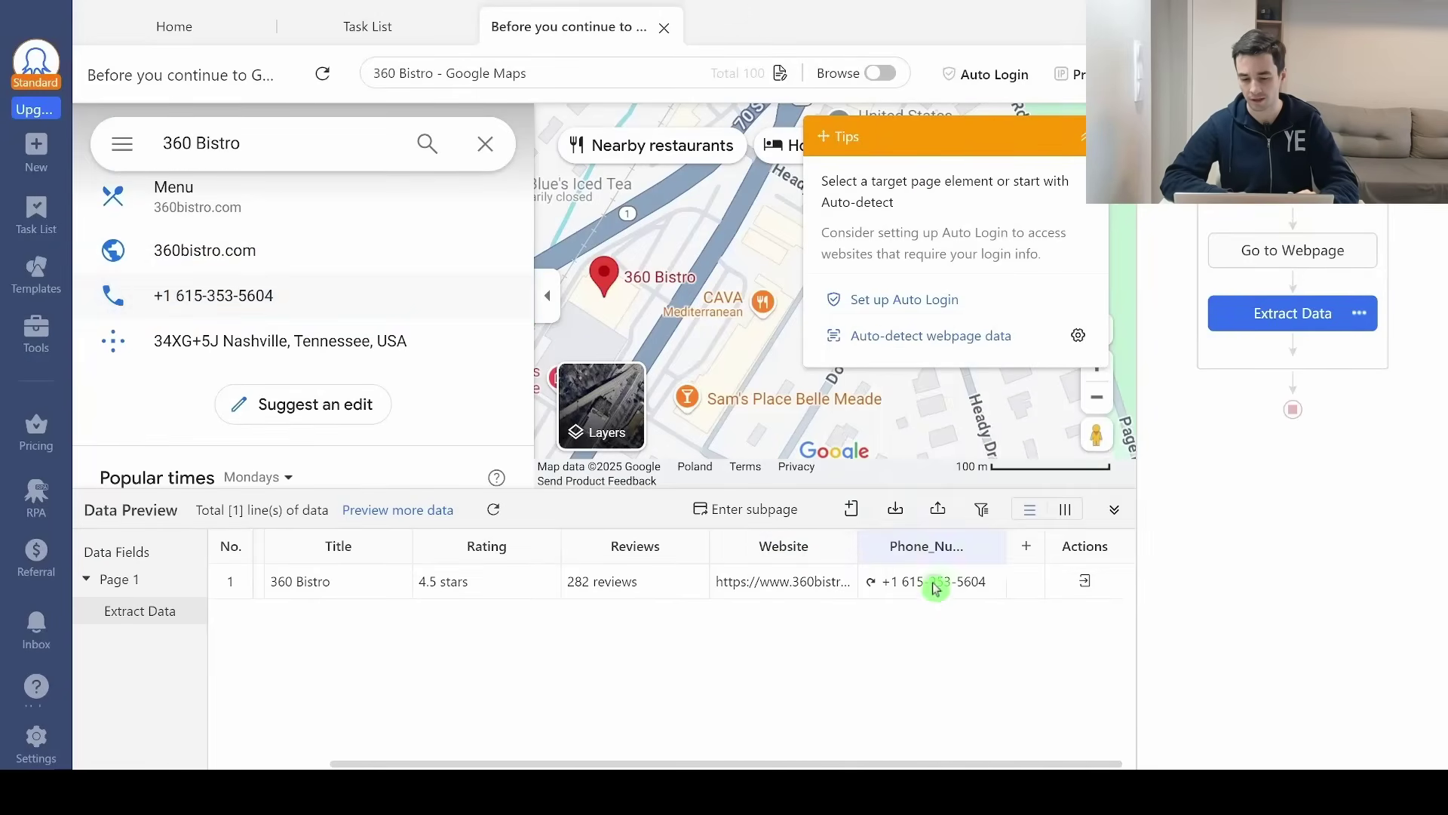
Clean the Phone_Number field's data with a Replace step that swaps the "Phone:" prefix for nothing, and apply it.
{"action": "left_click", "coordinate": [986, 548]}
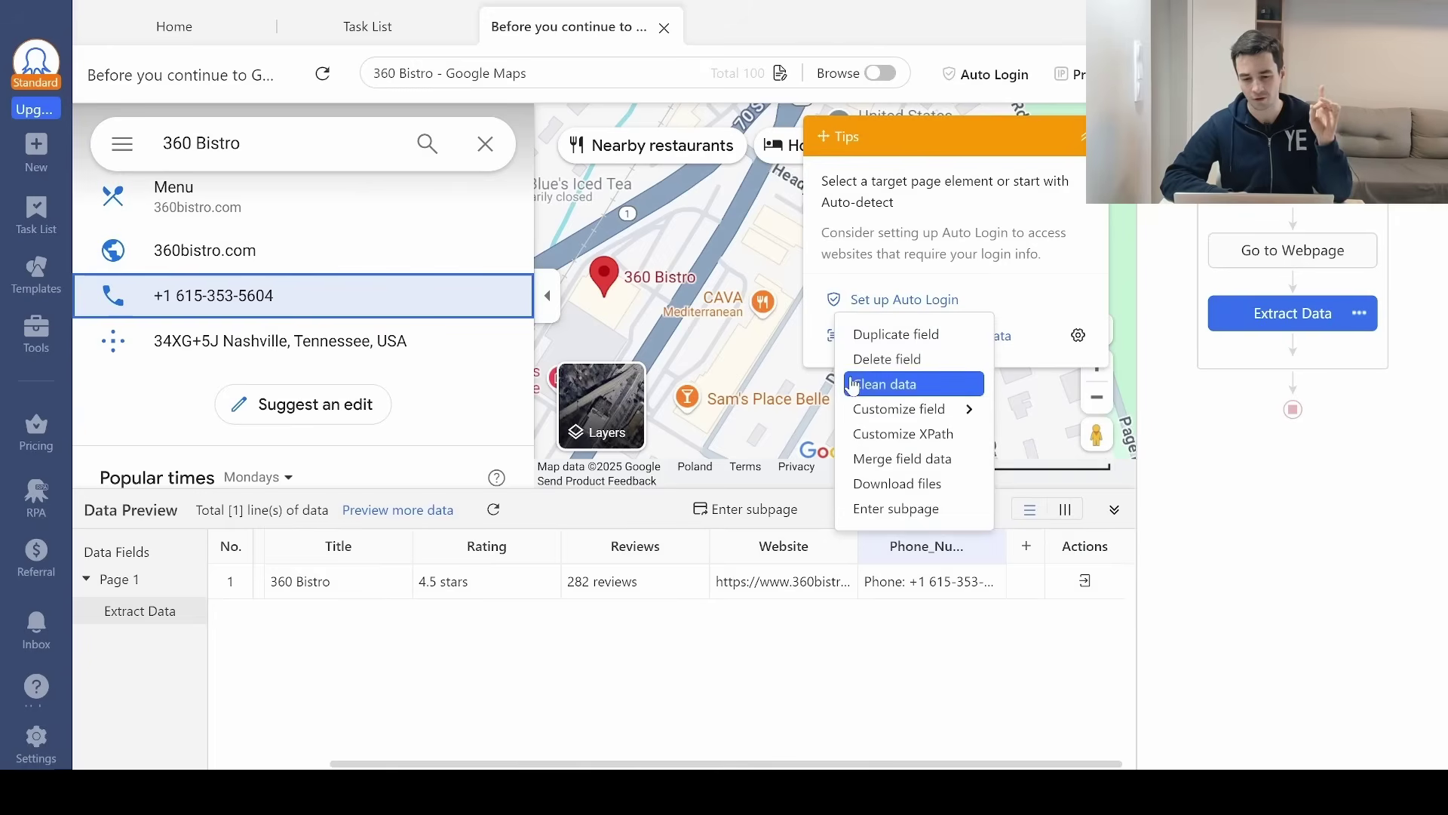
{"action": "left_click", "coordinate": [888, 388]}
{"action": "left_click", "coordinate": [148, 577]}
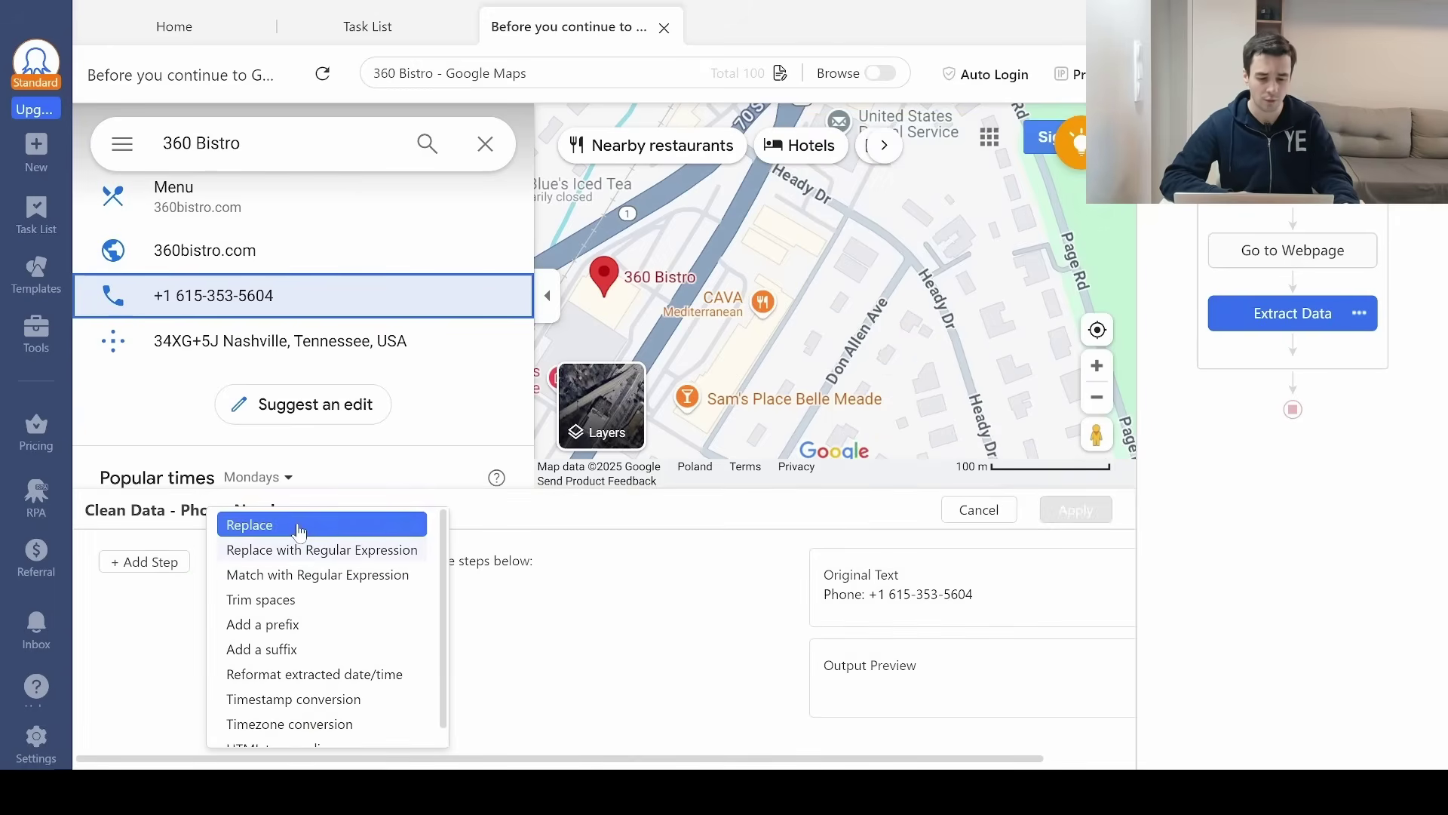
{"action": "left_click", "coordinate": [294, 522]}
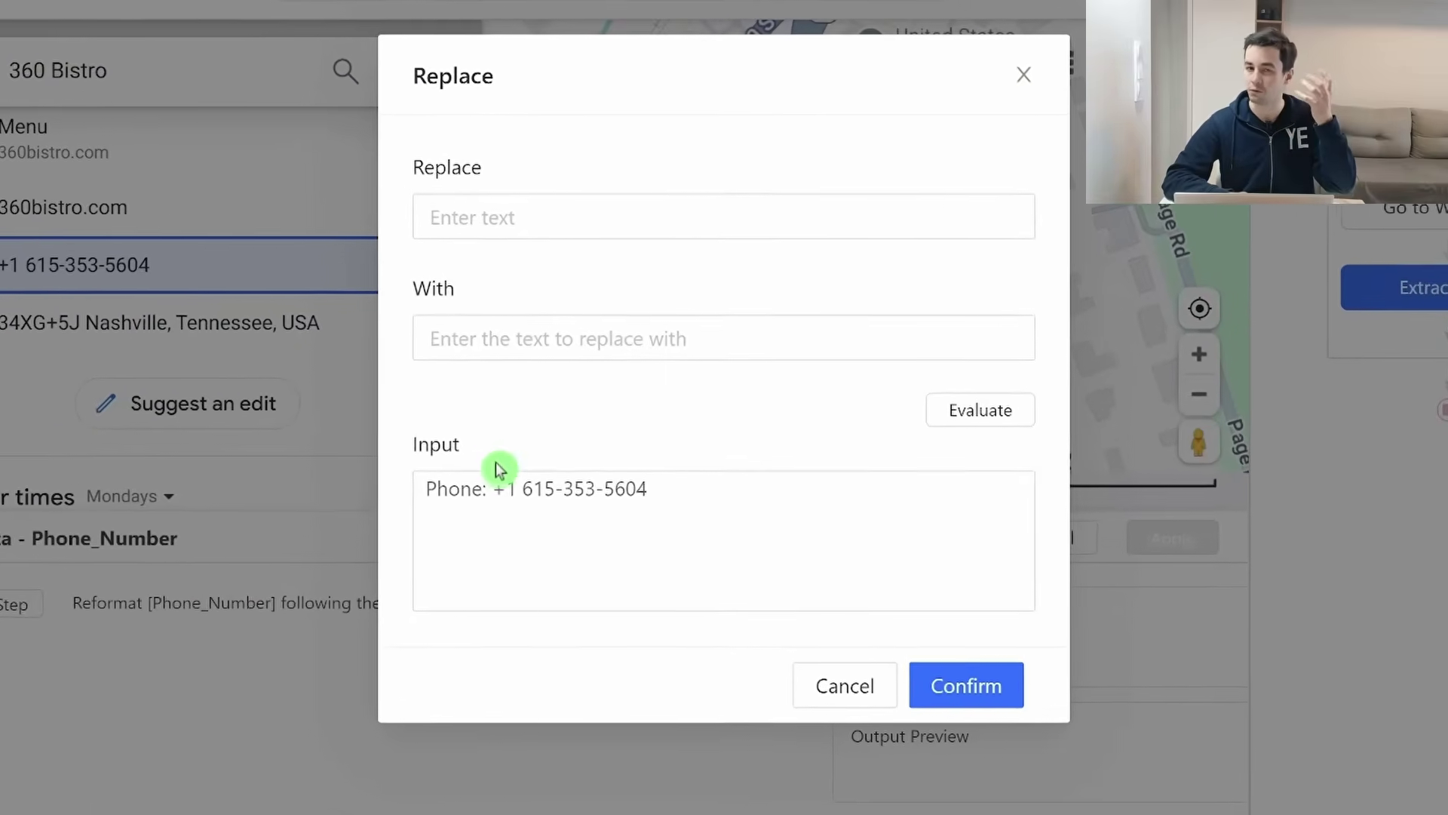
{"action": "left_click_drag", "start_coordinate": [542, 470], "coordinate": [377, 452]}
{"action": "left_click", "coordinate": [499, 160]}
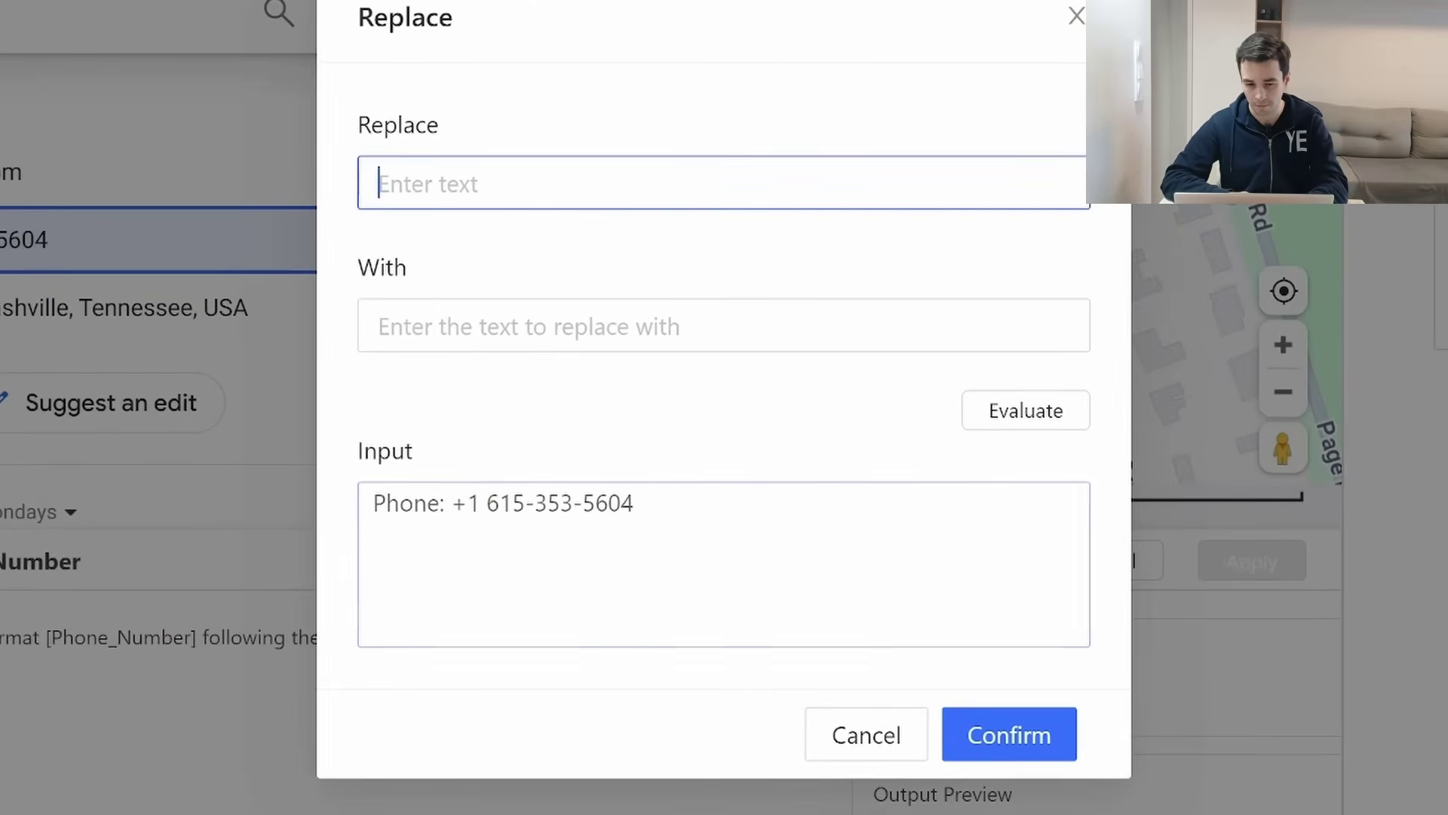
{"action": "left_click", "coordinate": [1054, 415]}
{"action": "left_click", "coordinate": [1010, 734]}
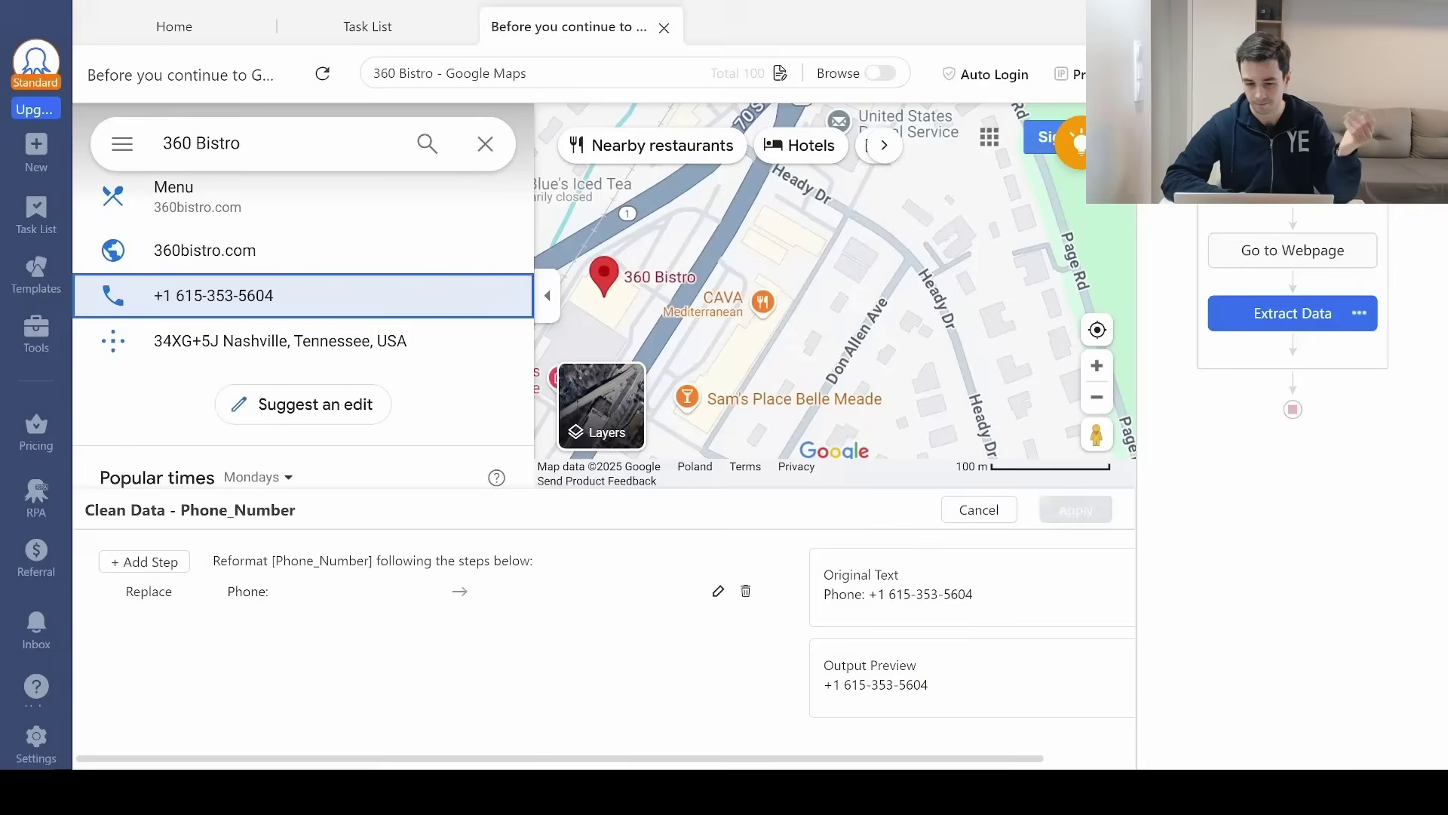
{"action": "left_click", "coordinate": [1067, 500]}
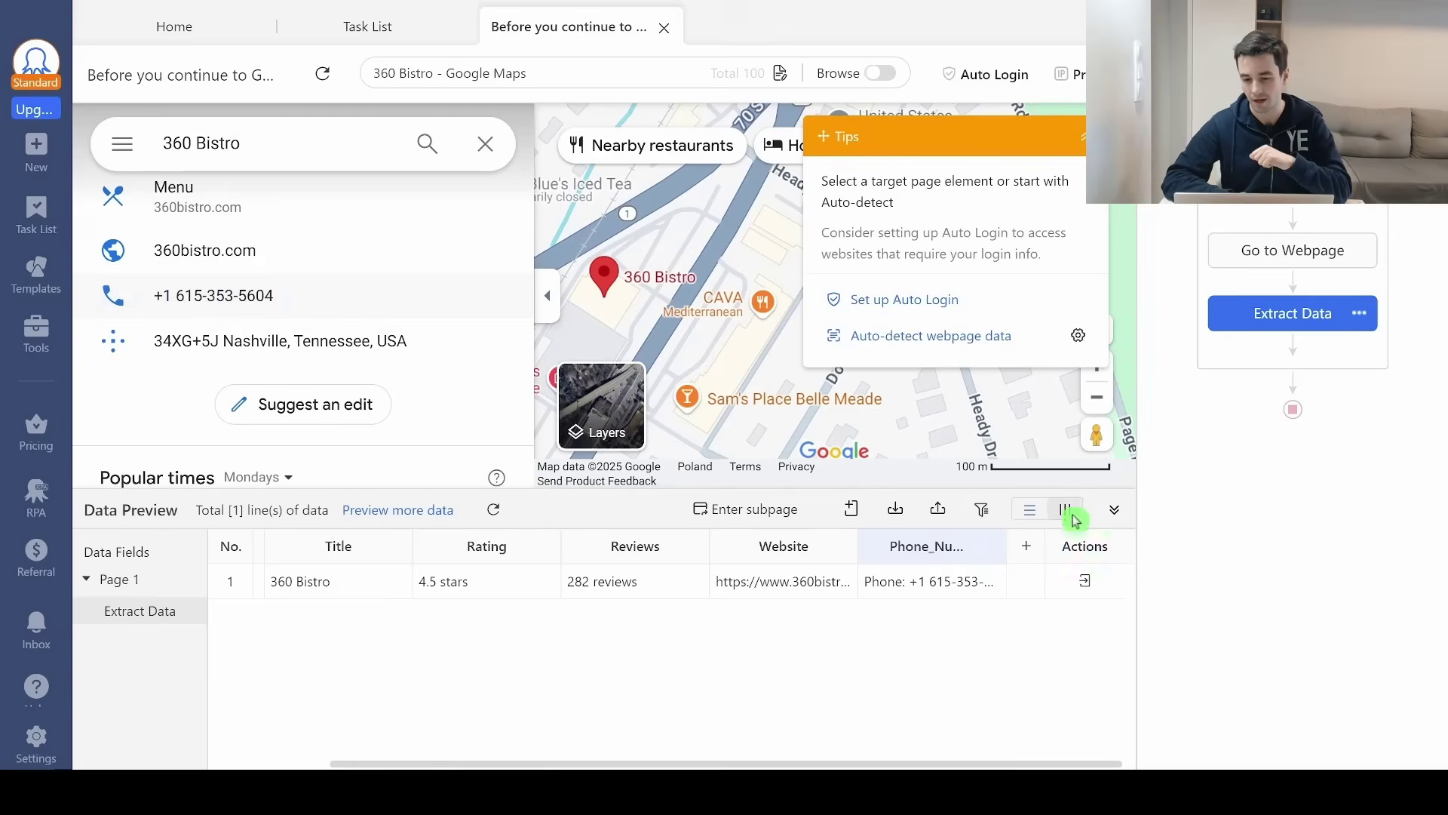
{"action": "left_click", "coordinate": [955, 581]}
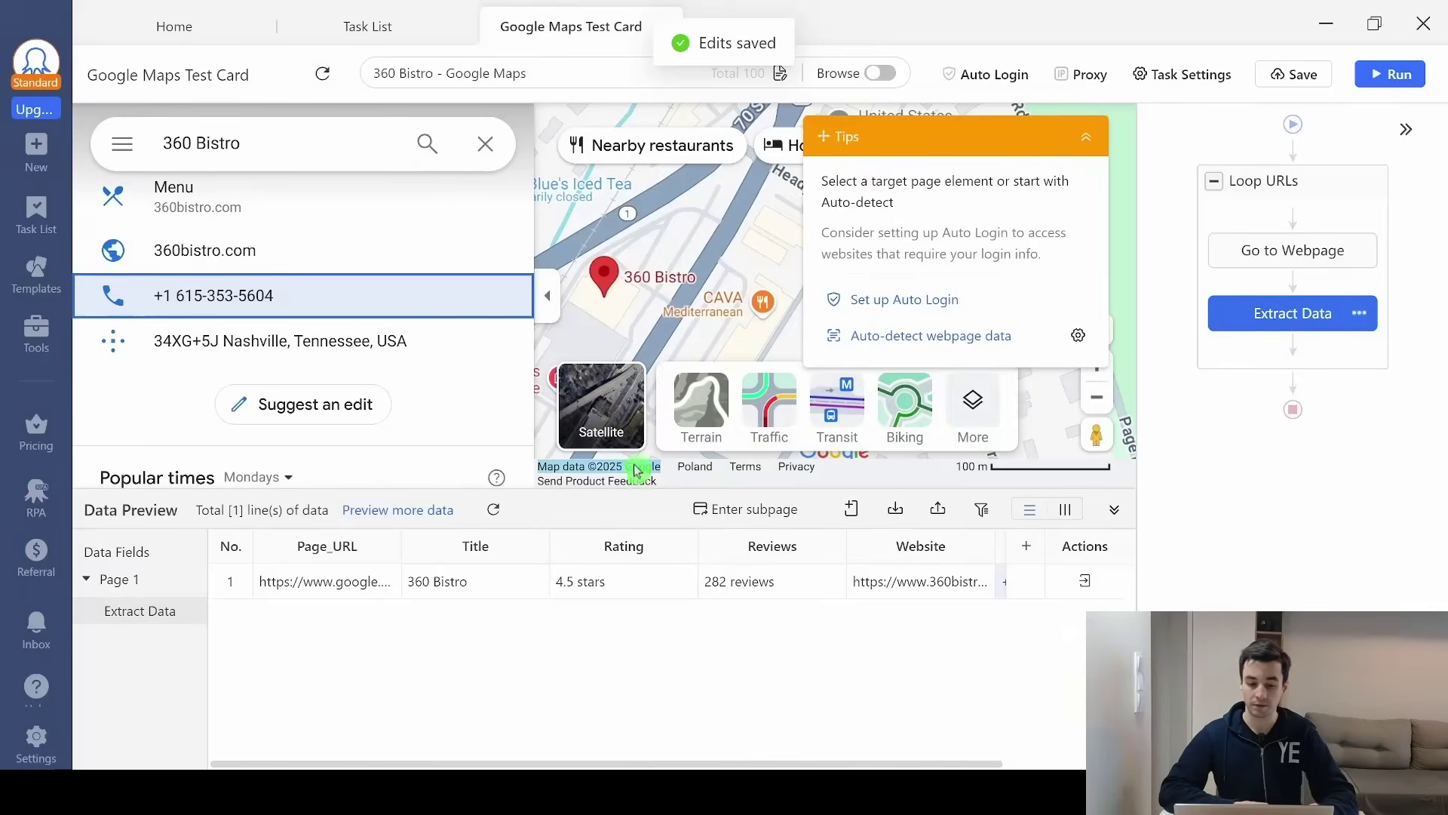
Run the Google Maps Test Card task on the local device in Standard Mode and export the extracted data to an Excel file.
{"action": "left_click", "coordinate": [1390, 74]}
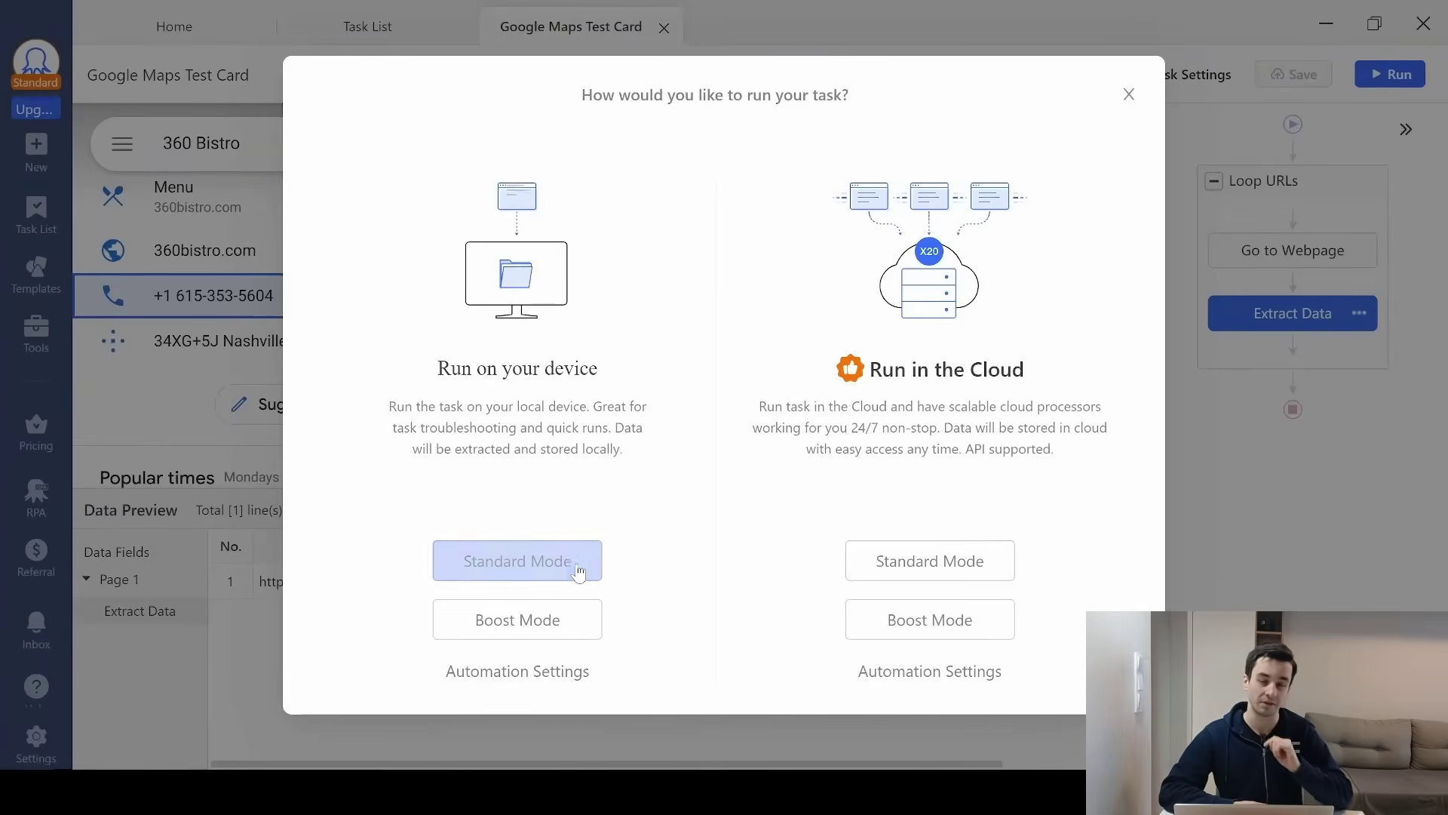
{"action": "left_click", "coordinate": [577, 573]}
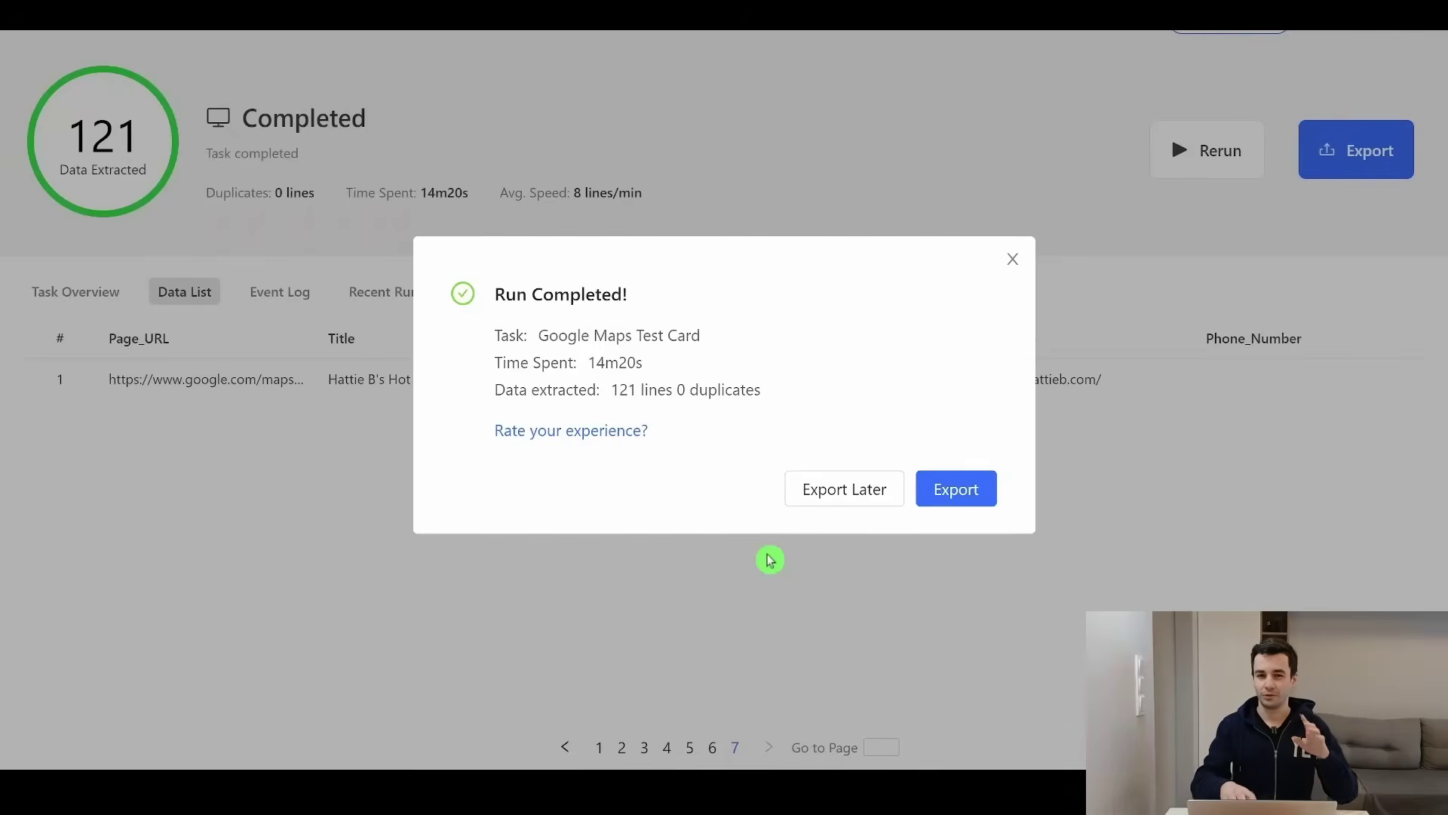
{"action": "left_click", "coordinate": [957, 489]}
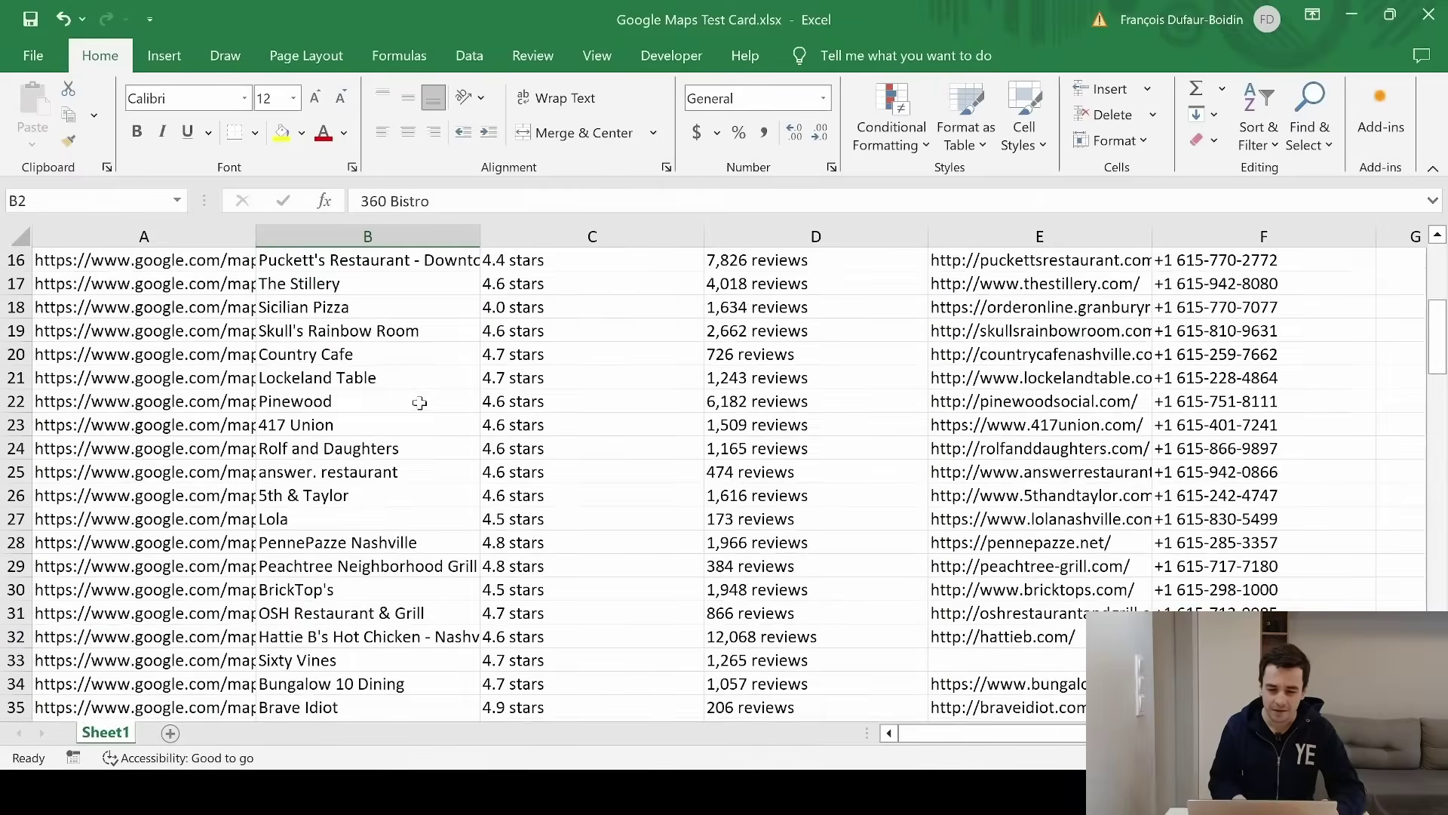
{"action": "scroll", "coordinate": [313, 457], "scroll_direction": "down", "scroll_amount": 18}
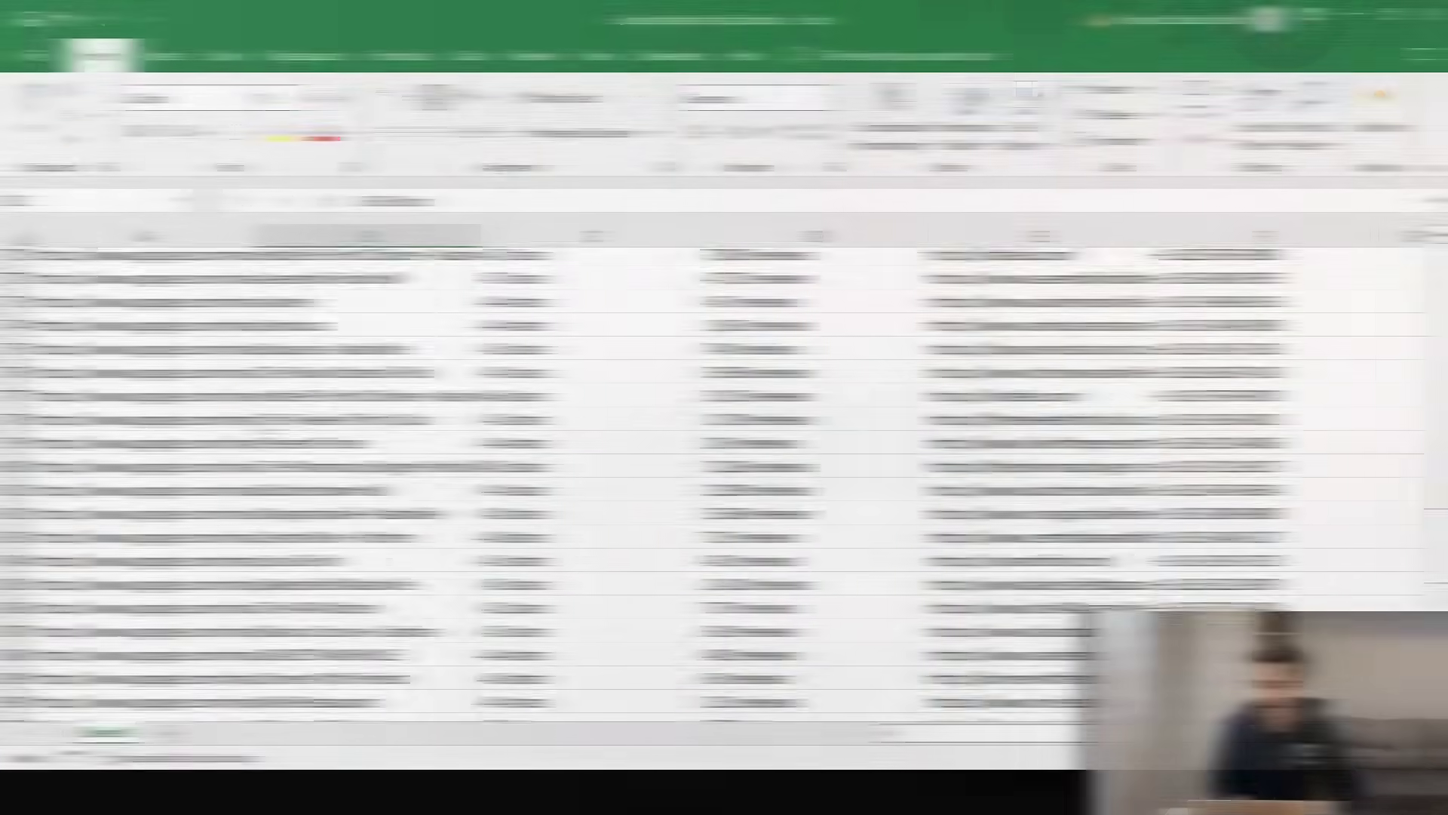